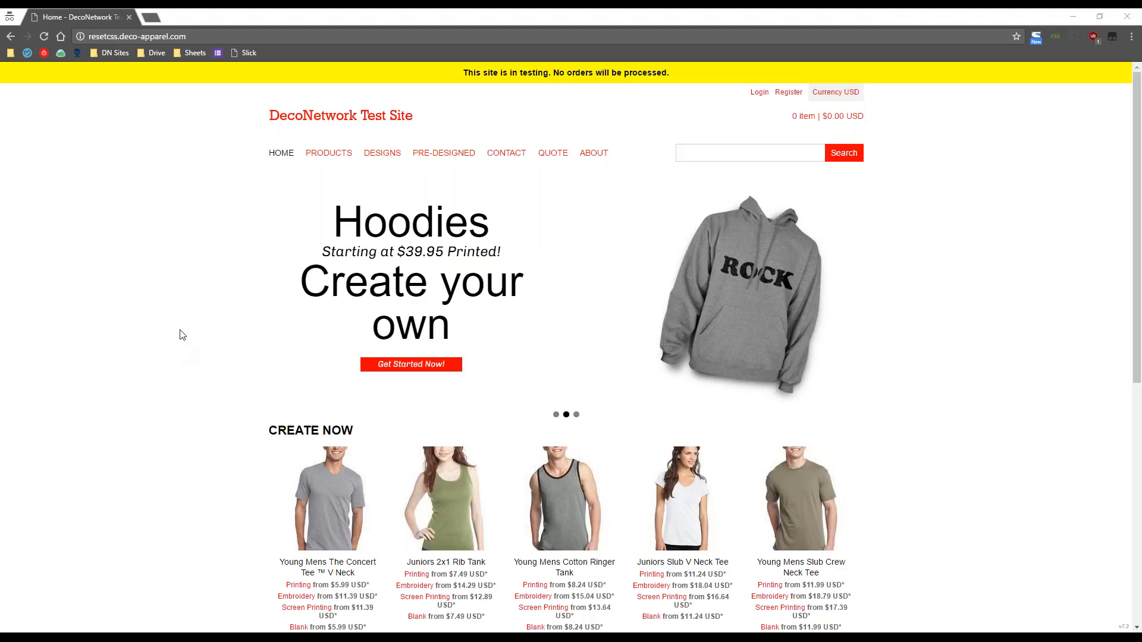
# - Log in to the DecoNetwork admin account with the saved autofill credentials to reach View Dashboard
pyautogui.click(760, 94)
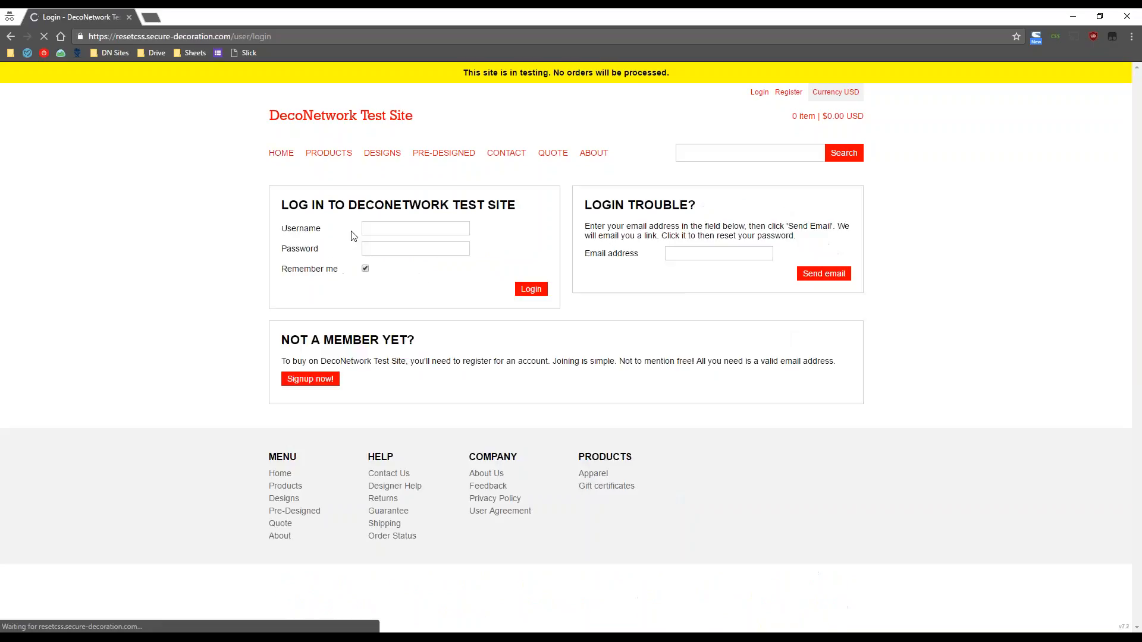
pyautogui.click(504, 244)
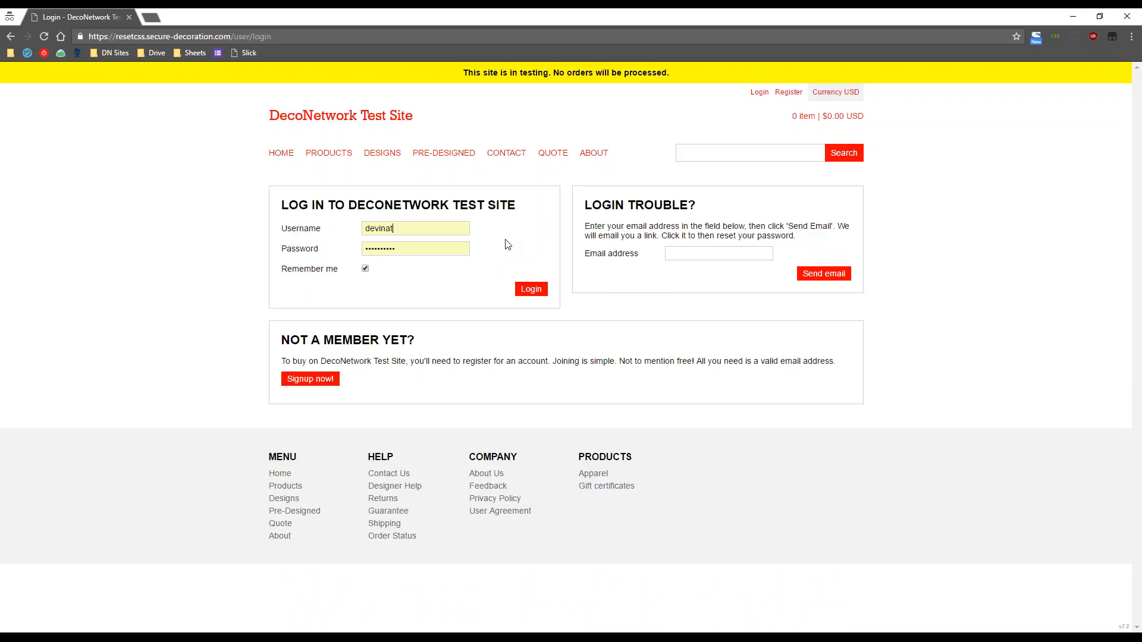
pyautogui.click(546, 294)
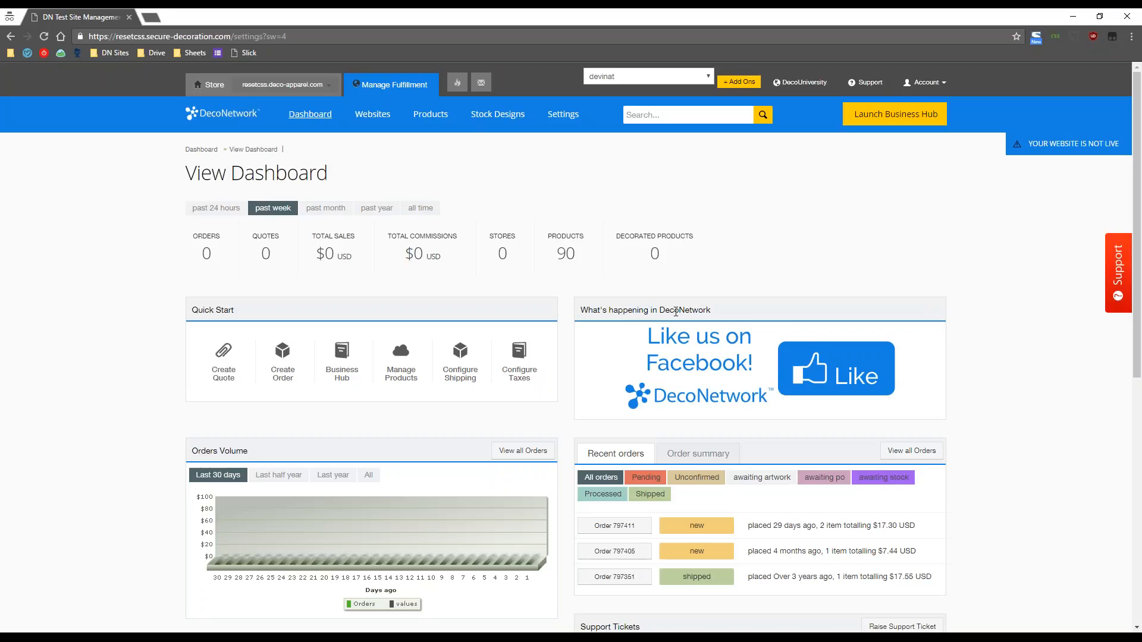
# - From the Websites list, open Manage for the webdesigntest store
pyautogui.click(373, 118)
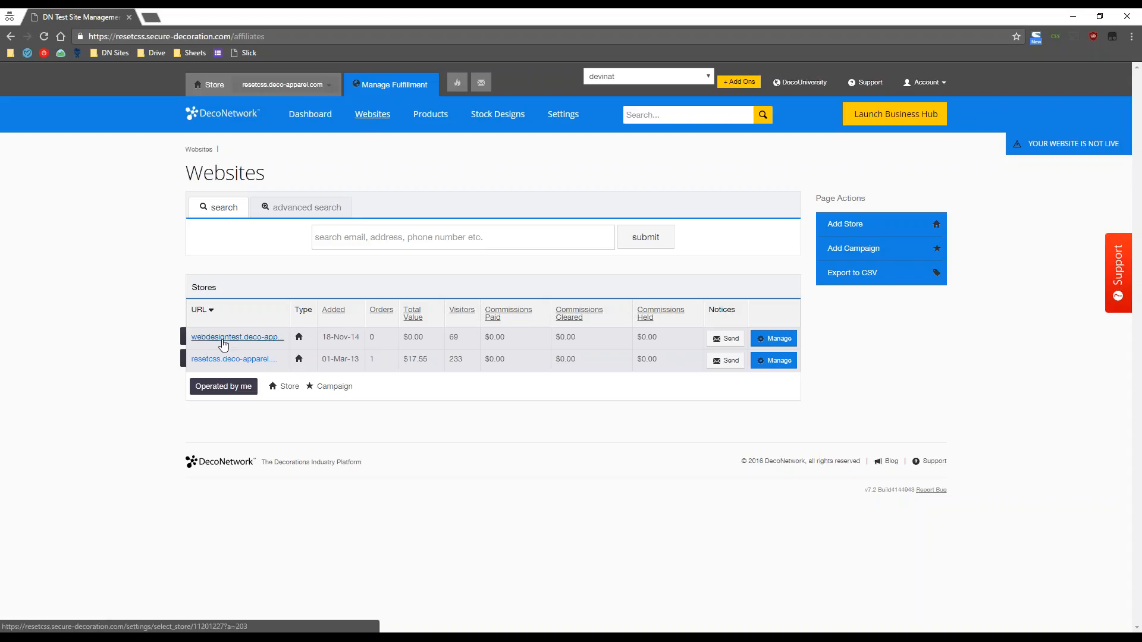
pyautogui.click(764, 340)
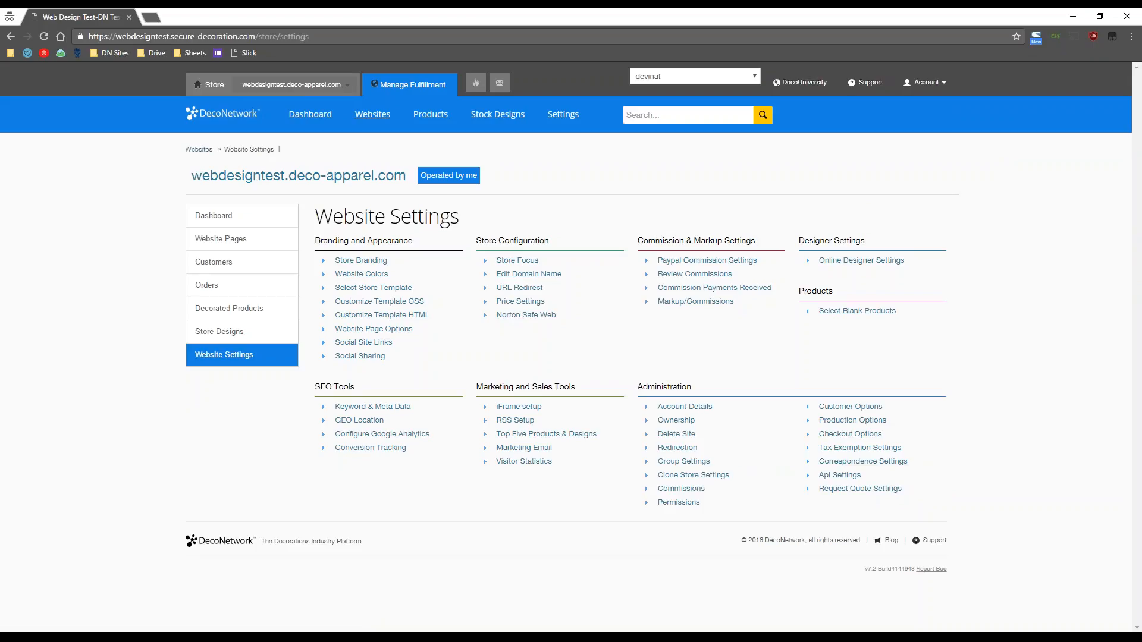
# - Open the webdesigntest storefront in a new tab, view it, then return to Website Settings
pyautogui.rightClick(333, 179)
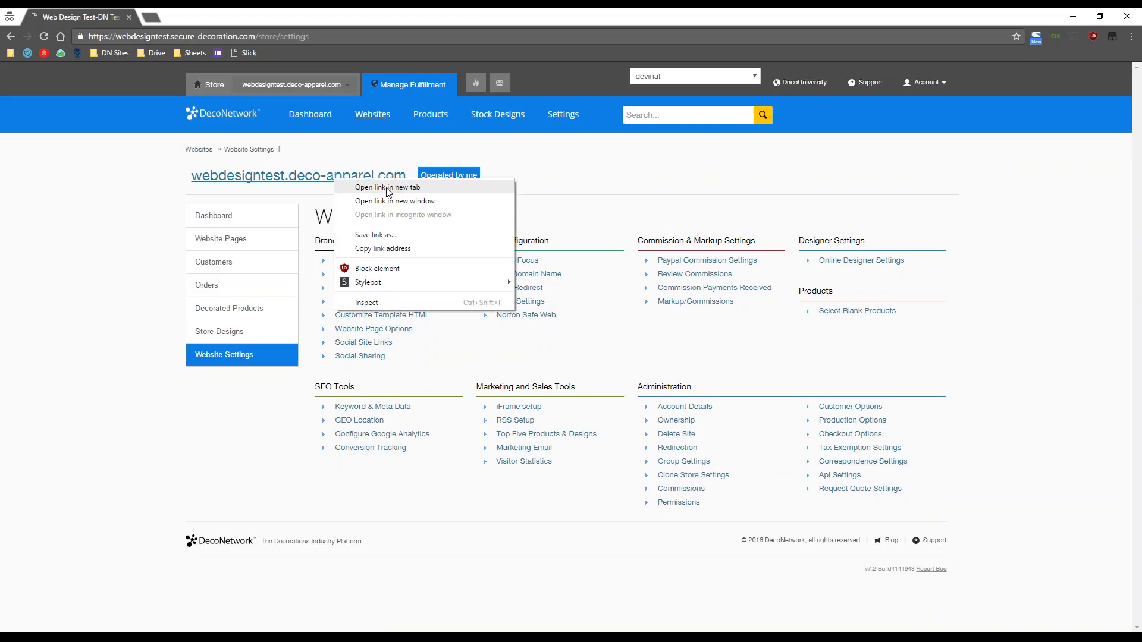
pyautogui.click(387, 188)
pyautogui.click(188, 15)
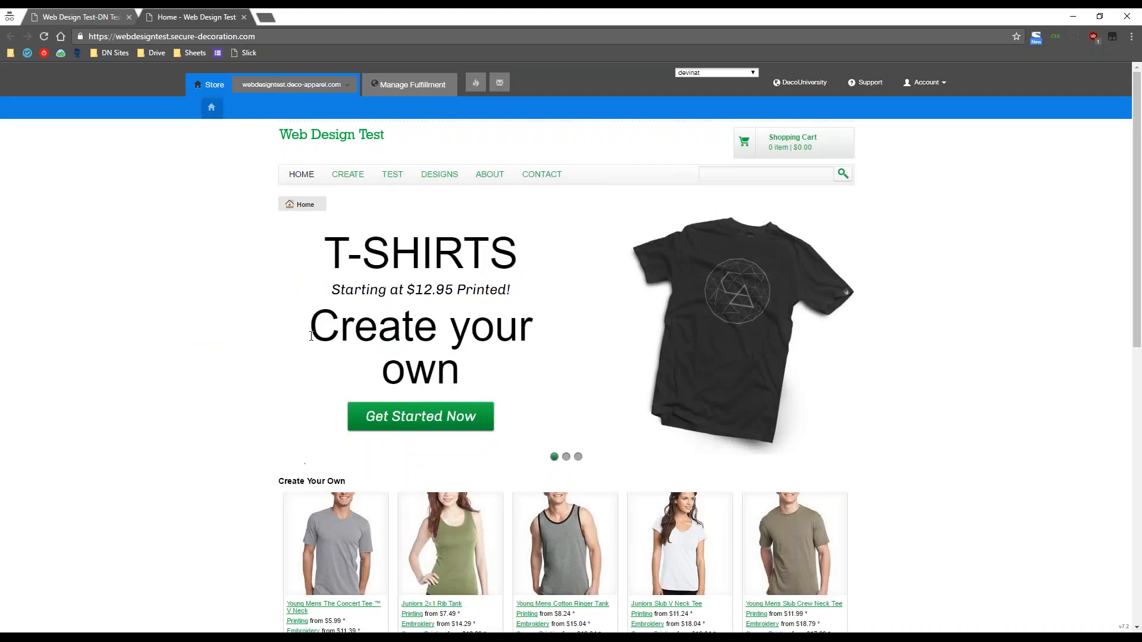
pyautogui.click(83, 12)
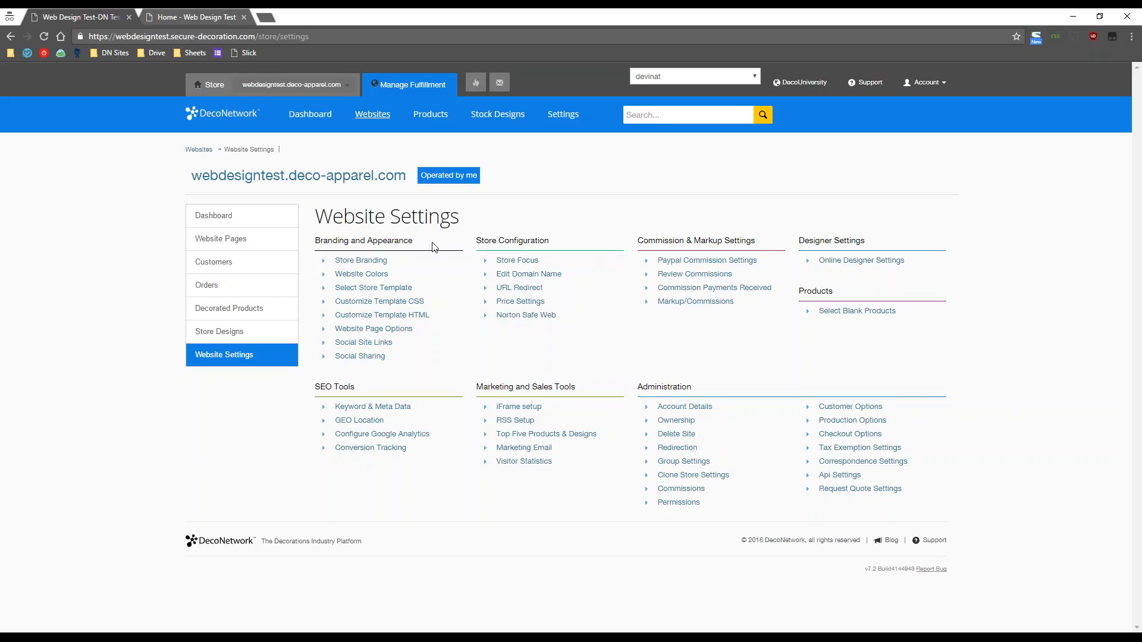
pyautogui.moveTo(419, 241); pyautogui.dragTo(316, 238)
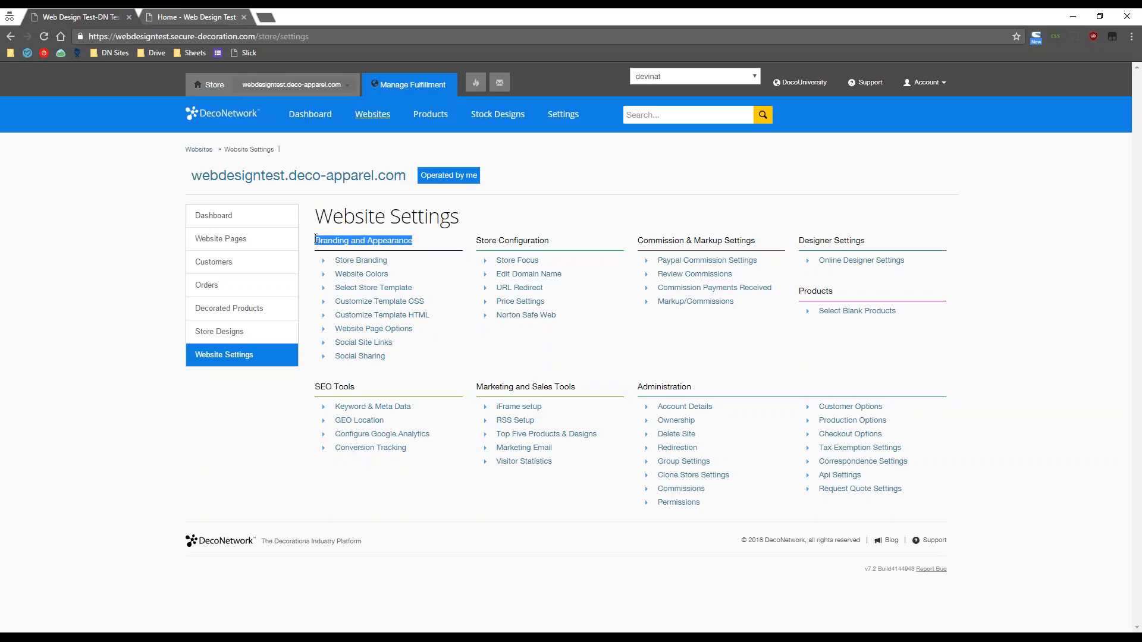
pyautogui.click(316, 239)
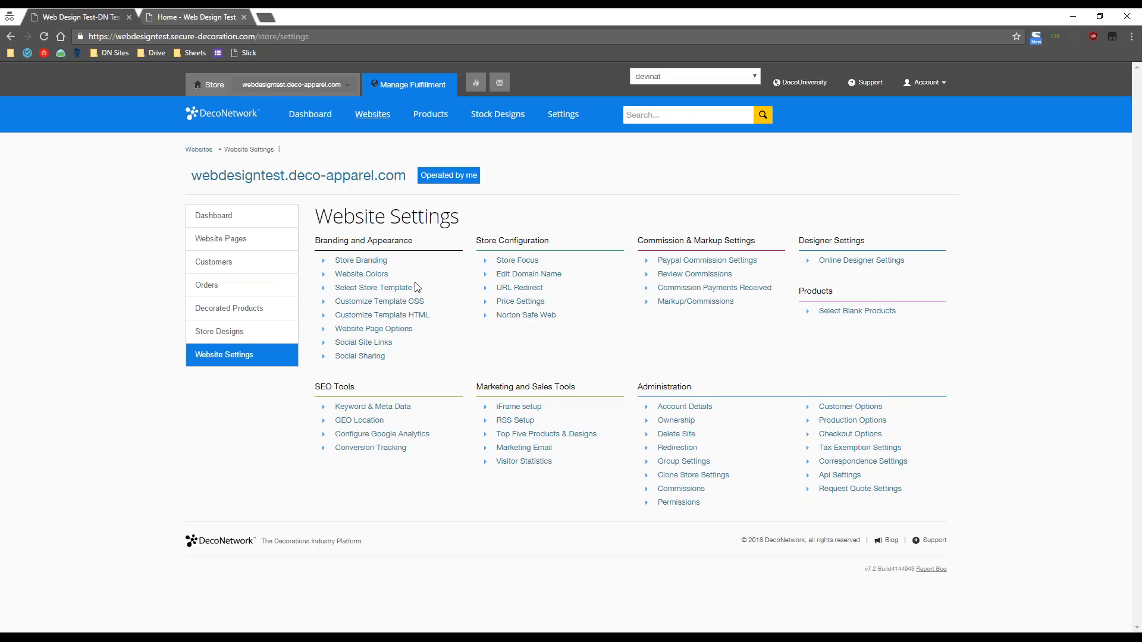
pyautogui.click(395, 291)
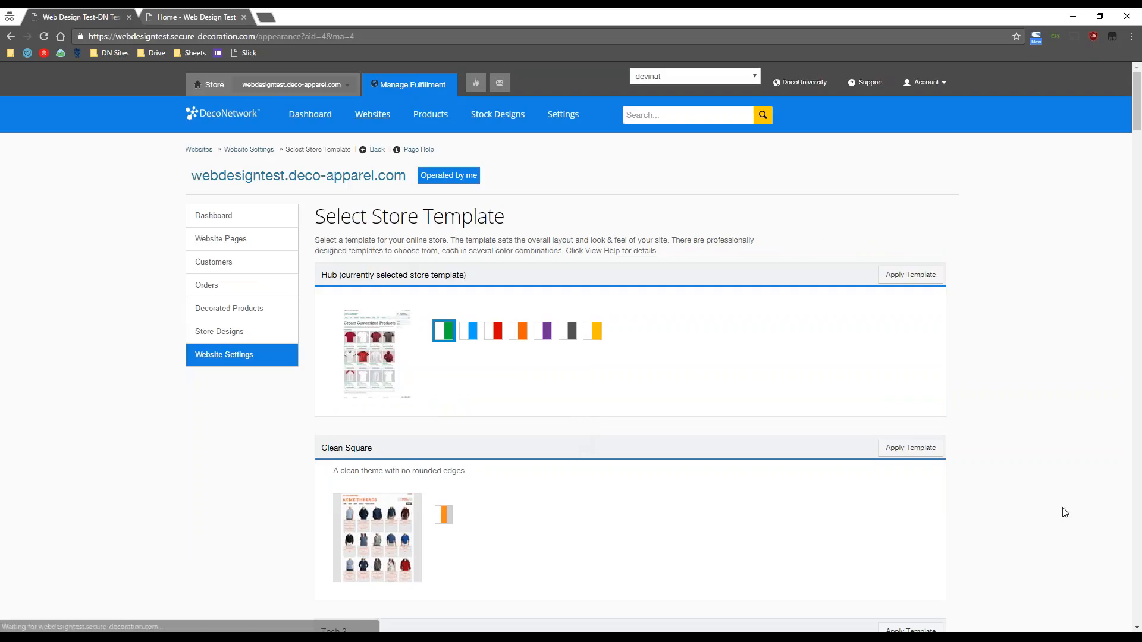
pyautogui.scroll(-6, 1048, 465)
pyautogui.scroll(-19, 1052, 465)
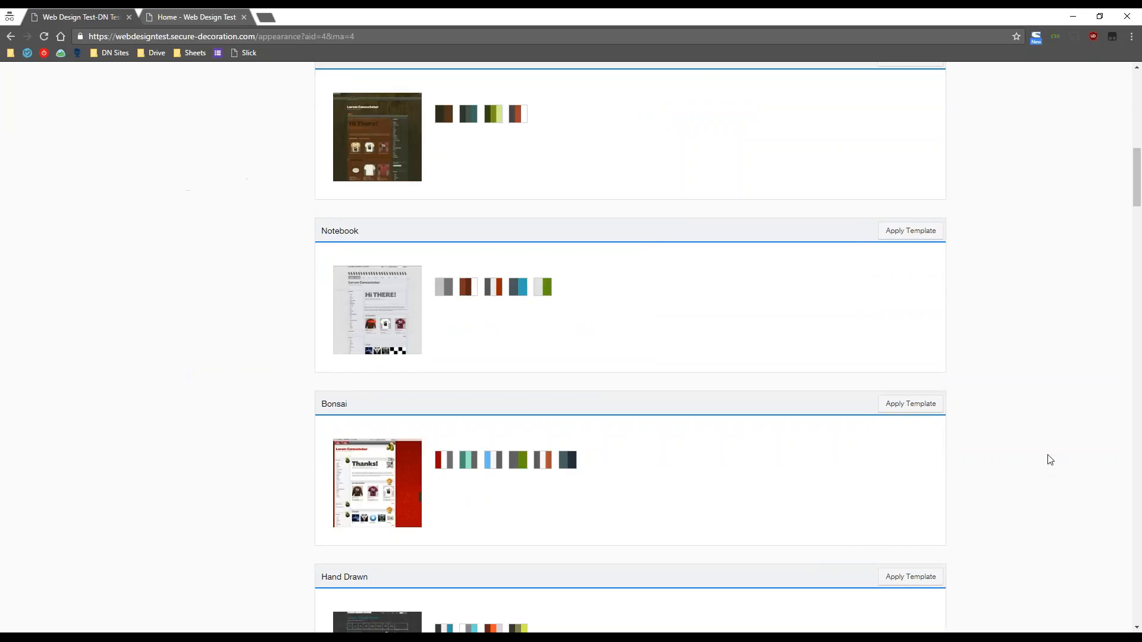
pyautogui.scroll(-5, 1051, 459)
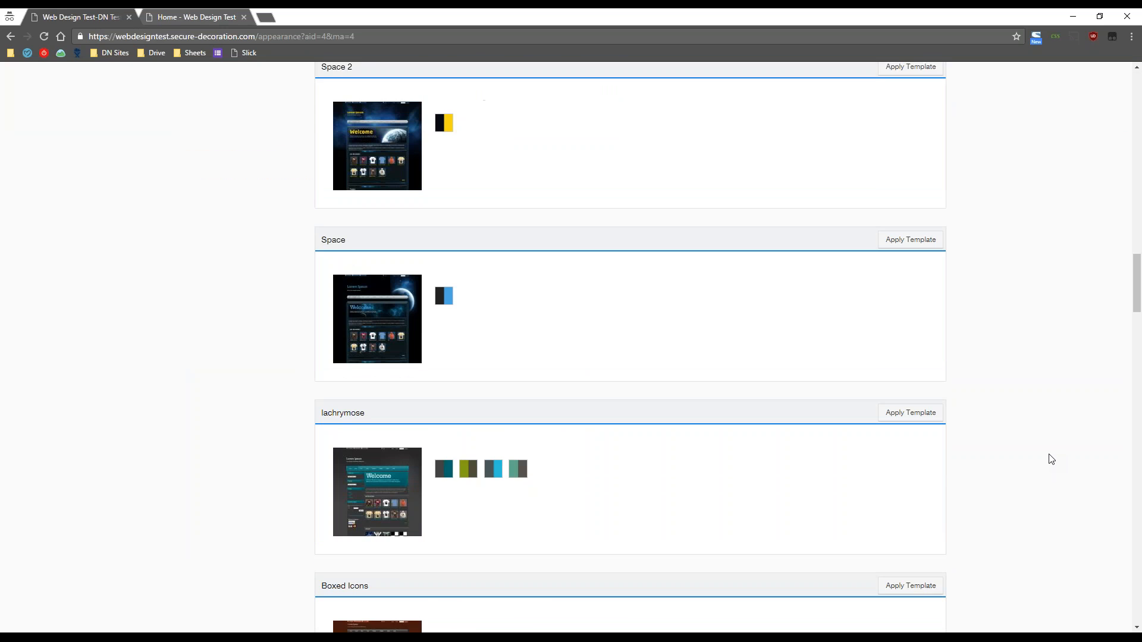
pyautogui.scroll(20, 1052, 459)
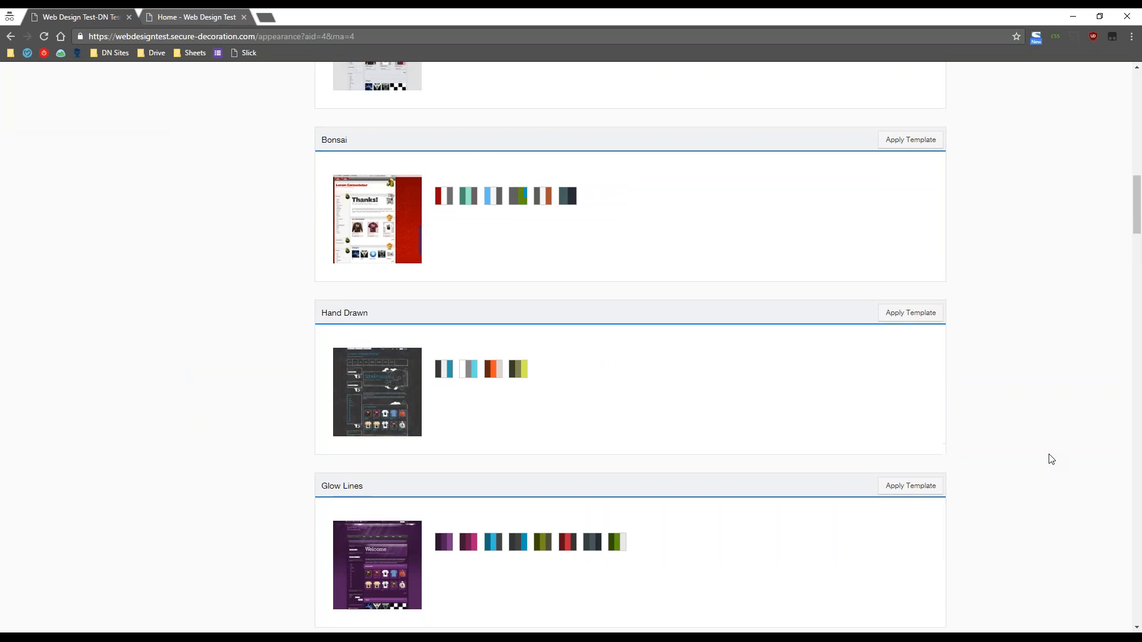
pyautogui.scroll(6, 1052, 459)
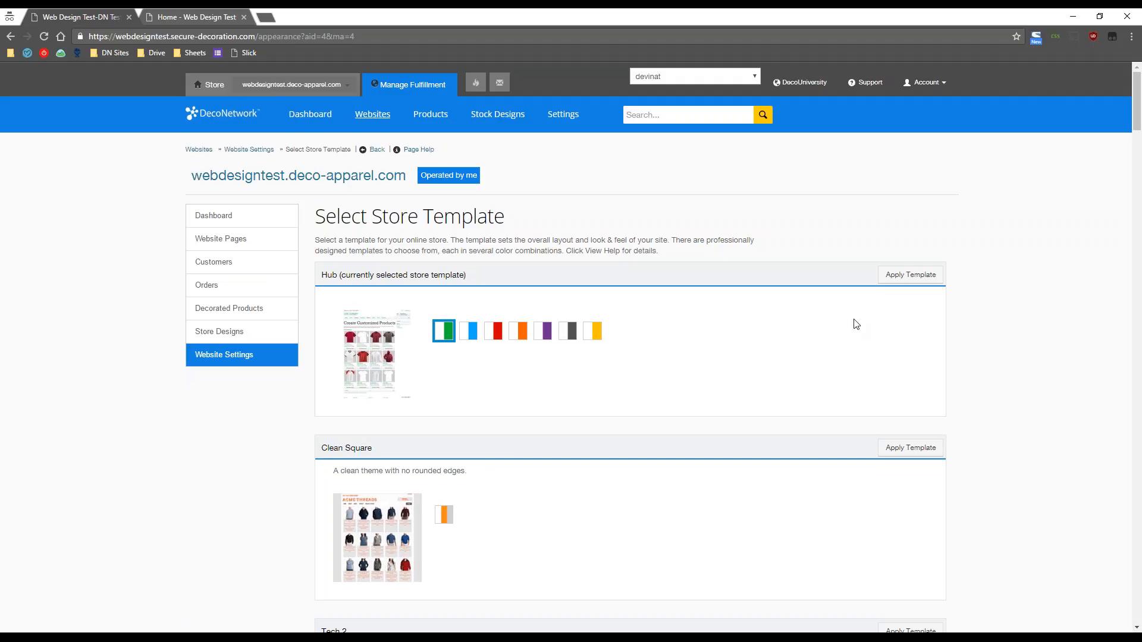
pyautogui.moveTo(320, 275); pyautogui.dragTo(337, 275)
pyautogui.click(334, 298)
pyautogui.scroll(-13, 738, 471)
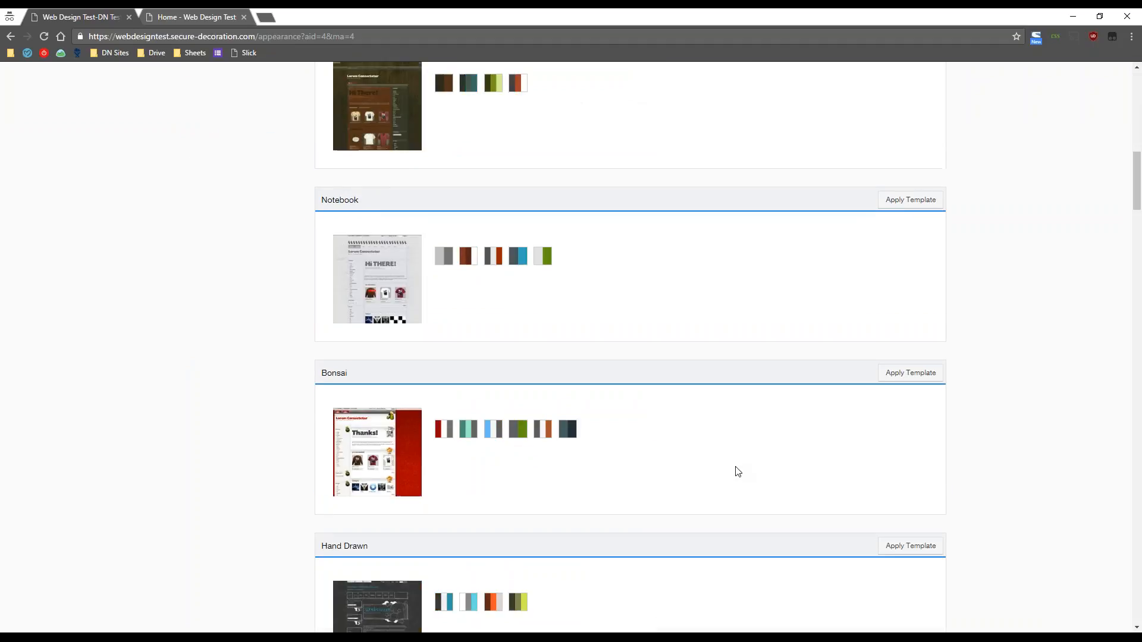
pyautogui.scroll(-2, 737, 471)
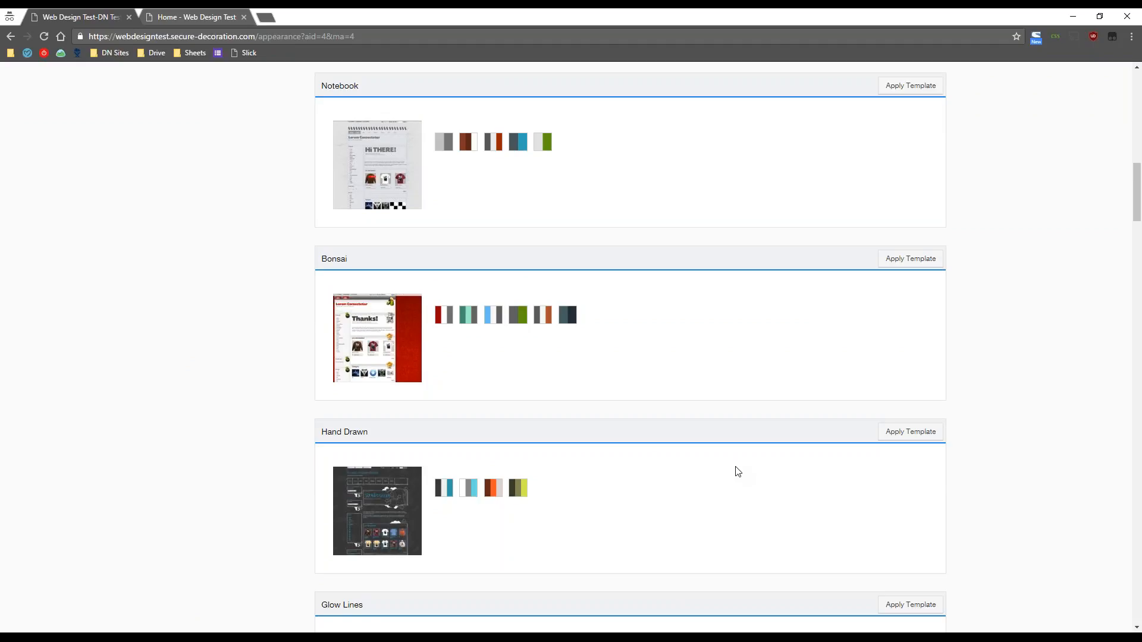
pyautogui.scroll(15, 737, 471)
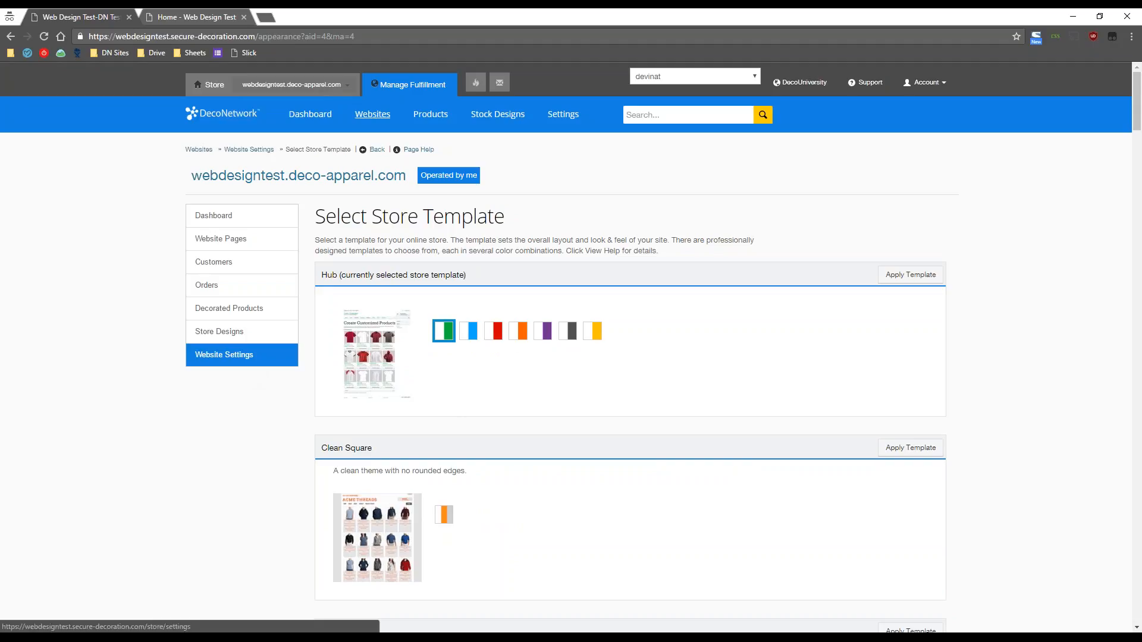
pyautogui.click(224, 355)
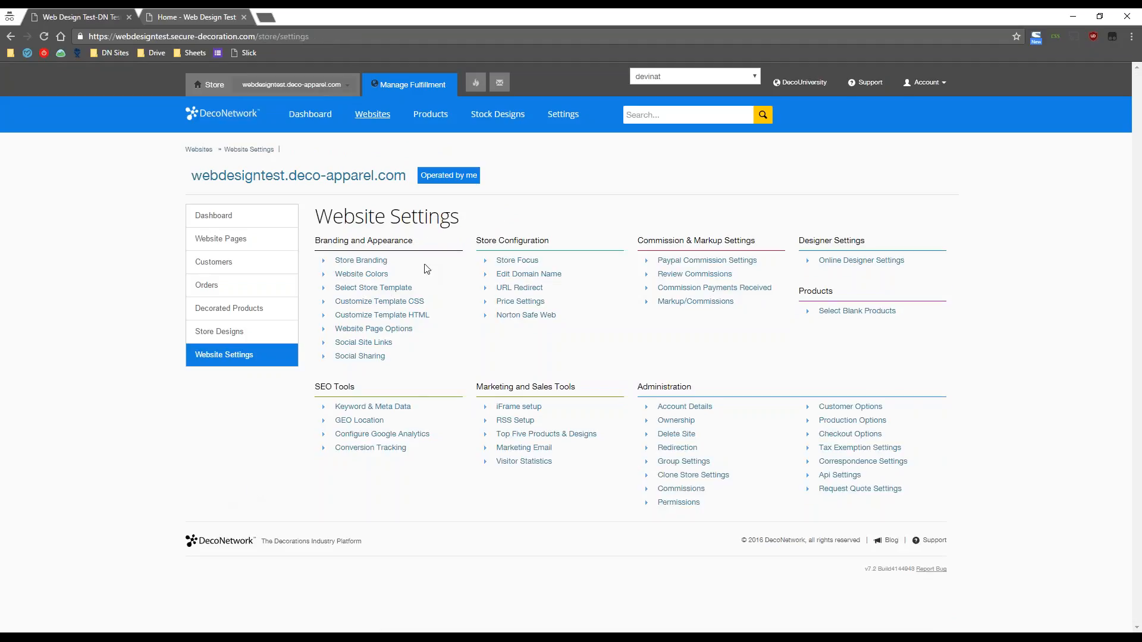
# - Open Store Branding and compare it with the live storefront homepage
pyautogui.click(381, 262)
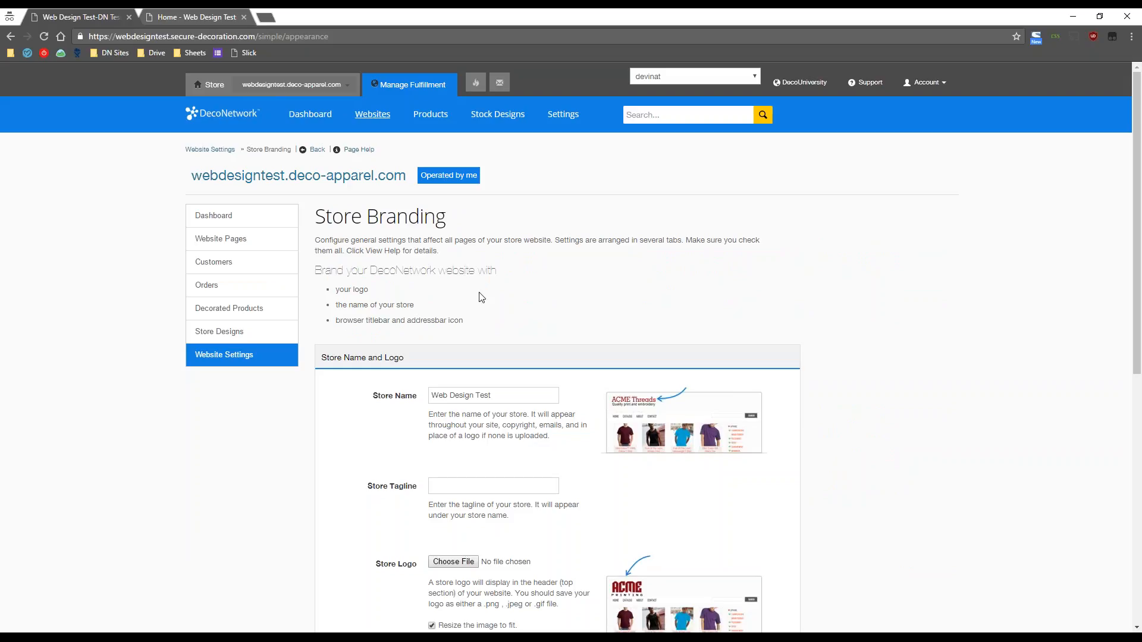
pyautogui.click(256, 176)
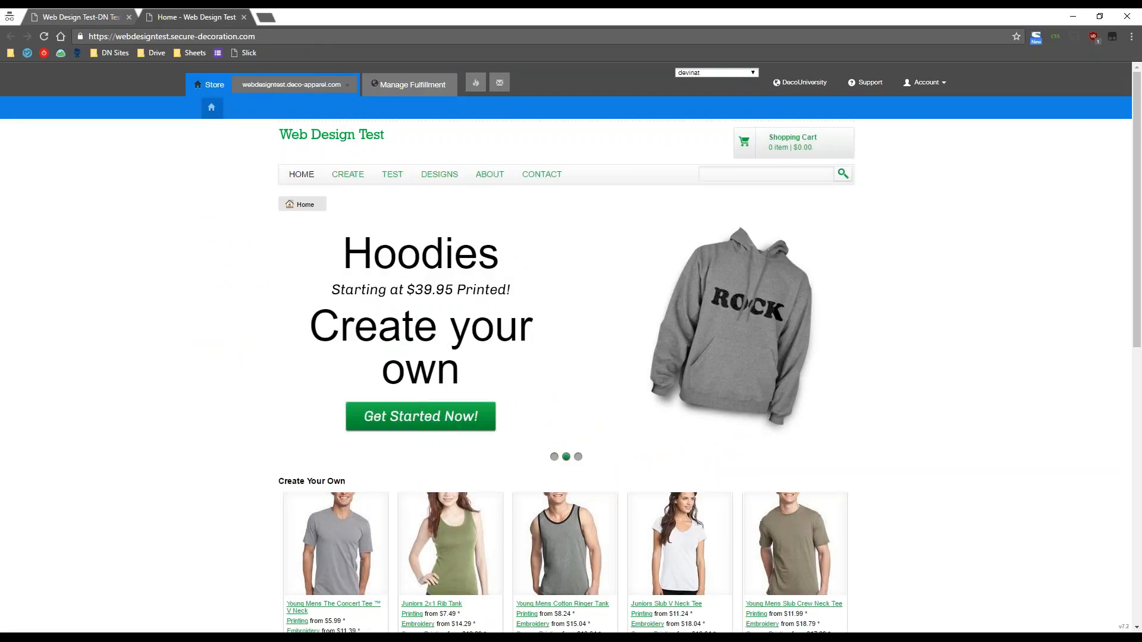
pyautogui.click(110, 12)
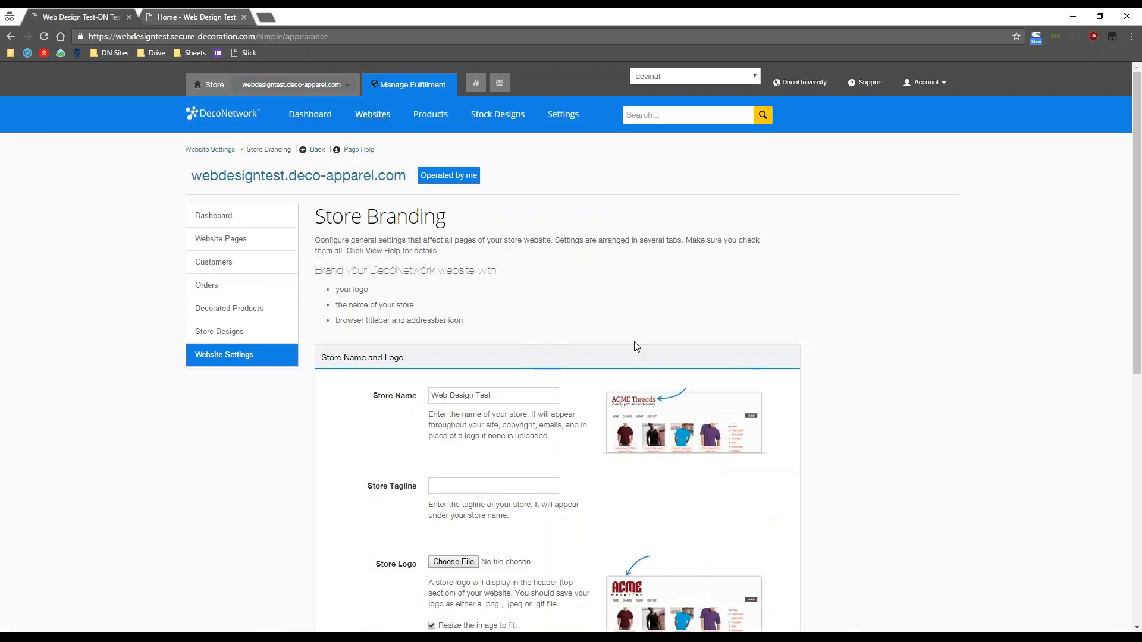
pyautogui.scroll(-3, 636, 347)
# - Leave the Store Name unchanged and cancel the logo file picker without uploading
pyautogui.click(507, 217)
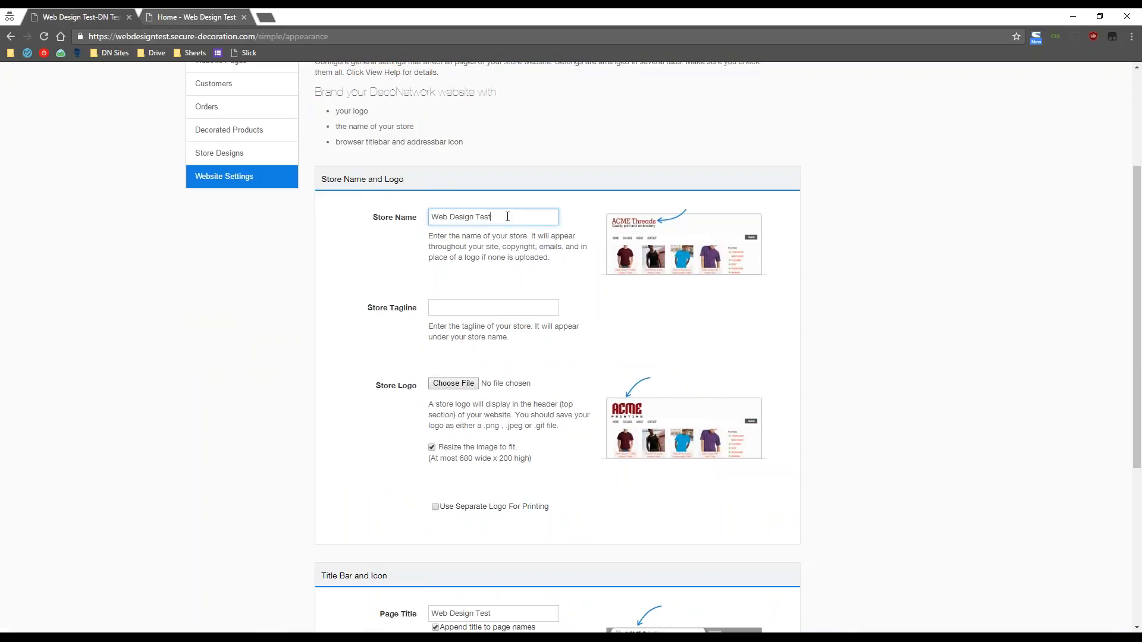
pyautogui.click(365, 289)
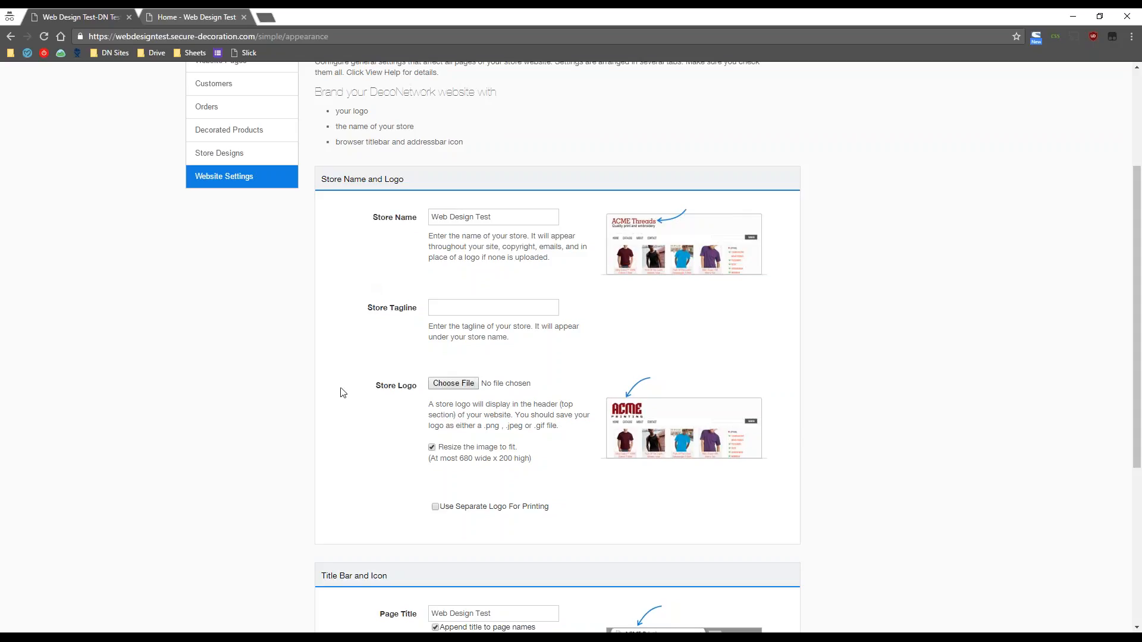
pyautogui.scroll(-2, 343, 397)
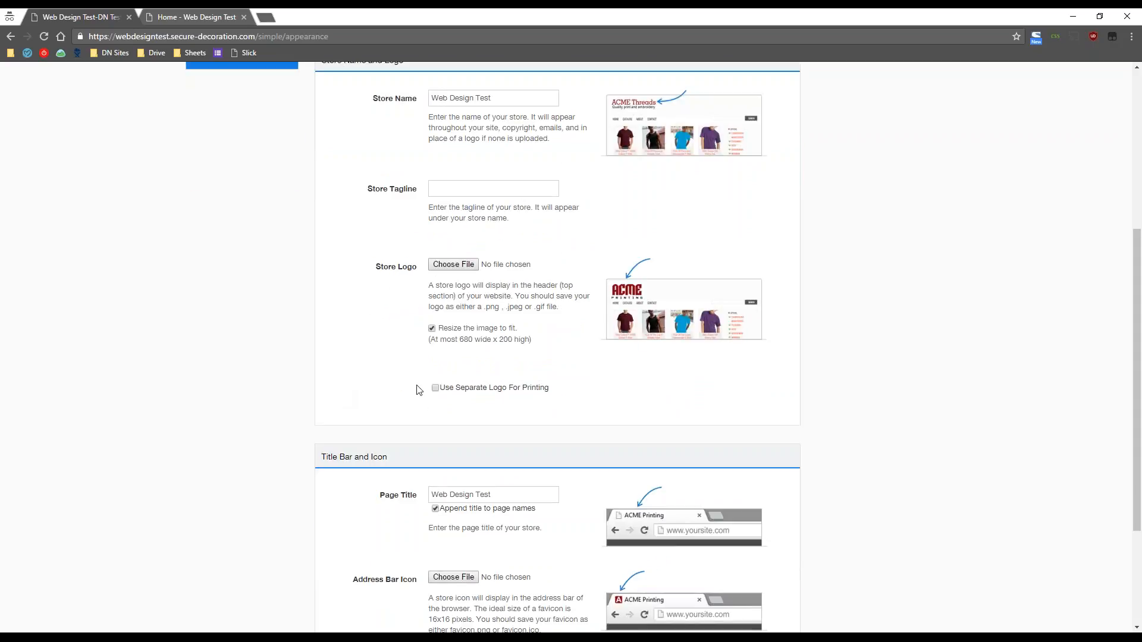
pyautogui.click(463, 267)
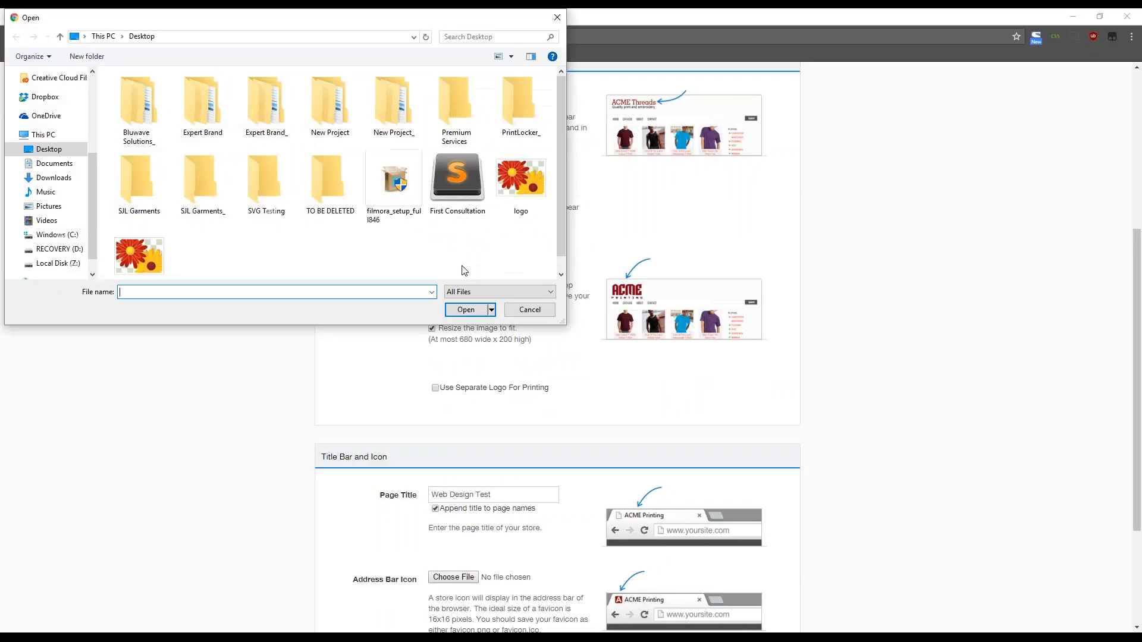
pyautogui.click(530, 310)
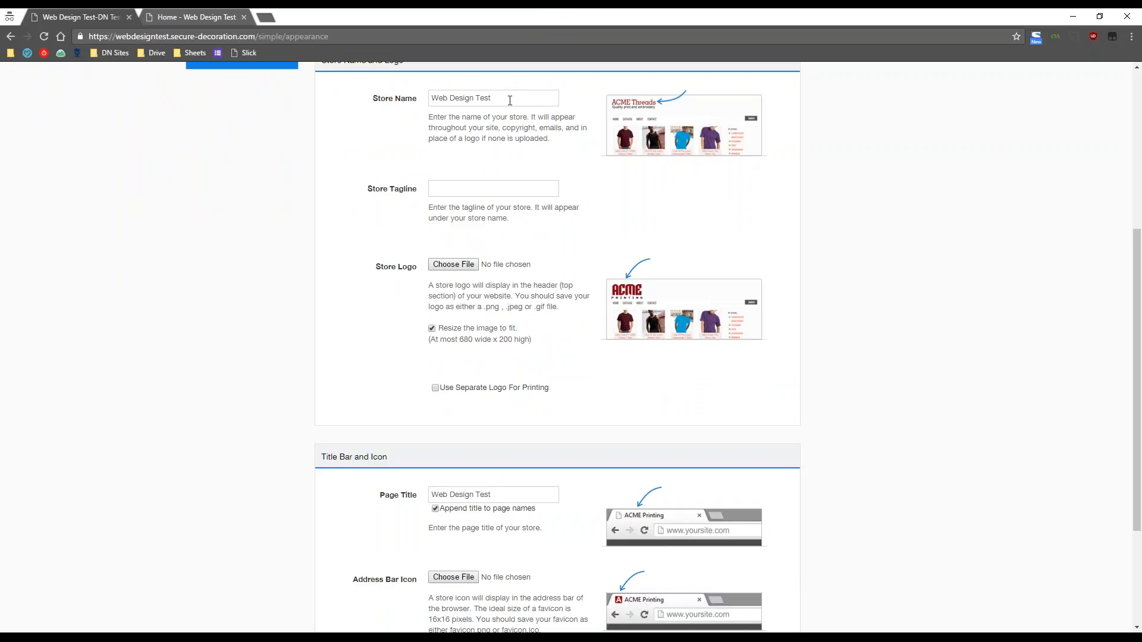
pyautogui.scroll(-3, 577, 400)
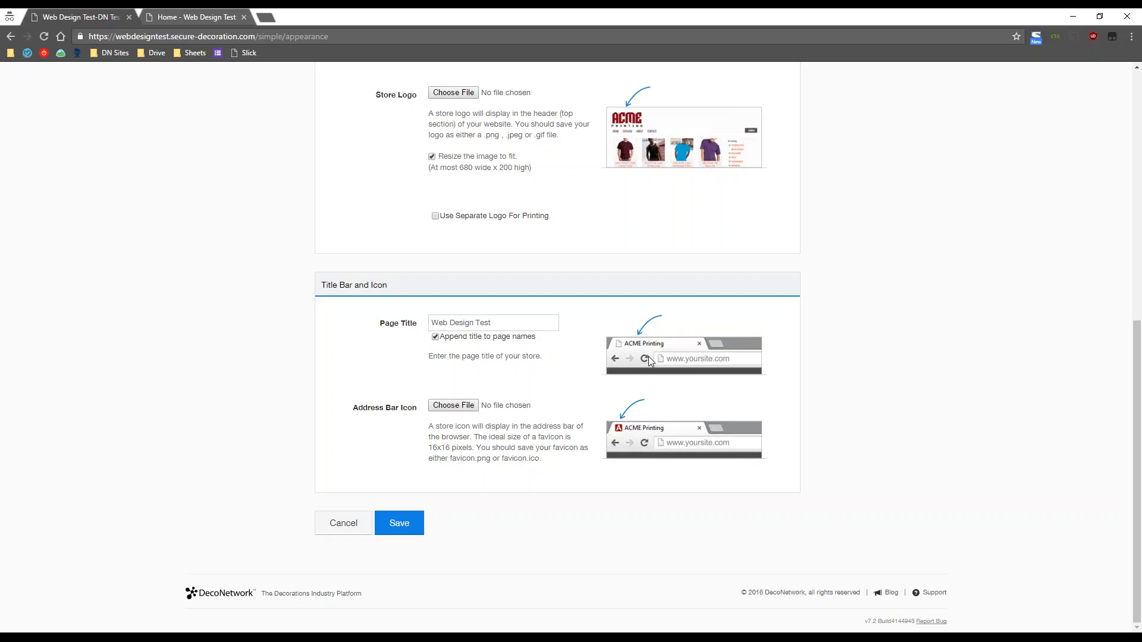
# - Check the 'Web Design Test' page title against the storefront home page
pyautogui.click(499, 324)
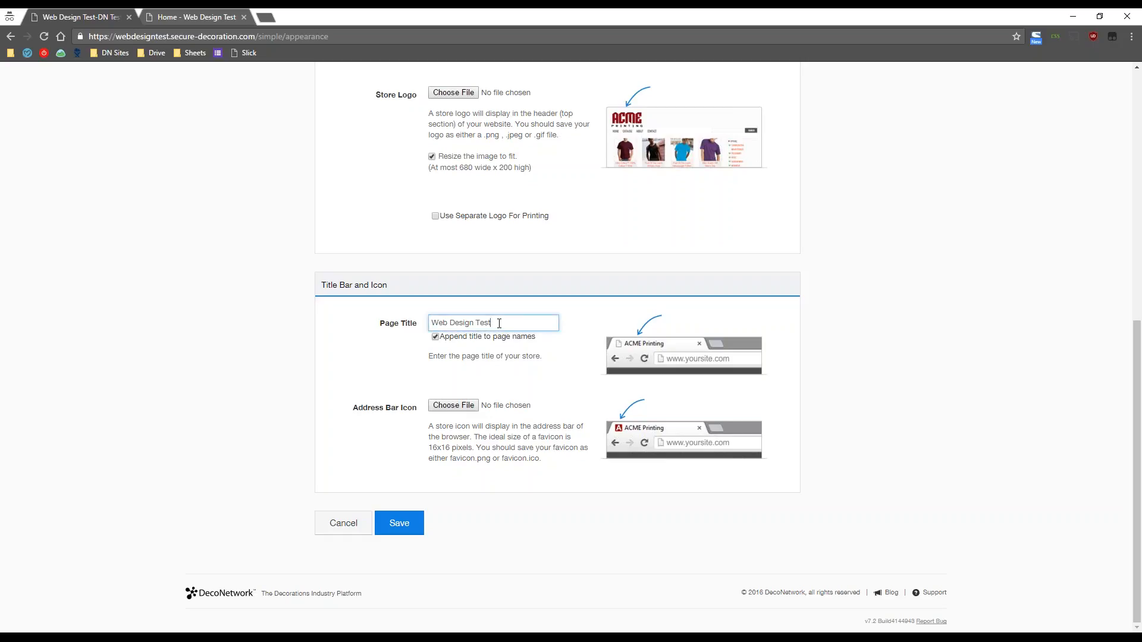
pyautogui.click(193, 22)
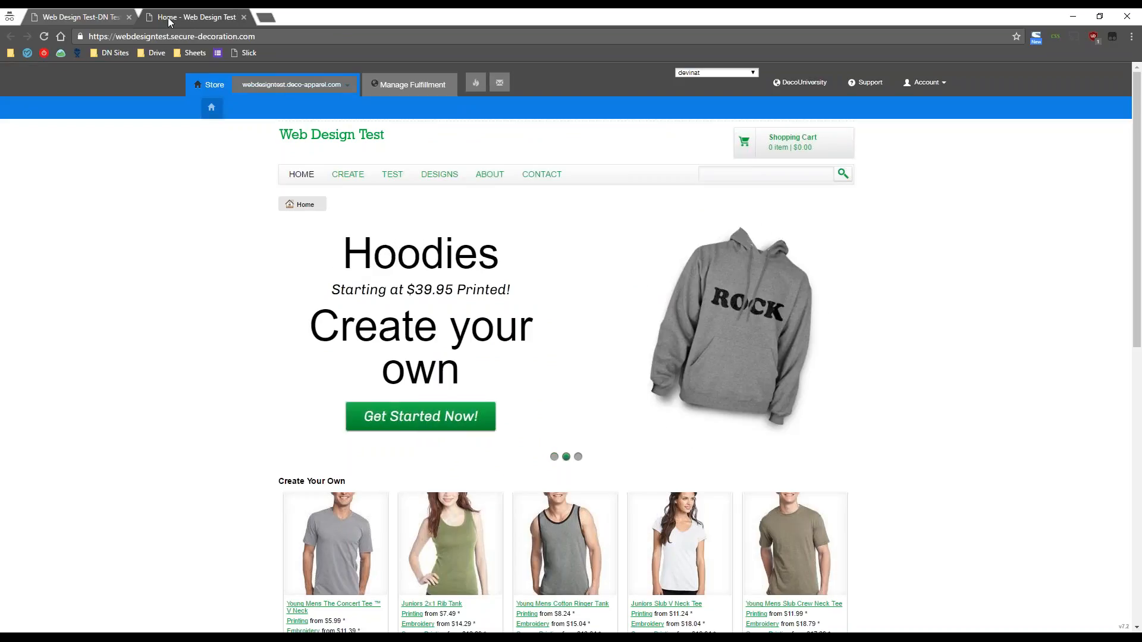
pyautogui.click(119, 13)
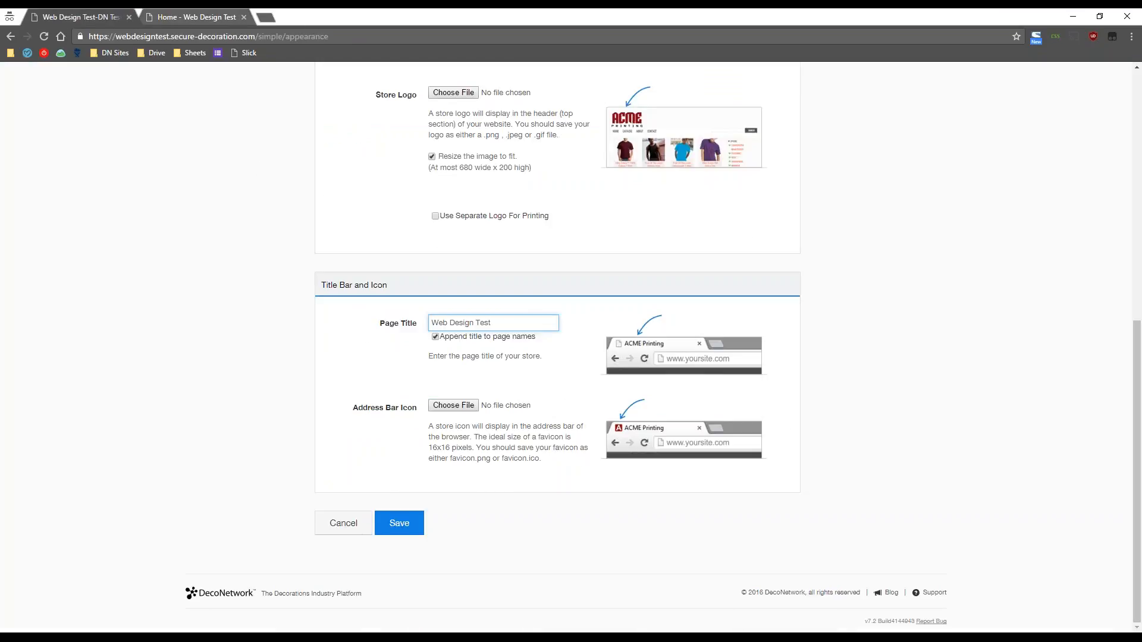
# - Cancel the Address Bar Icon upload and go back to the Website Settings overview
pyautogui.click(530, 309)
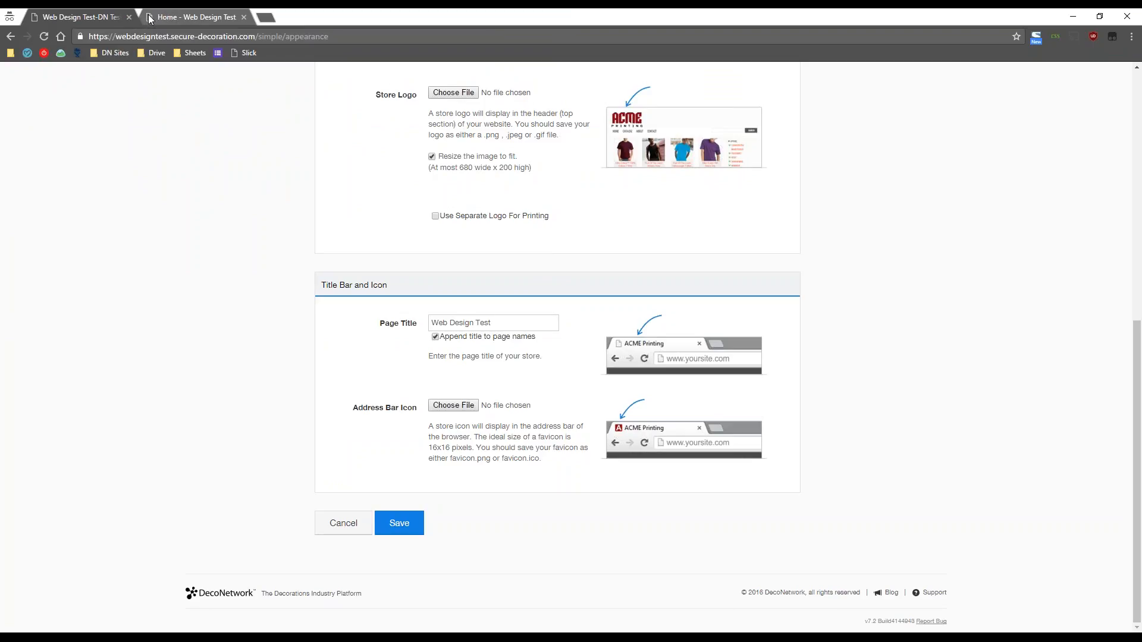
pyautogui.click(455, 406)
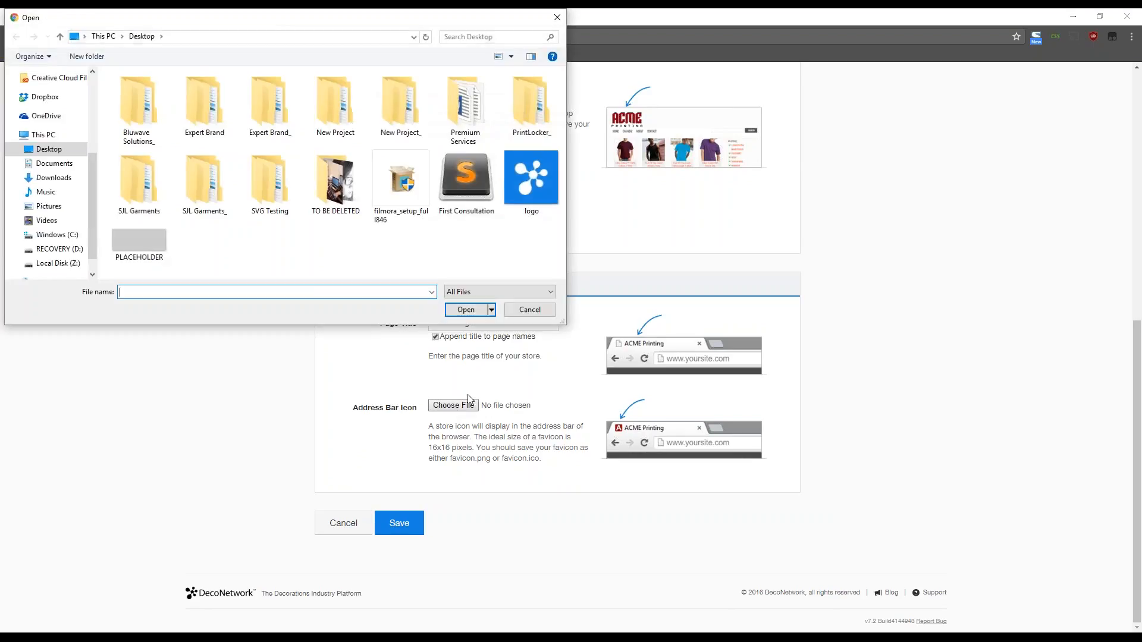
pyautogui.click(515, 314)
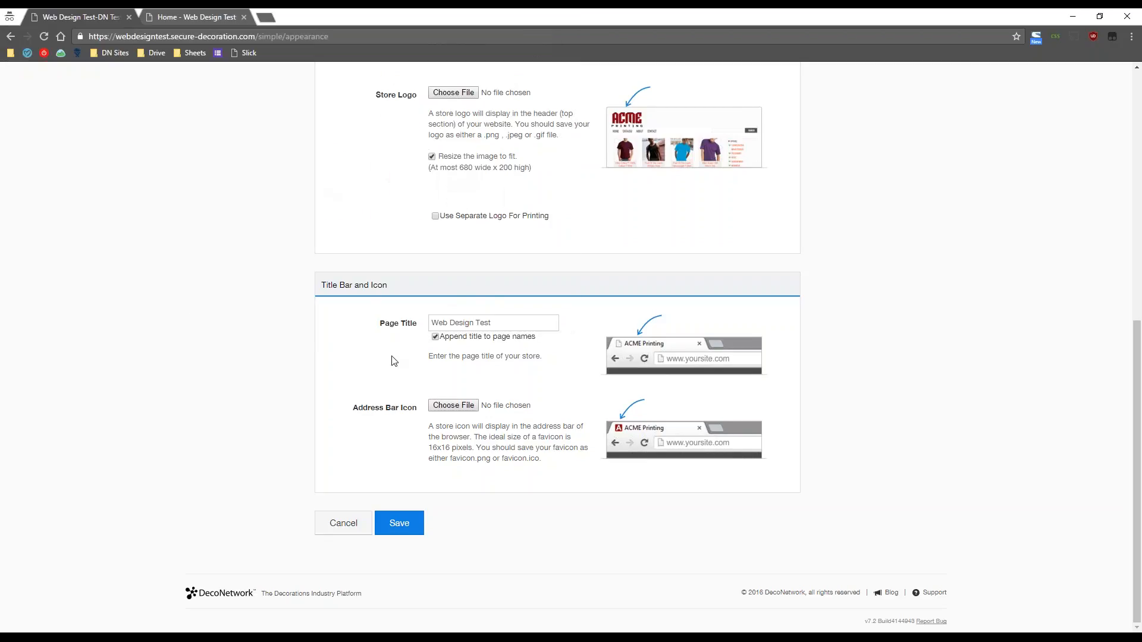
pyautogui.scroll(8, 258, 420)
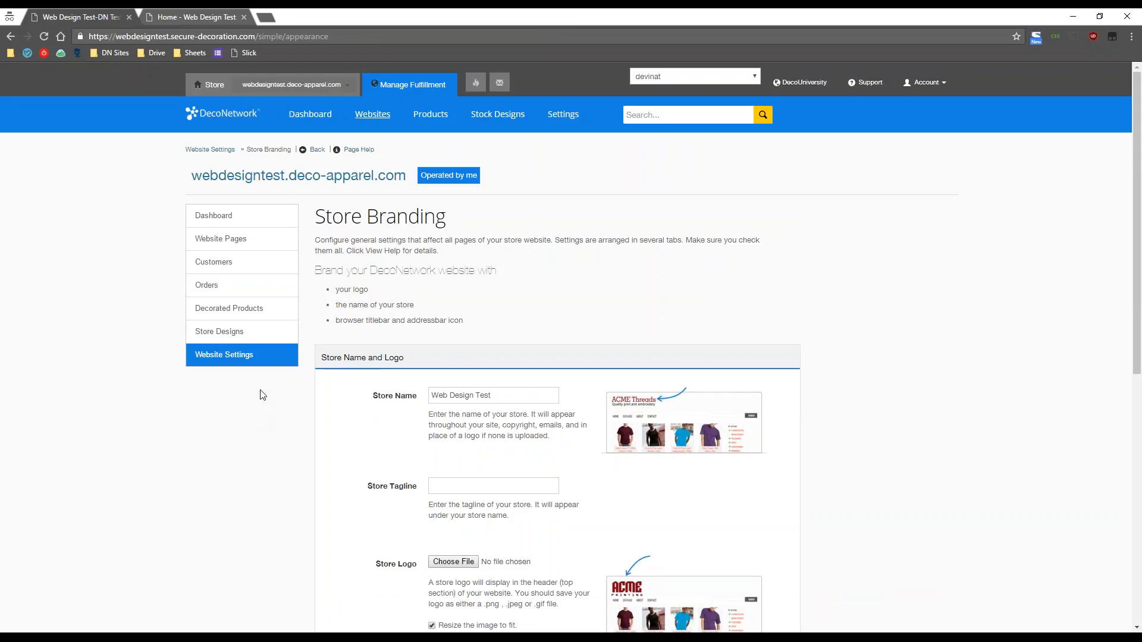
pyautogui.click(236, 359)
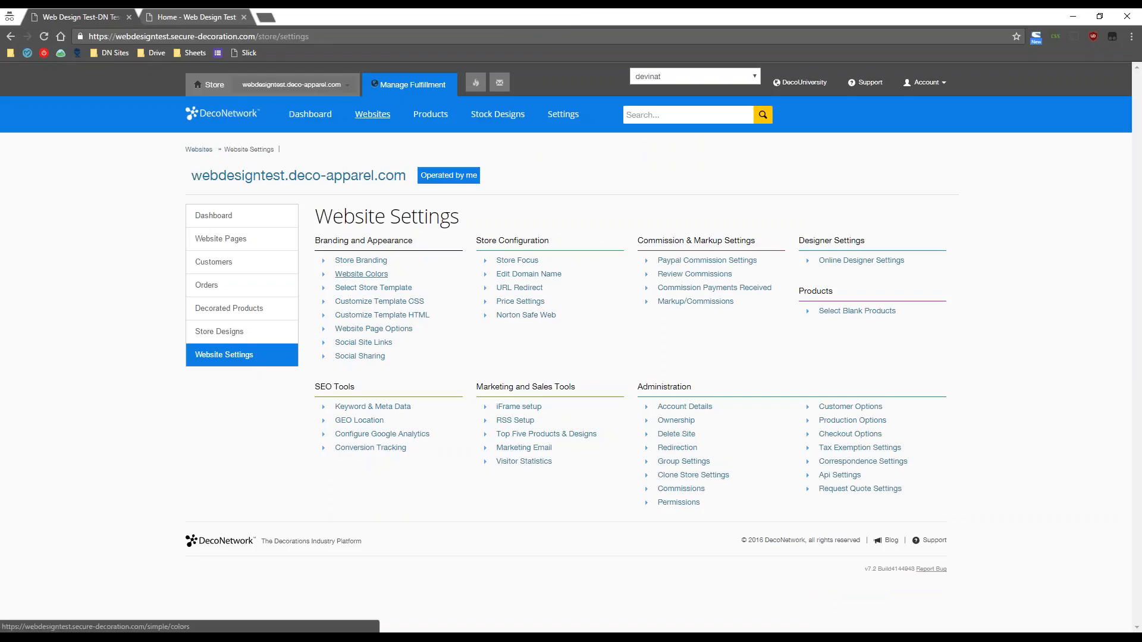
# - In Website Colors, show the Named Colors palette for the Text Color swatch
pyautogui.click(359, 274)
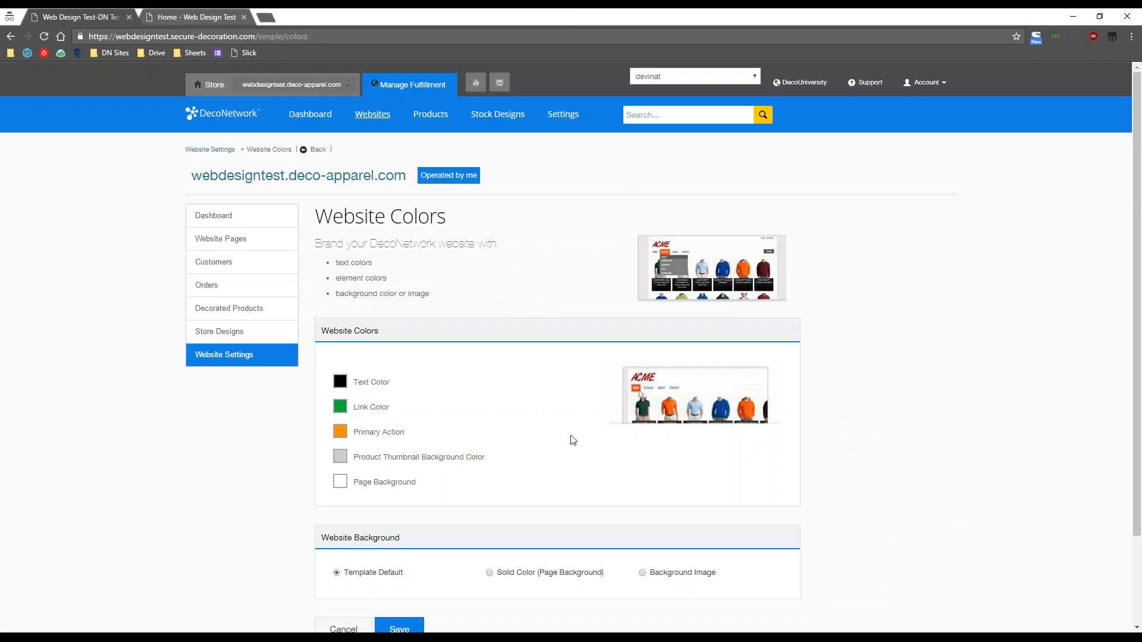
pyautogui.scroll(-1, 572, 440)
pyautogui.scroll(-2, 573, 440)
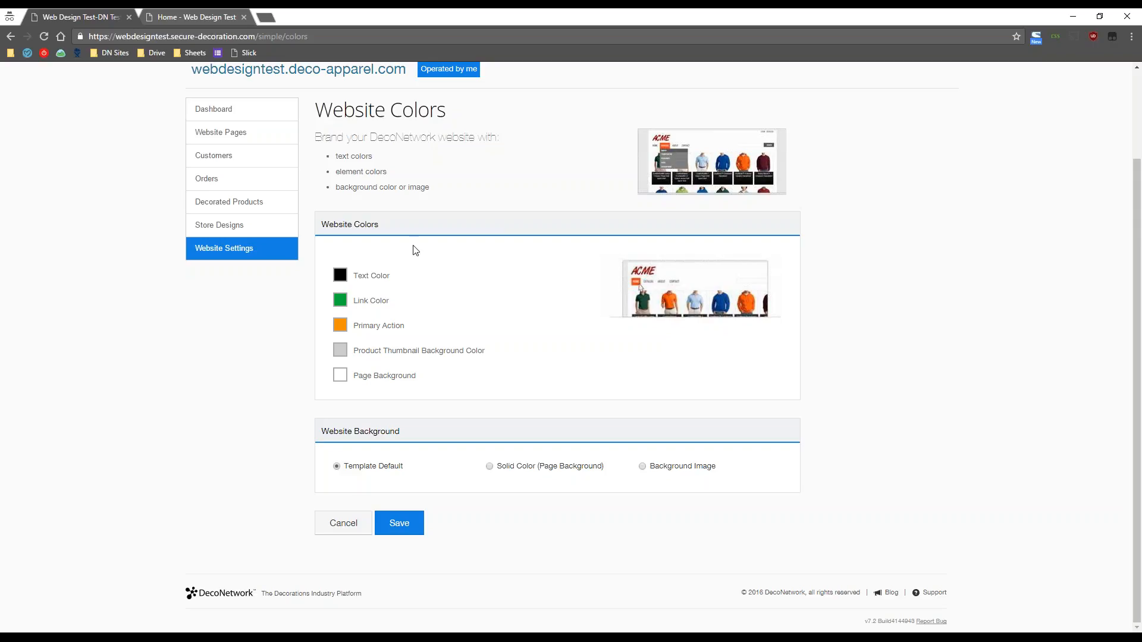
pyautogui.click(339, 278)
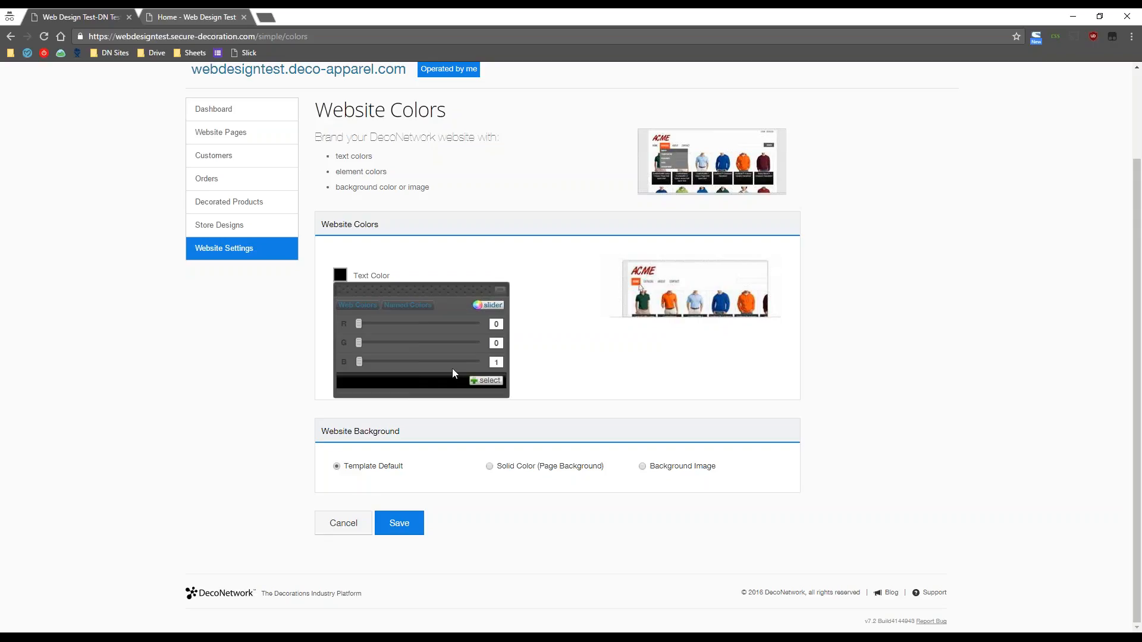
pyautogui.click(408, 312)
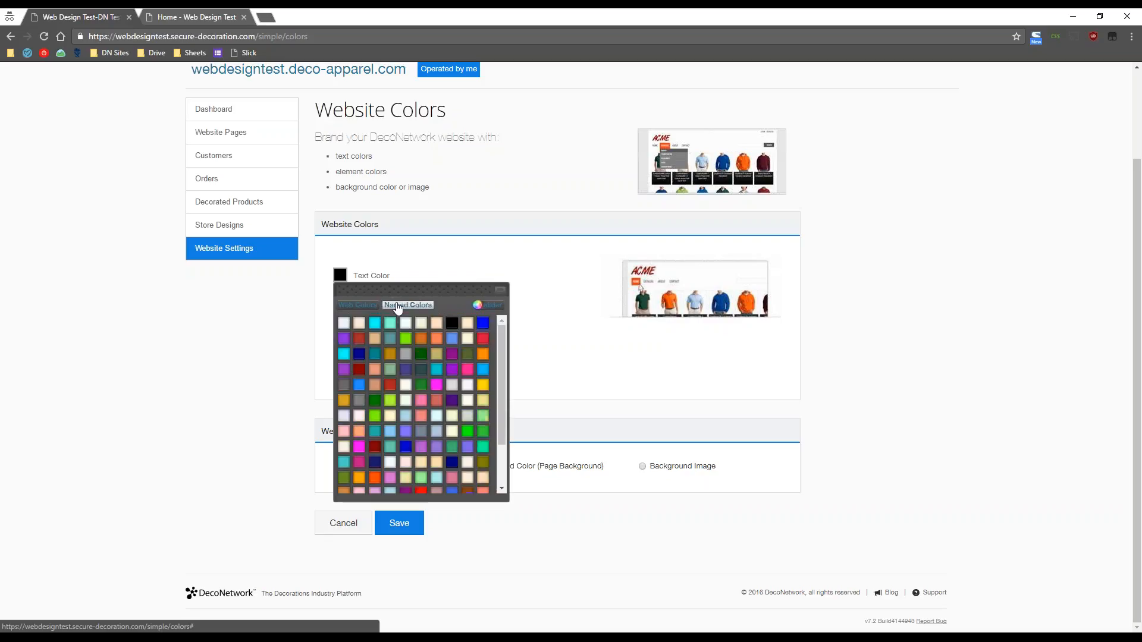
# - Close the colour picker with text left black and view the storefront home page
pyautogui.click(478, 262)
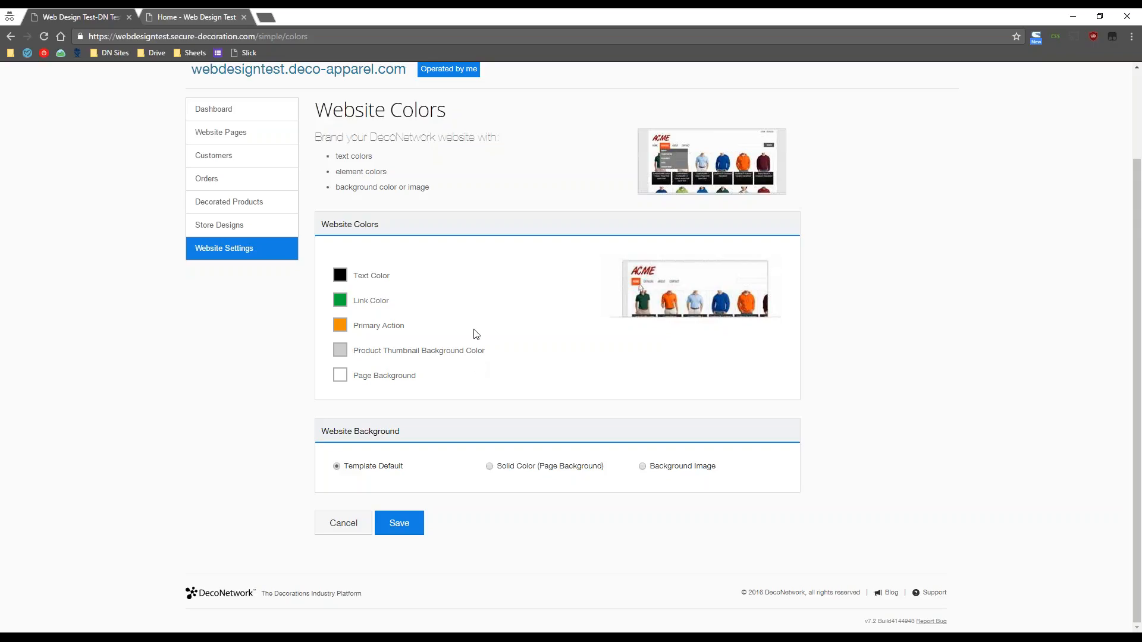
pyautogui.click(201, 11)
# - Open the Concert Tee V Neck product page, then pick Solid Color (Page Background) in Website Colors
pyautogui.scroll(-4, 232, 440)
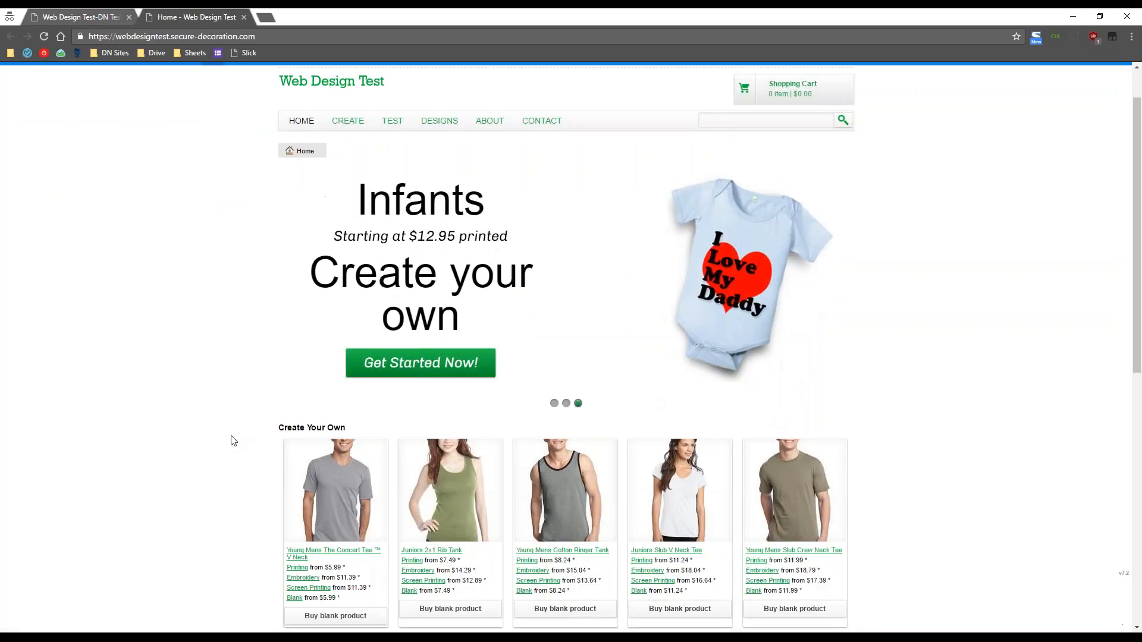
pyautogui.click(333, 319)
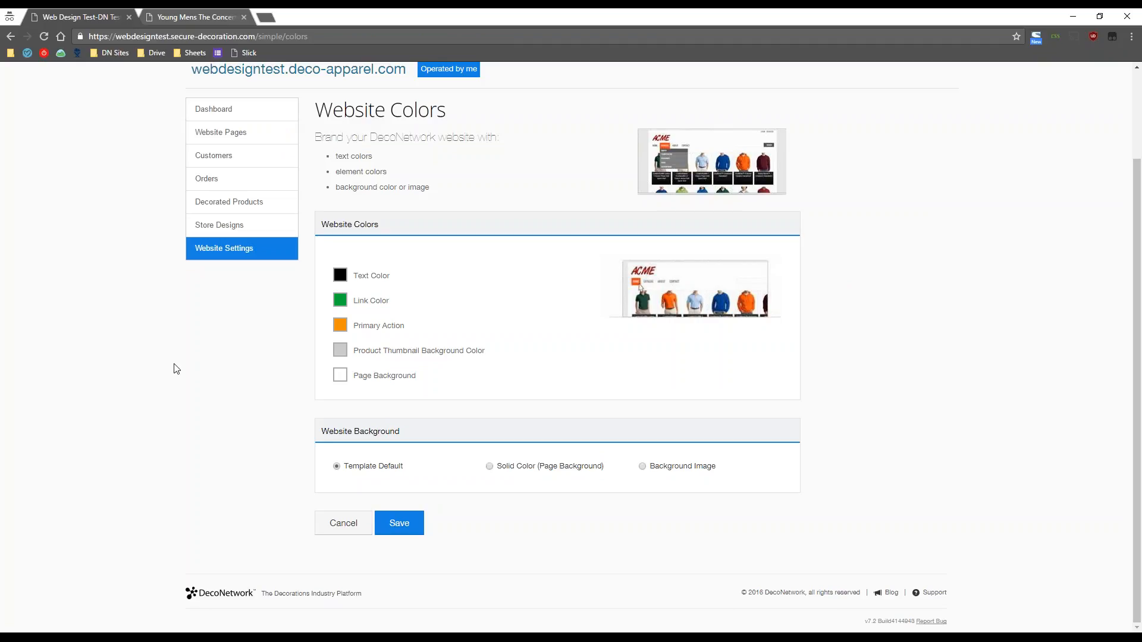
pyautogui.click(193, 18)
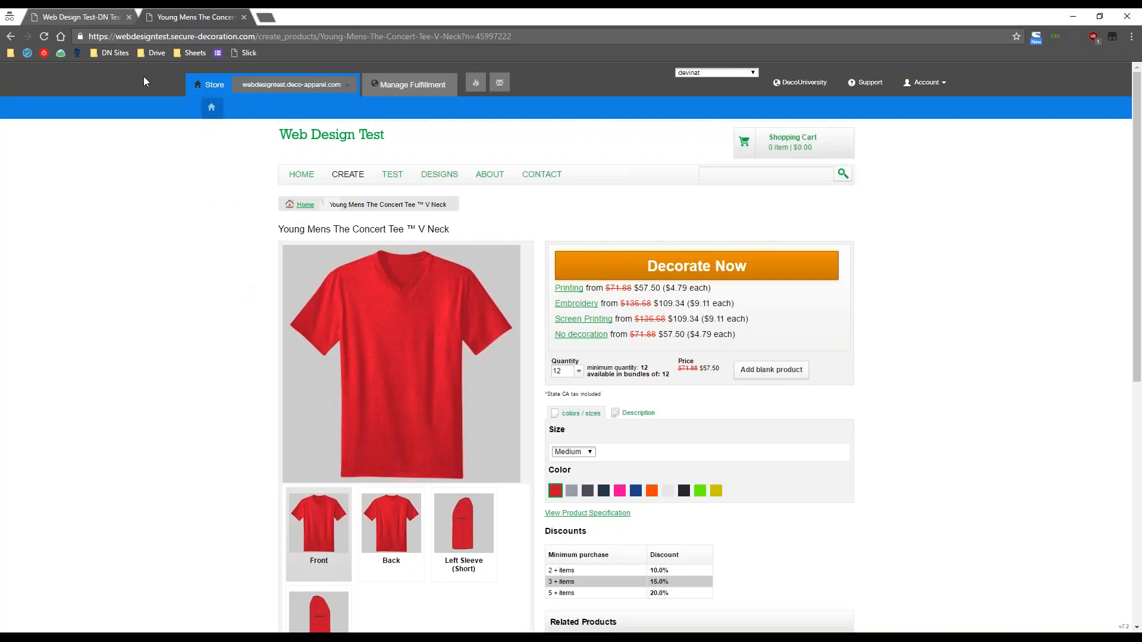
pyautogui.click(115, 18)
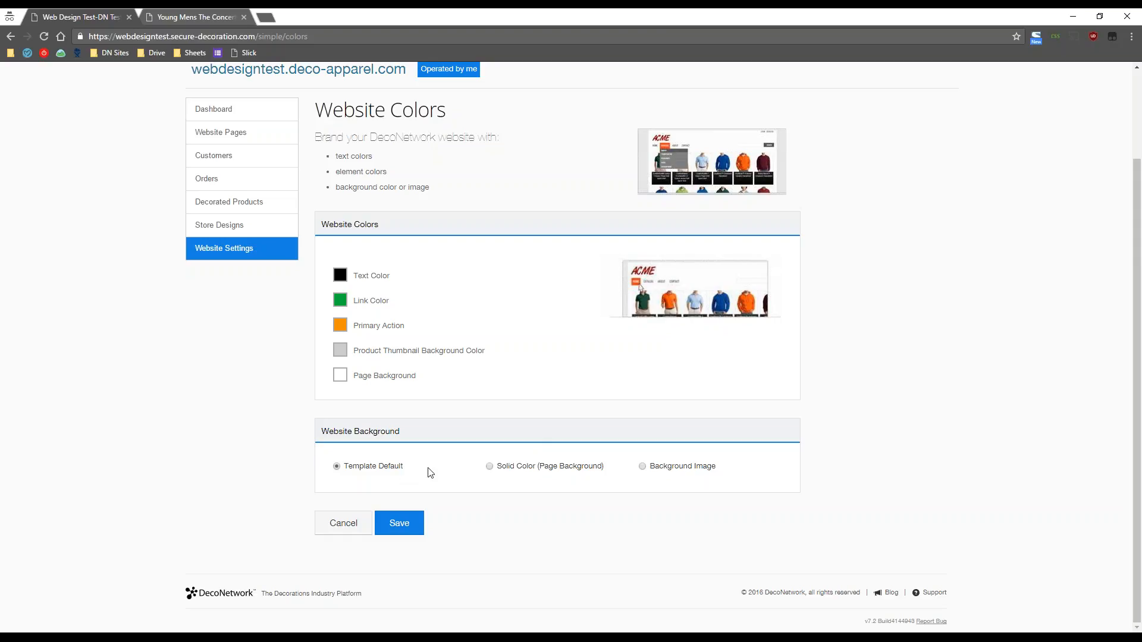
pyautogui.click(519, 467)
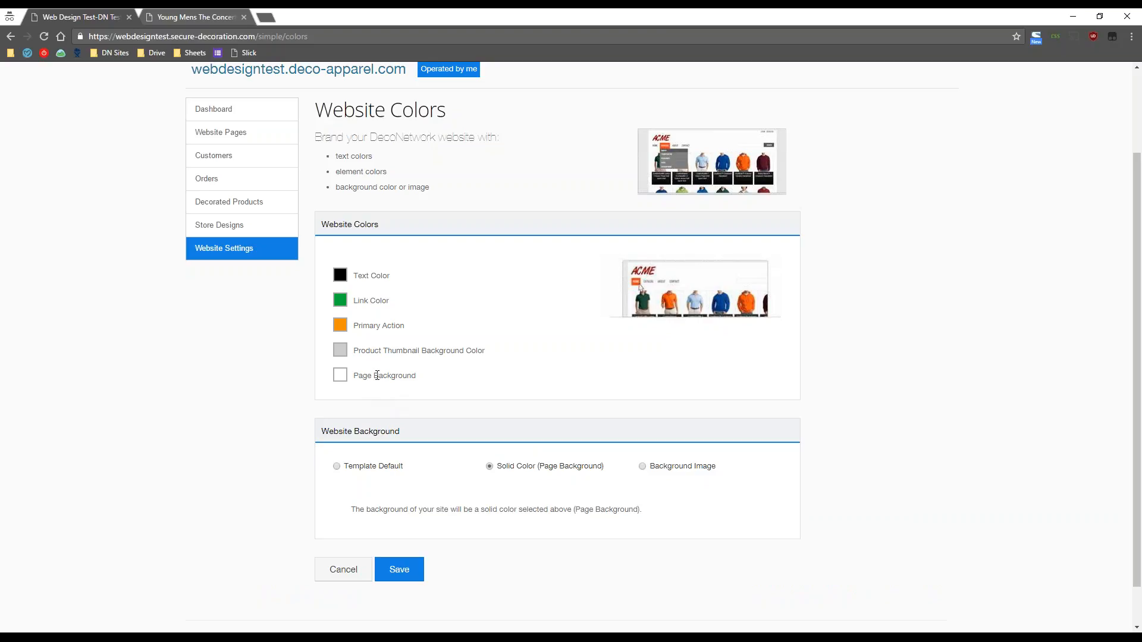
# - Set Website Background to Background Image with Repeat tiling, leaving no image file chosen
pyautogui.click(340, 378)
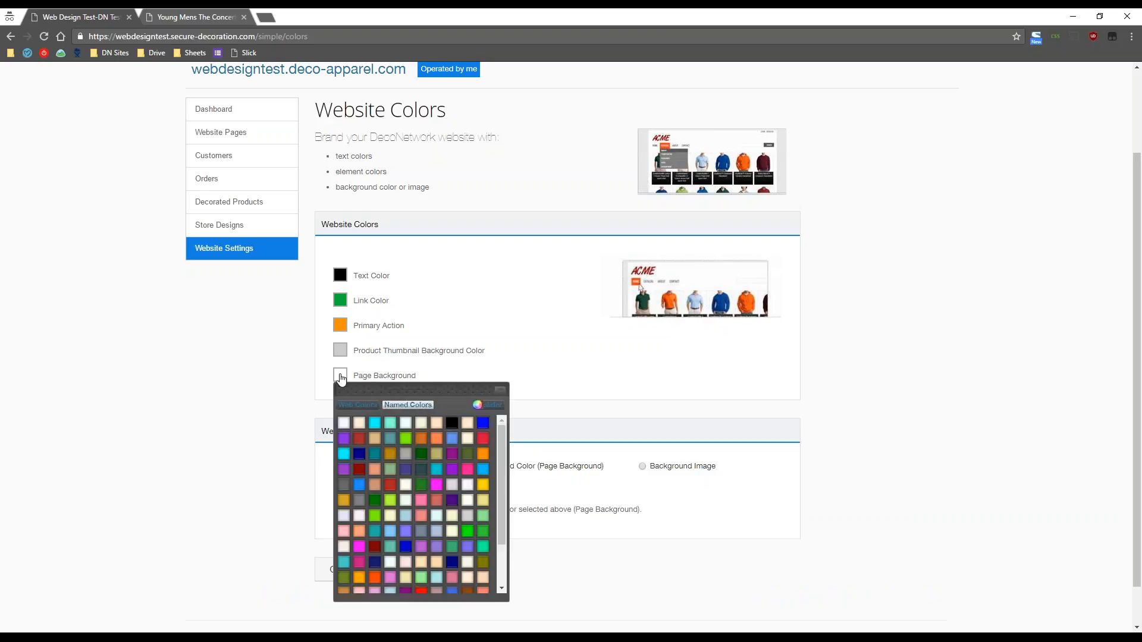
pyautogui.click(535, 396)
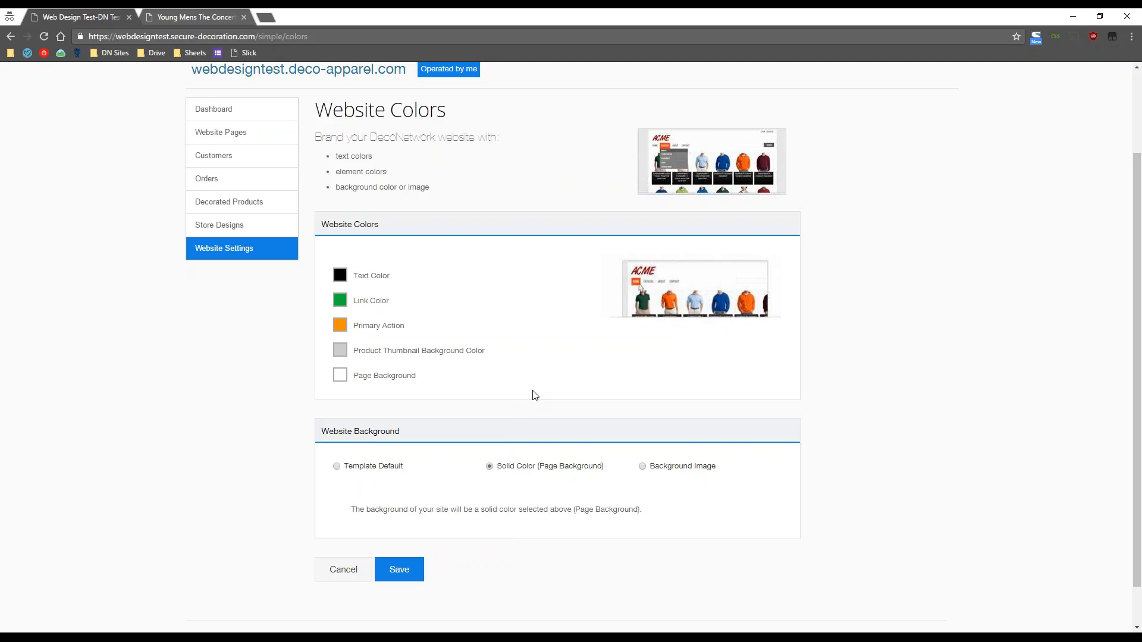
pyautogui.click(659, 473)
pyautogui.scroll(-3, 862, 528)
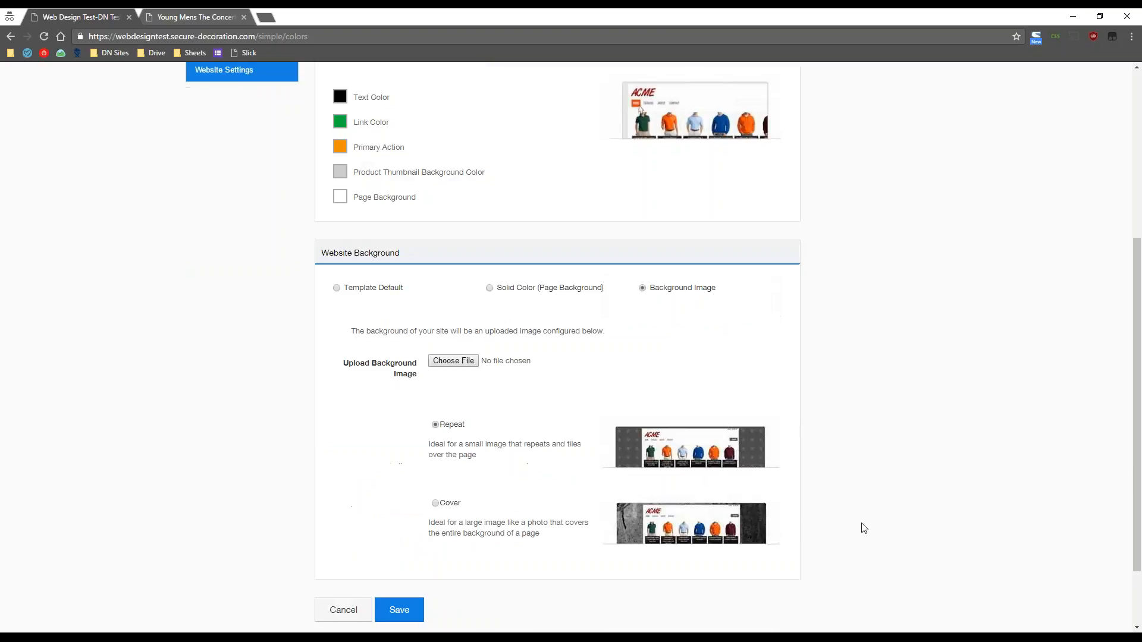
pyautogui.click(456, 365)
pyautogui.click(517, 310)
pyautogui.scroll(-2, 462, 355)
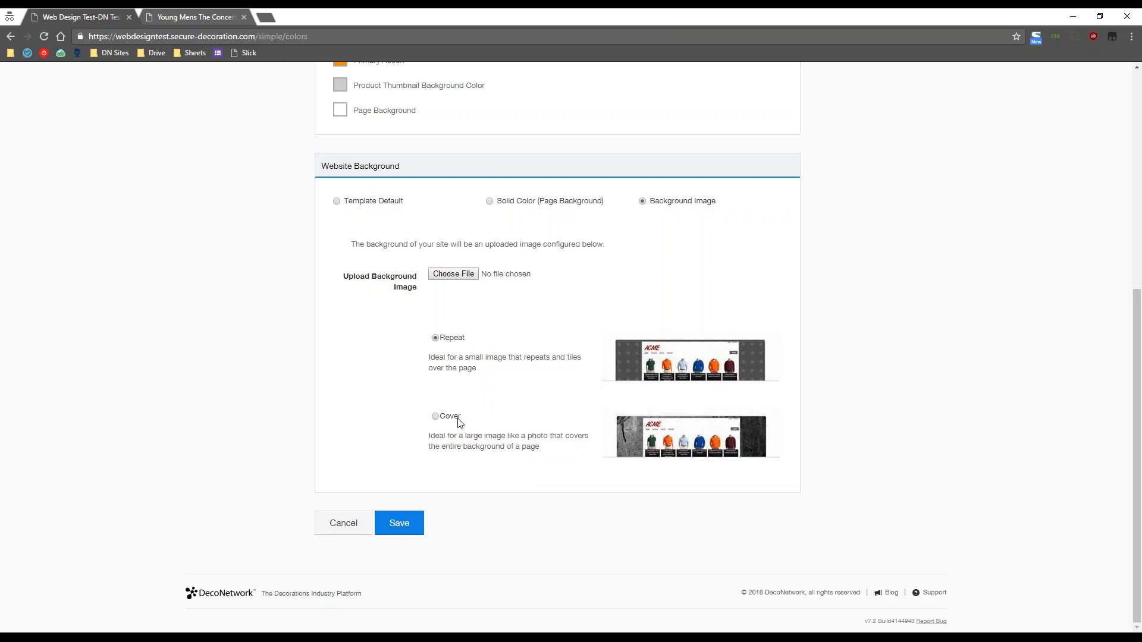
pyautogui.scroll(6, 460, 422)
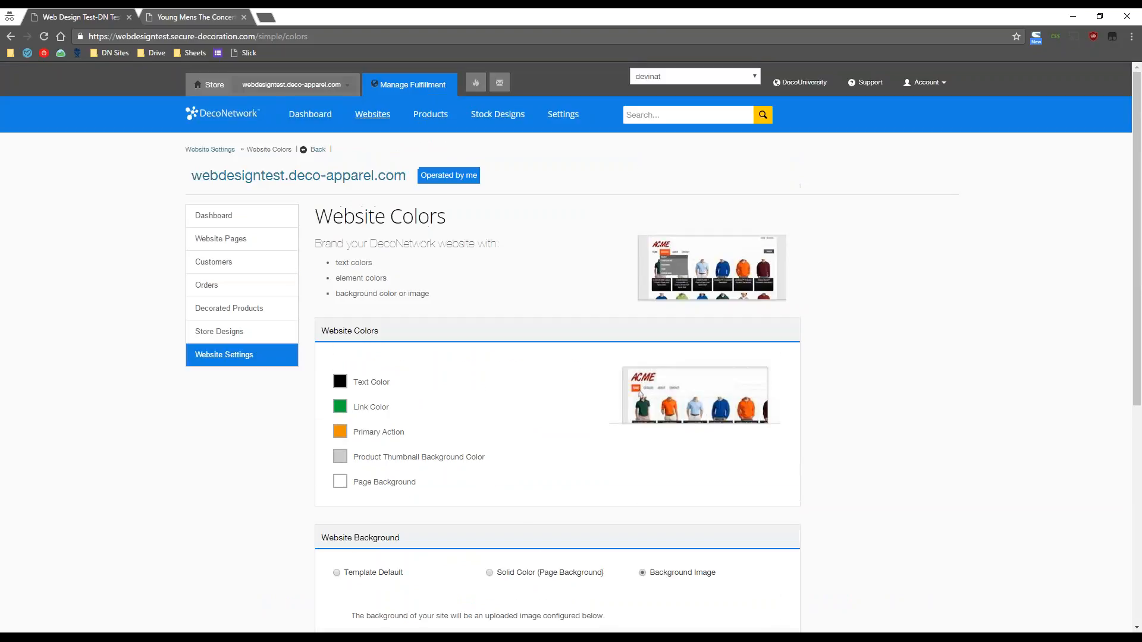
# - Look through the Website Page Options page, then return to the Website Settings overview
pyautogui.click(236, 358)
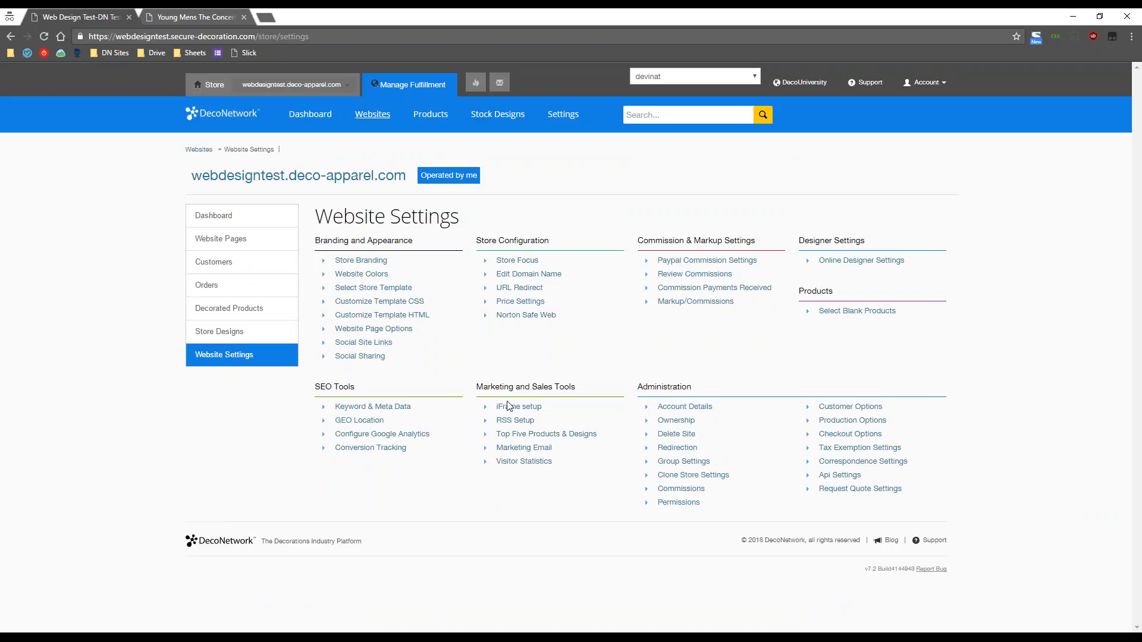
pyautogui.click(395, 332)
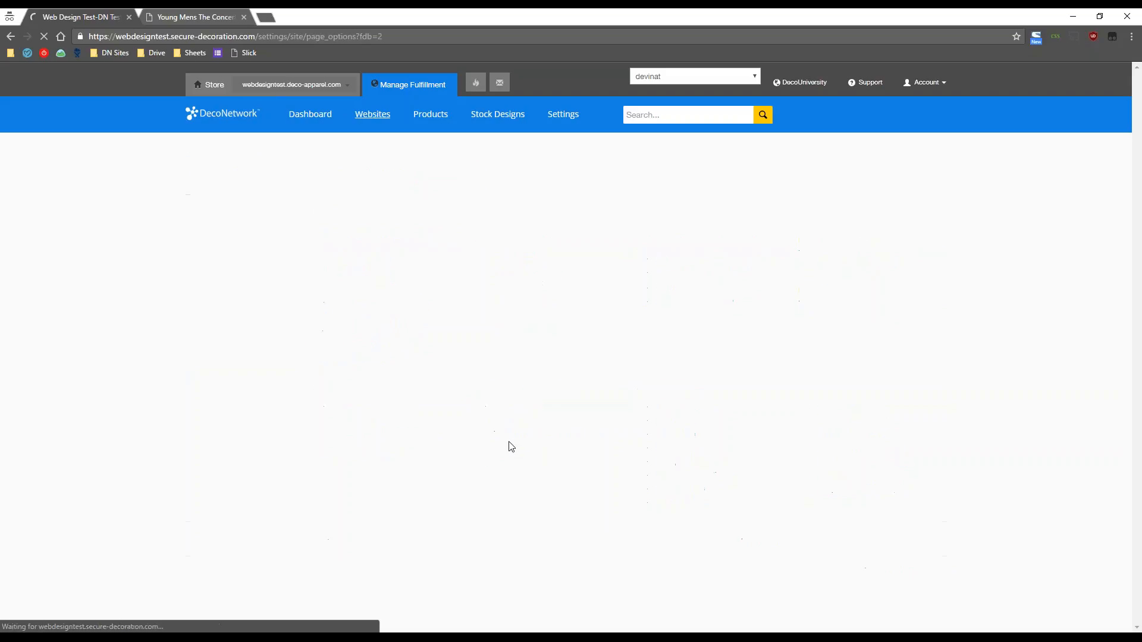
pyautogui.scroll(-3, 918, 499)
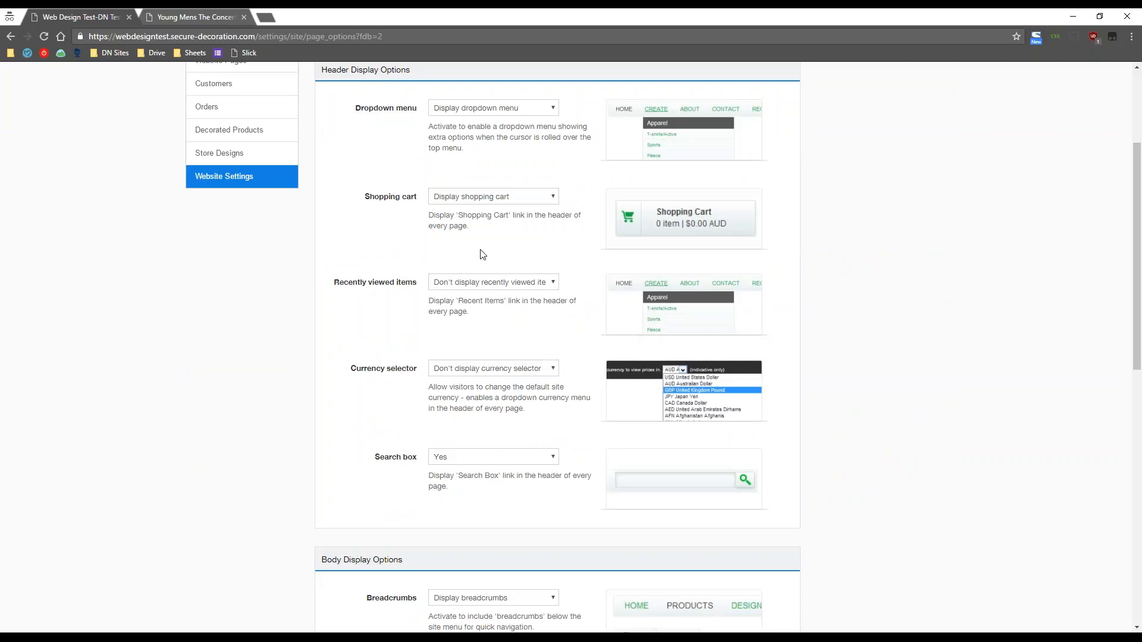
pyautogui.scroll(-3, 496, 499)
pyautogui.scroll(-4, 497, 498)
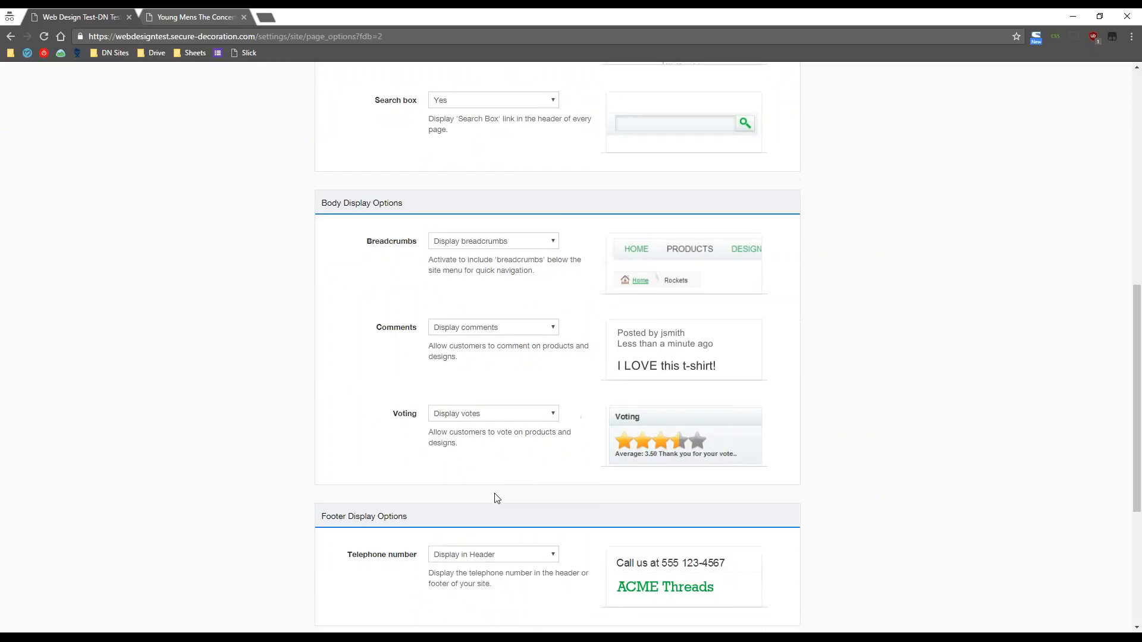
pyautogui.scroll(8, 496, 498)
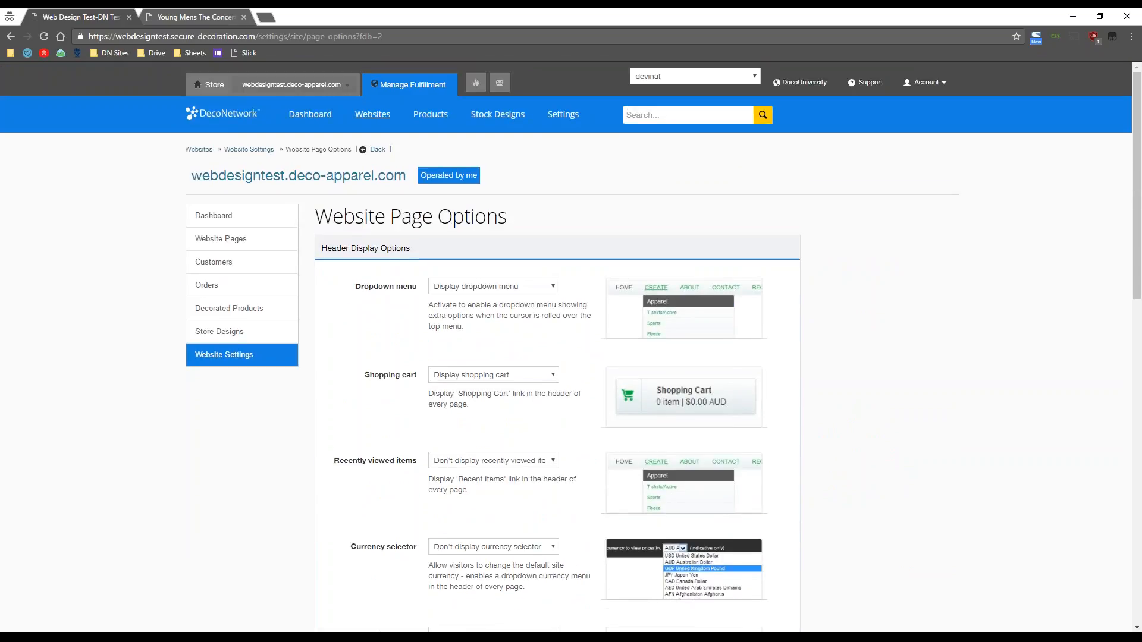
pyautogui.scroll(-2, 497, 498)
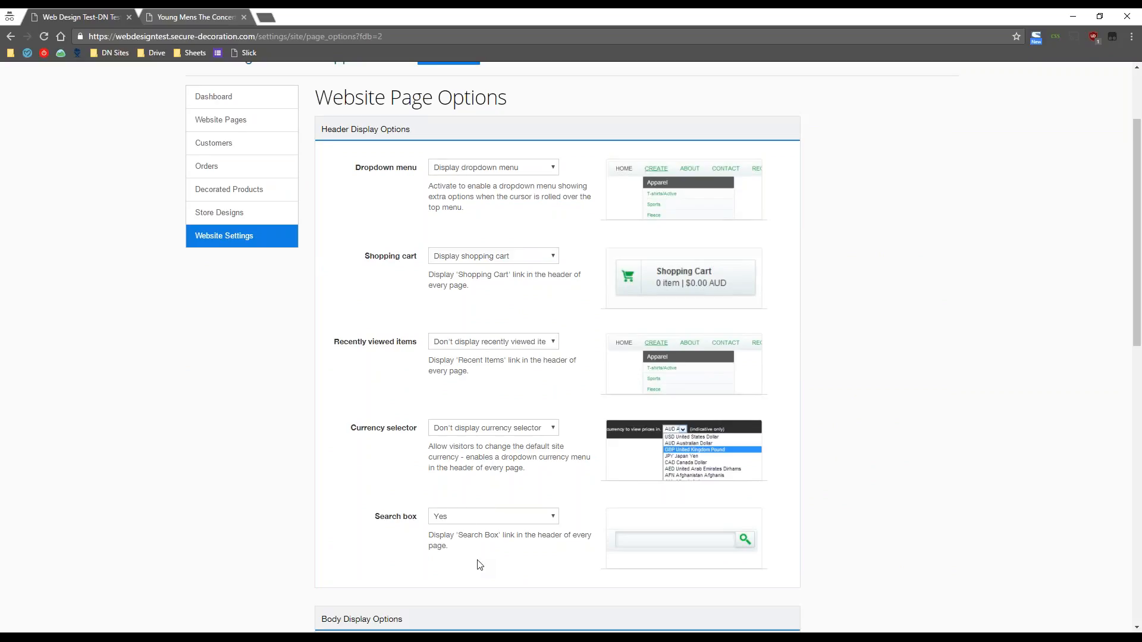
pyautogui.scroll(-6, 480, 565)
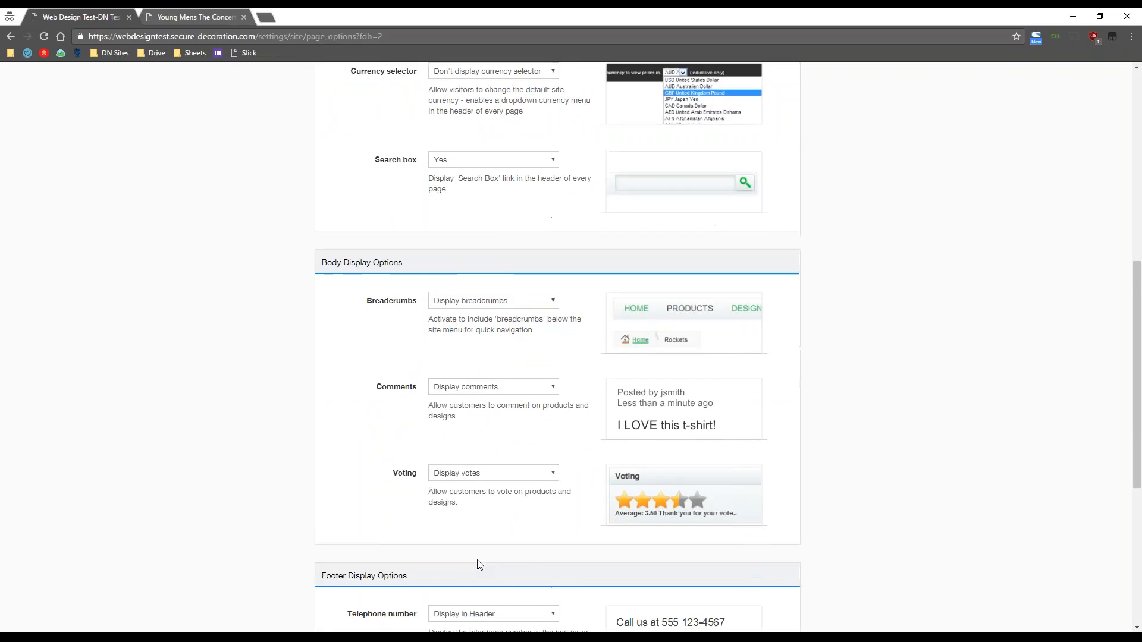
pyautogui.scroll(-1, 480, 565)
pyautogui.scroll(4, 479, 559)
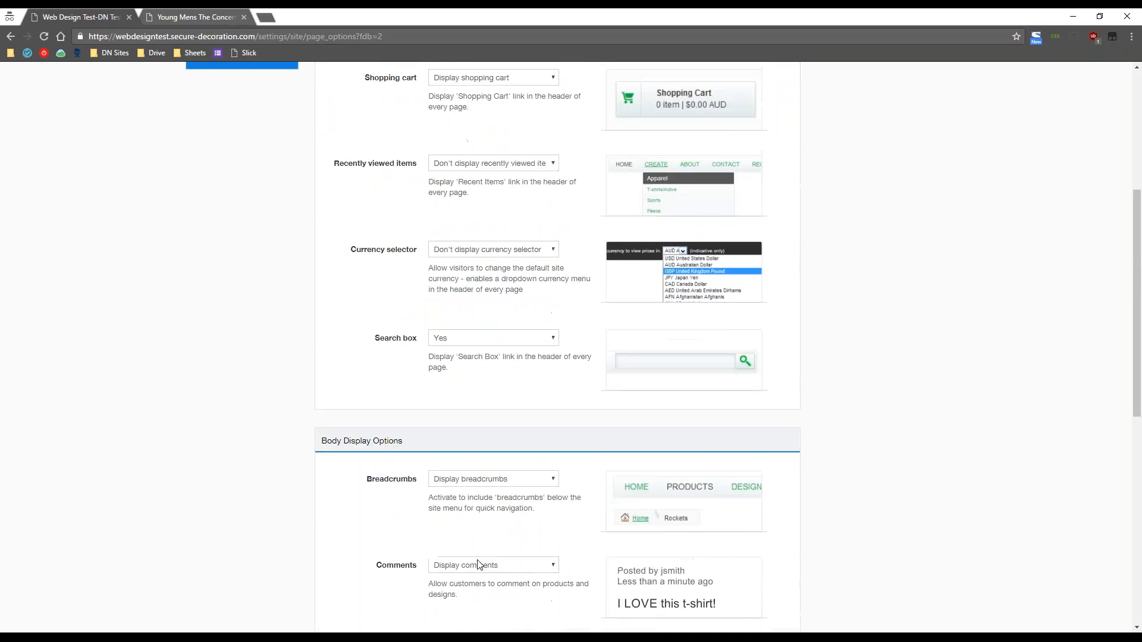
pyautogui.scroll(5, 478, 565)
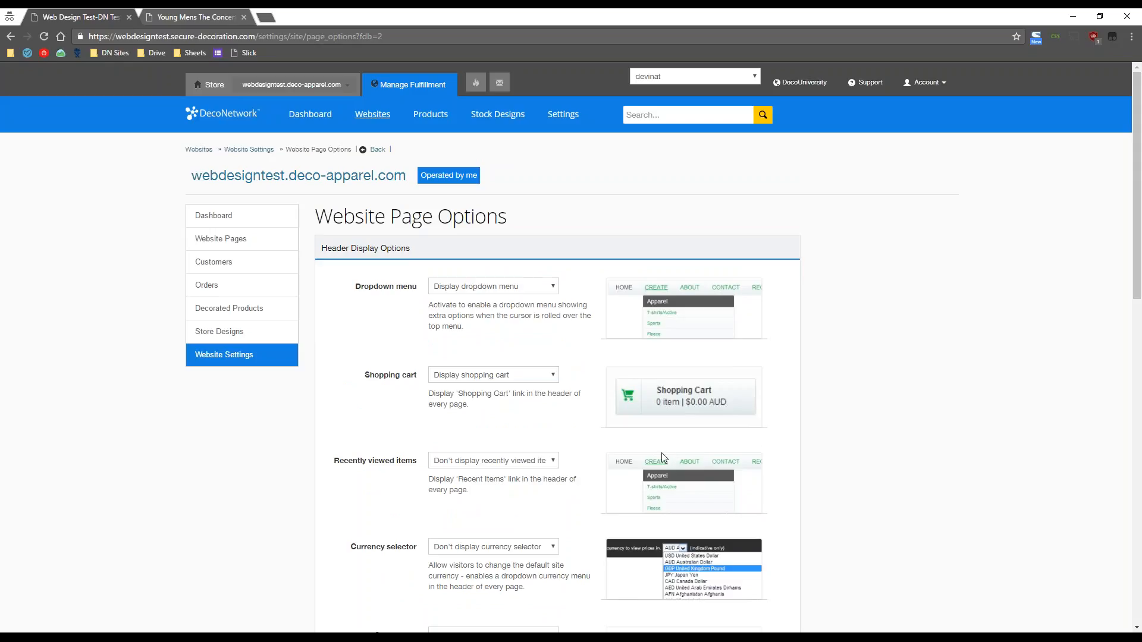
pyautogui.click(224, 355)
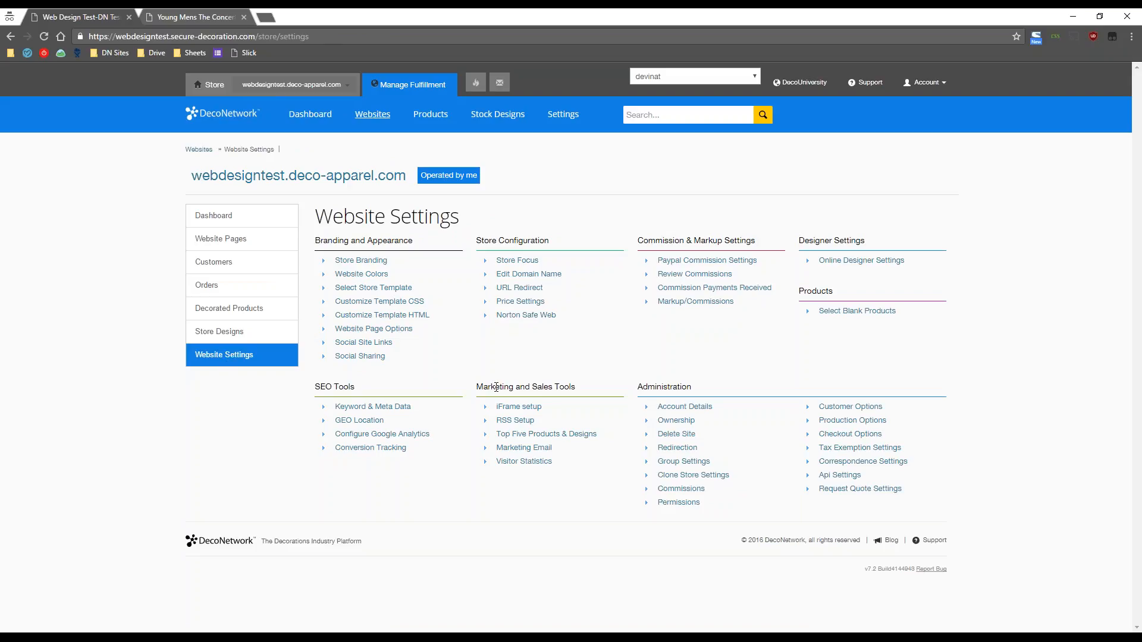
pyautogui.click(381, 343)
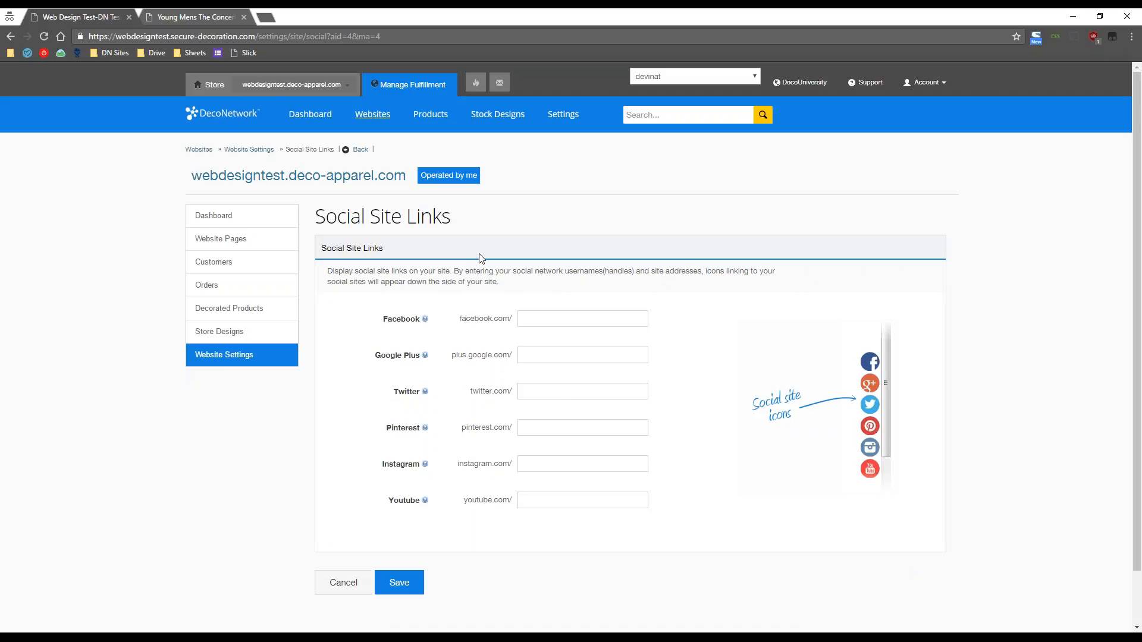
pyautogui.click(589, 319)
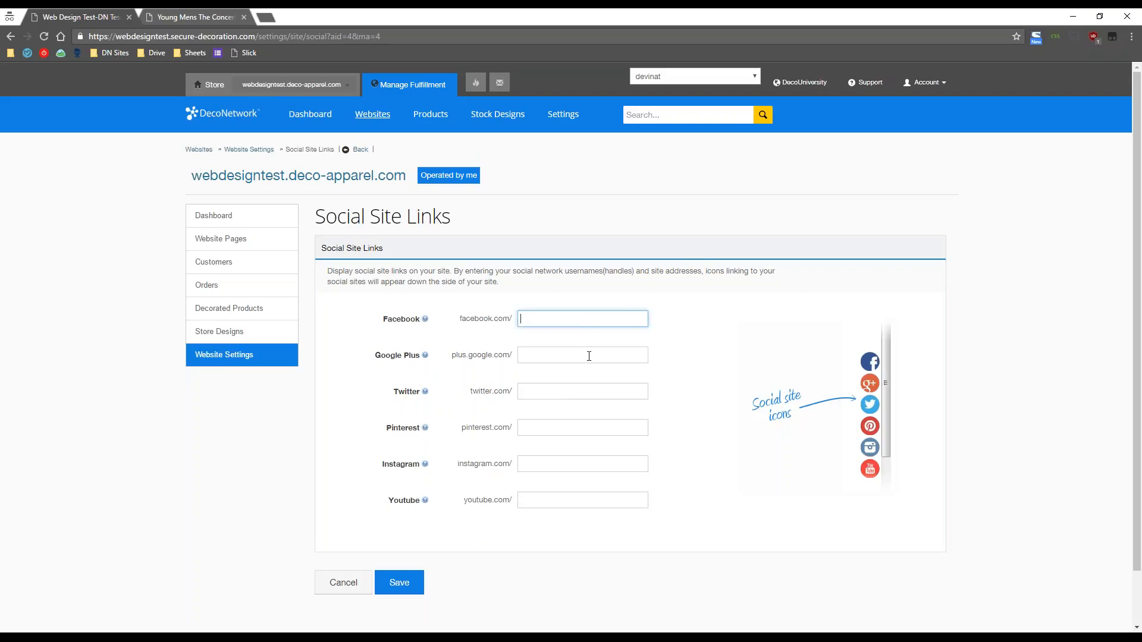
pyautogui.click(583, 357)
pyautogui.click(585, 392)
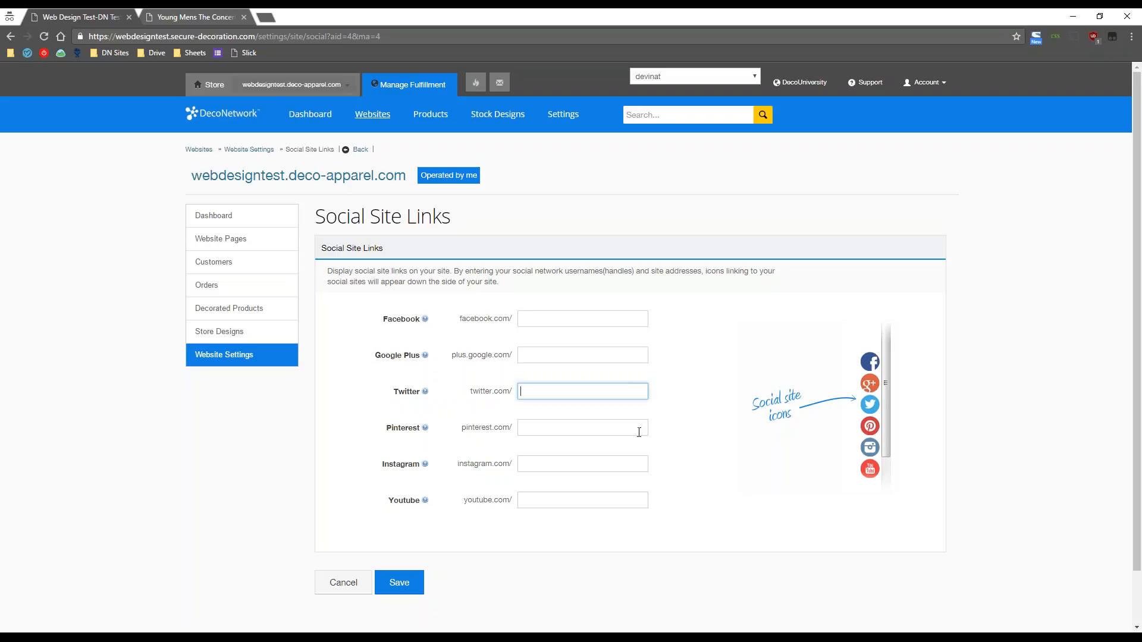
pyautogui.click(664, 433)
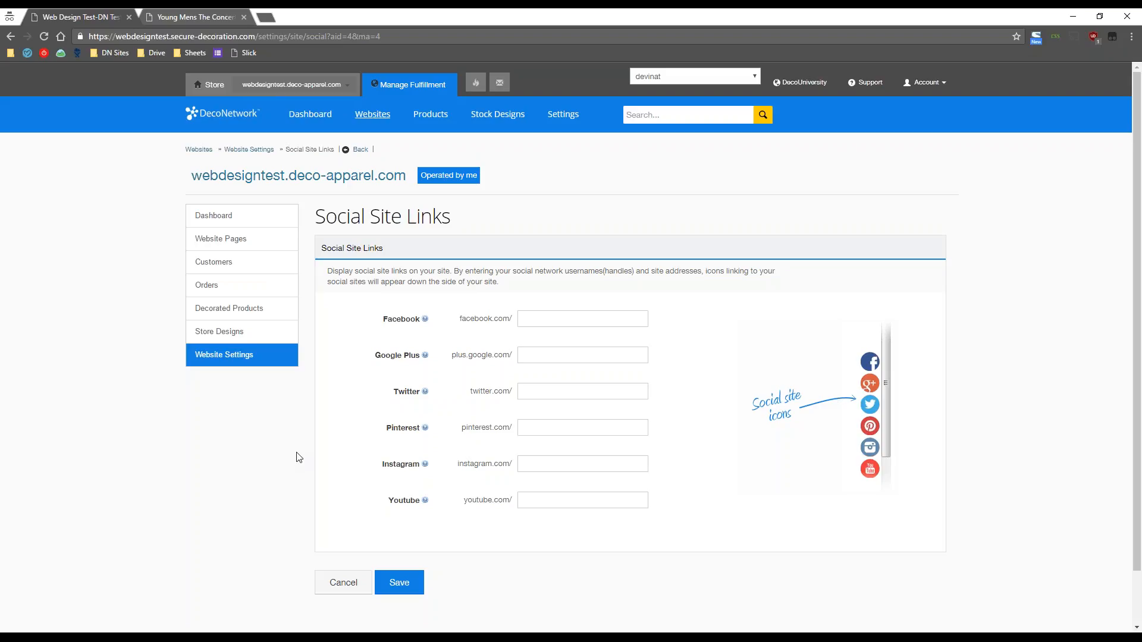
pyautogui.click(251, 362)
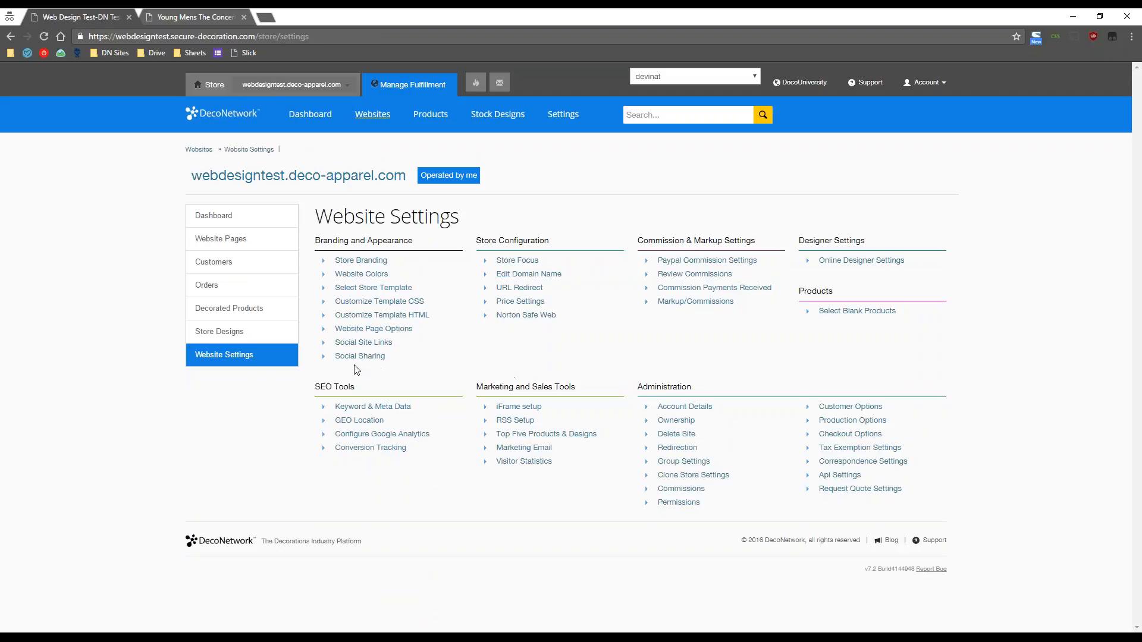
pyautogui.click(359, 357)
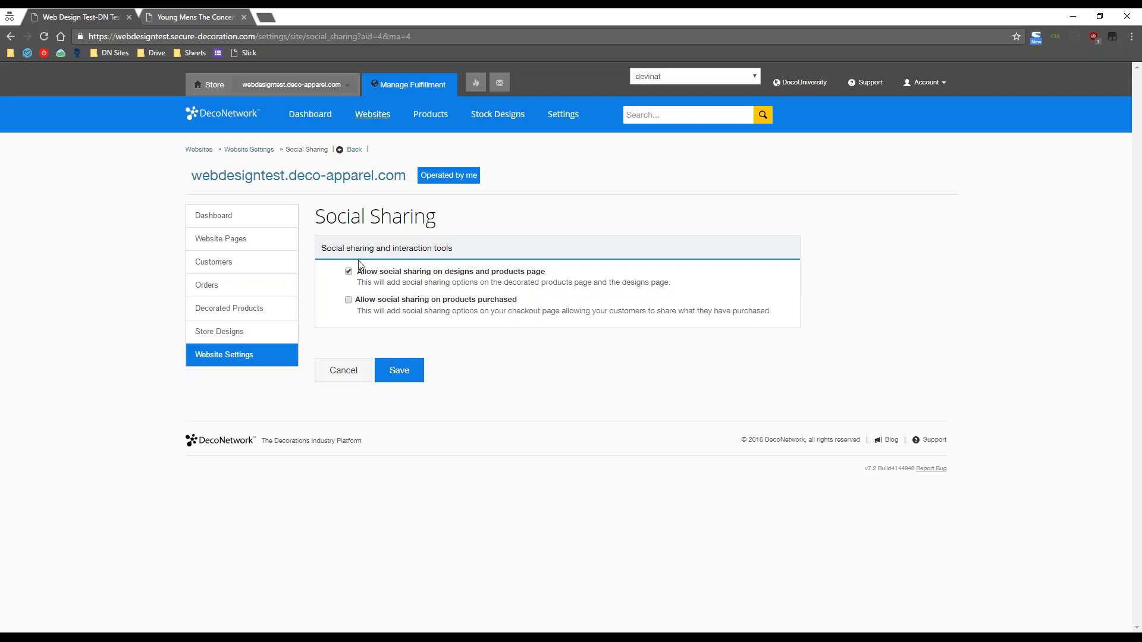
pyautogui.click(230, 361)
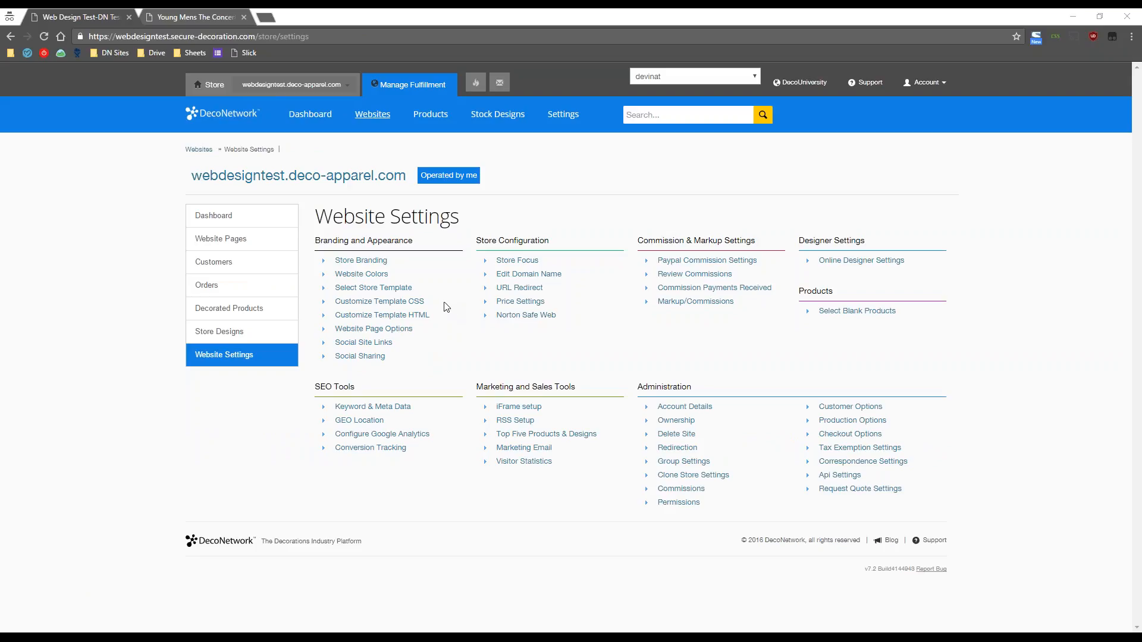
# - Open the Customize Template CSS page and scroll down to its empty custom styles box
pyautogui.click(368, 309)
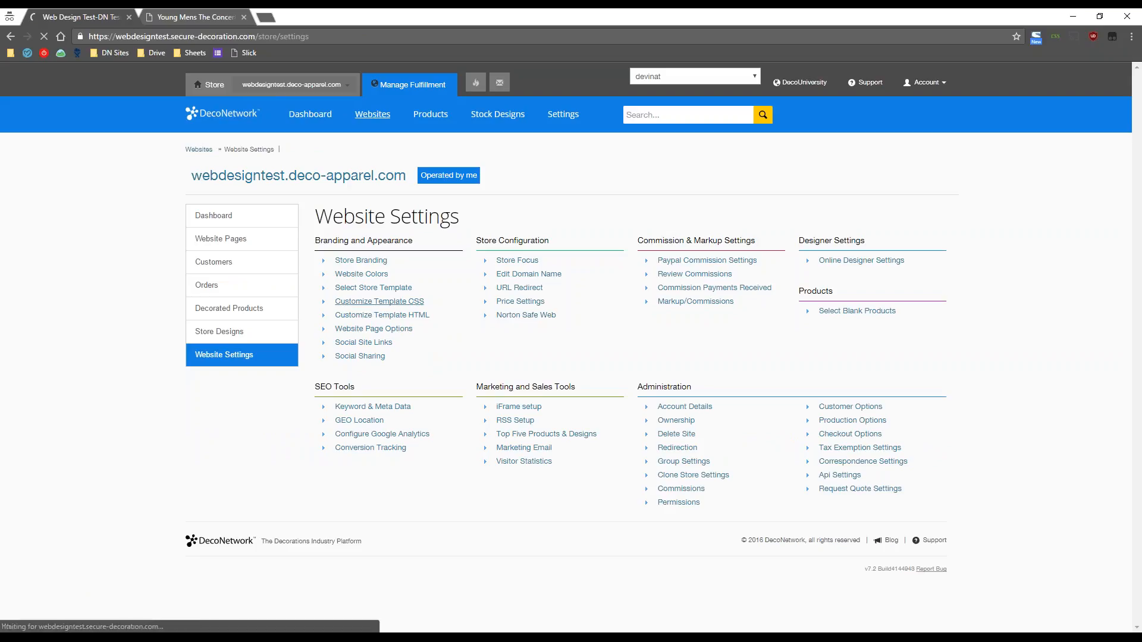
pyautogui.scroll(-3, 160, 488)
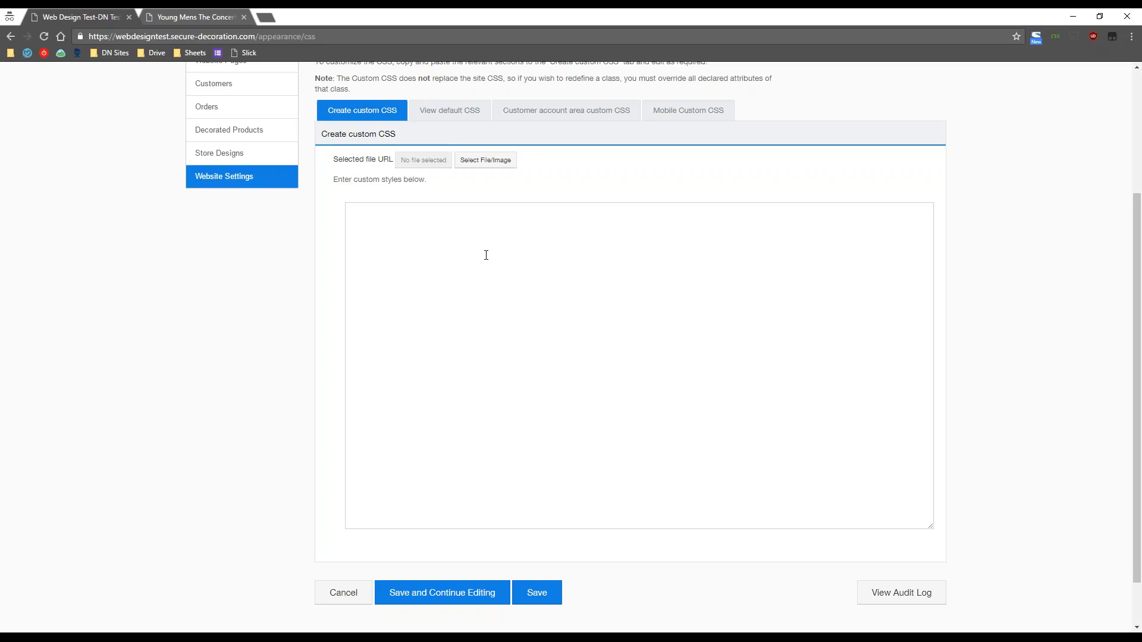
# - On the live storefront, go back to the Home page and inspect the navigation bar
pyautogui.click(195, 8)
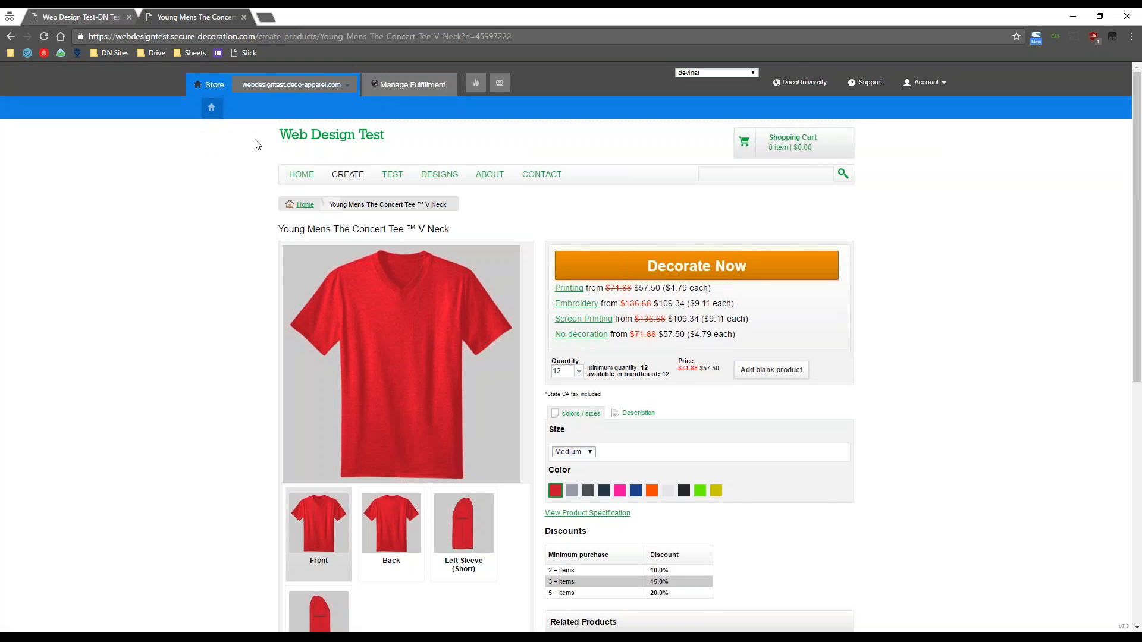
pyautogui.click(12, 37)
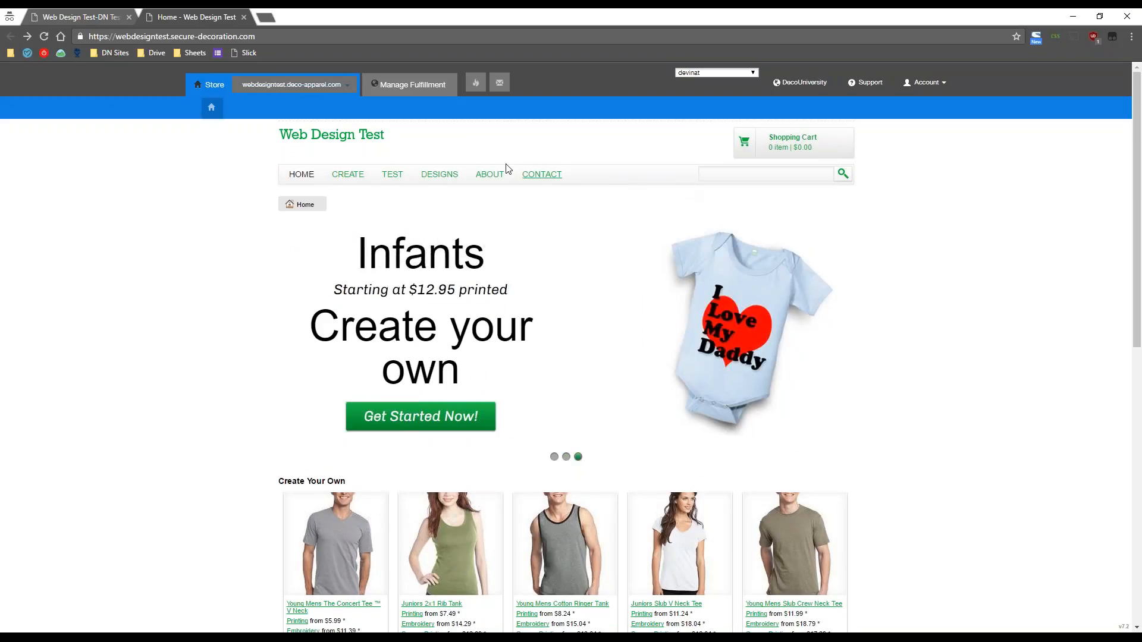
pyautogui.rightClick(630, 178)
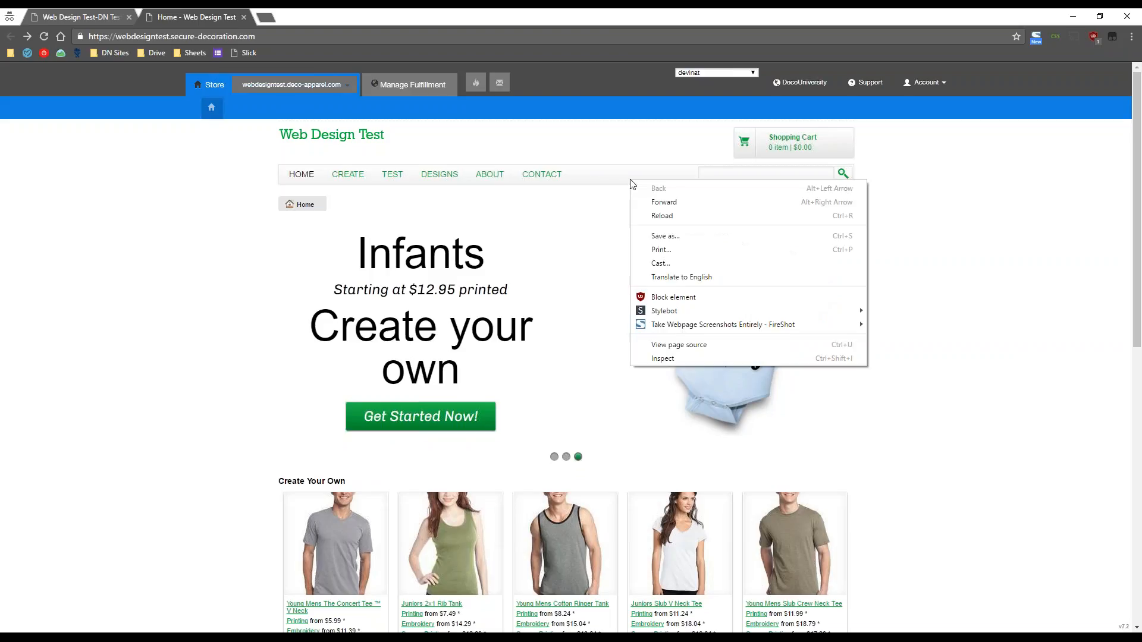
pyautogui.click(674, 357)
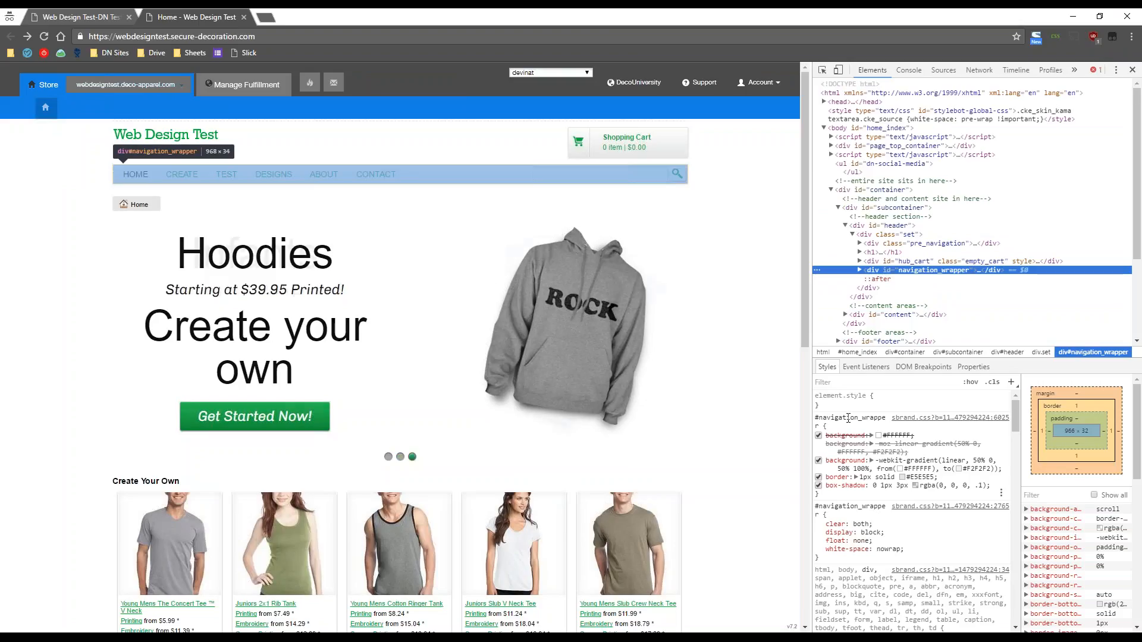
# - Copy the #navigation_wrapper selector and put the caret in the empty custom styles box
pyautogui.click(849, 418)
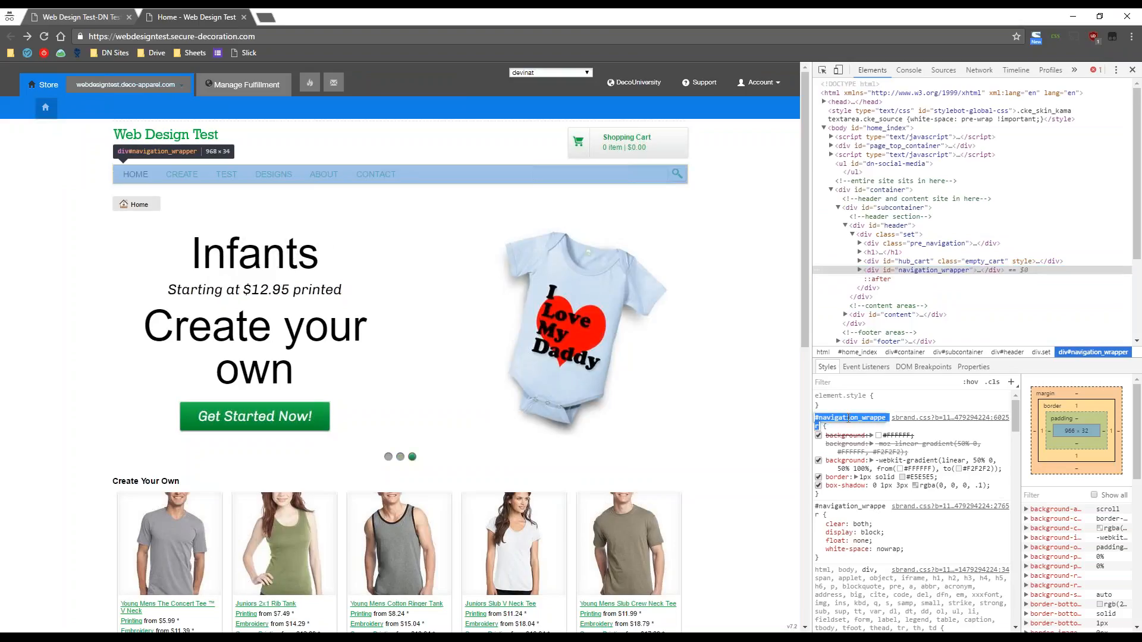
pyautogui.rightClick(849, 418)
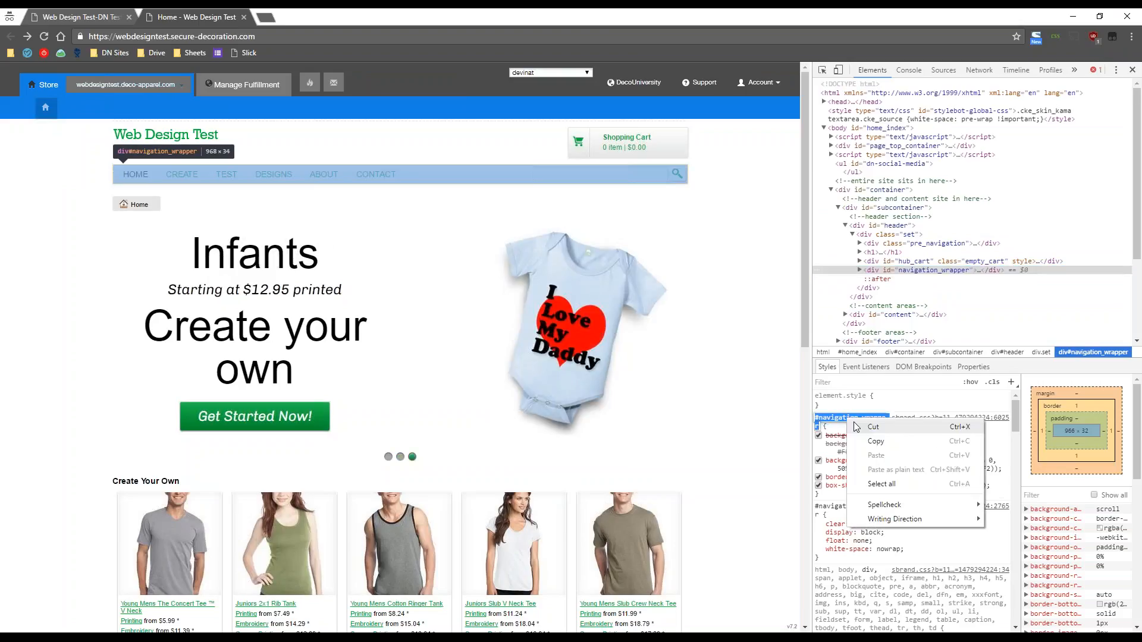
pyautogui.click(876, 444)
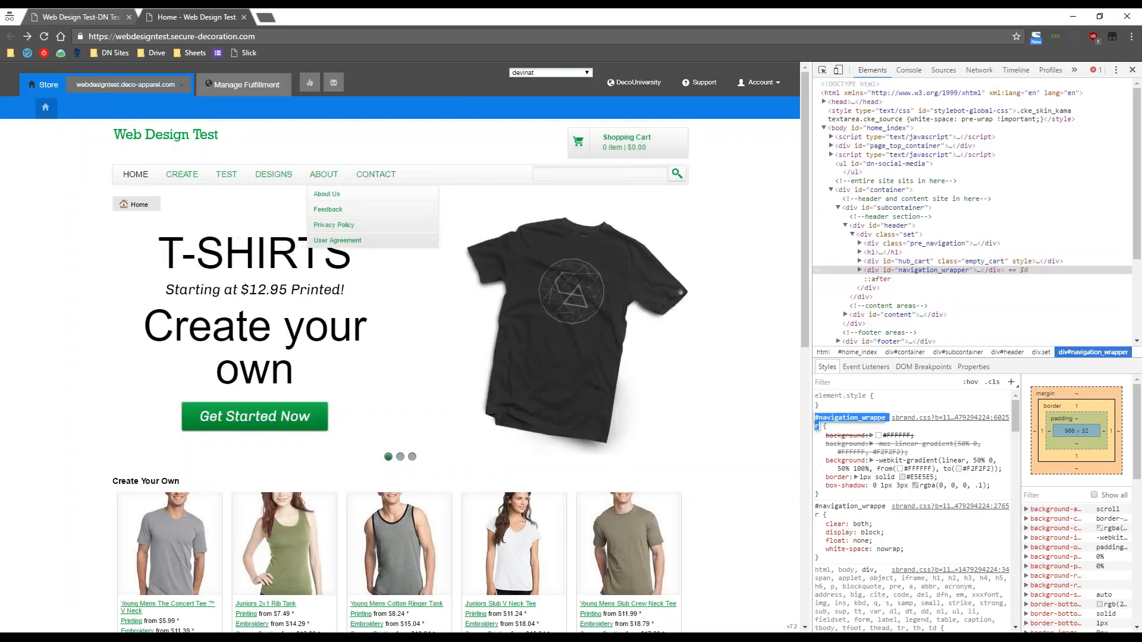
pyautogui.click(84, 17)
pyautogui.click(417, 220)
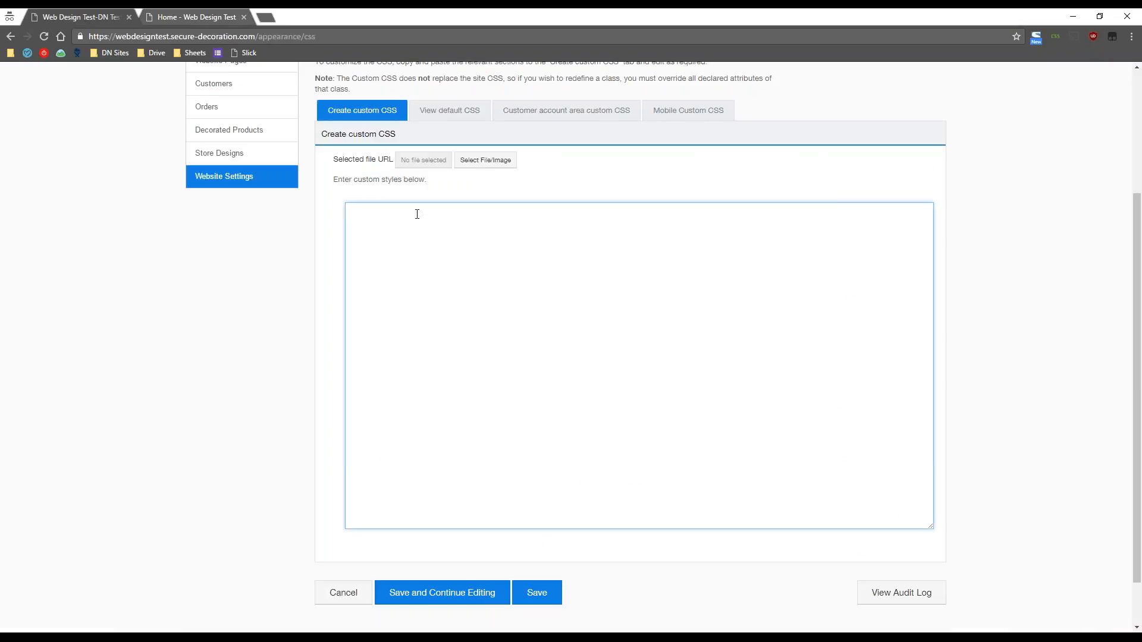
# - Paste #navigation_wrapper into the styles box, followed by braces and placeholder text 'asdfasdfasdfasdfadsfs'
pyautogui.rightClick(417, 214)
pyautogui.click(483, 287)
pyautogui.write('{}')
pyautogui.write('asdfasdfasdfasdfadsfs')
# - Close the developer tools on the store's Home page and return to the custom CSS page
pyautogui.hotkey('ctrl', 'Tab')
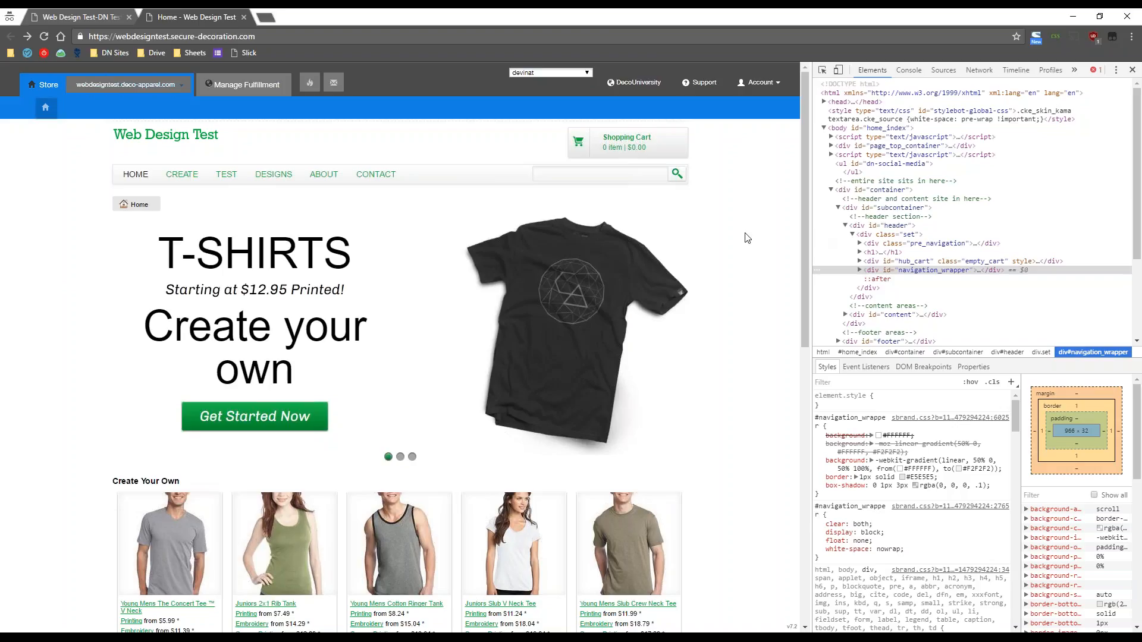
pyautogui.click(1133, 73)
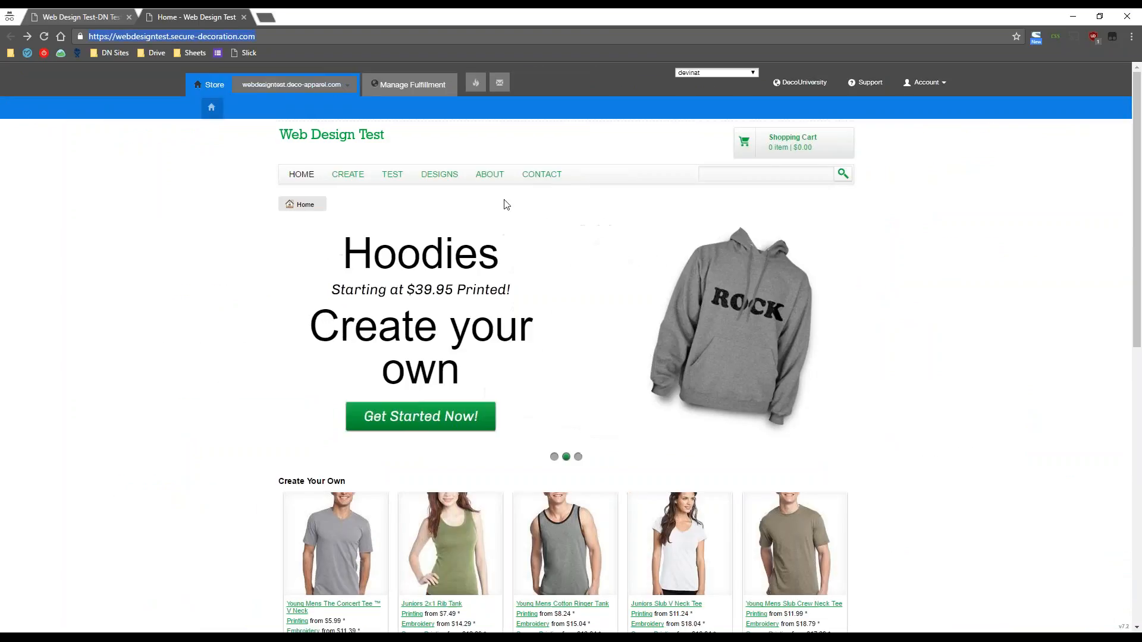
pyautogui.click(101, 14)
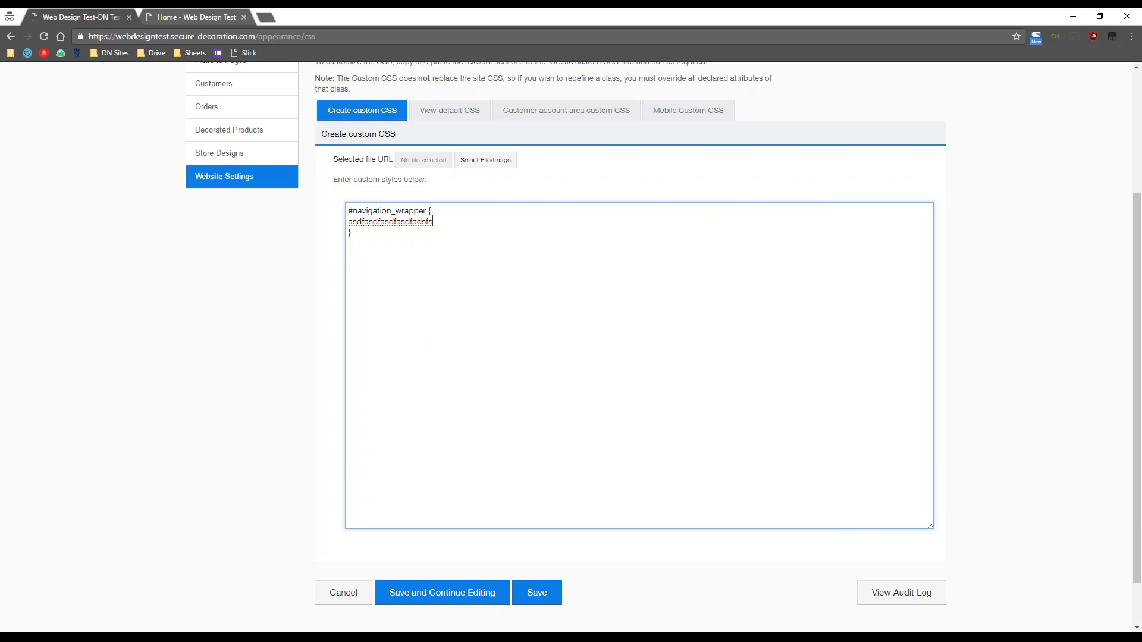
# - Clear all the text from the custom styles box
pyautogui.hotkey('ctrl', 'a')
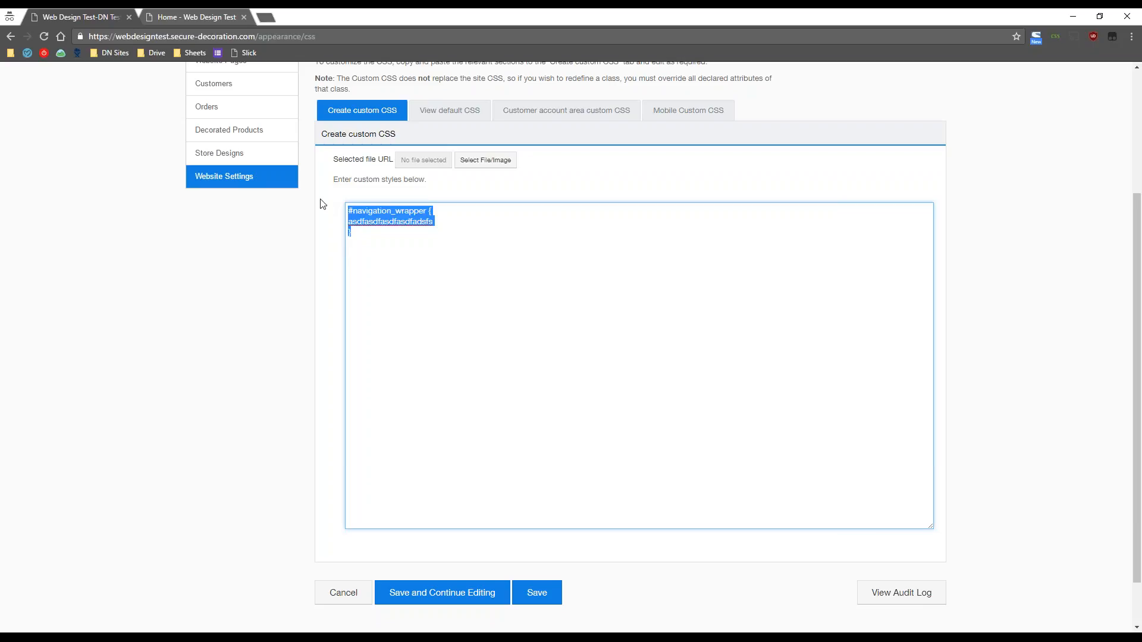
pyautogui.press('Delete')
pyautogui.click(290, 252)
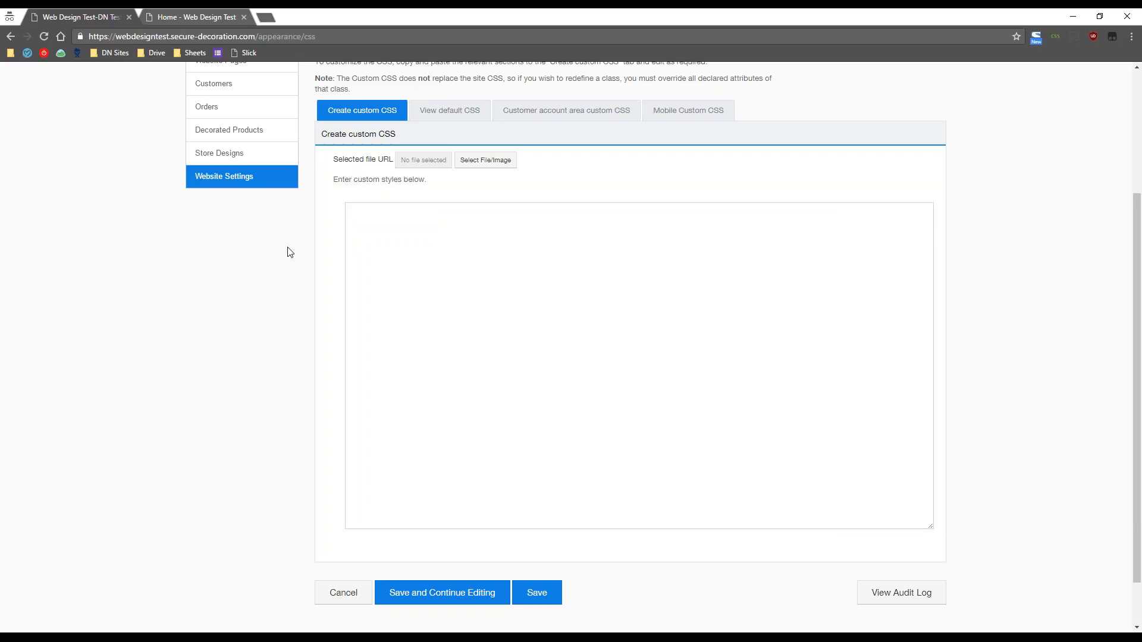
pyautogui.scroll(2, 244, 456)
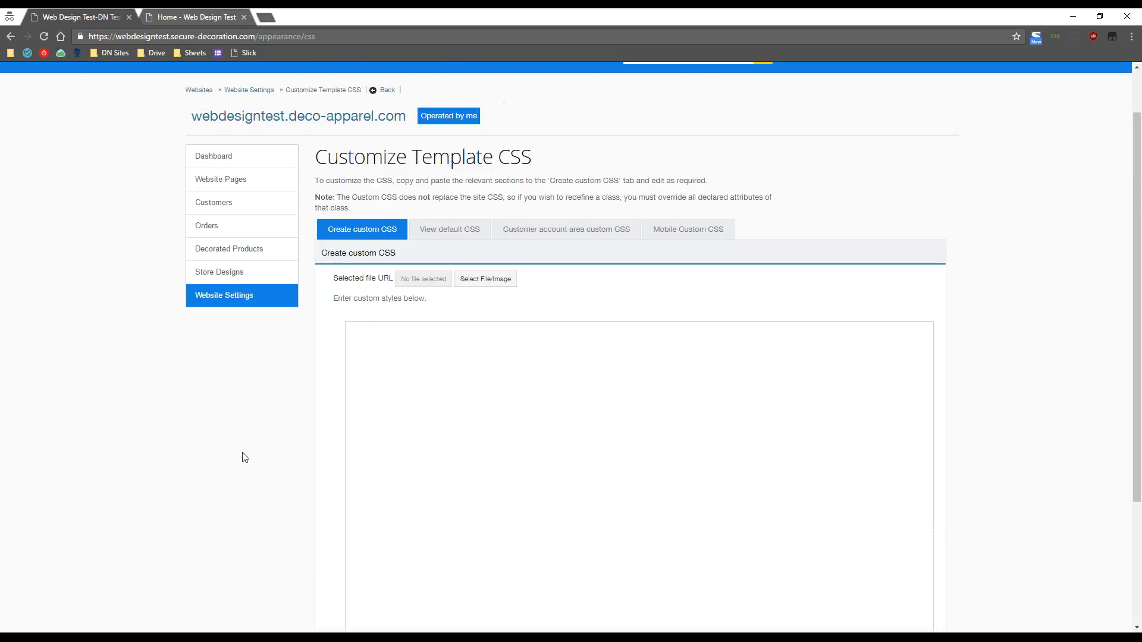
# - Upload PLACEHOLDER.png in the file browser and use it as the selected file URL
pyautogui.click(490, 284)
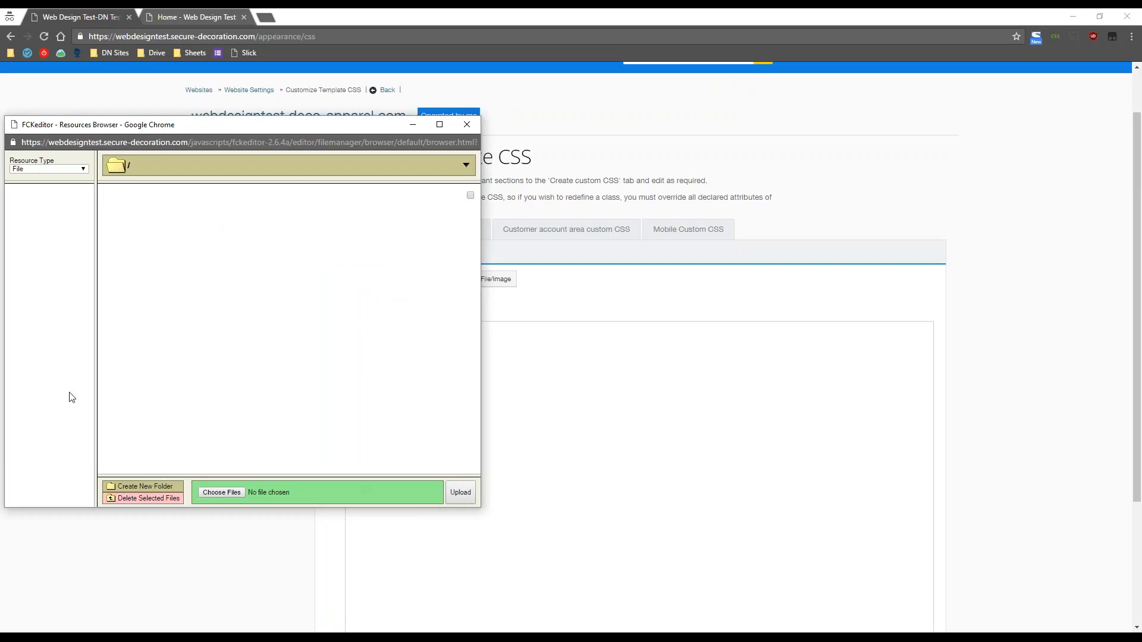
pyautogui.click(461, 128)
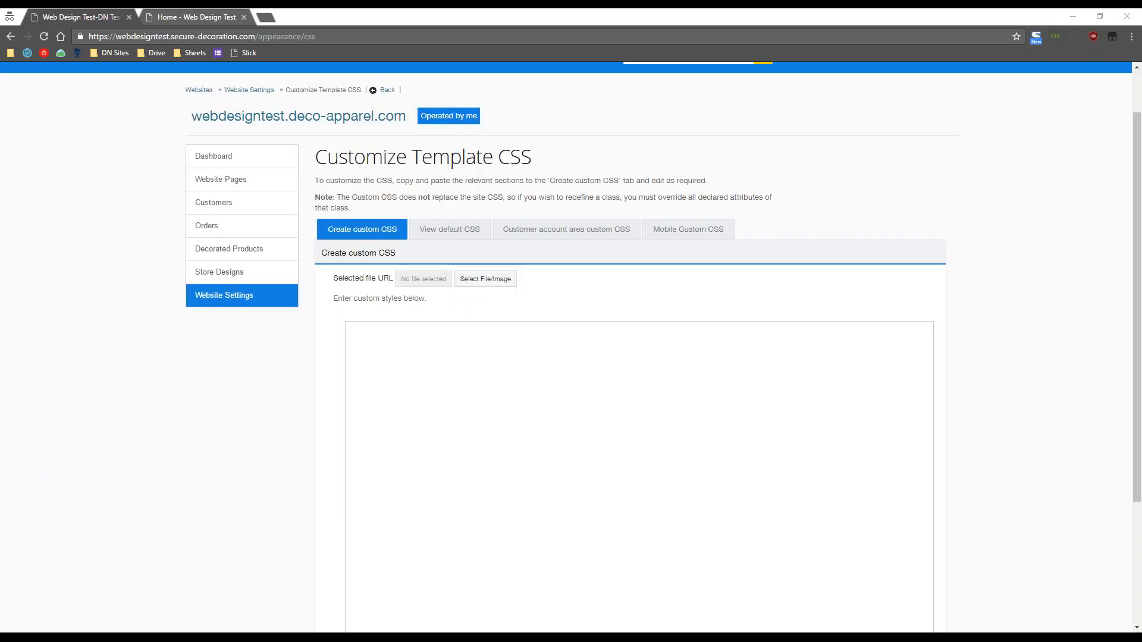
pyautogui.click(486, 279)
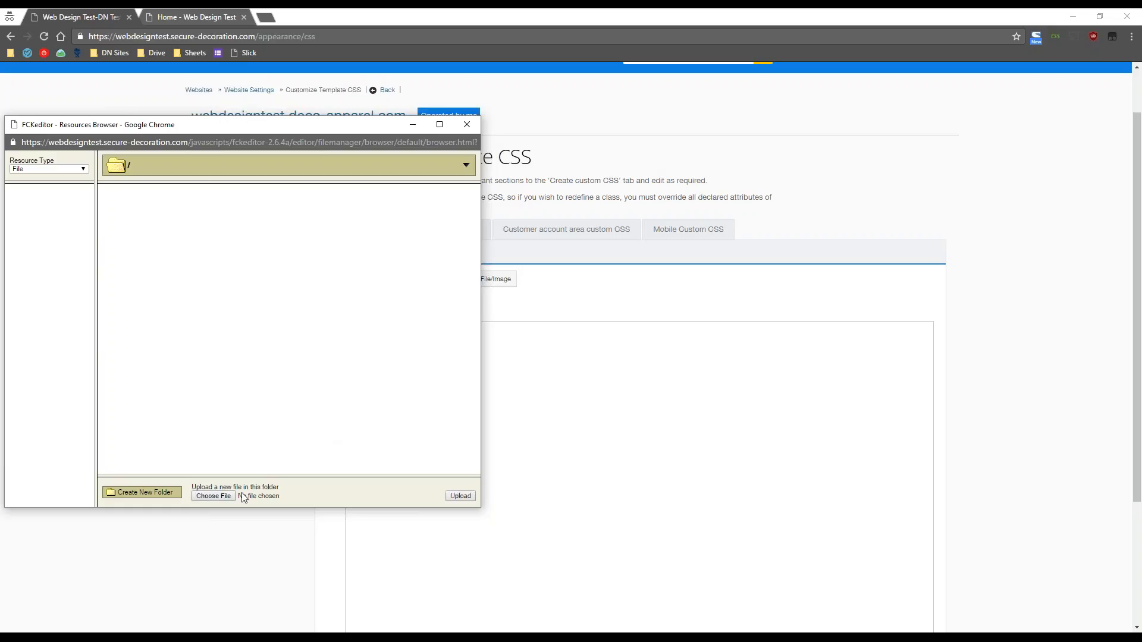
pyautogui.click(212, 497)
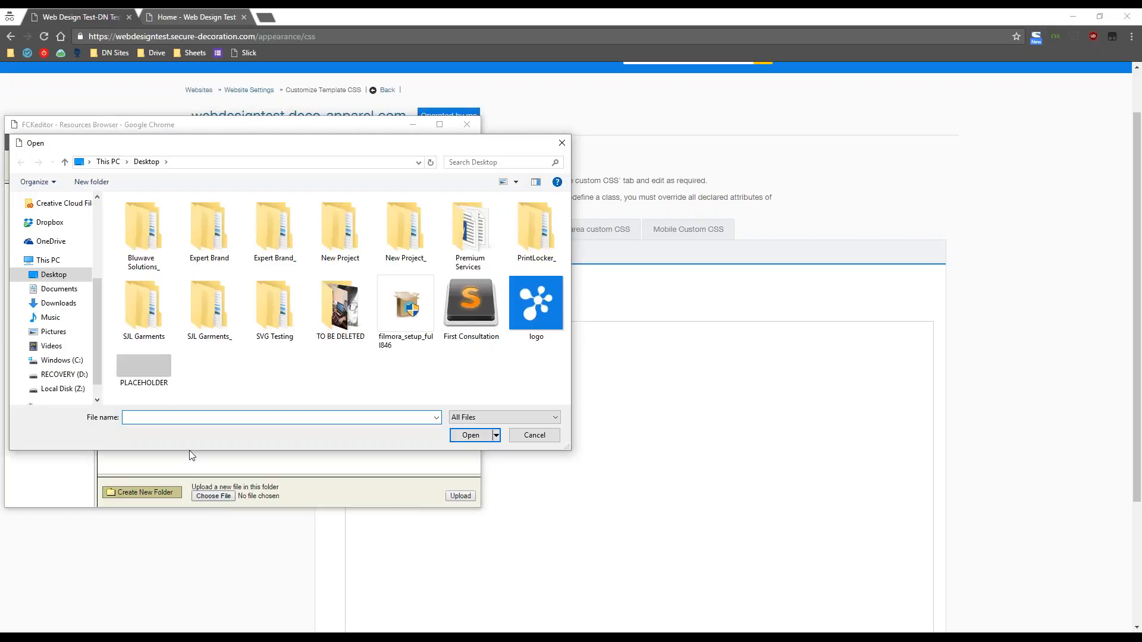
pyautogui.click(147, 378)
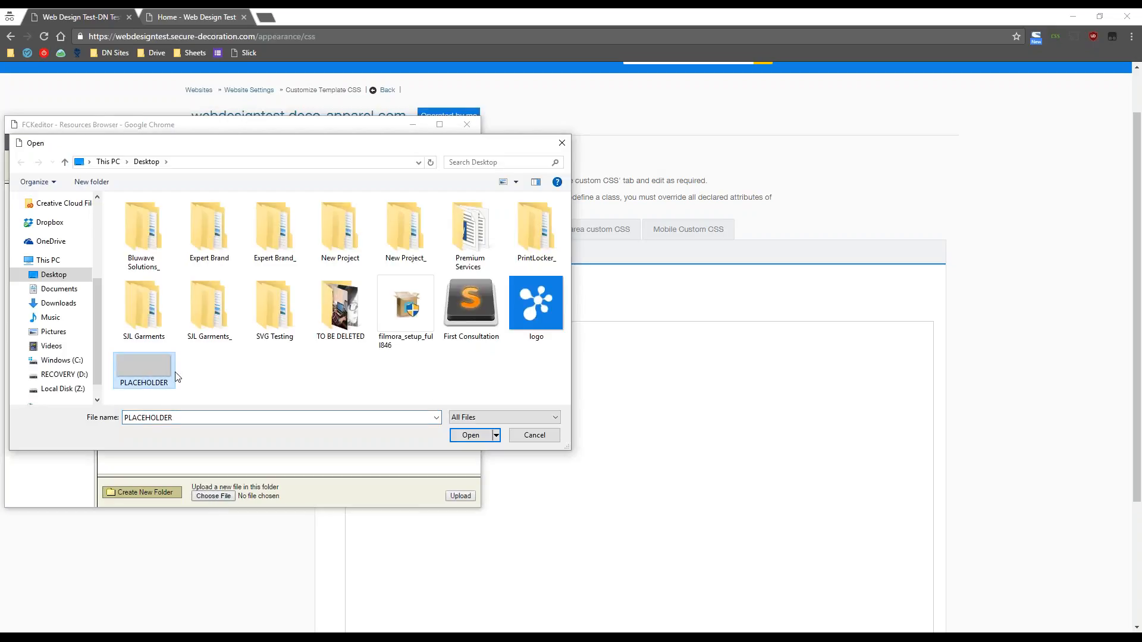
pyautogui.click(471, 434)
pyautogui.click(460, 496)
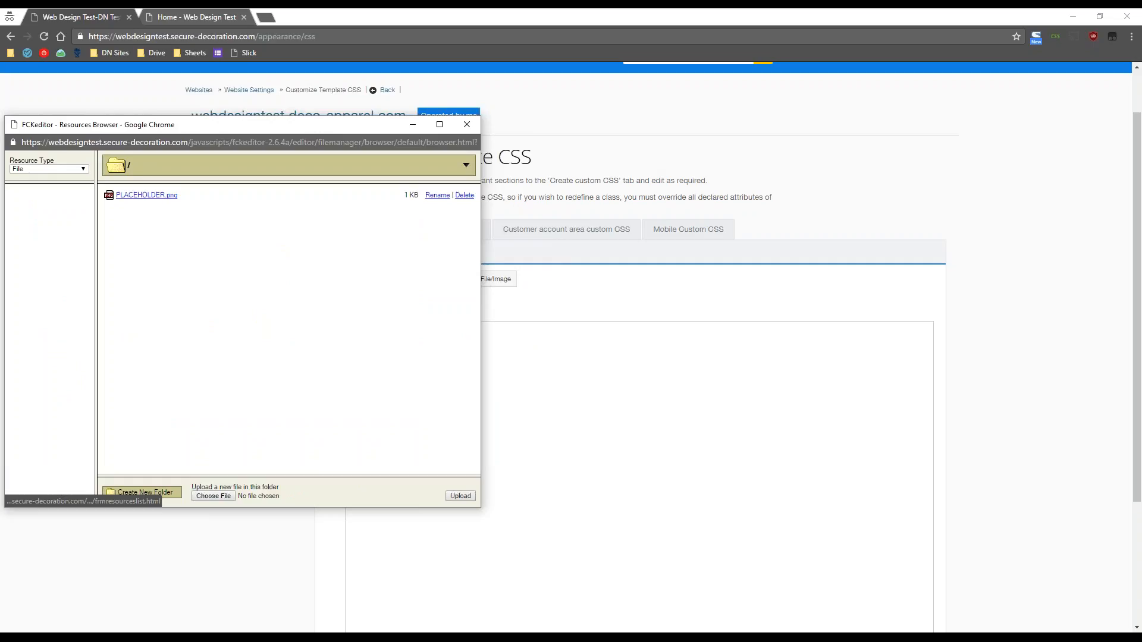
pyautogui.click(148, 198)
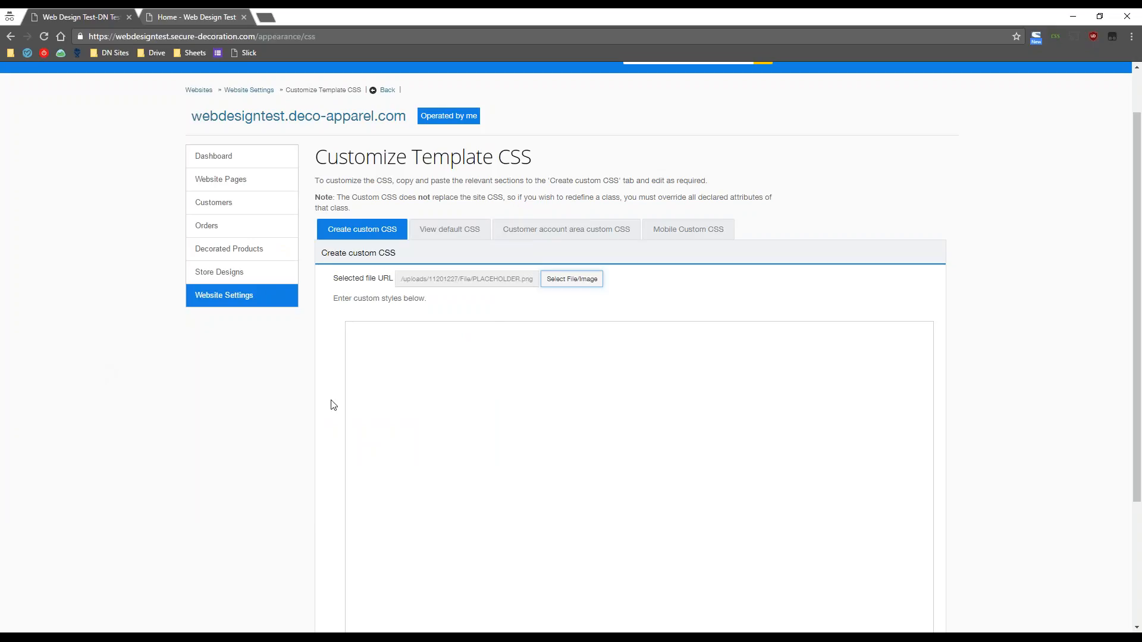
# - Highlight the uploaded PLACEHOLDER.png path, then return to the Website Settings overview
pyautogui.click(533, 280)
pyautogui.moveTo(534, 282); pyautogui.dragTo(431, 276)
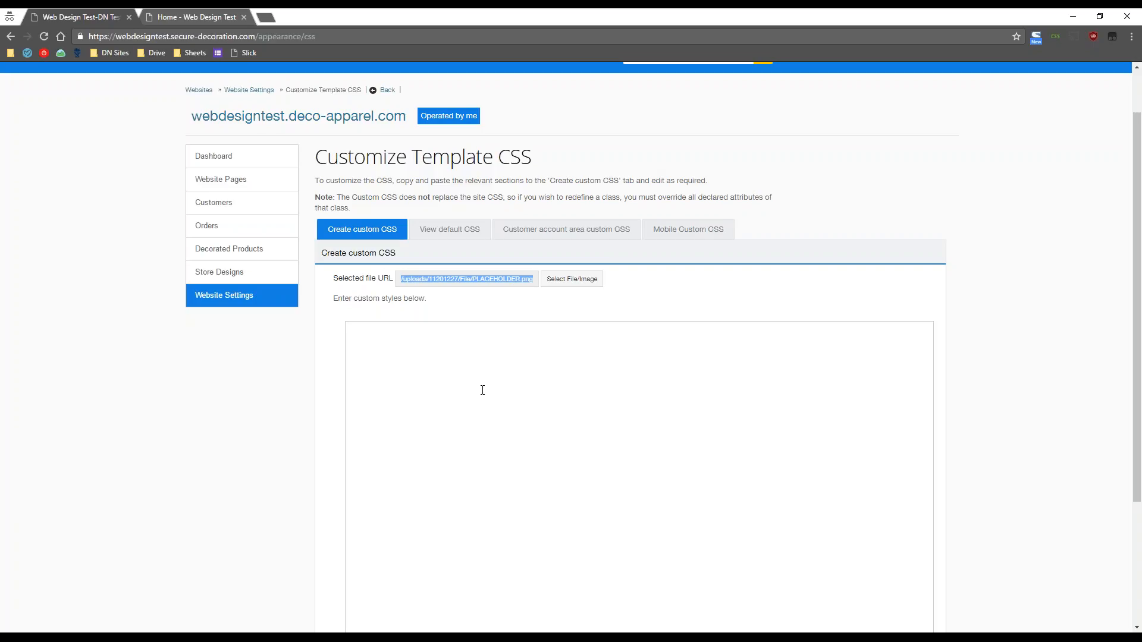
pyautogui.click(476, 308)
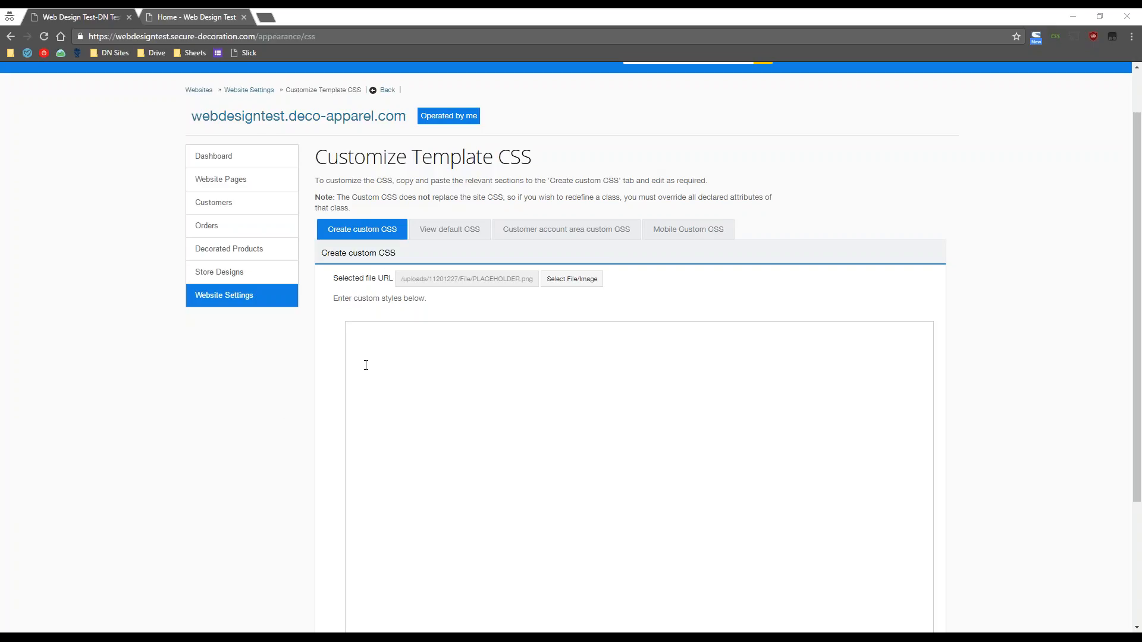
pyautogui.click(232, 302)
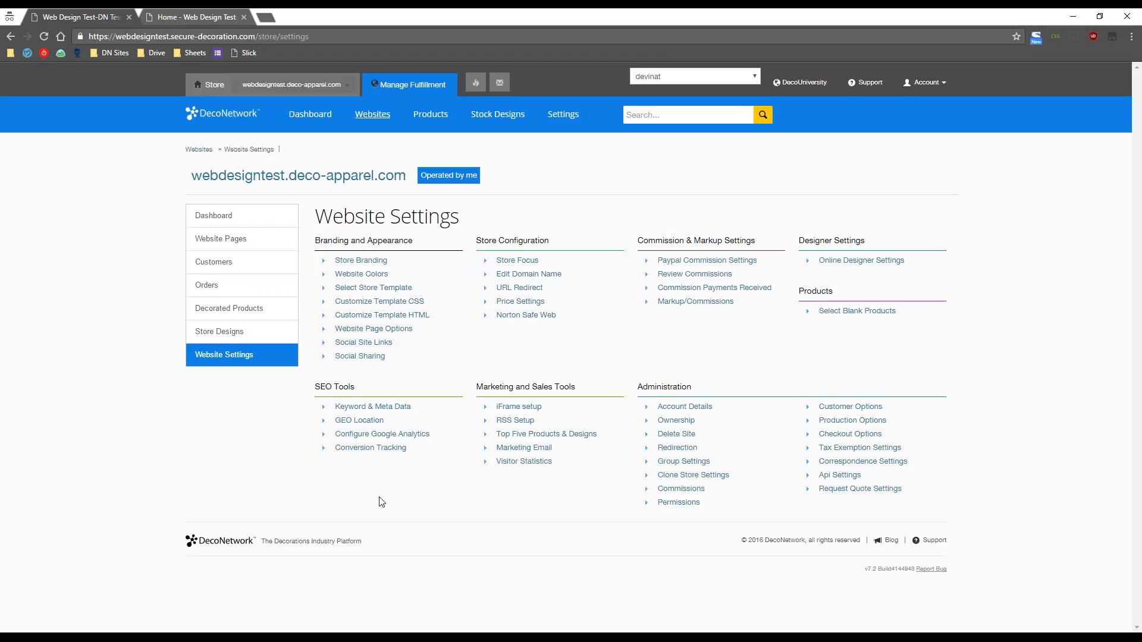
# - Open the Customize Template HTML page and scroll through the store's full layout HTML
pyautogui.click(419, 321)
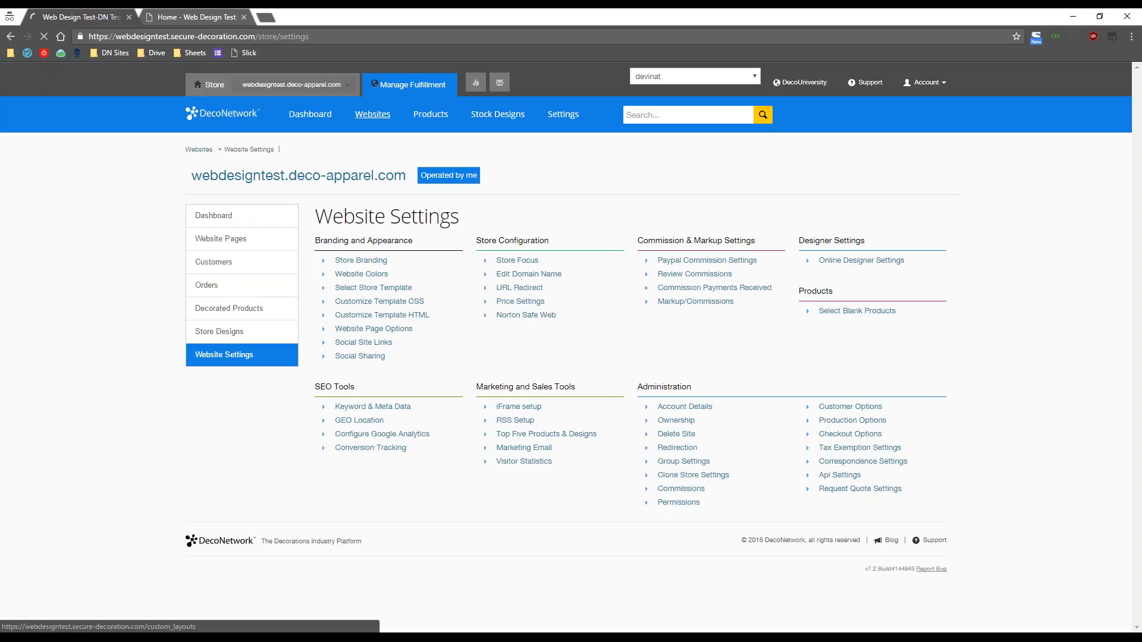
pyautogui.scroll(-4, 238, 512)
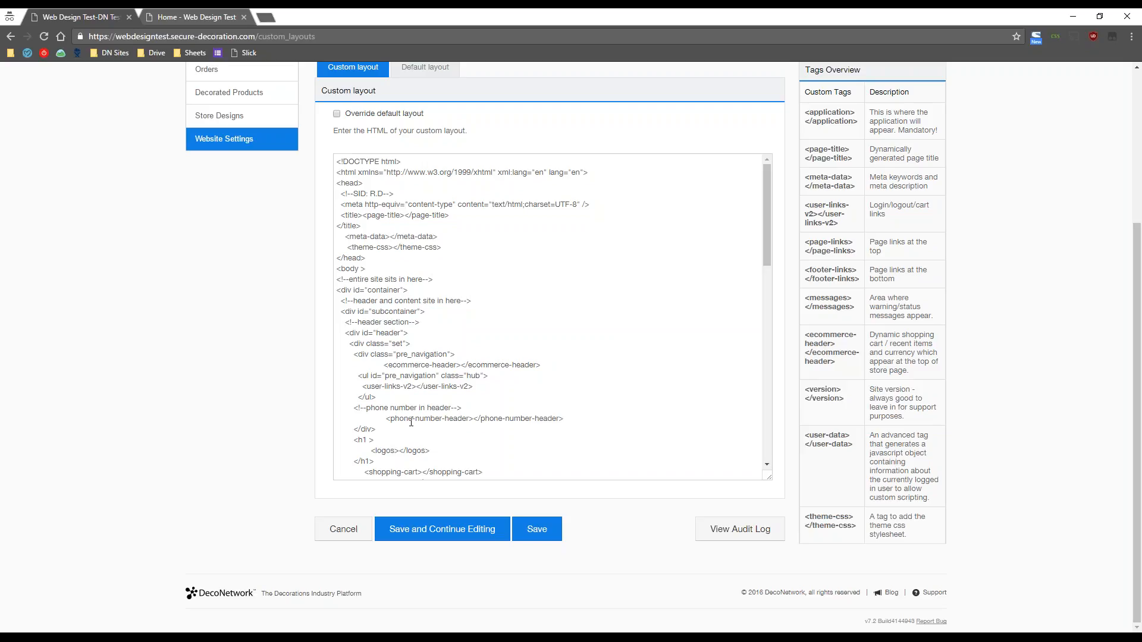
pyautogui.scroll(-10, 602, 355)
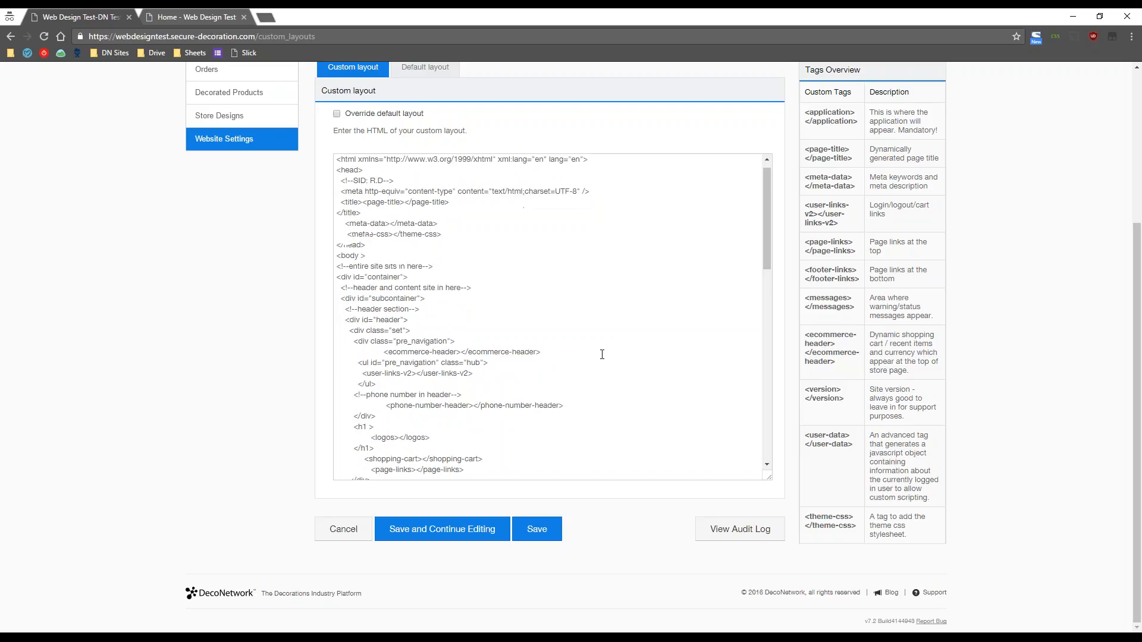
pyautogui.scroll(10, 602, 355)
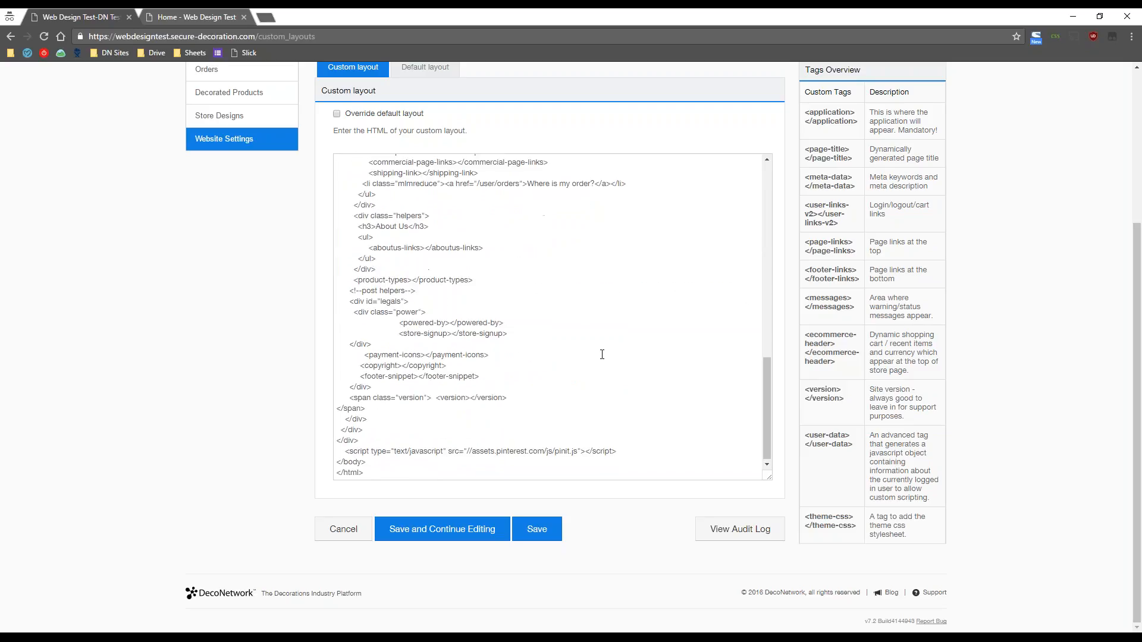
pyautogui.scroll(3, 601, 354)
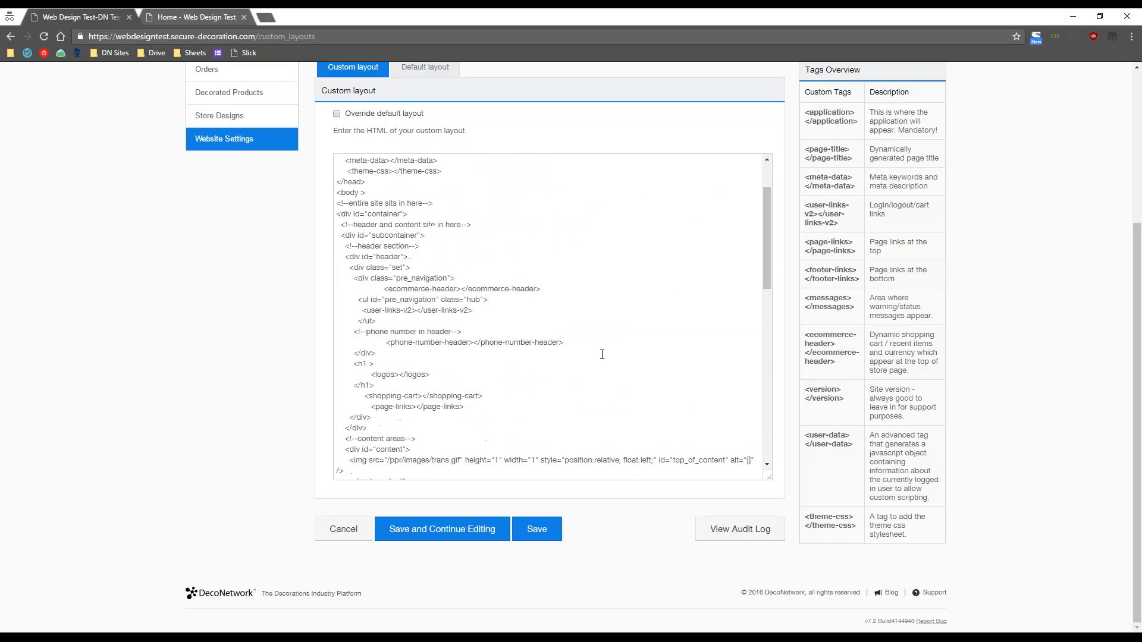
pyautogui.scroll(-8, 602, 354)
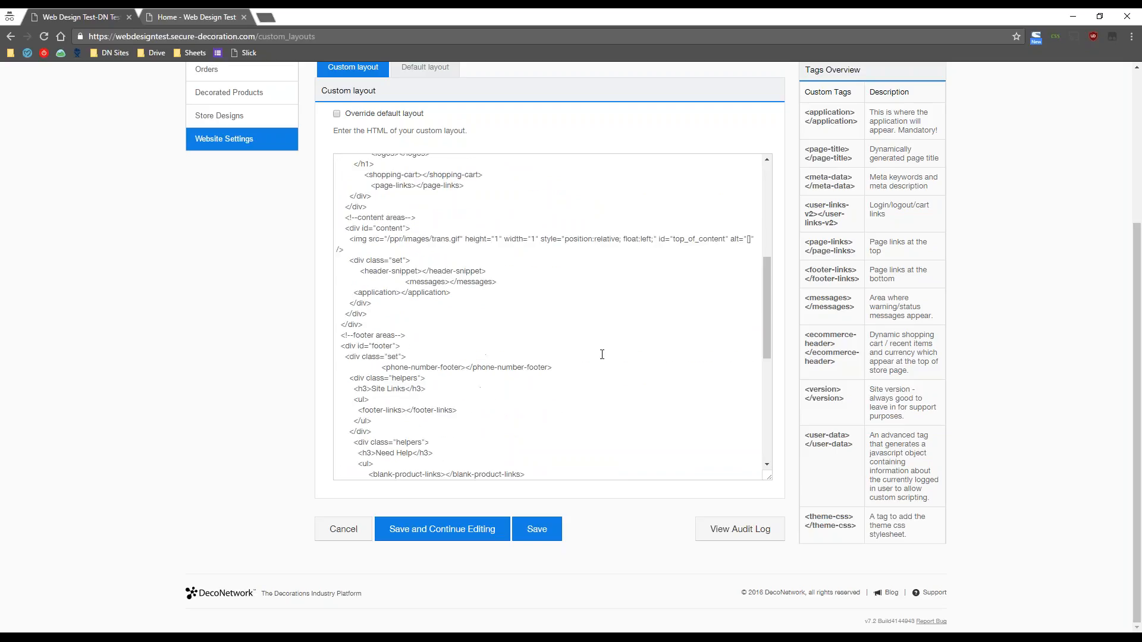
pyautogui.scroll(-2, 602, 354)
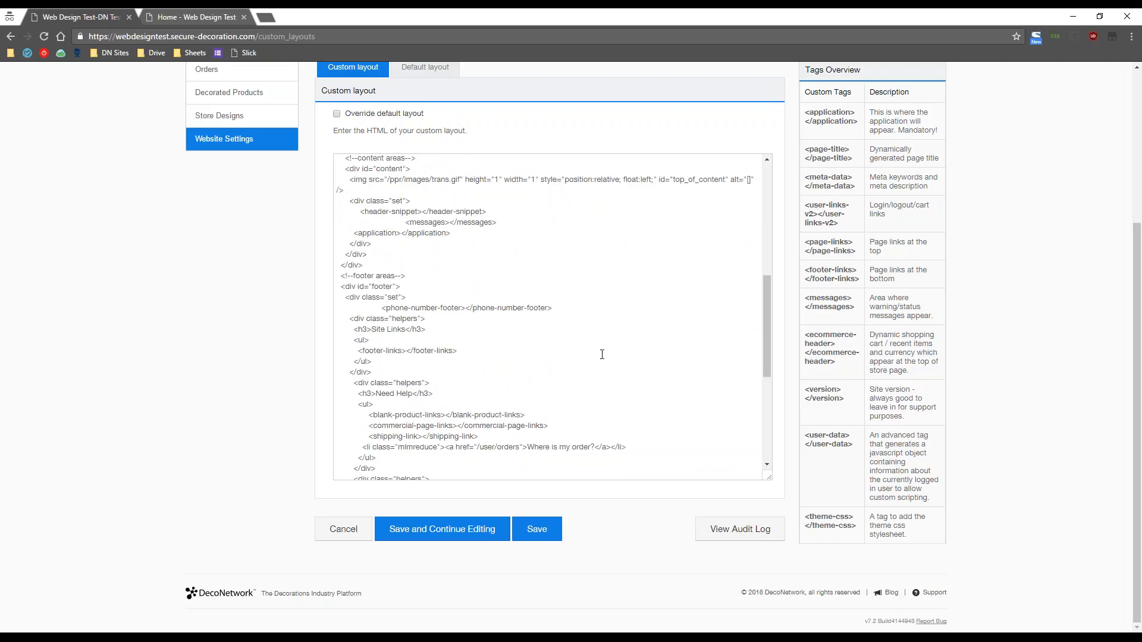
pyautogui.scroll(2, 602, 354)
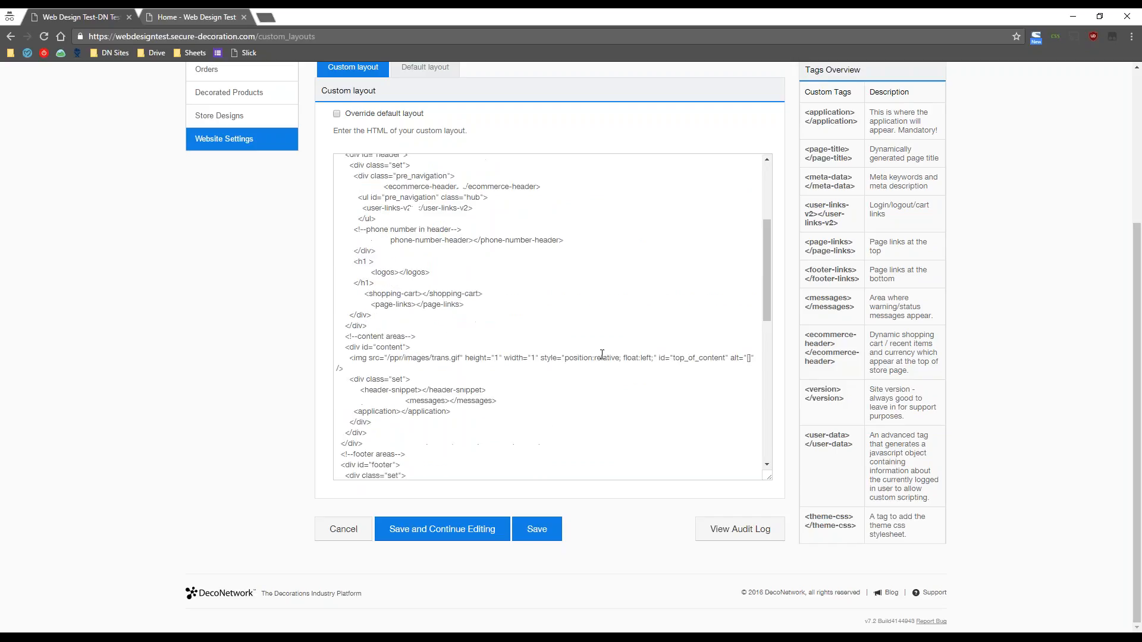
pyautogui.scroll(4, 602, 354)
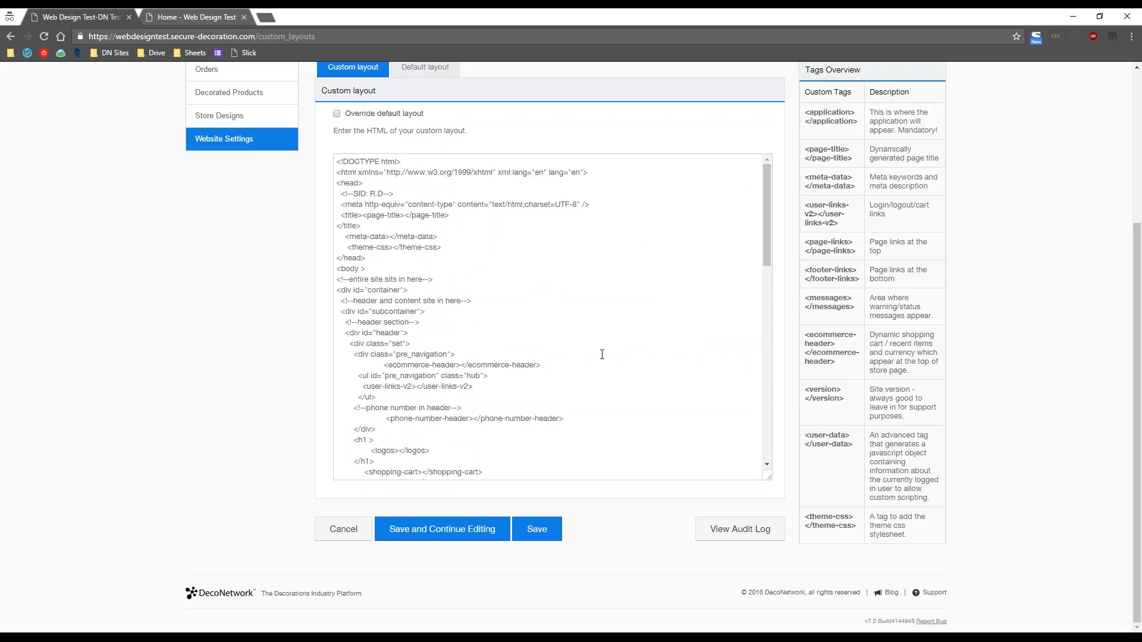
pyautogui.scroll(-4, 602, 355)
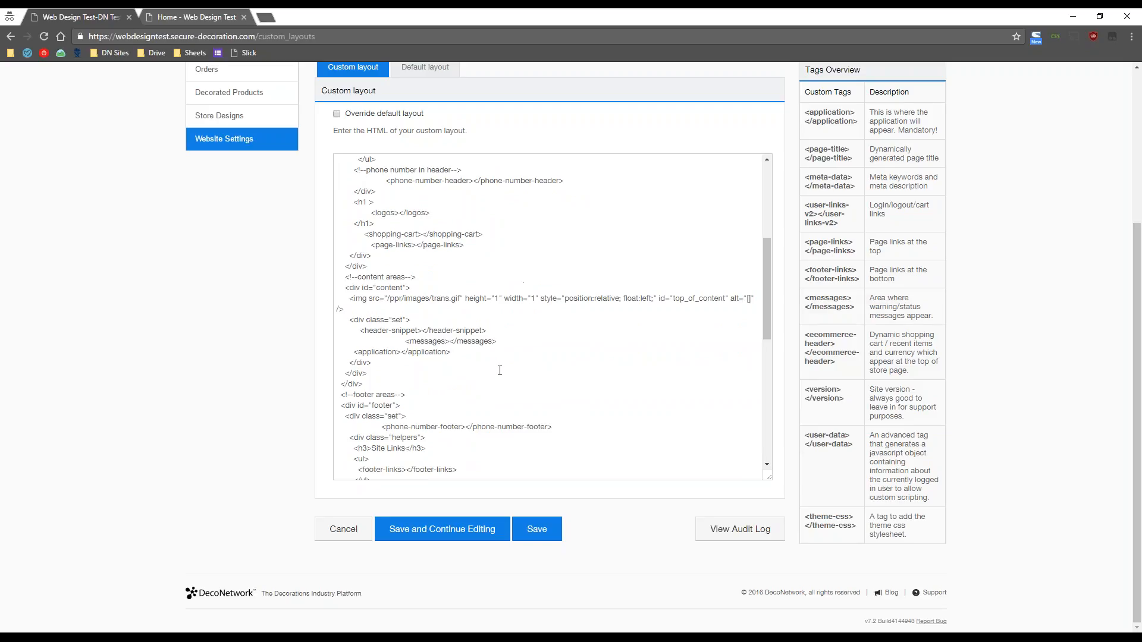
pyautogui.scroll(-1, 498, 370)
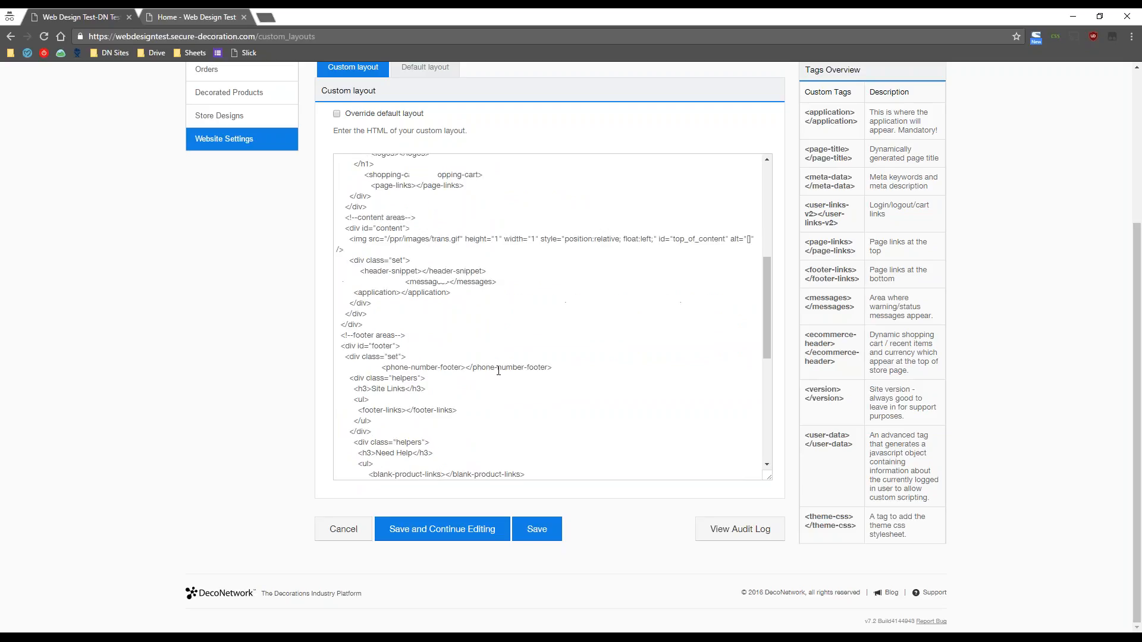
pyautogui.scroll(3, 498, 370)
pyautogui.scroll(2, 499, 370)
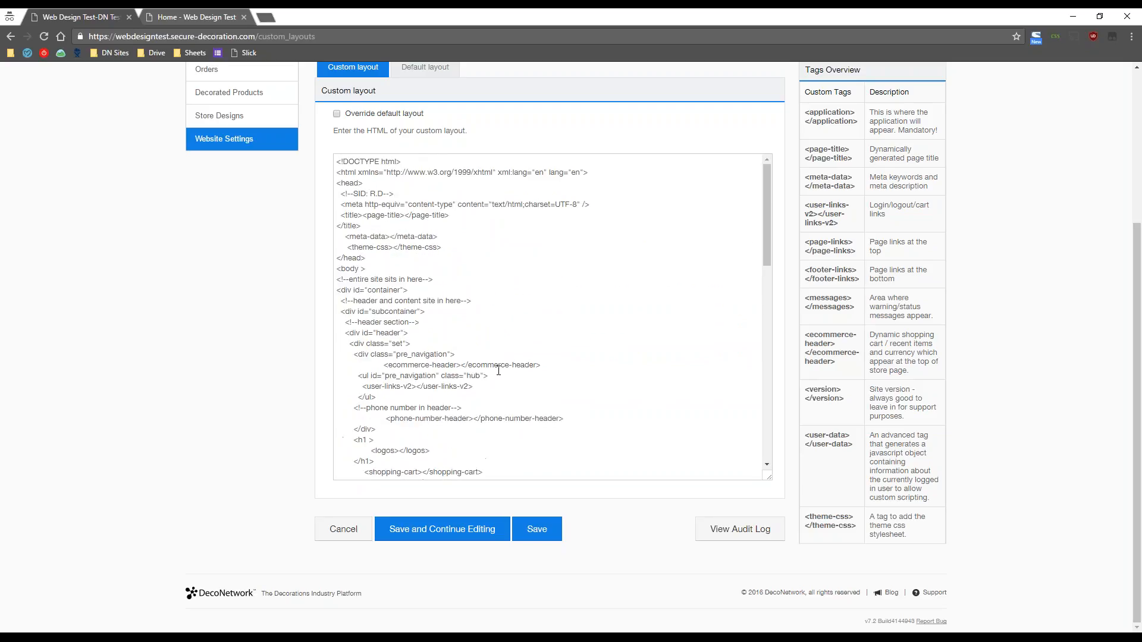
# - Review the header section of the layout HTML, then tick Override default layout
pyautogui.click(483, 300)
pyautogui.hotkey('shift', 'Home')
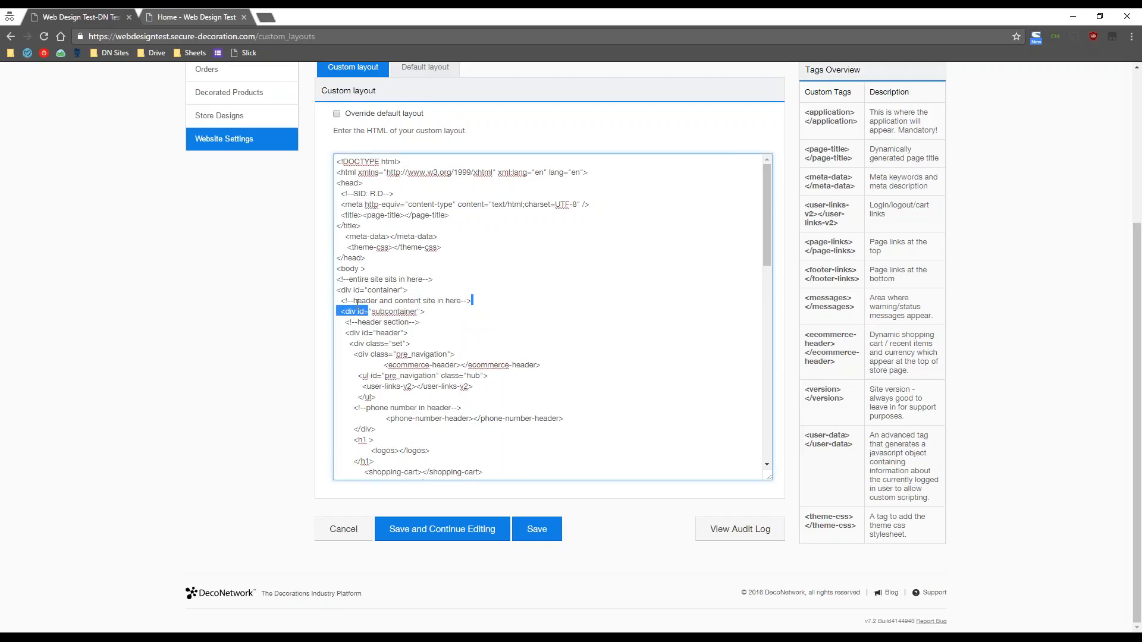
pyautogui.click(507, 322)
pyautogui.scroll(1, 550, 375)
pyautogui.scroll(-1, 178, 381)
pyautogui.scroll(-15, 628, 377)
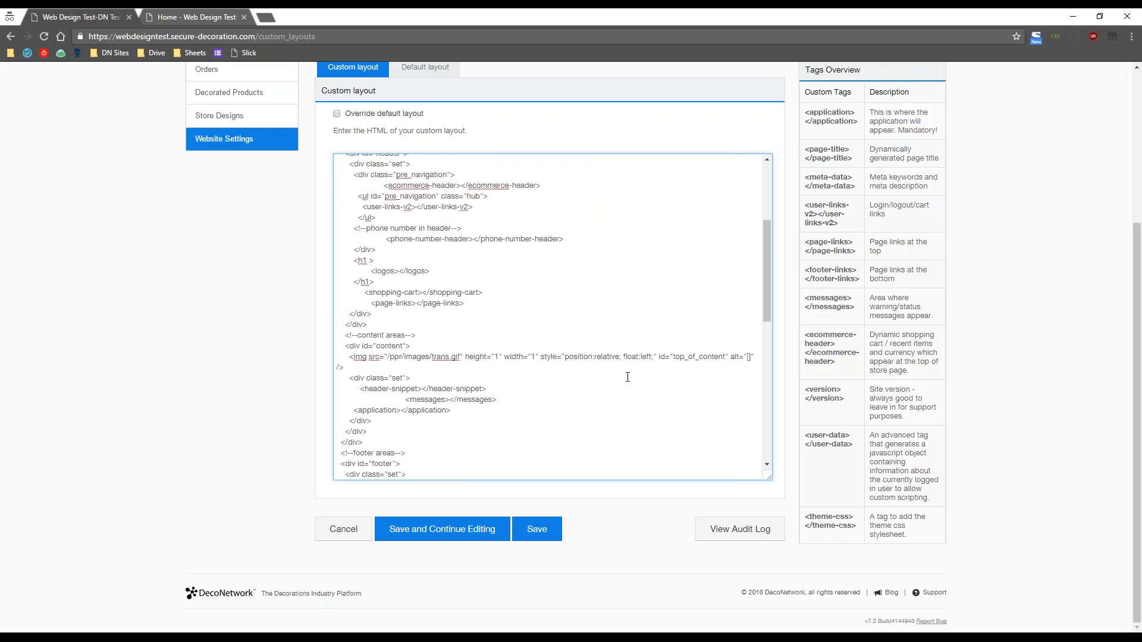
pyautogui.scroll(15, 628, 378)
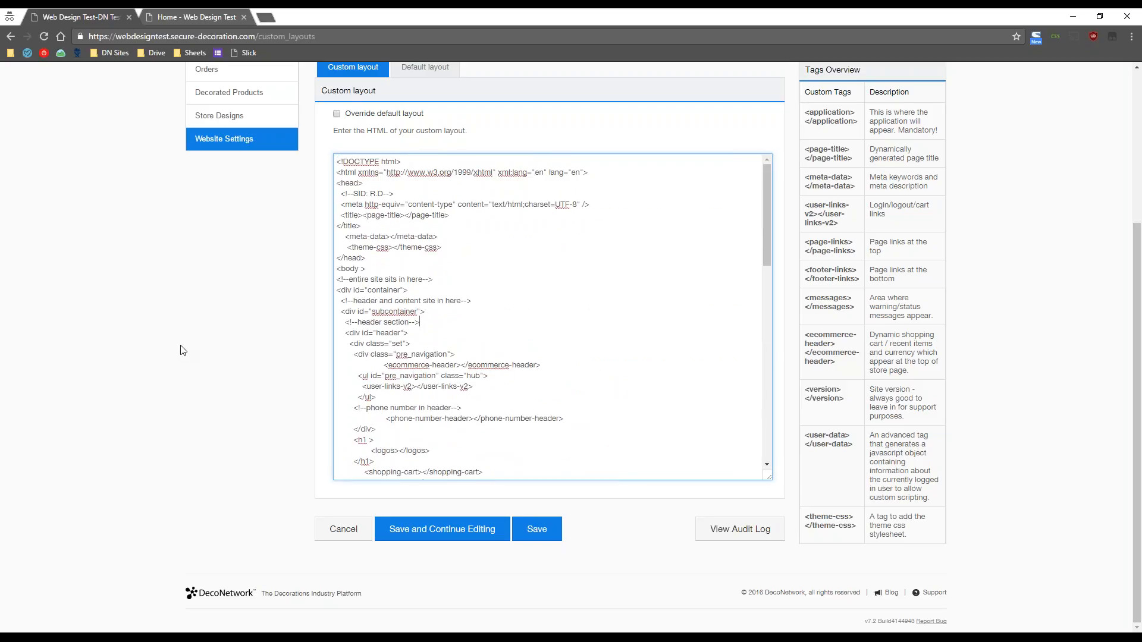
pyautogui.scroll(1, 184, 349)
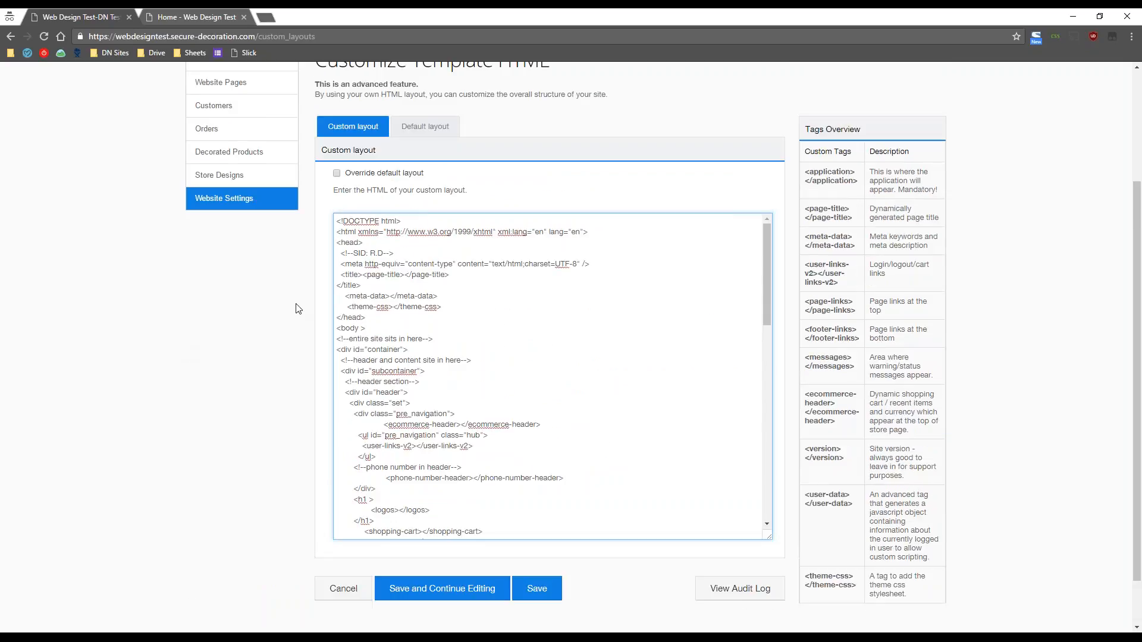
pyautogui.click(542, 288)
pyautogui.click(337, 176)
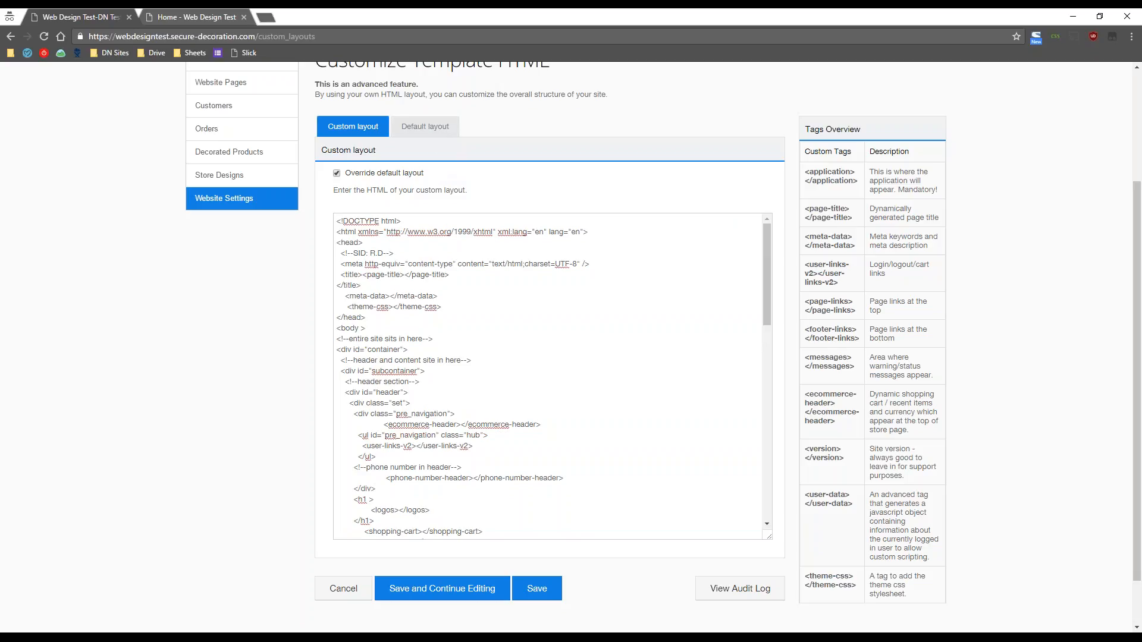
# - Compare against the read-only Default layout, switch back to Custom layout, then return to Website Settings
pyautogui.click(433, 132)
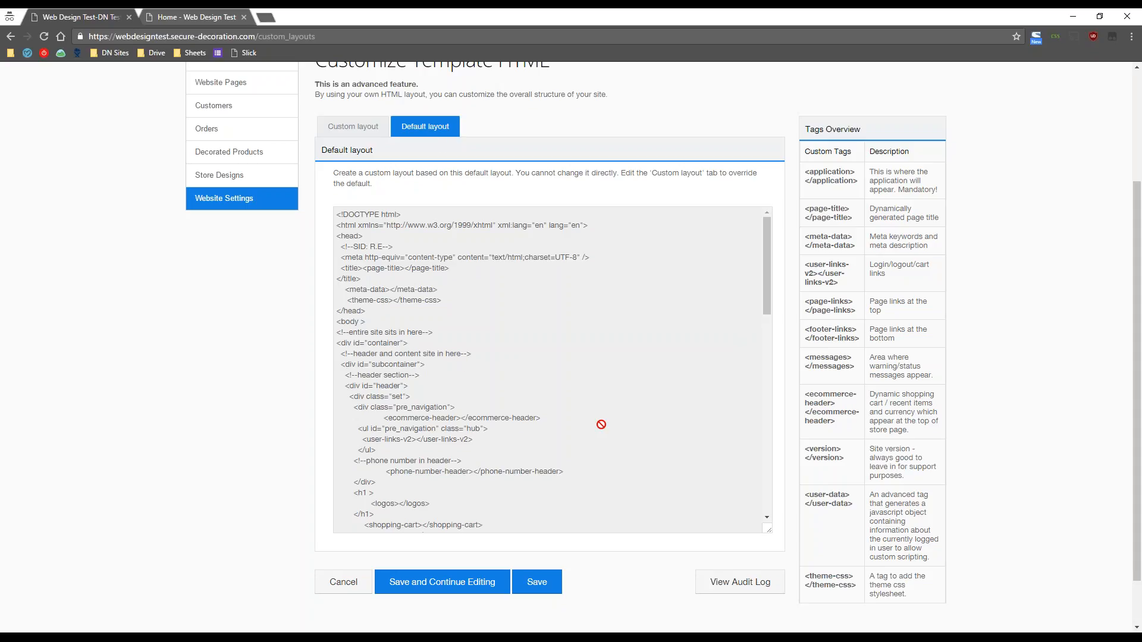
pyautogui.scroll(-15, 601, 425)
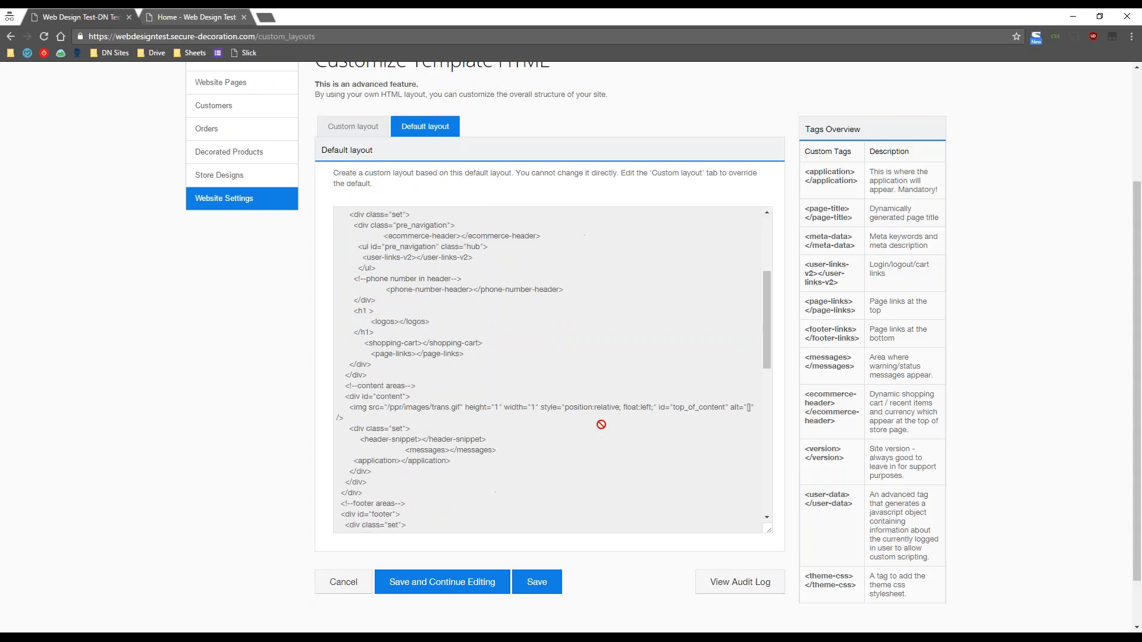
pyautogui.scroll(8, 601, 425)
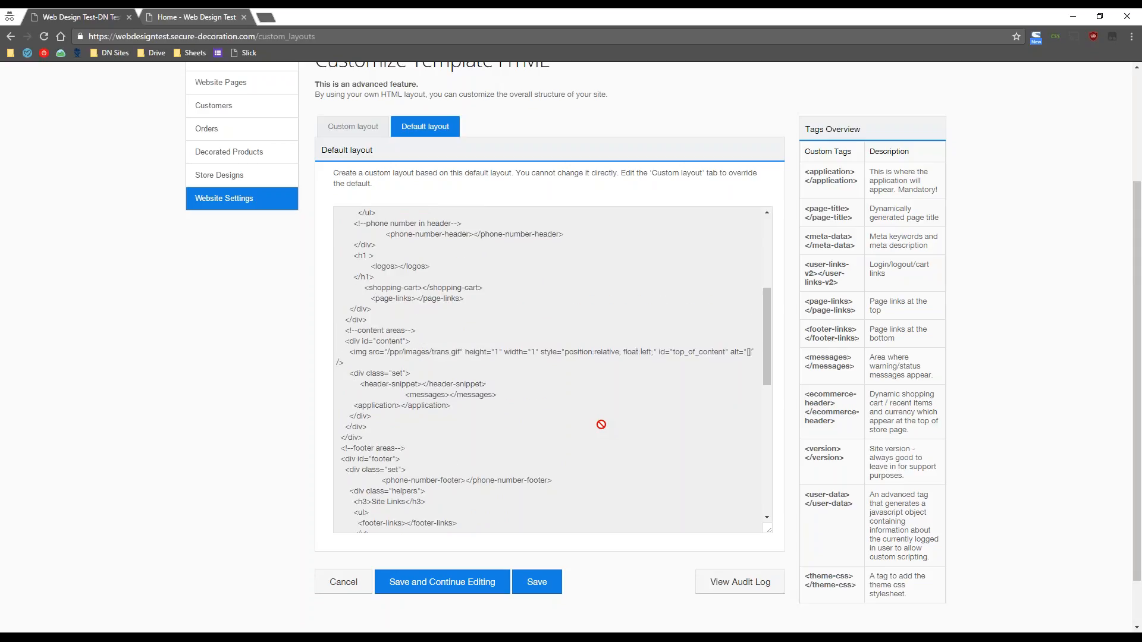
pyautogui.scroll(4, 601, 425)
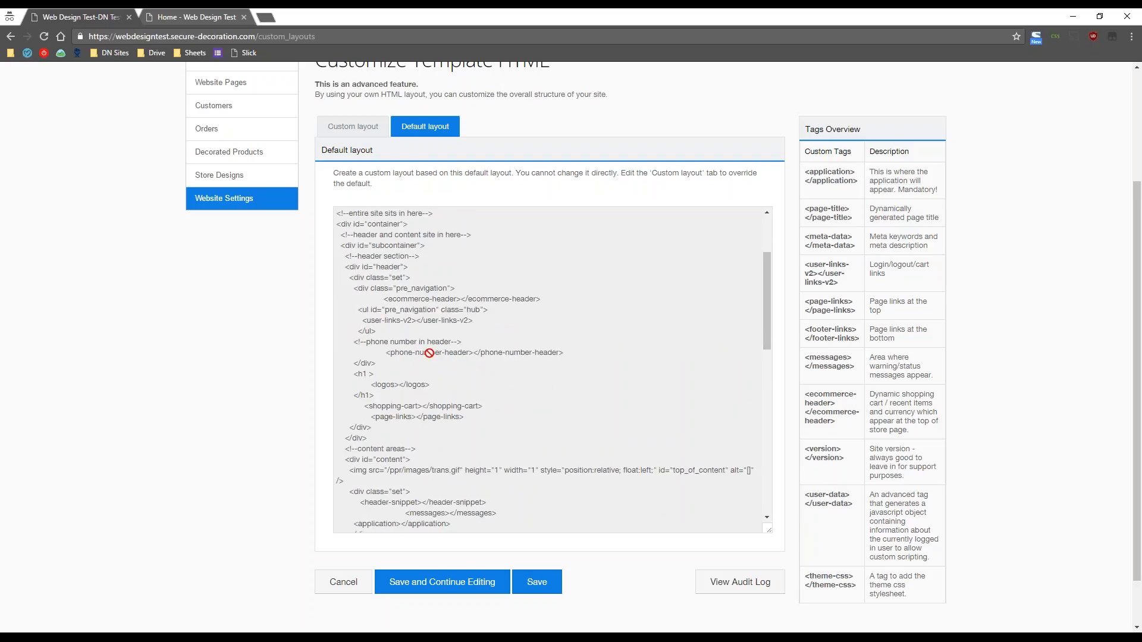
pyautogui.click(367, 124)
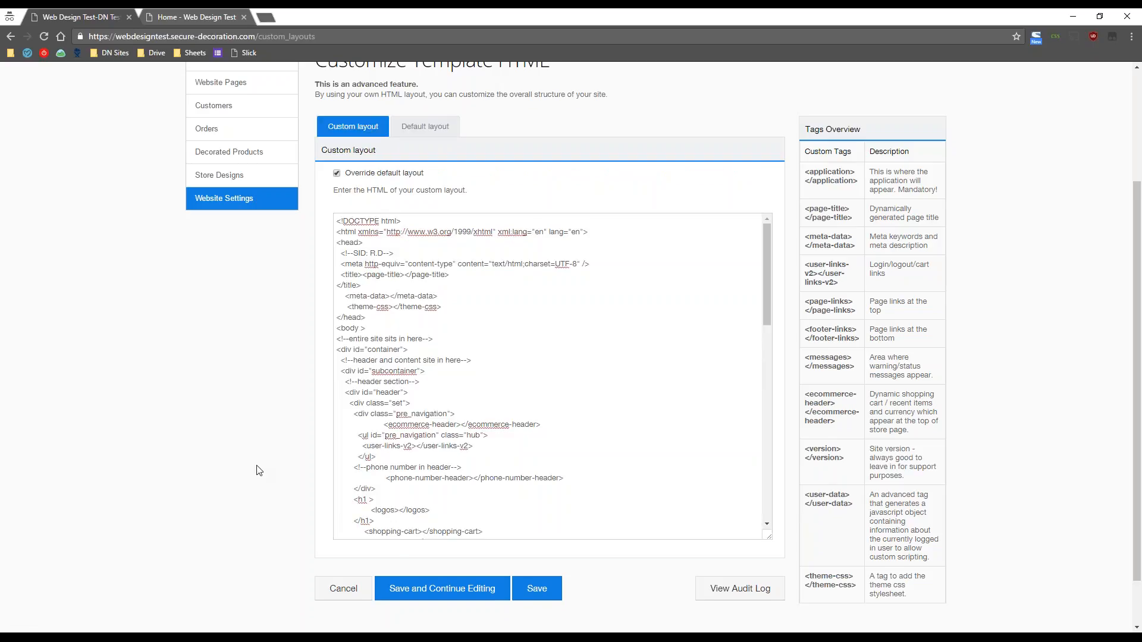
pyautogui.scroll(1, 259, 471)
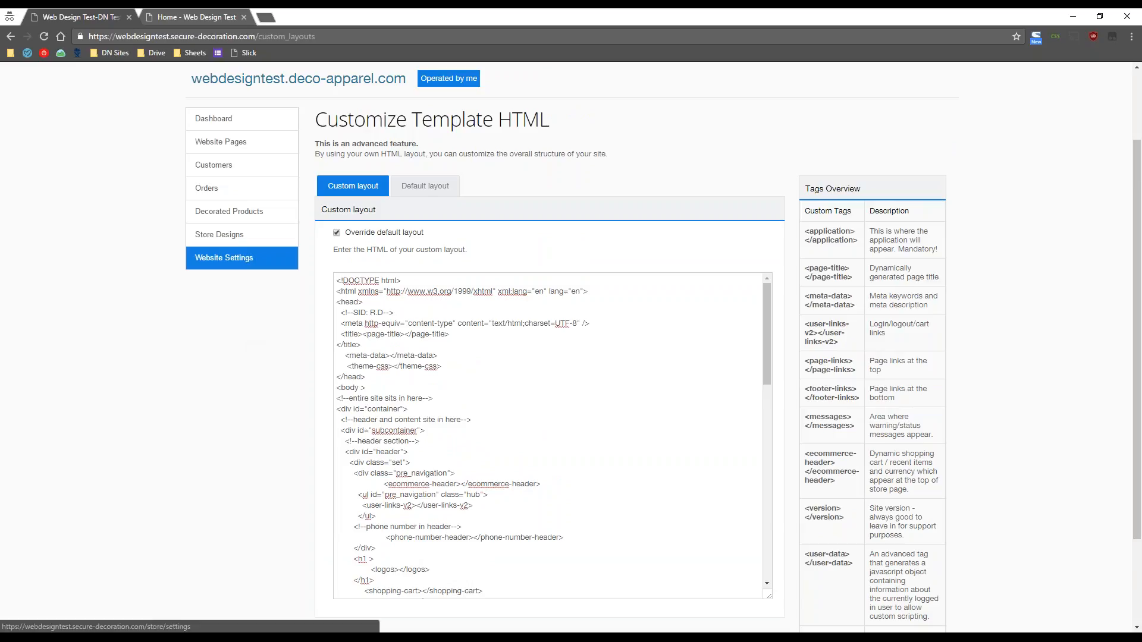
pyautogui.click(224, 257)
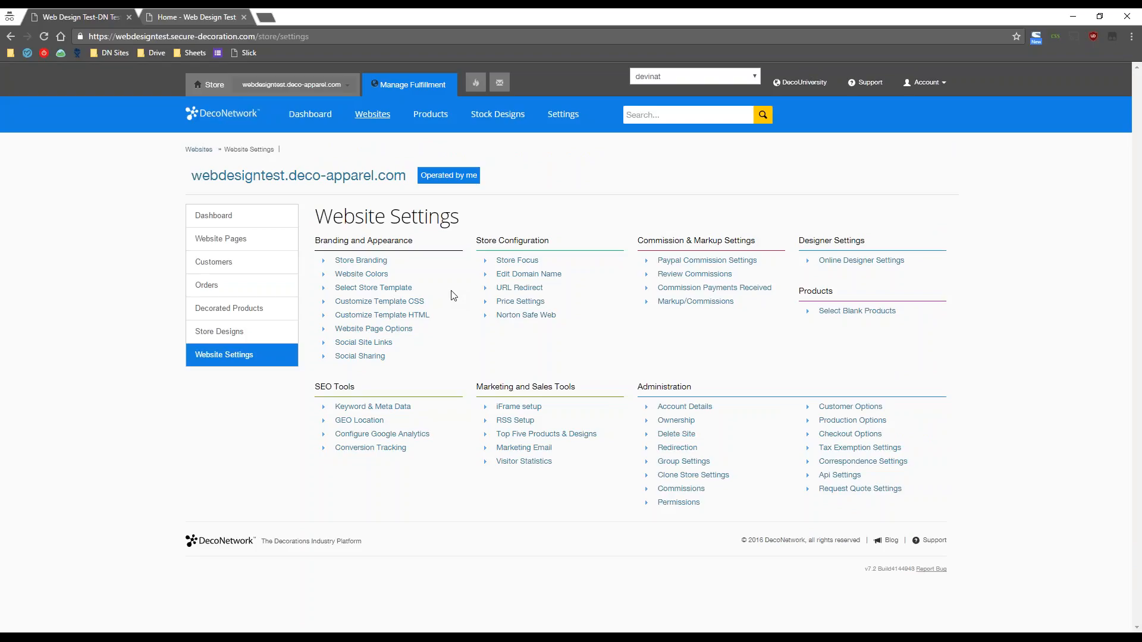
# - Open Website Pages in a new browser tab and switch over to it
pyautogui.rightClick(225, 246)
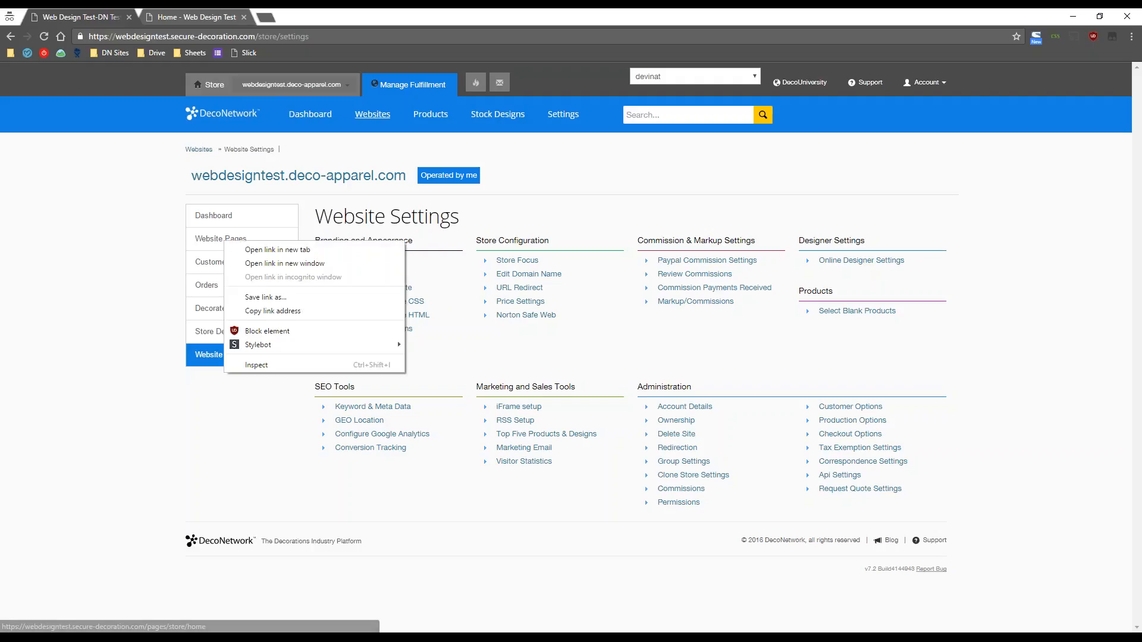
pyautogui.click(256, 244)
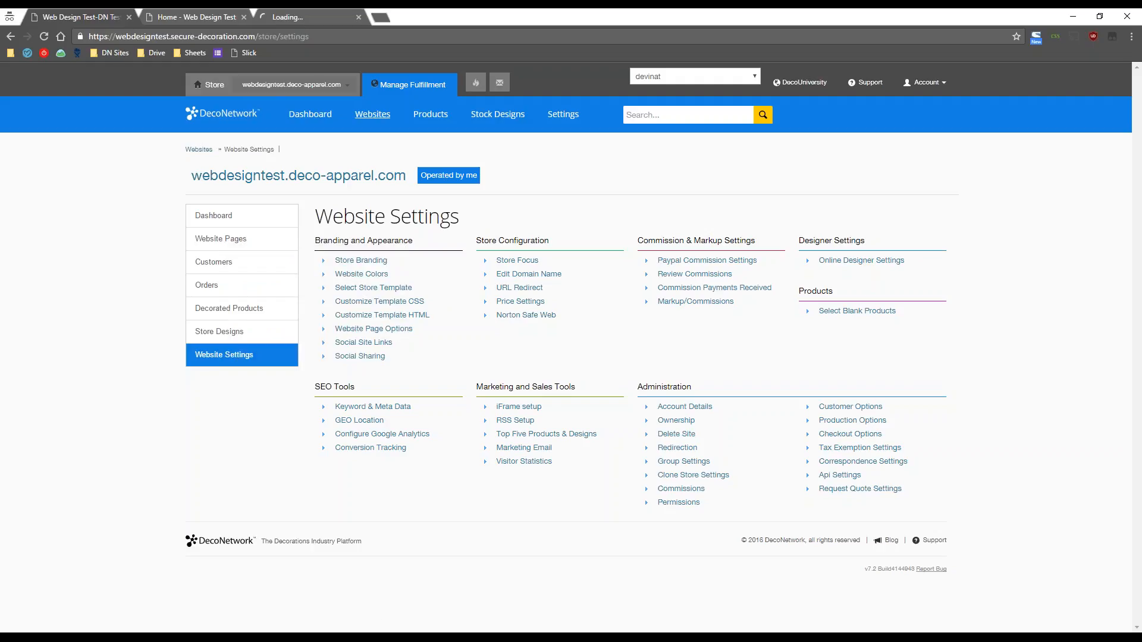
pyautogui.click(194, 14)
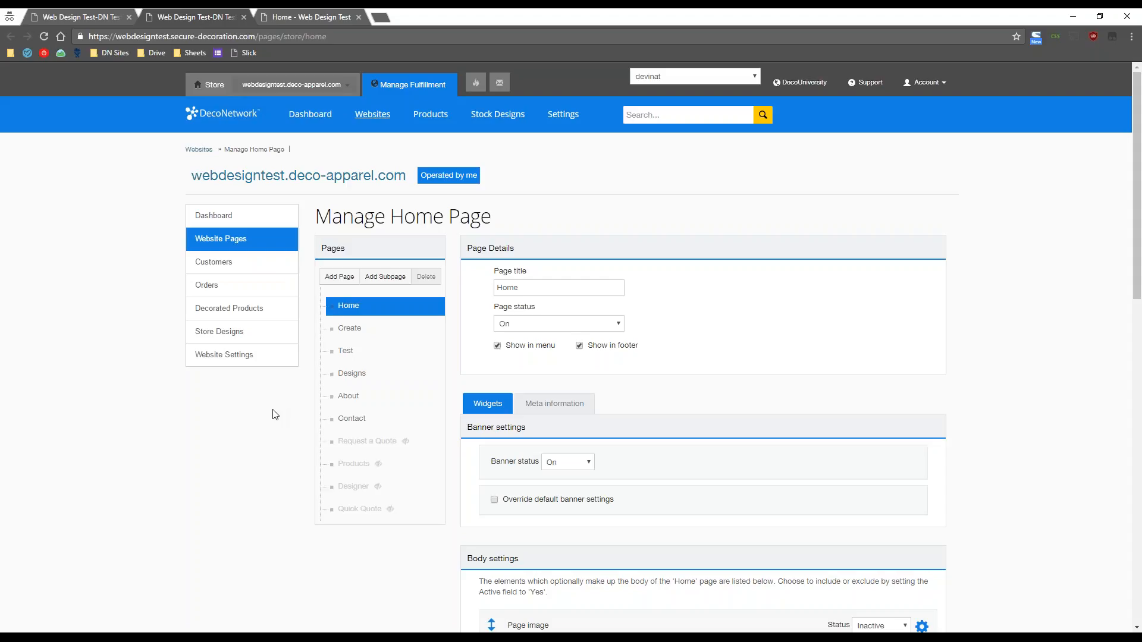
pyautogui.scroll(-2, 275, 414)
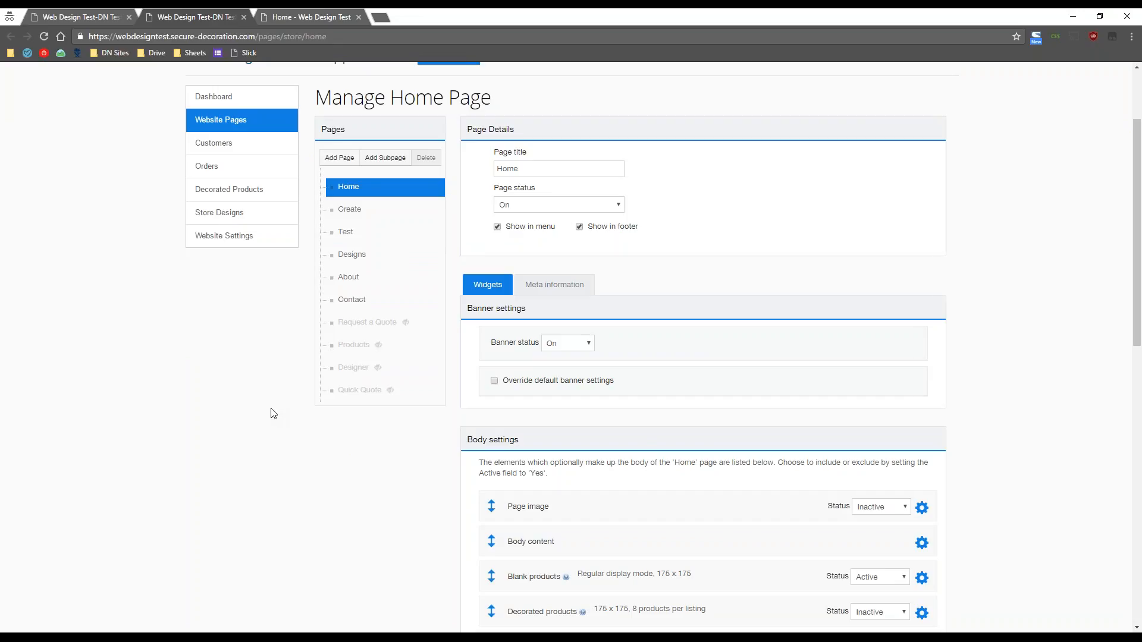
pyautogui.moveTo(353, 130); pyautogui.dragTo(322, 126)
pyautogui.click(347, 142)
pyautogui.hotkey('alt', 'Left')
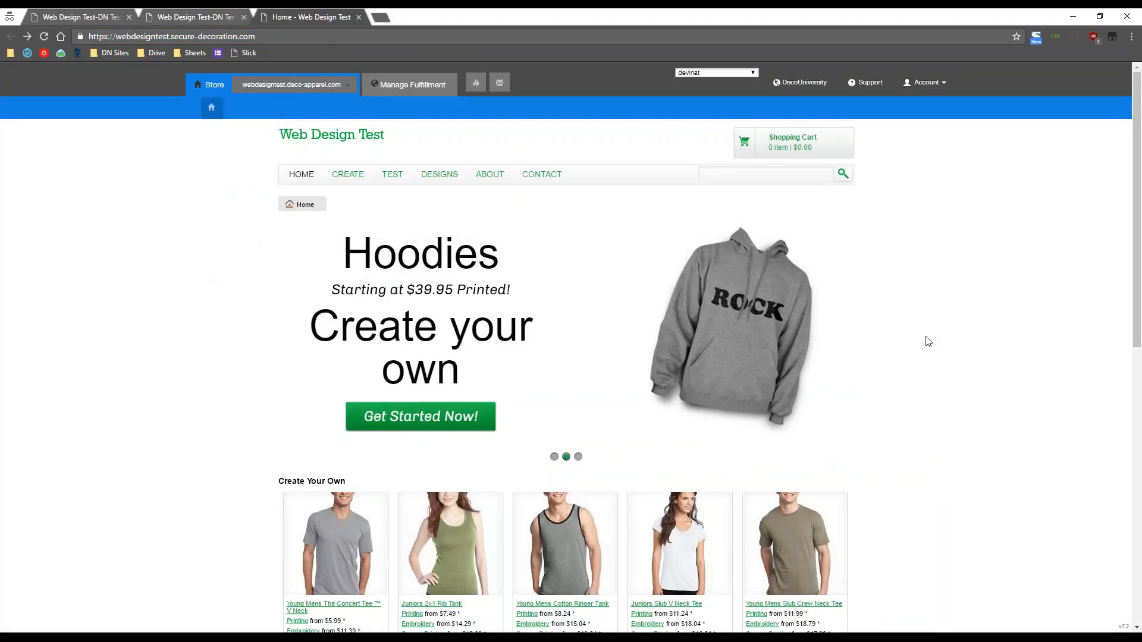
pyautogui.rightClick(602, 174)
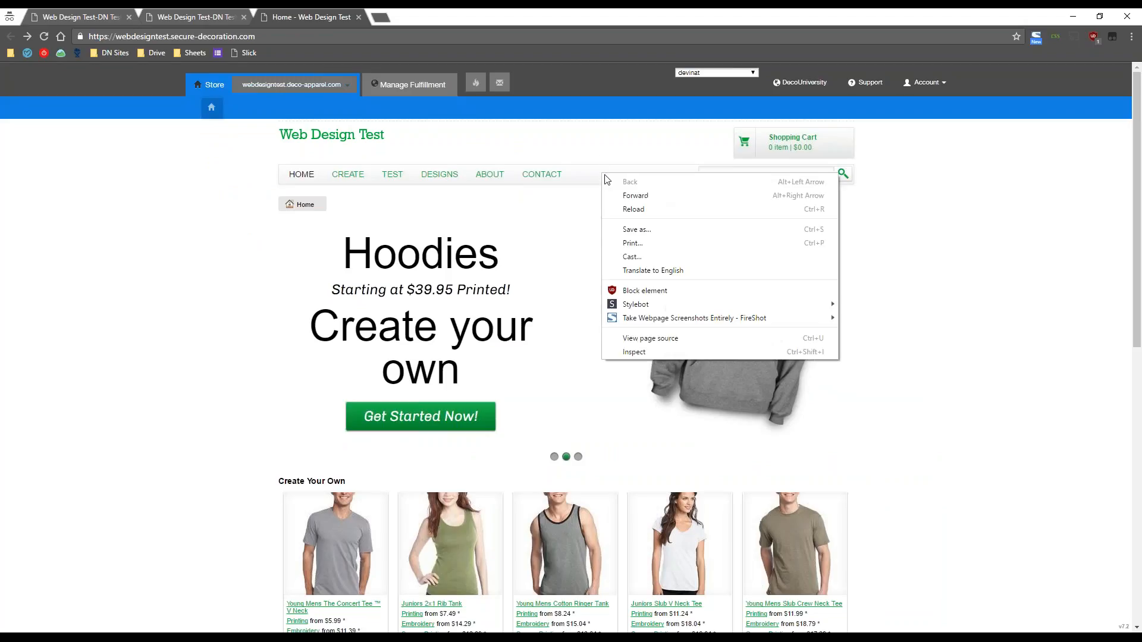
pyautogui.click(631, 352)
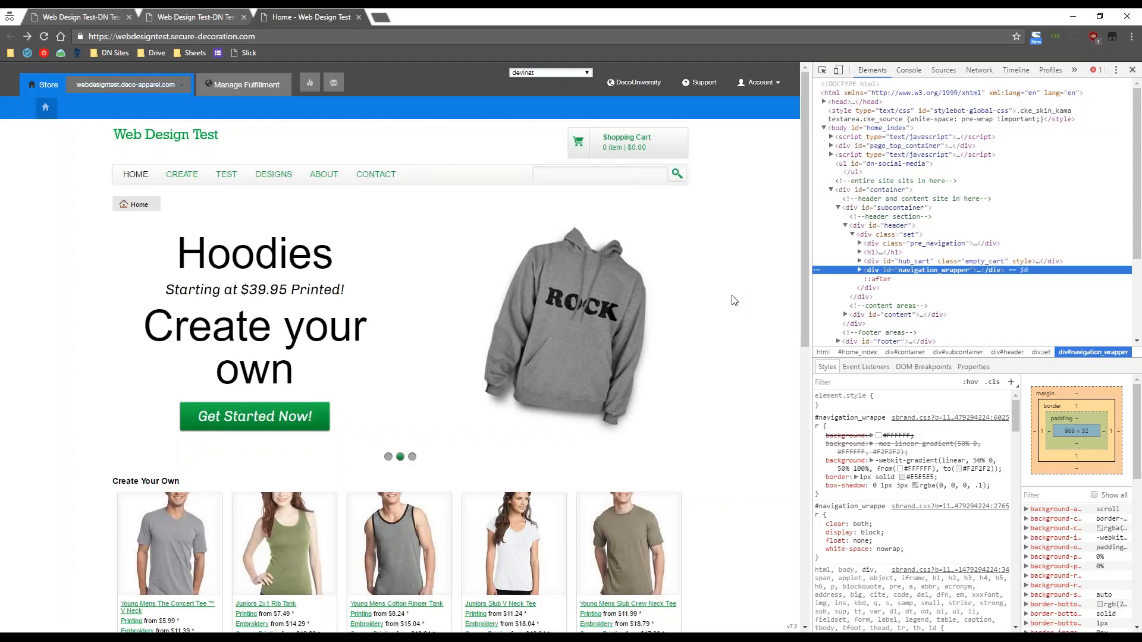
pyautogui.click(1132, 71)
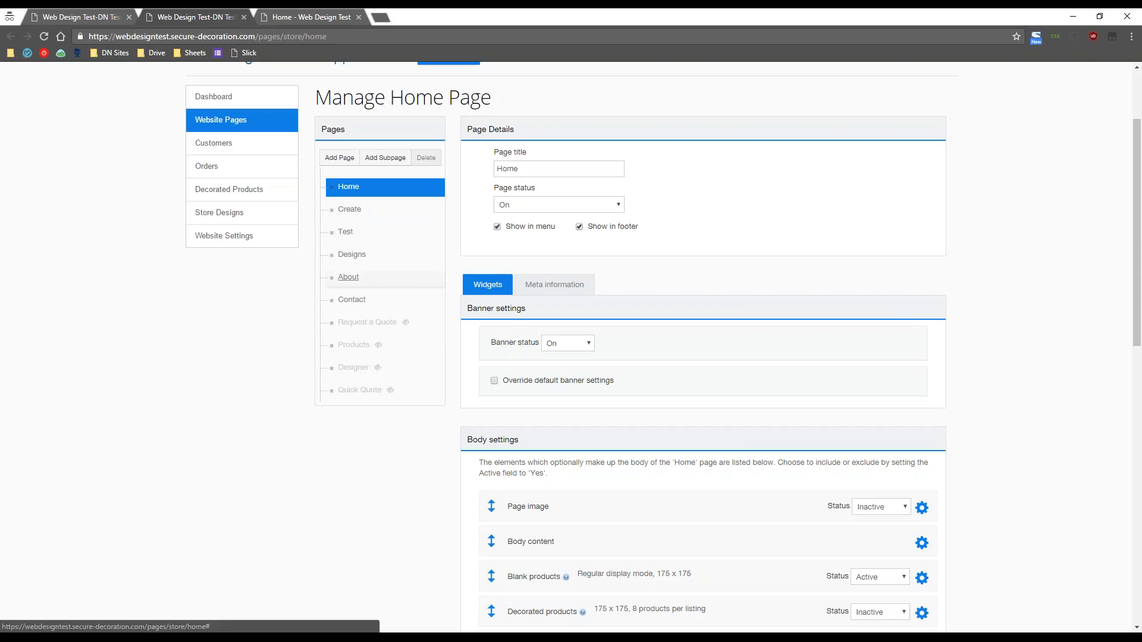
pyautogui.hotkey('alt', 'Left')
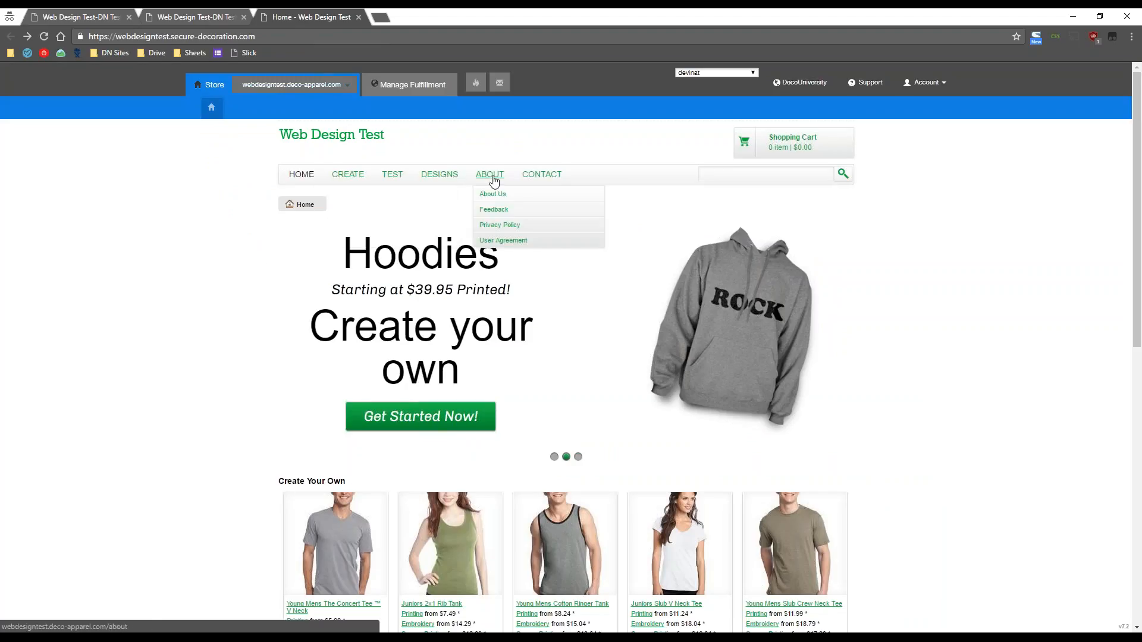
pyautogui.hotkey('alt', 'Right')
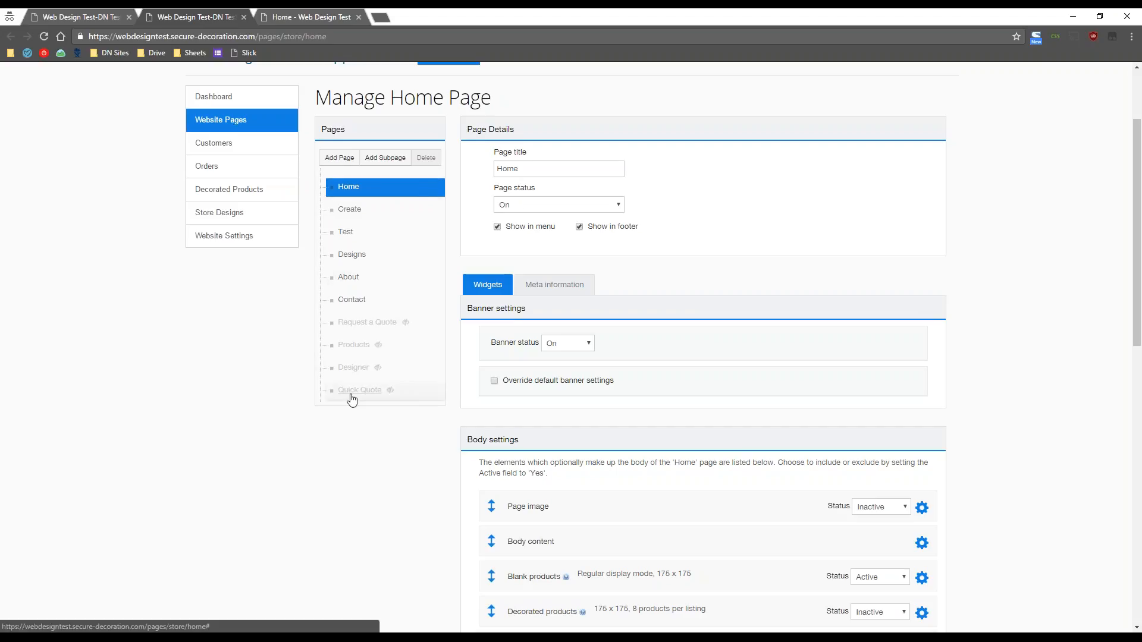
# - Open the Test page's settings, delete it and confirm the deletion
pyautogui.click(346, 235)
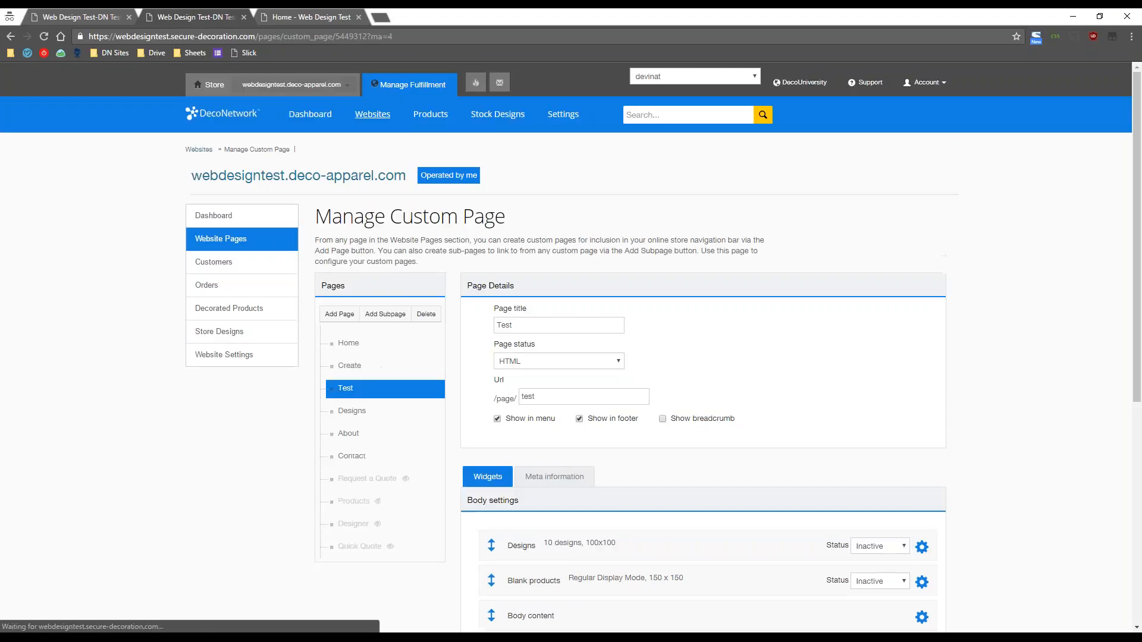
pyautogui.scroll(-2, 453, 288)
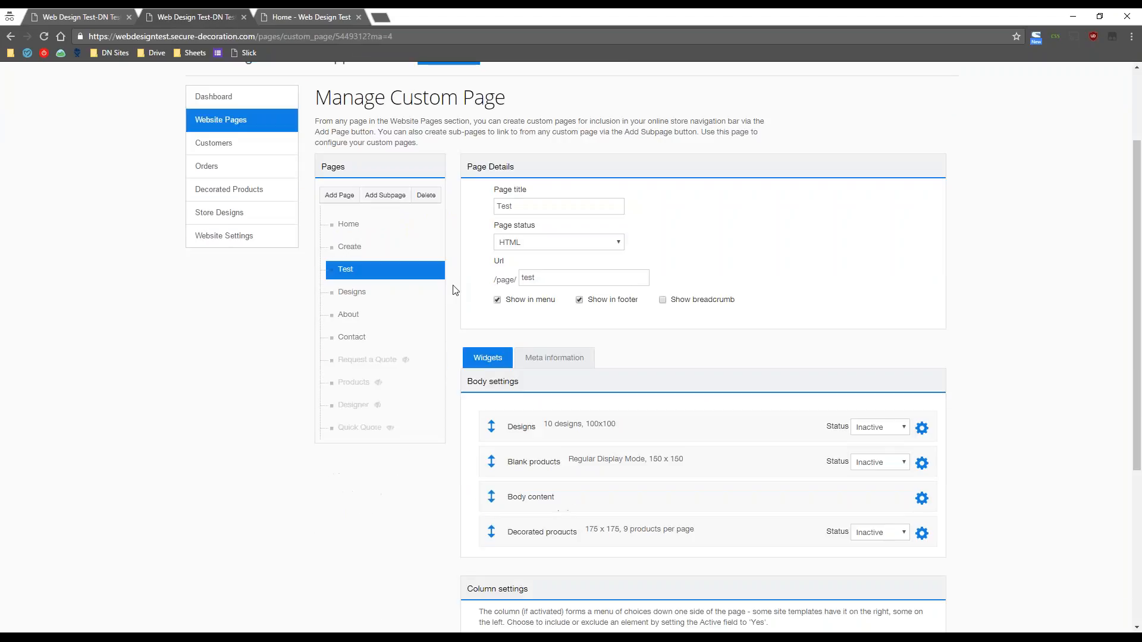
pyautogui.click(434, 200)
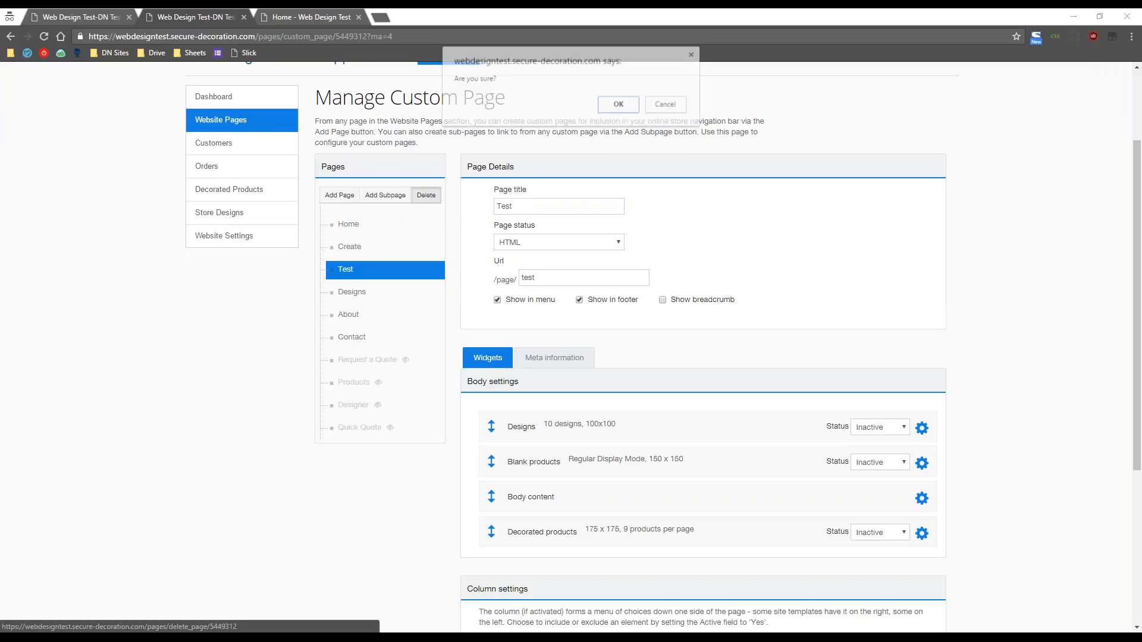
pyautogui.click(619, 105)
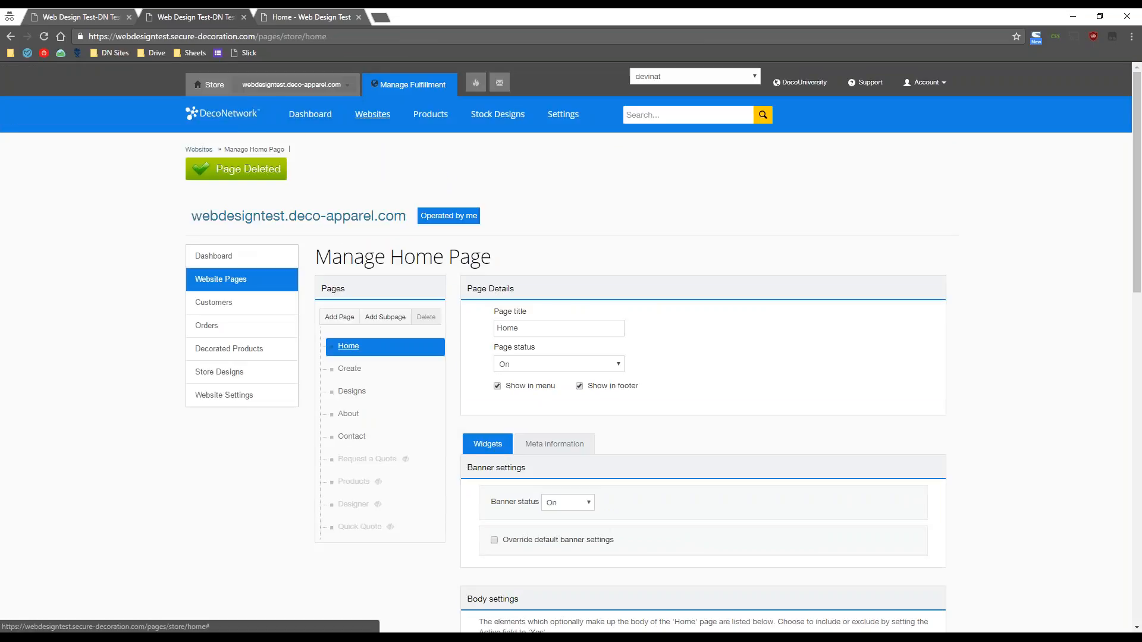
pyautogui.scroll(-2, 315, 427)
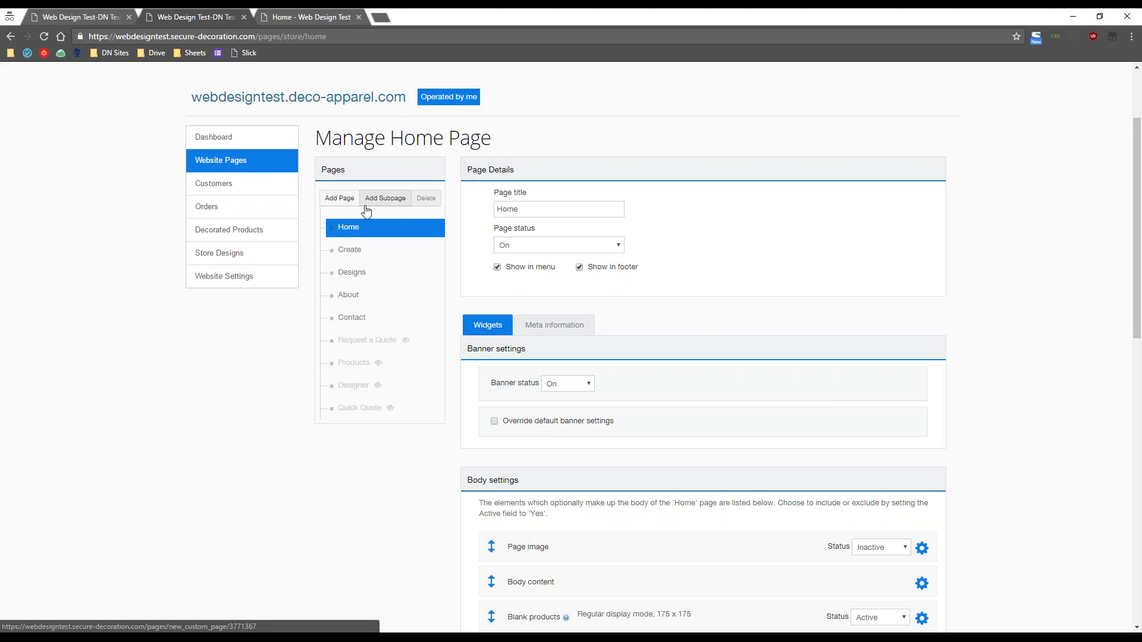
pyautogui.scroll(-1, 403, 388)
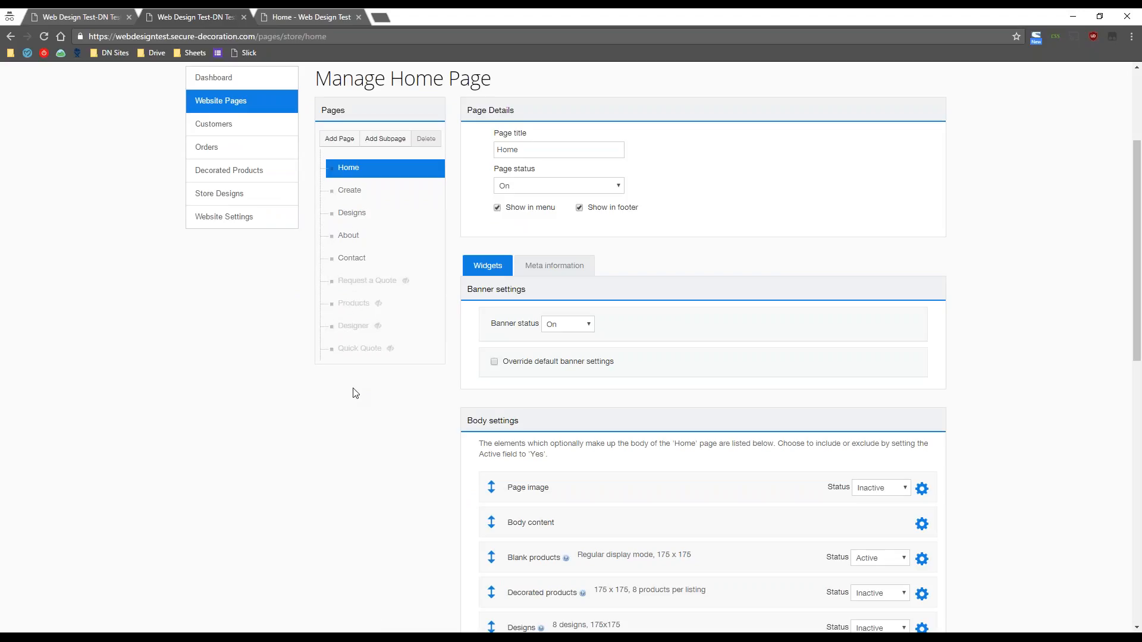
pyautogui.scroll(1, 355, 393)
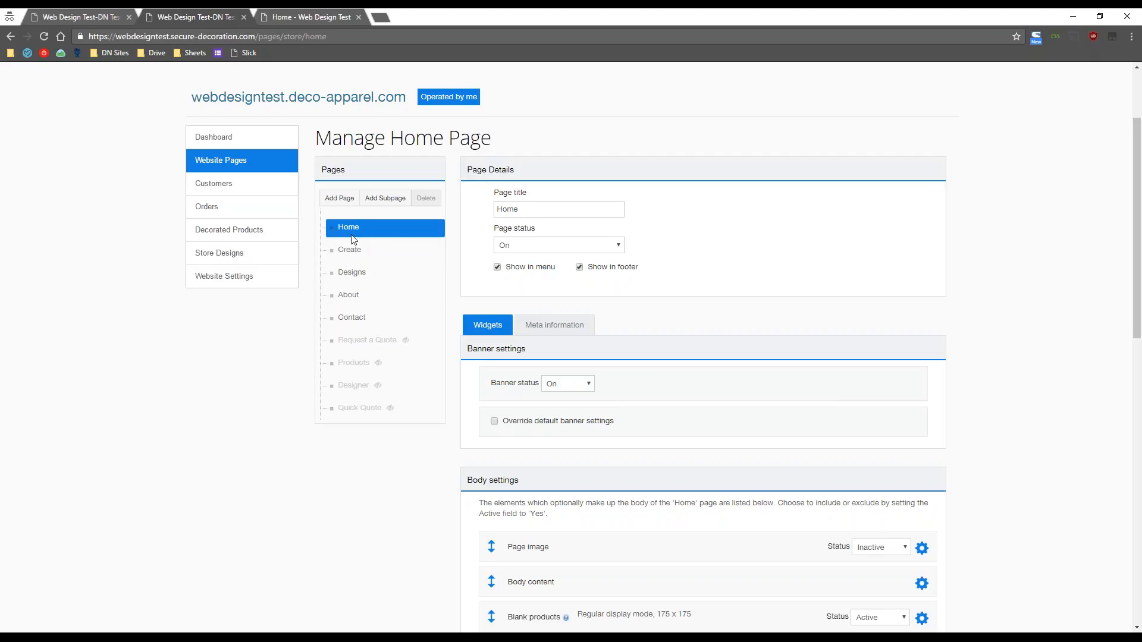
pyautogui.click(322, 18)
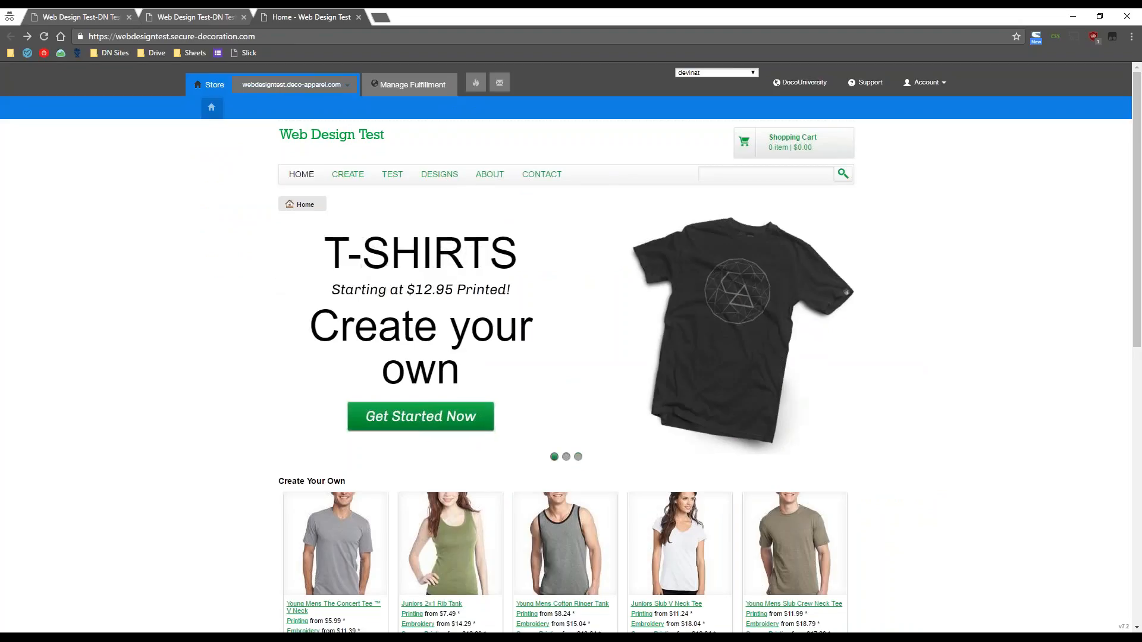
pyautogui.moveTo(484, 179)
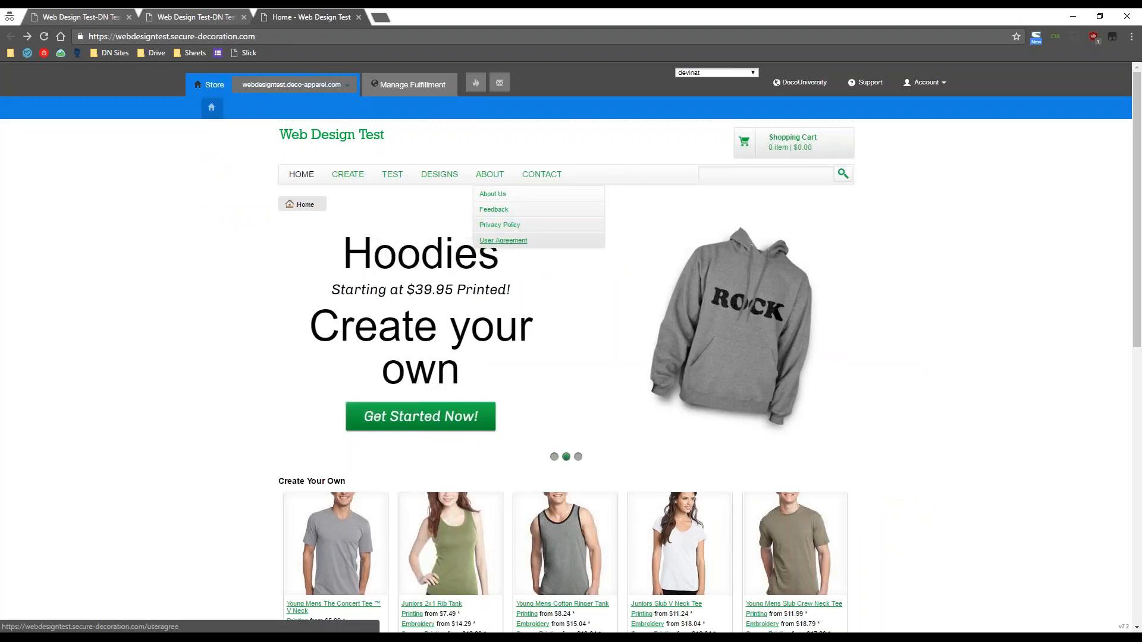
pyautogui.click(209, 15)
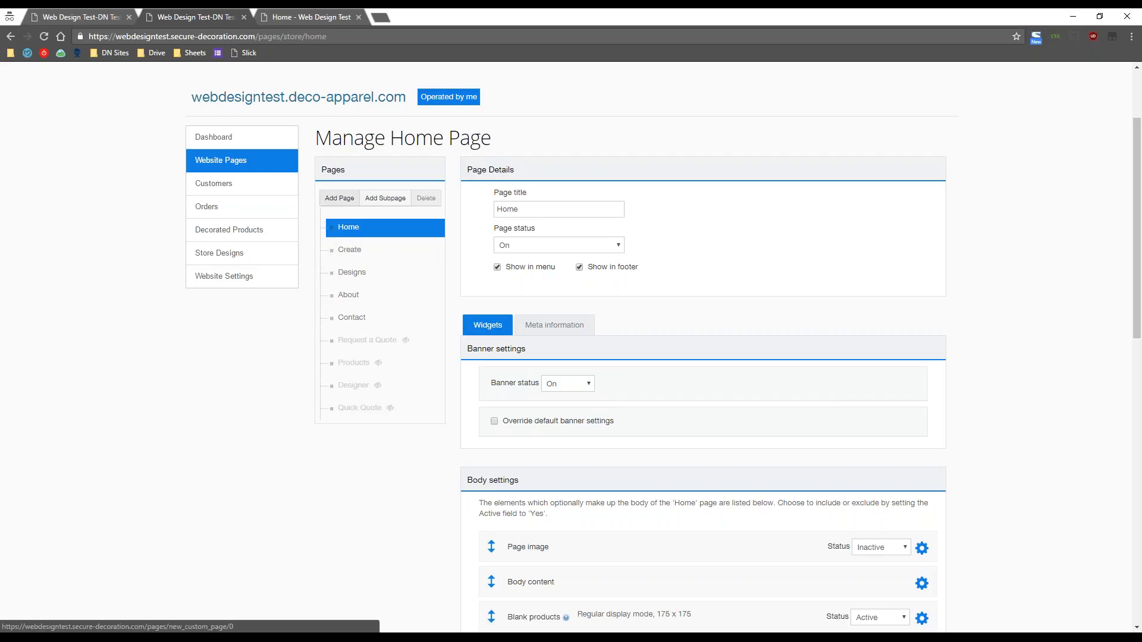
pyautogui.click(339, 198)
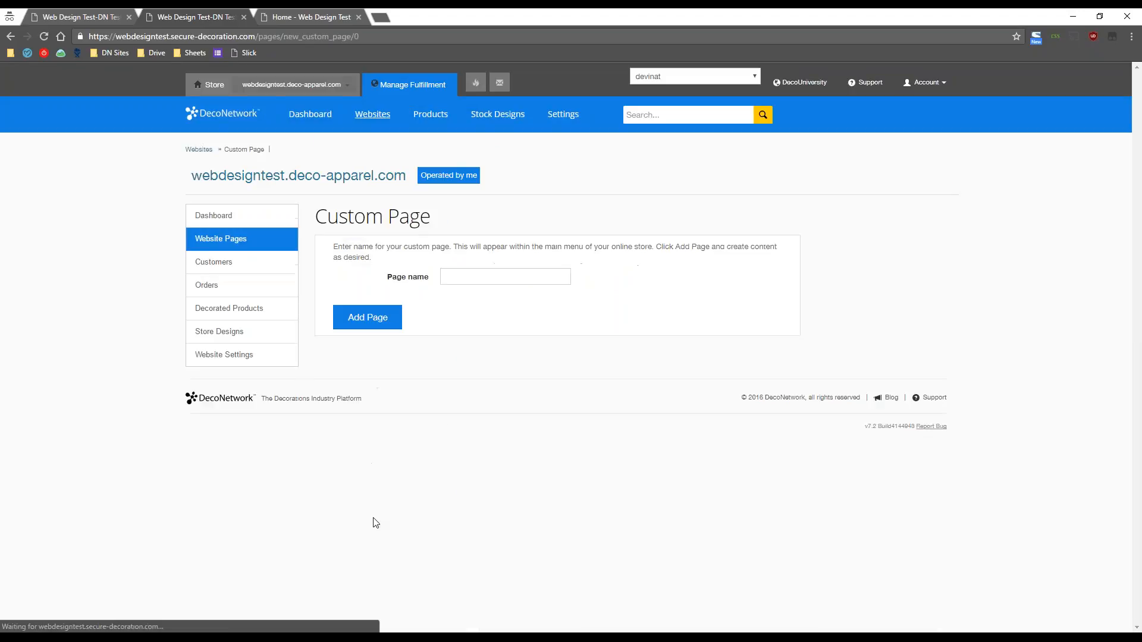
pyautogui.moveTo(452, 229); pyautogui.dragTo(314, 221)
pyautogui.click(477, 298)
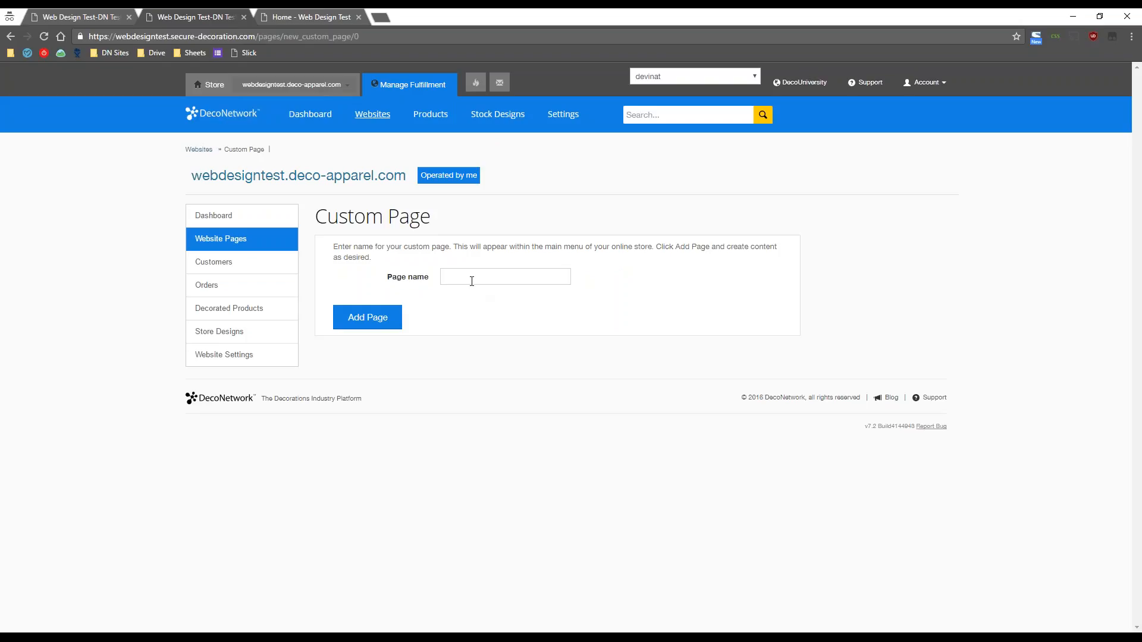
pyautogui.click(471, 280)
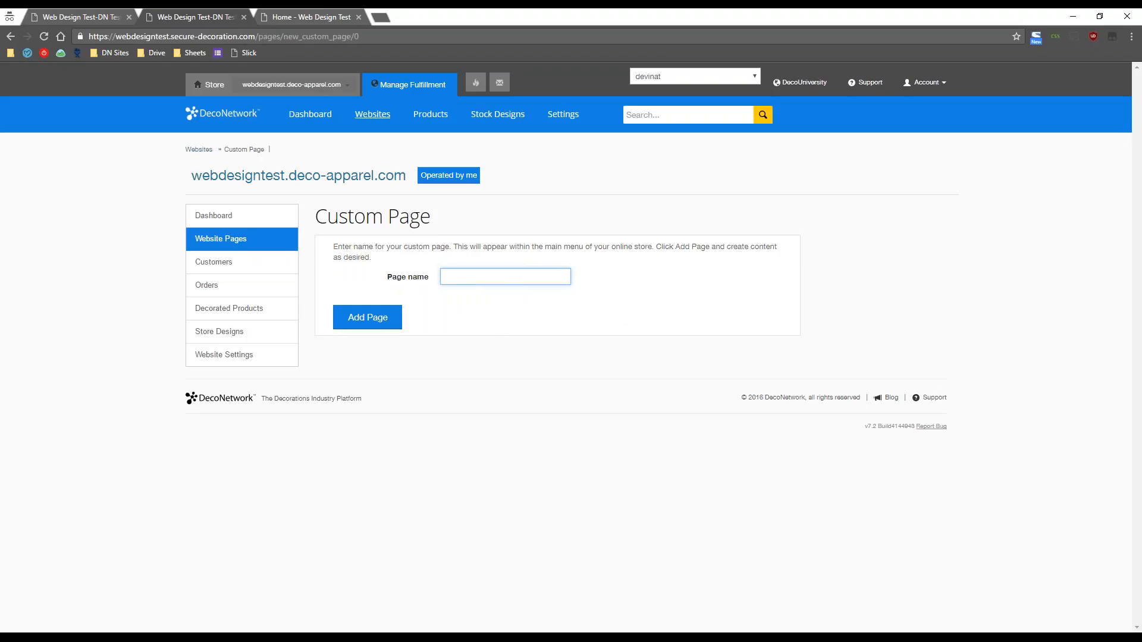
pyautogui.write('Test')
pyautogui.click(360, 320)
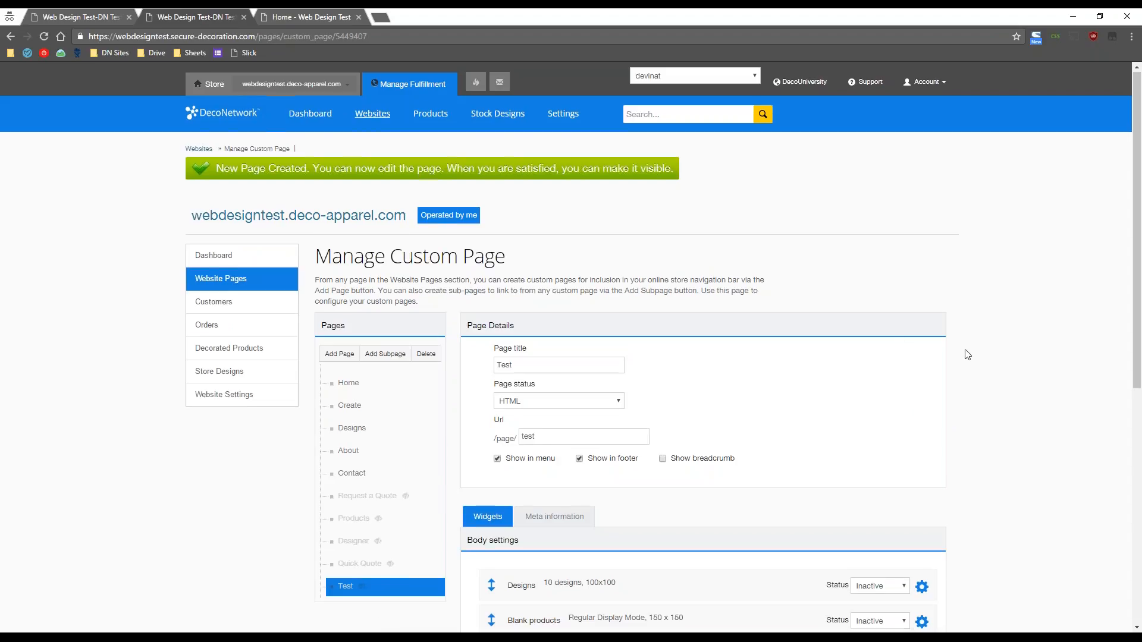
pyautogui.scroll(-3, 966, 354)
pyautogui.scroll(-1, 966, 354)
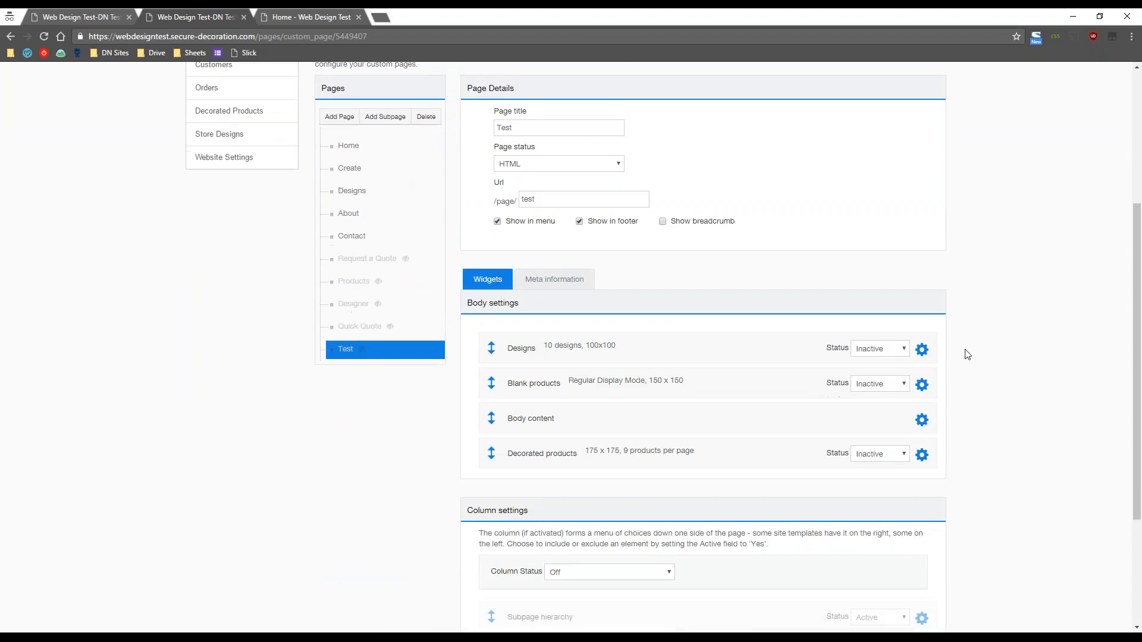
pyautogui.scroll(-1, 967, 354)
pyautogui.scroll(2, 966, 355)
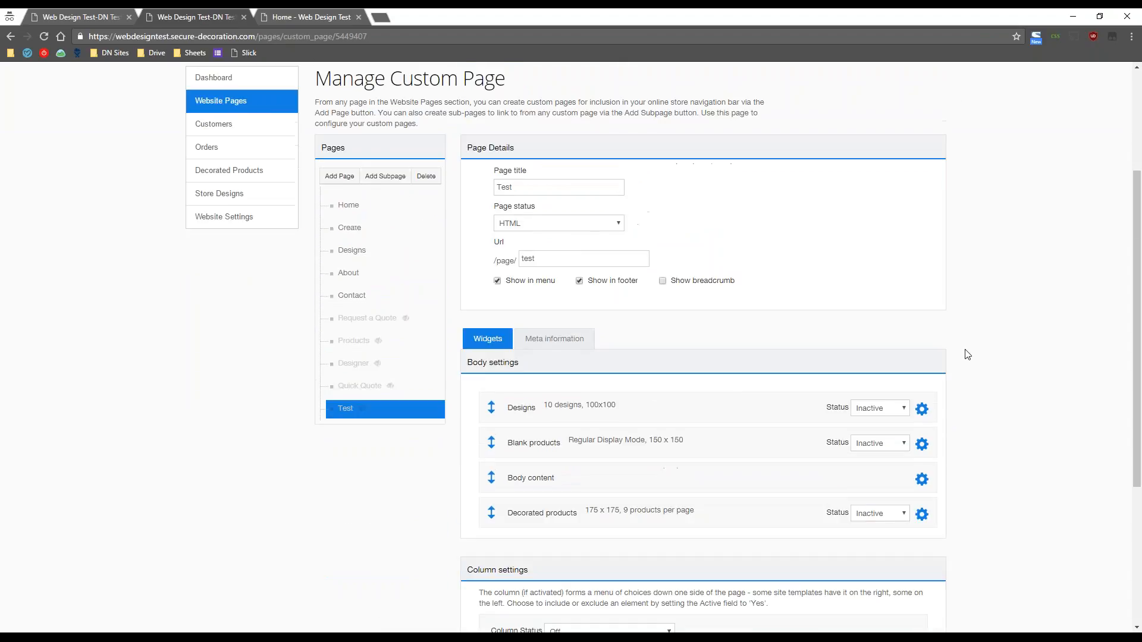
pyautogui.scroll(1, 967, 354)
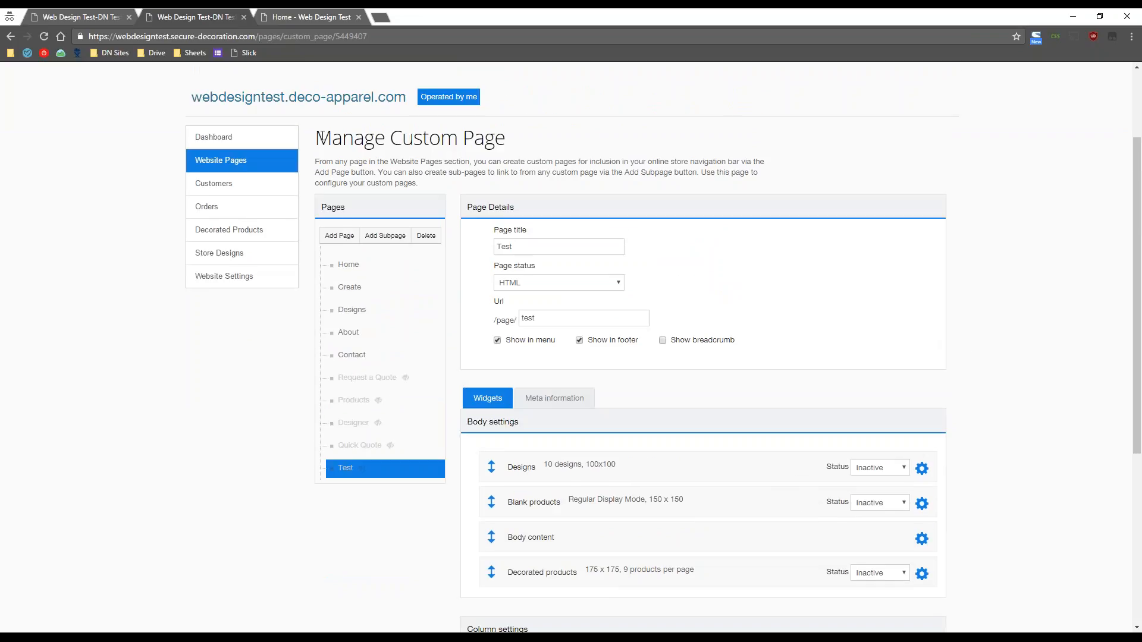
pyautogui.moveTo(319, 136); pyautogui.dragTo(594, 143)
pyautogui.click(599, 141)
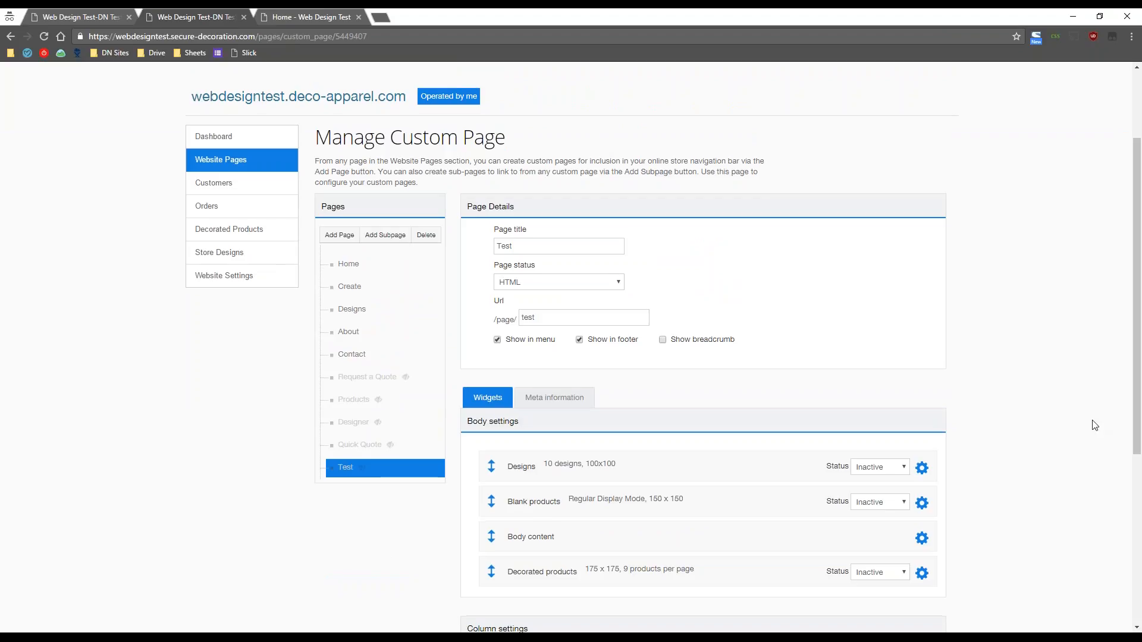
pyautogui.scroll(-2, 1094, 421)
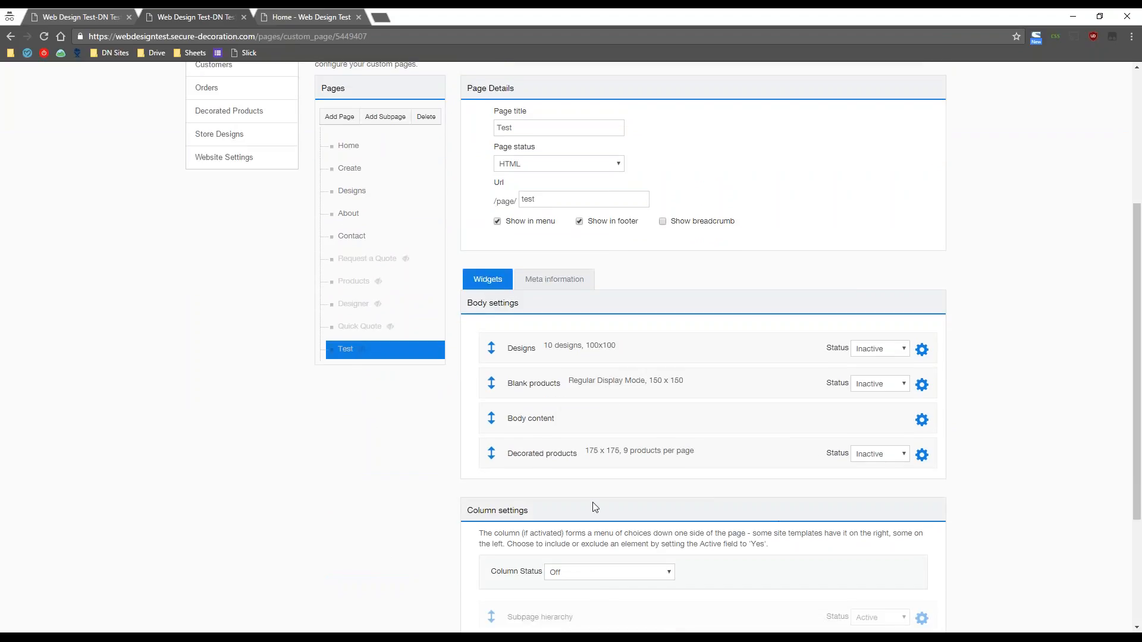
pyautogui.scroll(-3, 594, 571)
pyautogui.scroll(3, 607, 548)
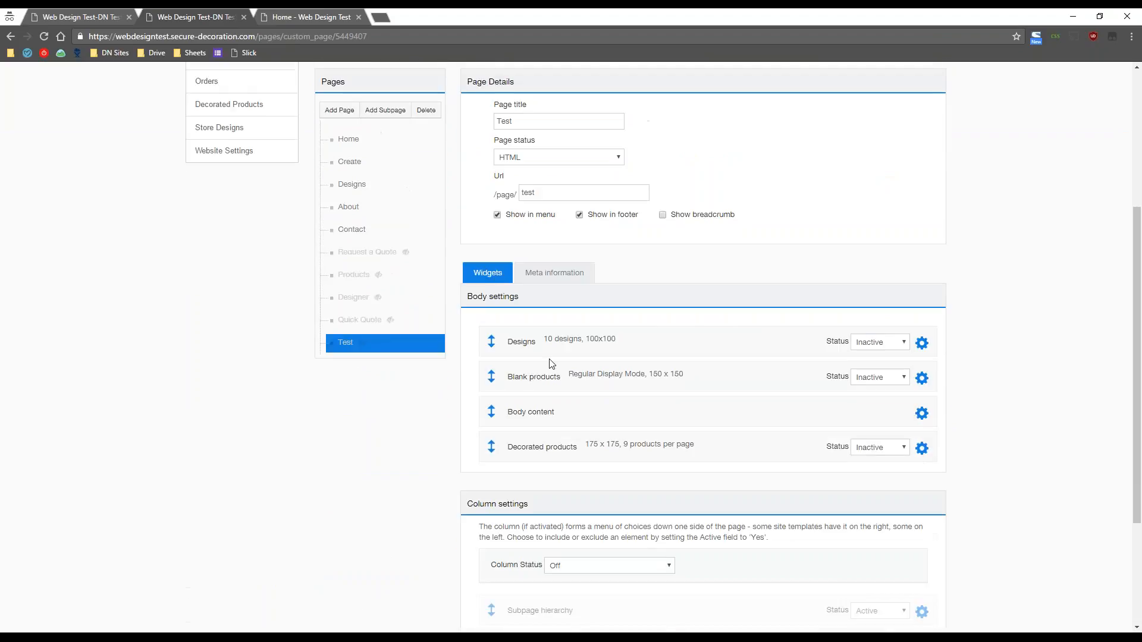
pyautogui.scroll(2, 975, 464)
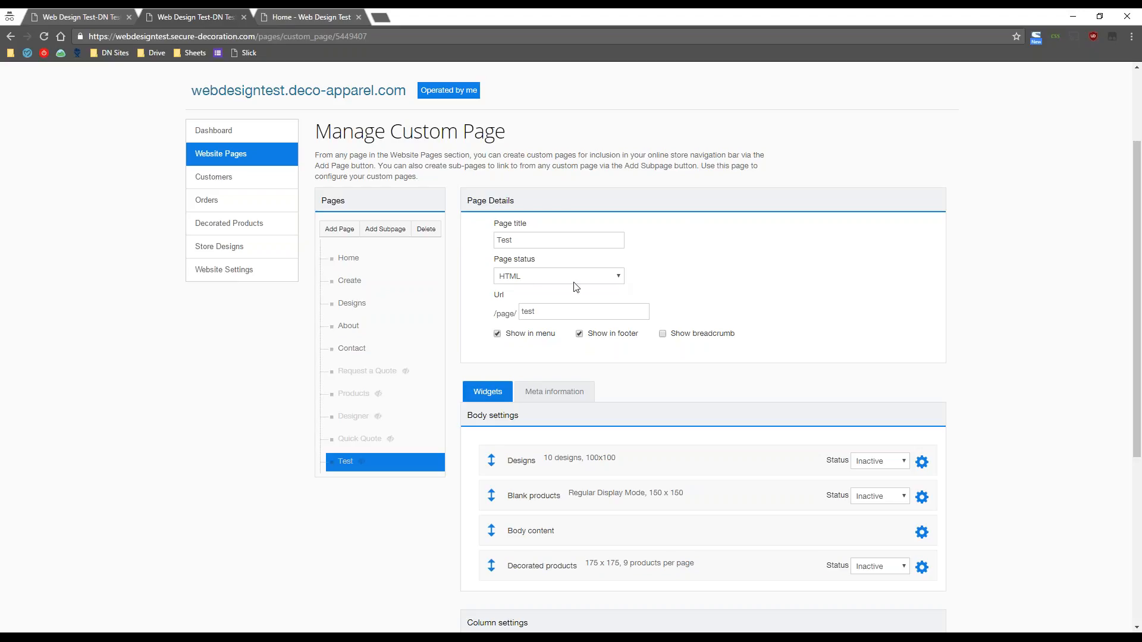
# - Try a Link page status for the Test page, leaving the link address empty
pyautogui.click(615, 278)
pyautogui.click(507, 299)
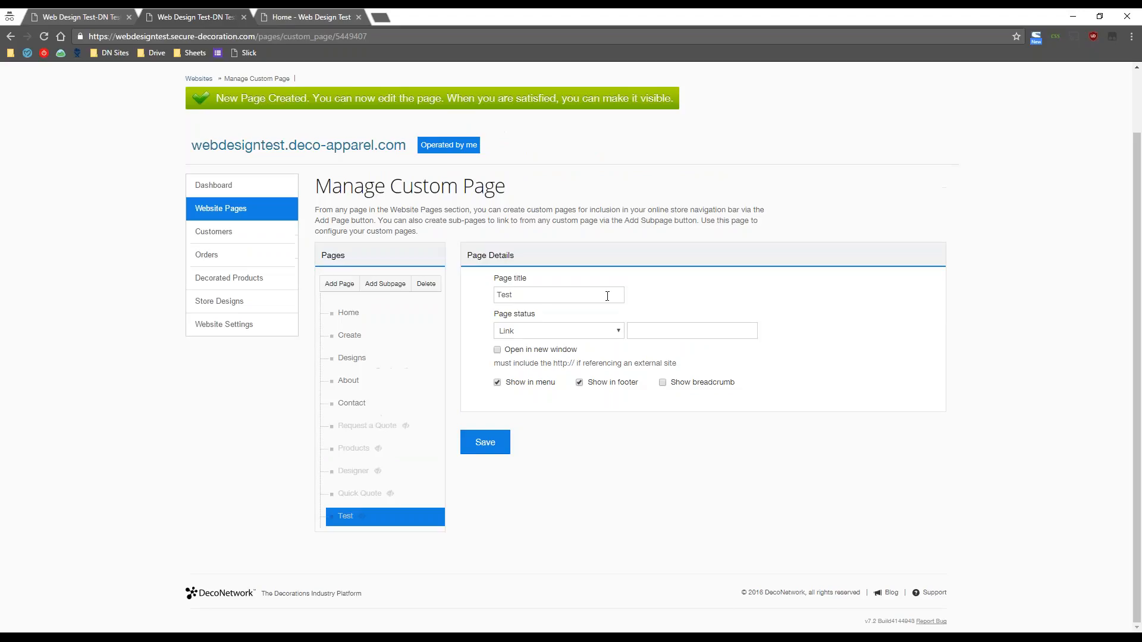
pyautogui.click(660, 331)
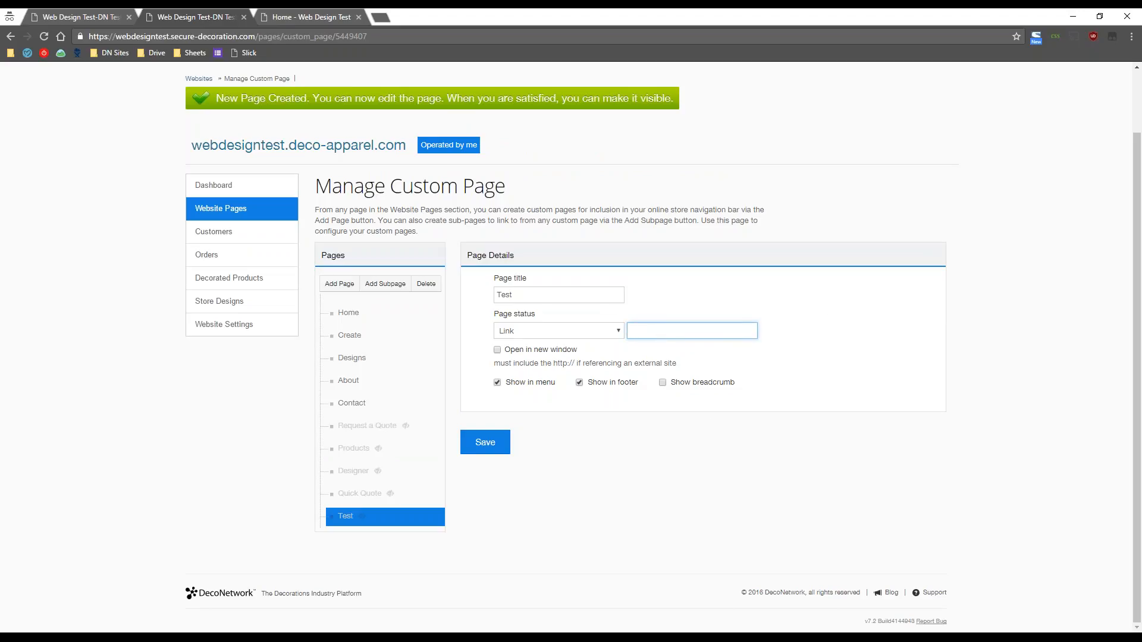
pyautogui.click(615, 510)
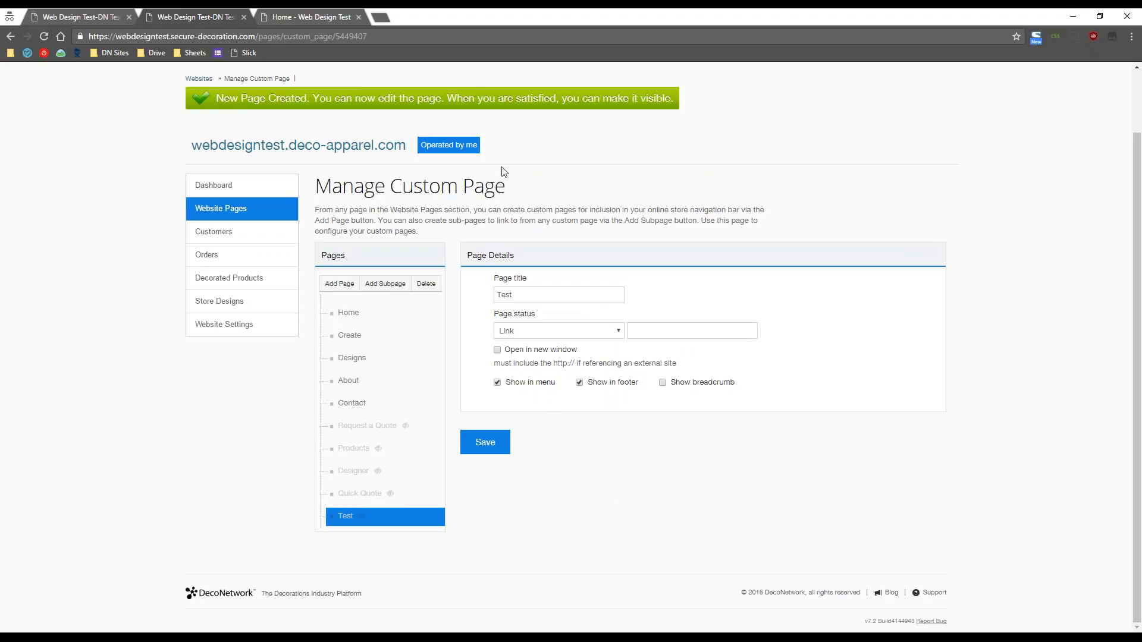
# - Check the live store, then set the Test page status back to HTML
pyautogui.click(326, 9)
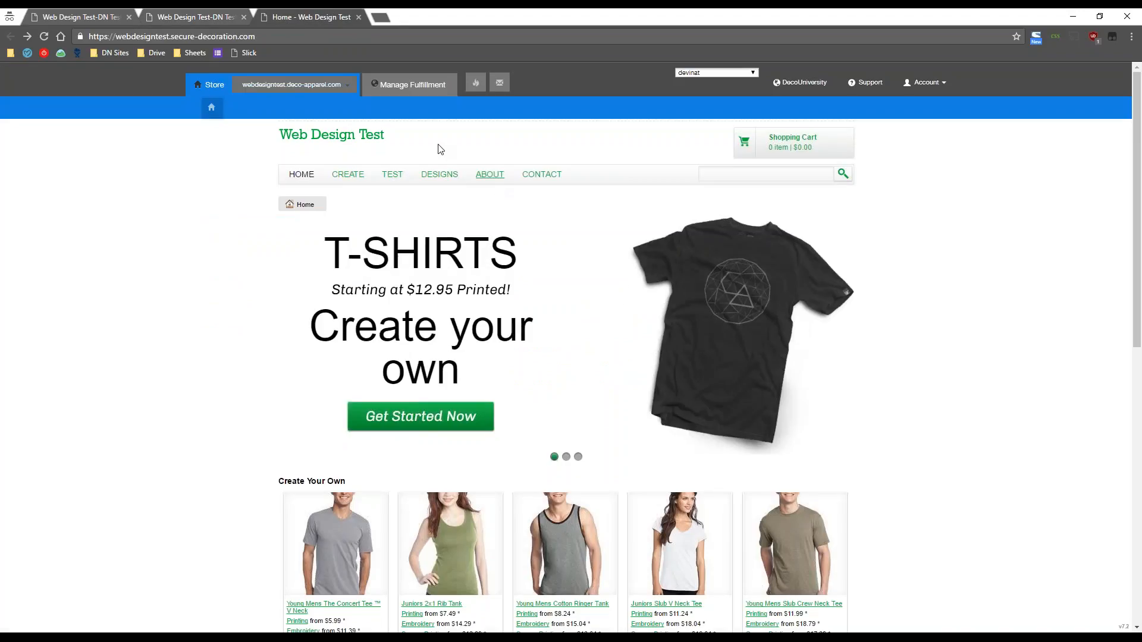
pyautogui.moveTo(490, 174)
pyautogui.click(211, 9)
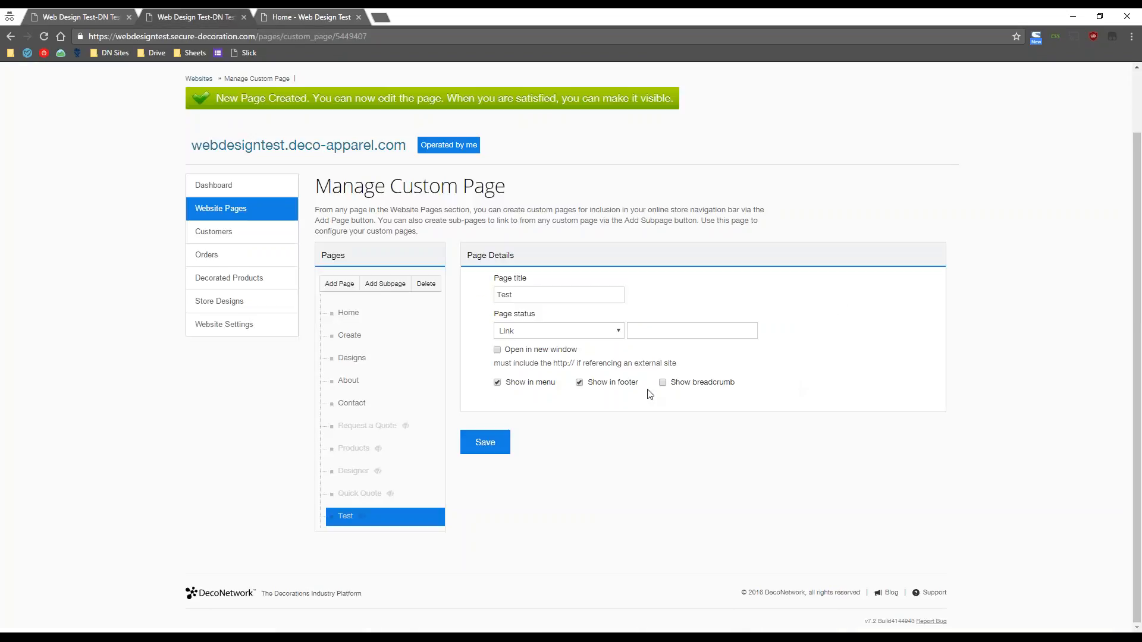
pyautogui.click(605, 327)
pyautogui.press('Down')
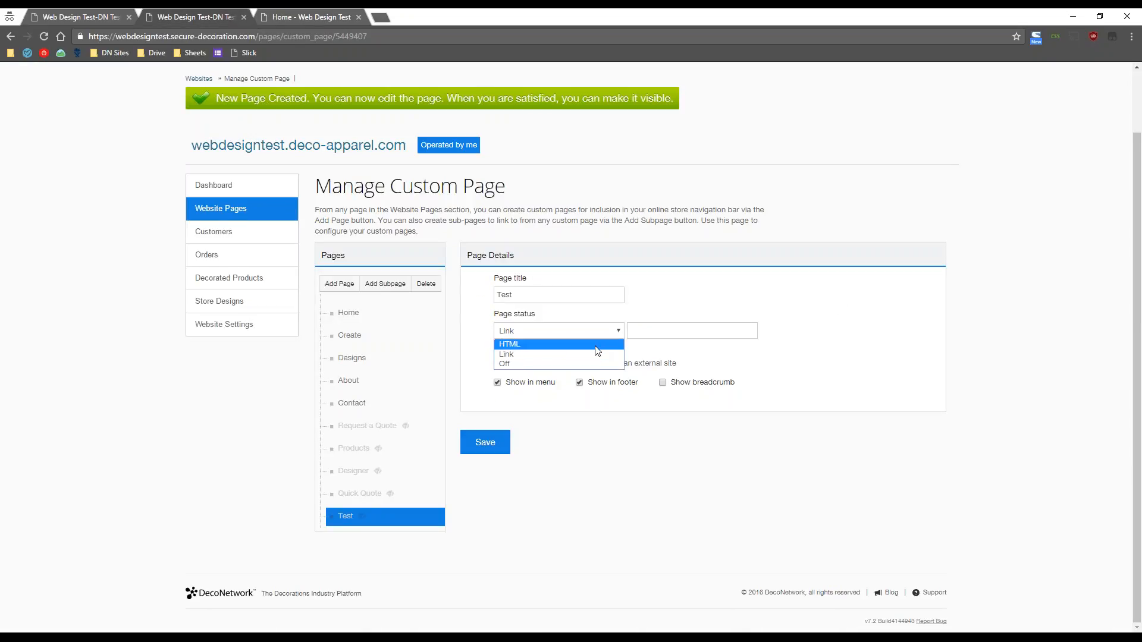
pyautogui.press('Return')
pyautogui.scroll(-2, 854, 410)
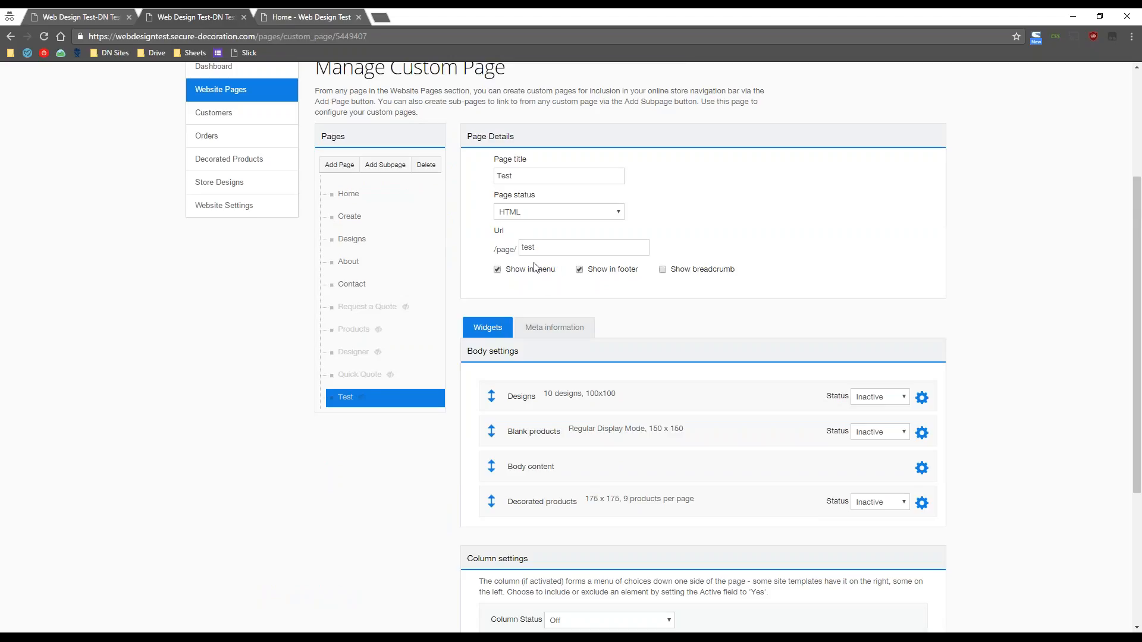
# - Check the storefront footer, where Test appears among the site links
pyautogui.click(307, 17)
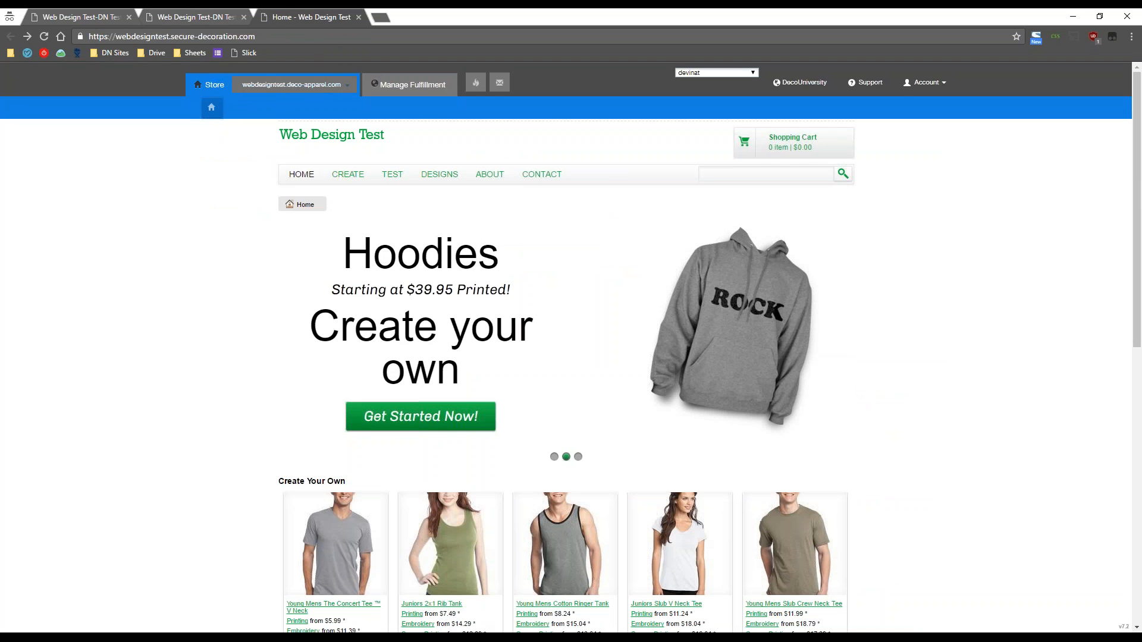
pyautogui.click(218, 16)
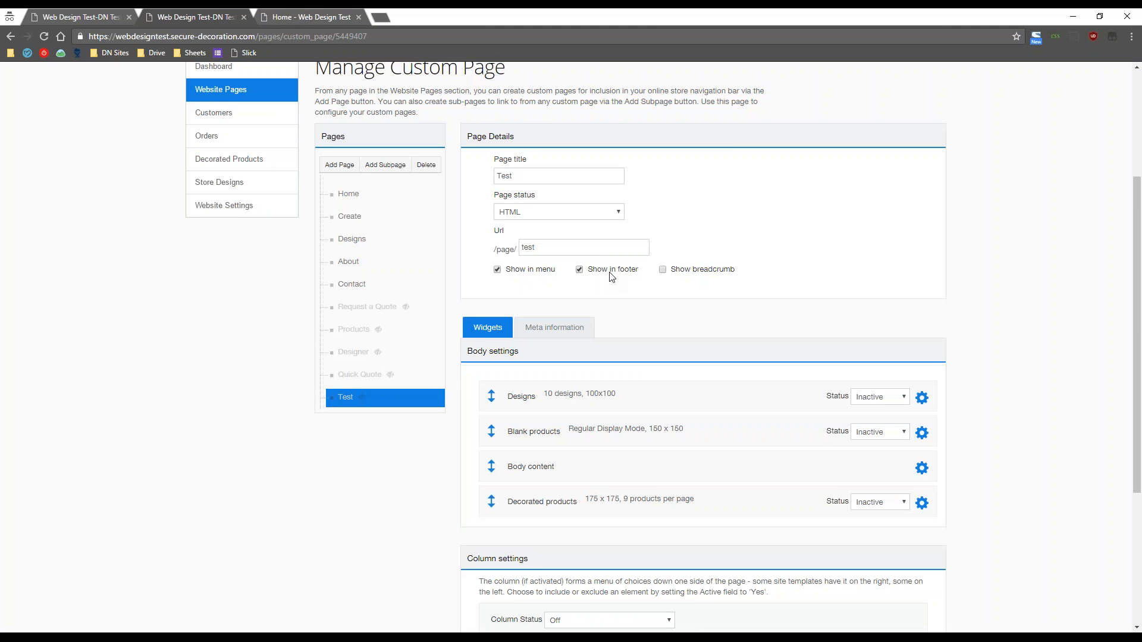
pyautogui.click(307, 17)
pyautogui.scroll(-3, 236, 421)
pyautogui.scroll(-7, 236, 421)
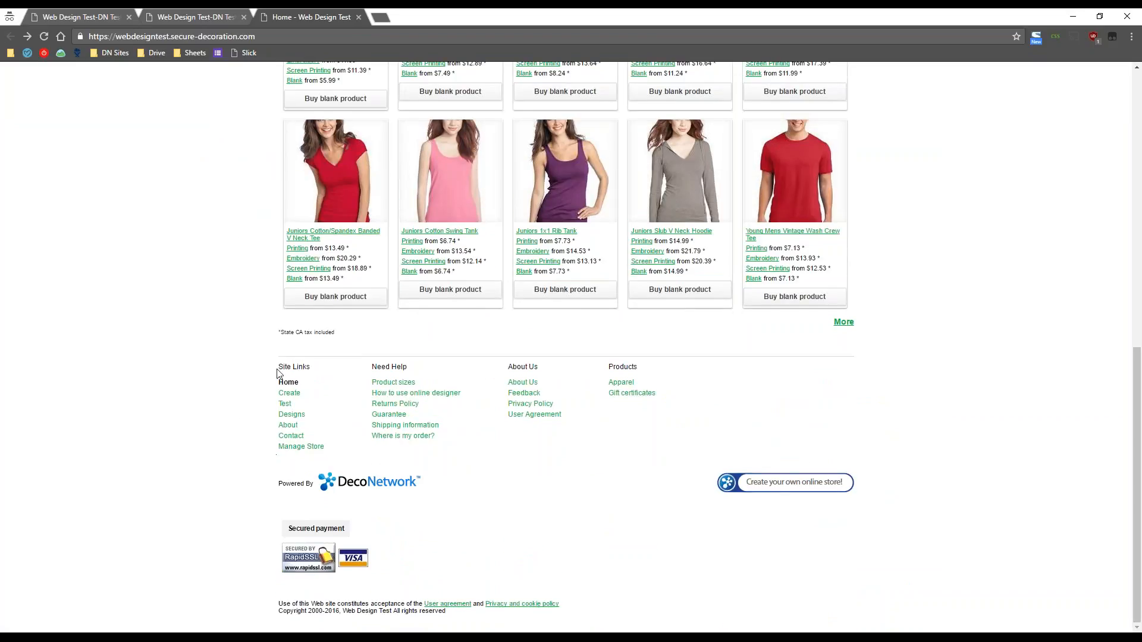
pyautogui.moveTo(277, 368)
pyautogui.mouseDown()
pyautogui.moveTo(317, 367)
pyautogui.moveTo(276, 364)
pyautogui.mouseUp()
pyautogui.click(329, 371)
pyautogui.click(285, 370)
pyautogui.click(206, 14)
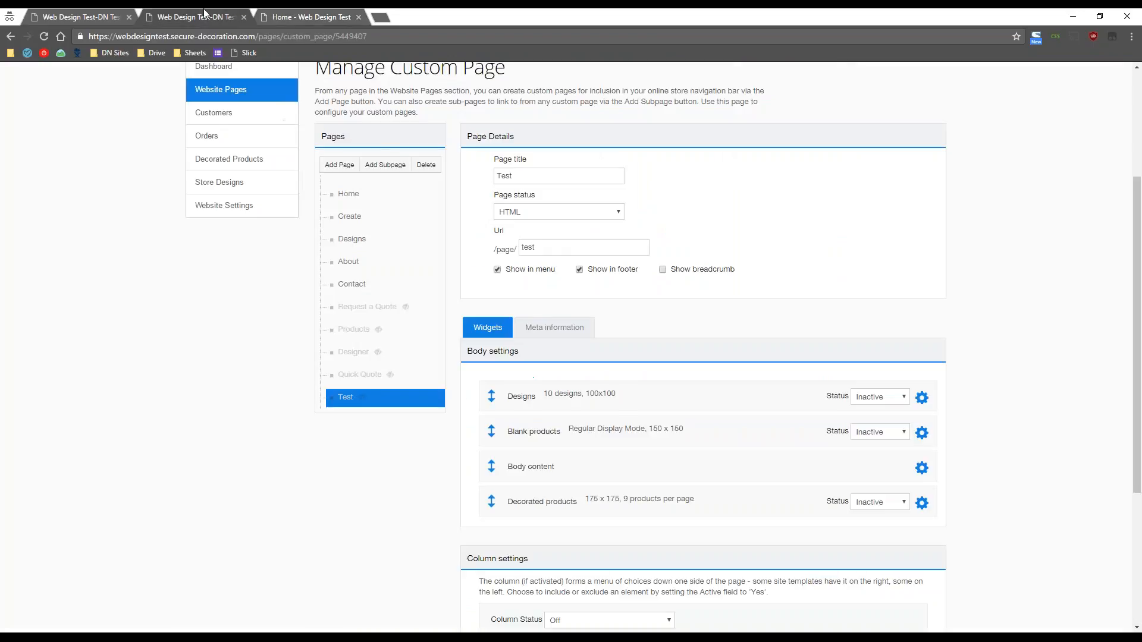
# - Recheck the storefront home page and leave the Test page's URL slug as test
pyautogui.scroll(1, 325, 503)
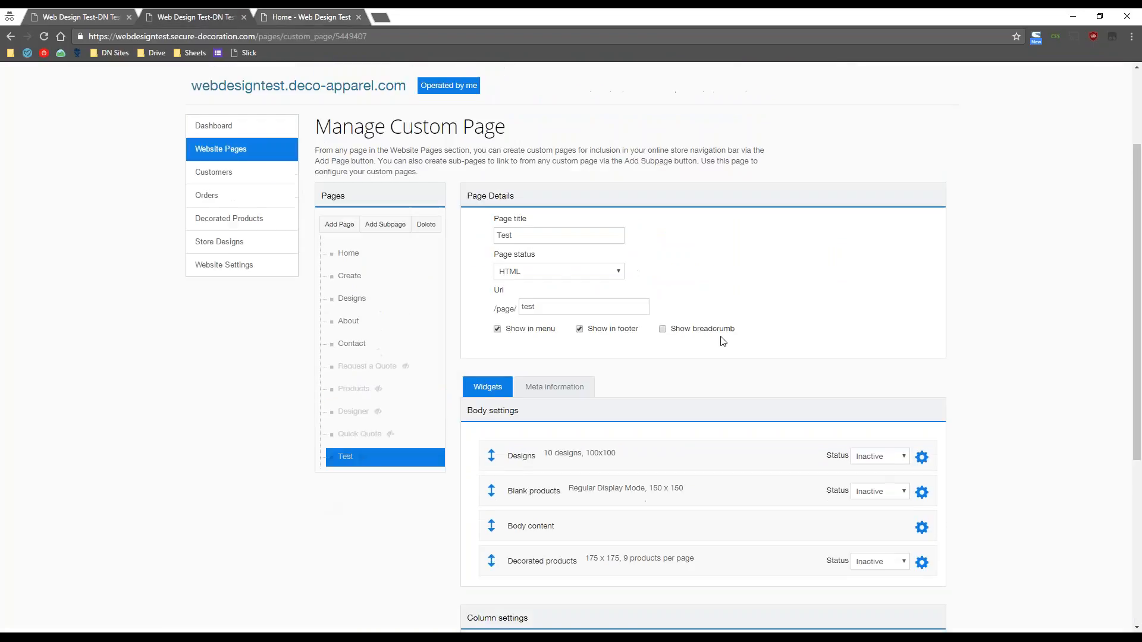
pyautogui.scroll(-1, 724, 338)
pyautogui.scroll(1, 724, 337)
pyautogui.click(309, 16)
pyautogui.scroll(10, 183, 430)
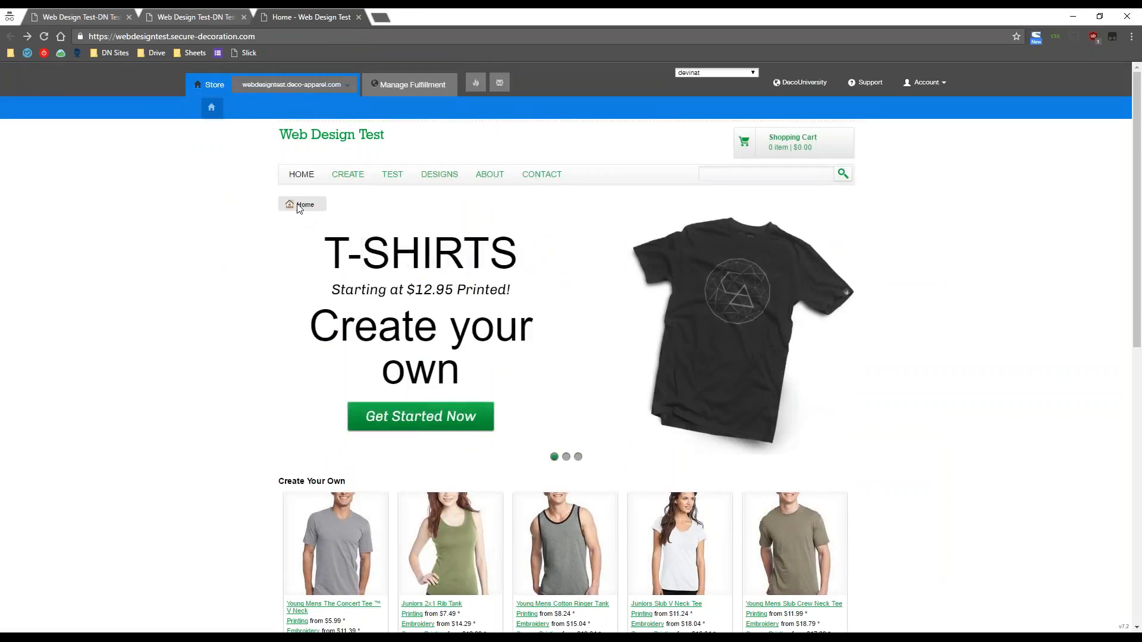
pyautogui.click(209, 12)
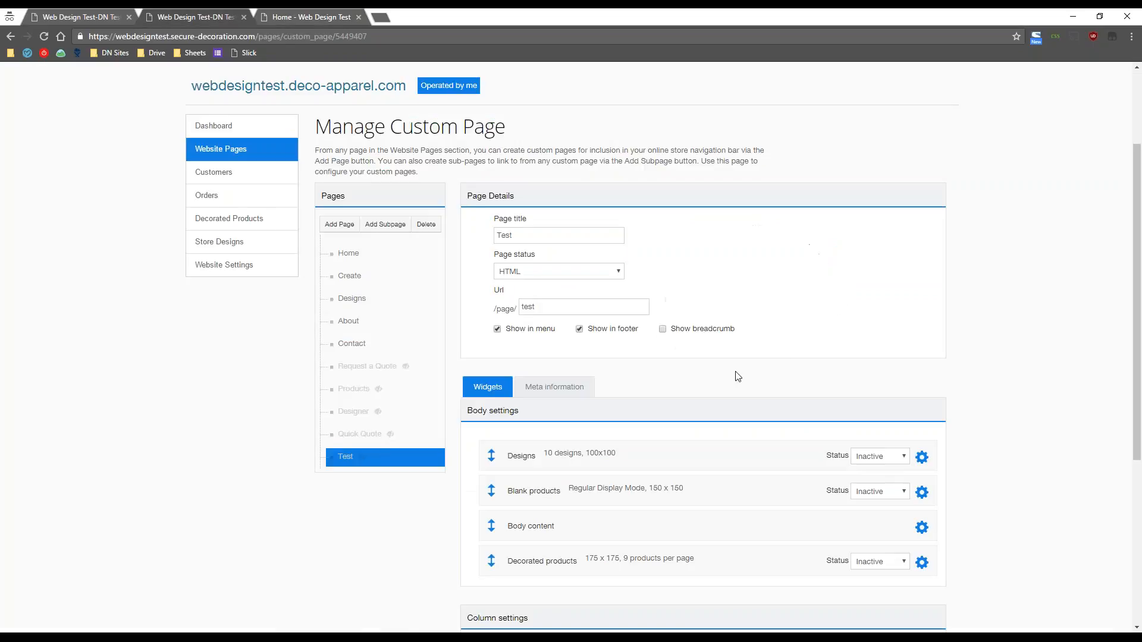
pyautogui.scroll(-1, 768, 351)
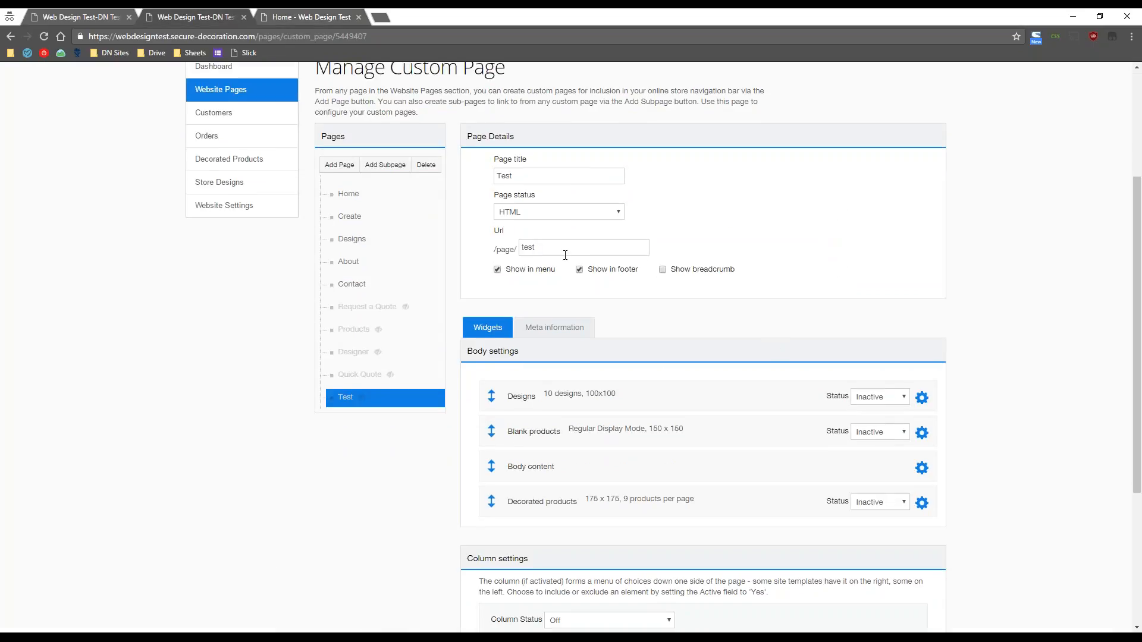
pyautogui.moveTo(560, 250); pyautogui.dragTo(480, 248)
pyautogui.click(700, 237)
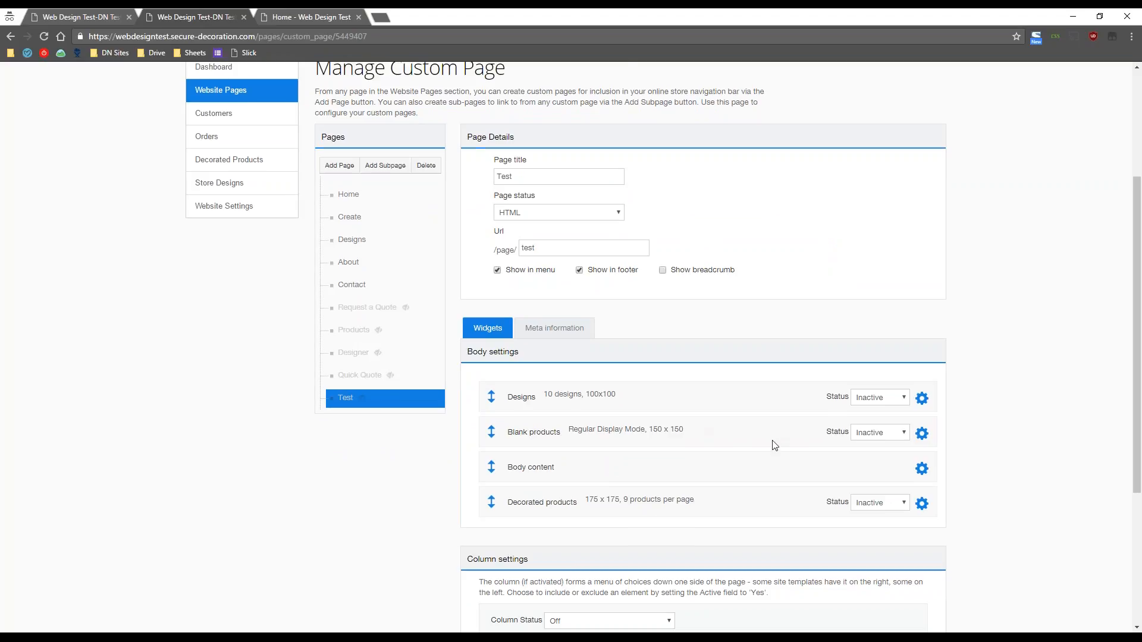
# - Save the Test page settings
pyautogui.scroll(3, 774, 446)
pyautogui.scroll(1, 774, 445)
pyautogui.scroll(-10, 775, 445)
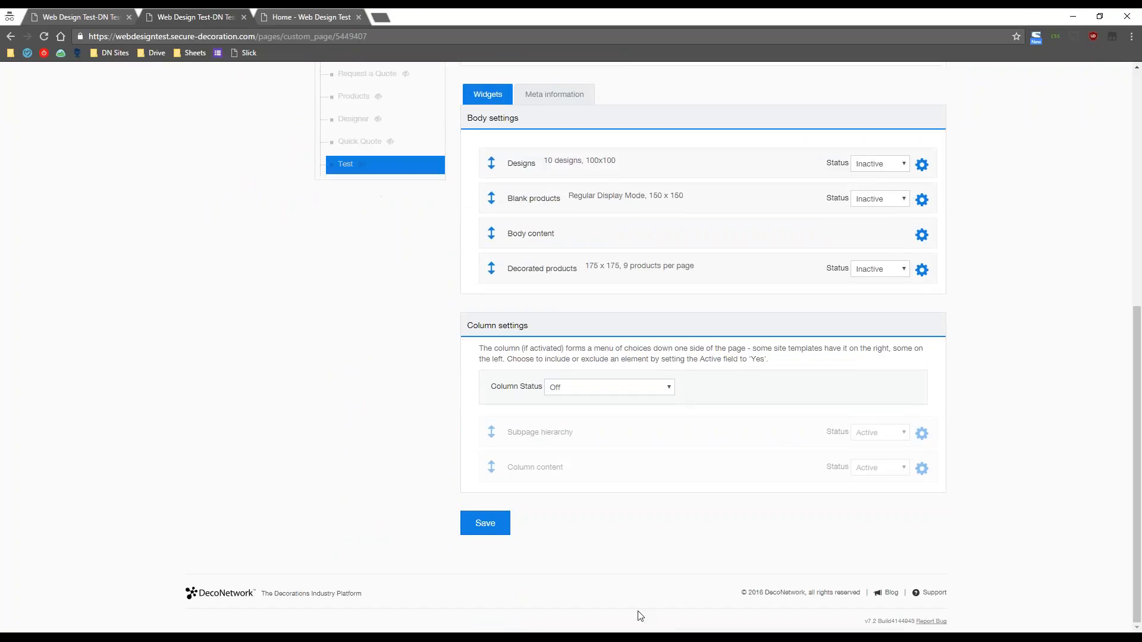
pyautogui.click(482, 528)
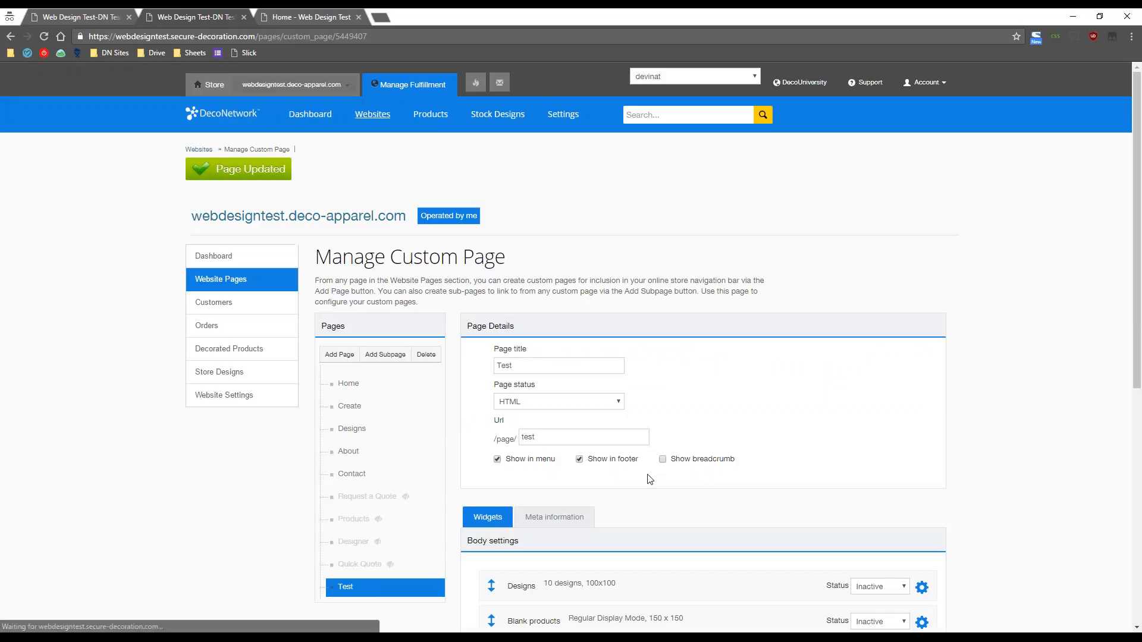
# - Drag Test up the Pages list past Designs and drop it directly after Contact
pyautogui.scroll(-6, 631, 357)
pyautogui.scroll(3, 659, 389)
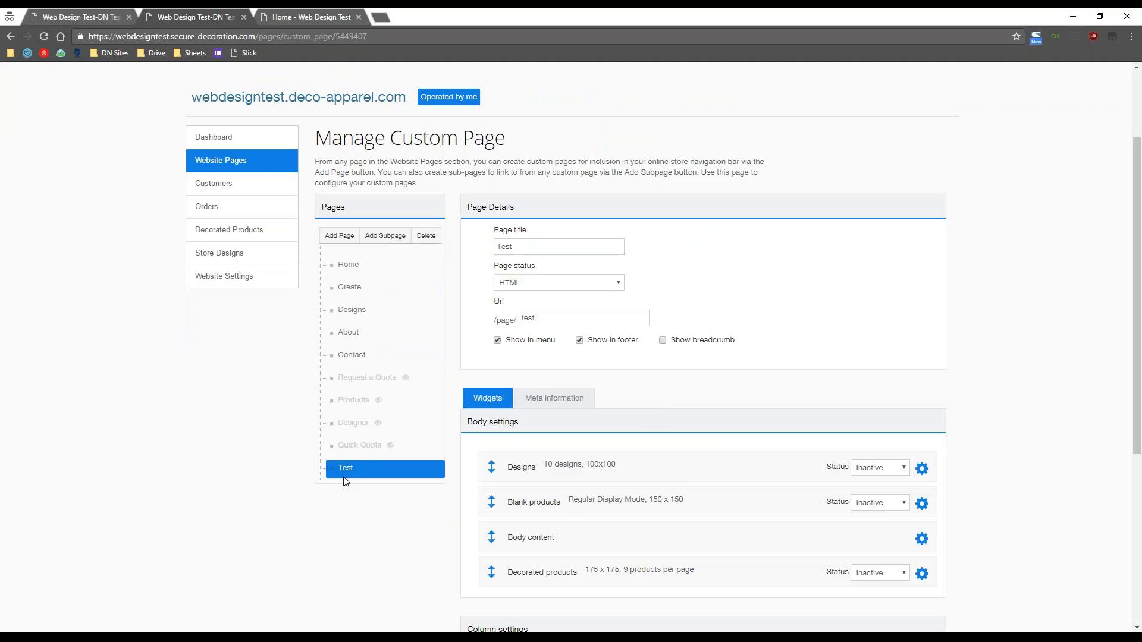
pyautogui.moveTo(348, 470); pyautogui.dragTo(347, 331)
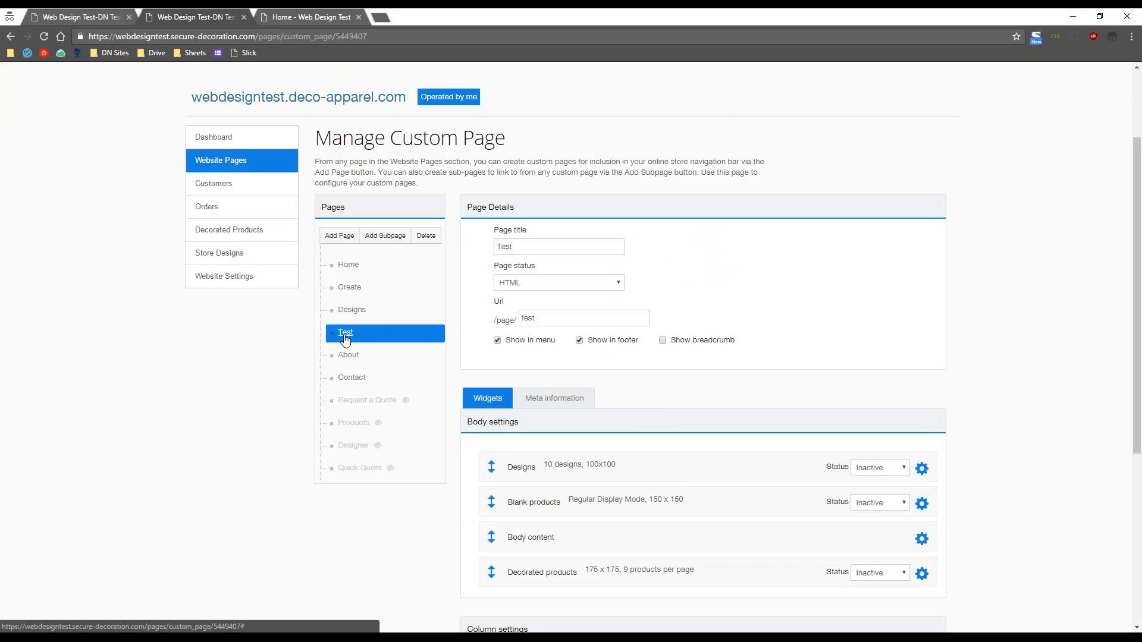
pyautogui.moveTo(345, 339); pyautogui.dragTo(350, 317)
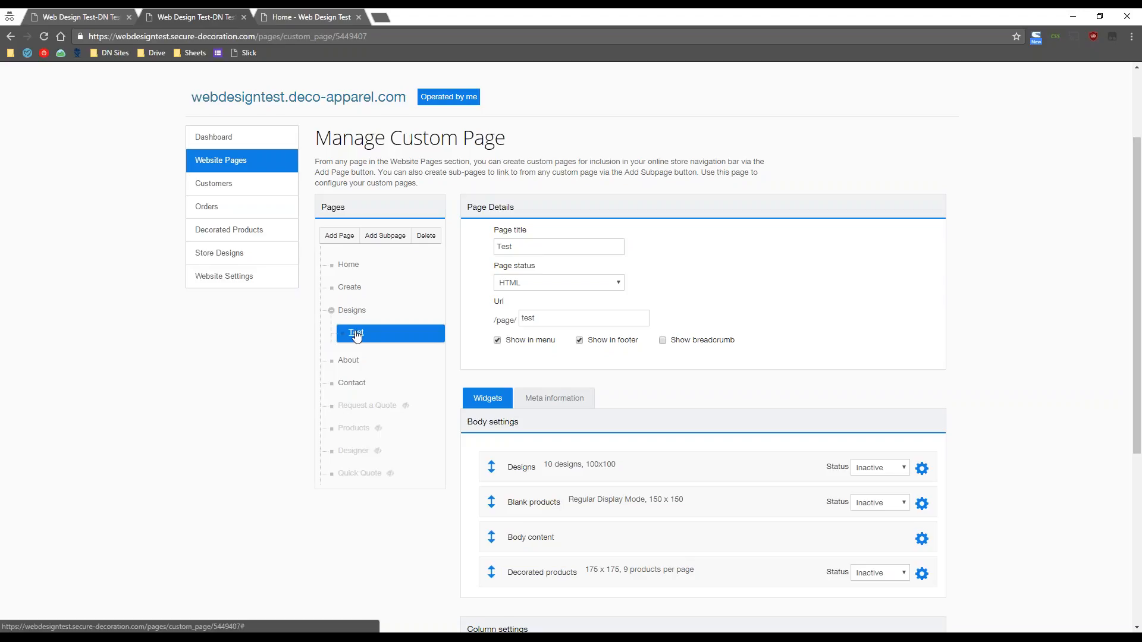
pyautogui.moveTo(357, 336); pyautogui.dragTo(352, 402)
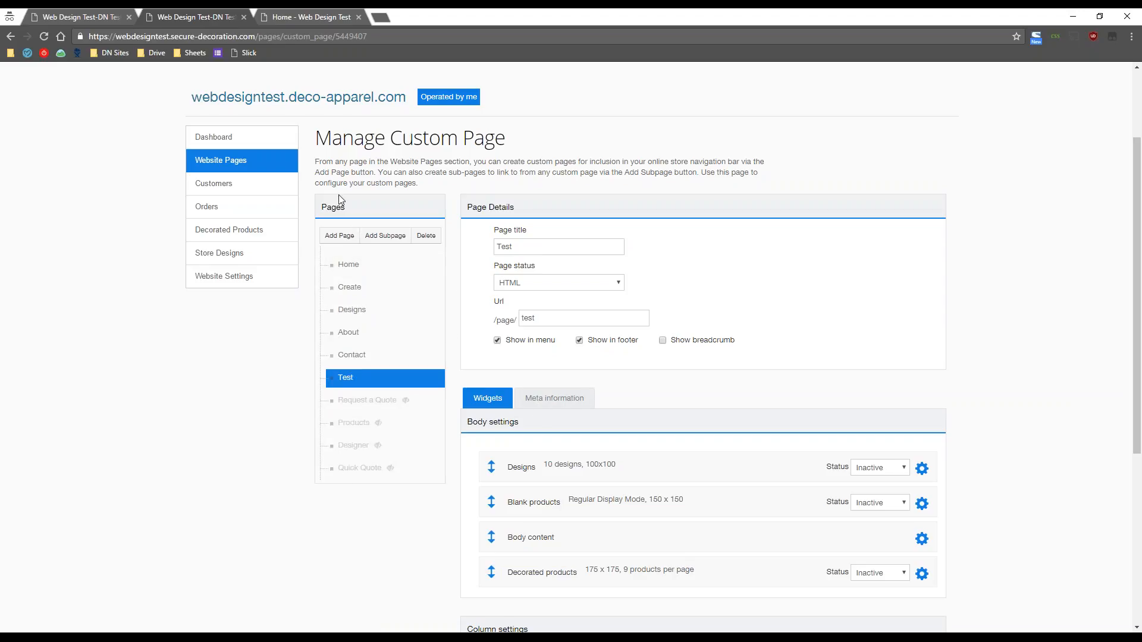
pyautogui.click(296, 16)
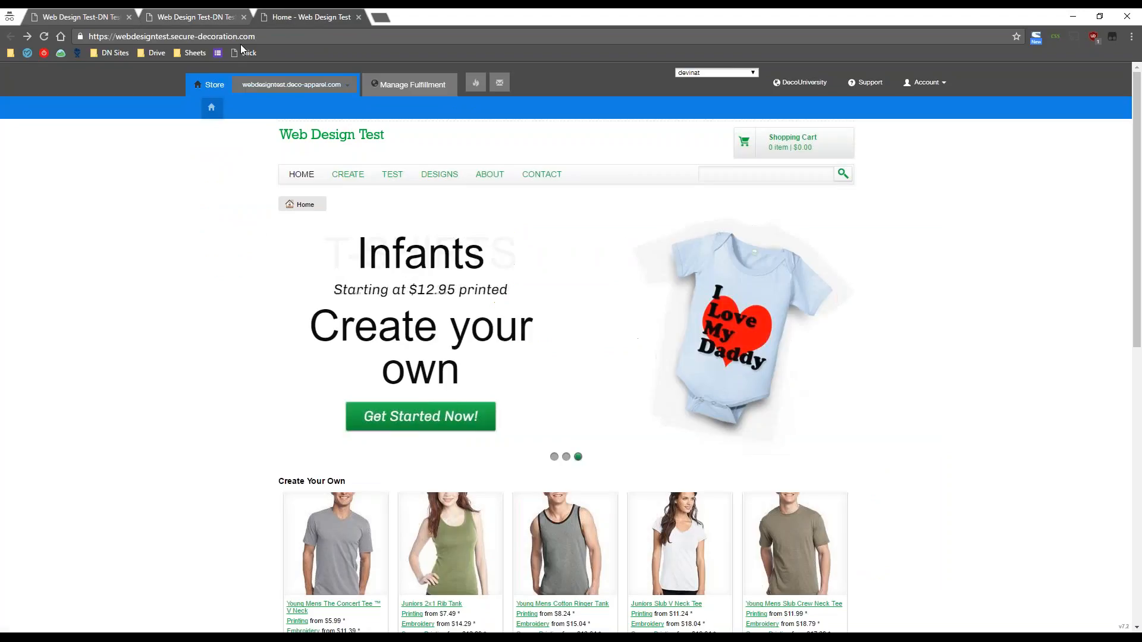
pyautogui.click(47, 39)
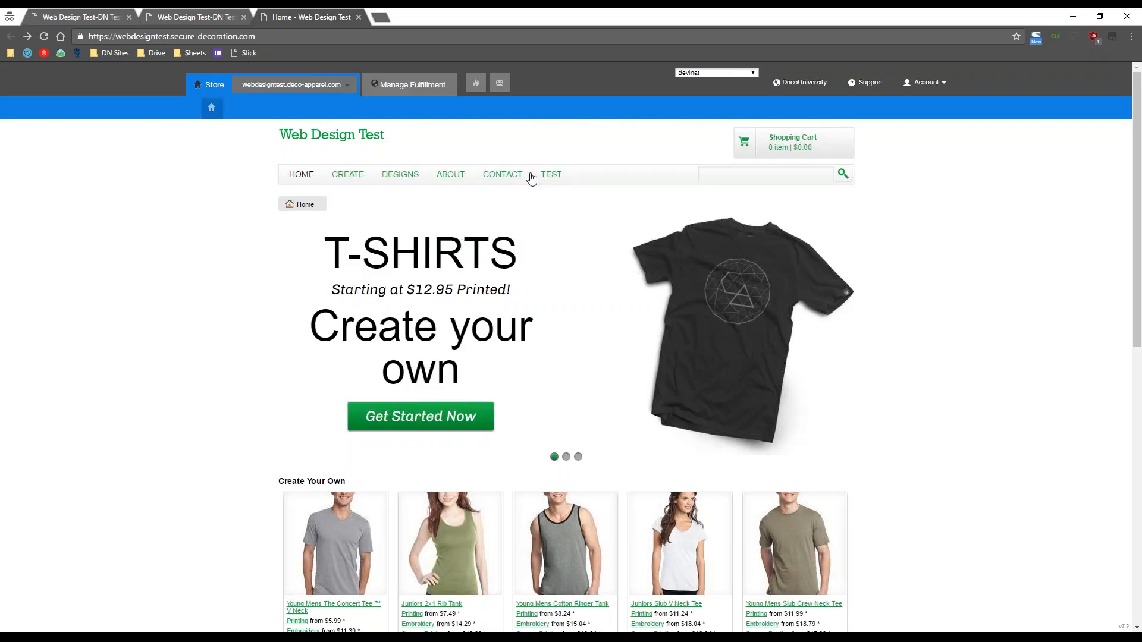
pyautogui.click(209, 15)
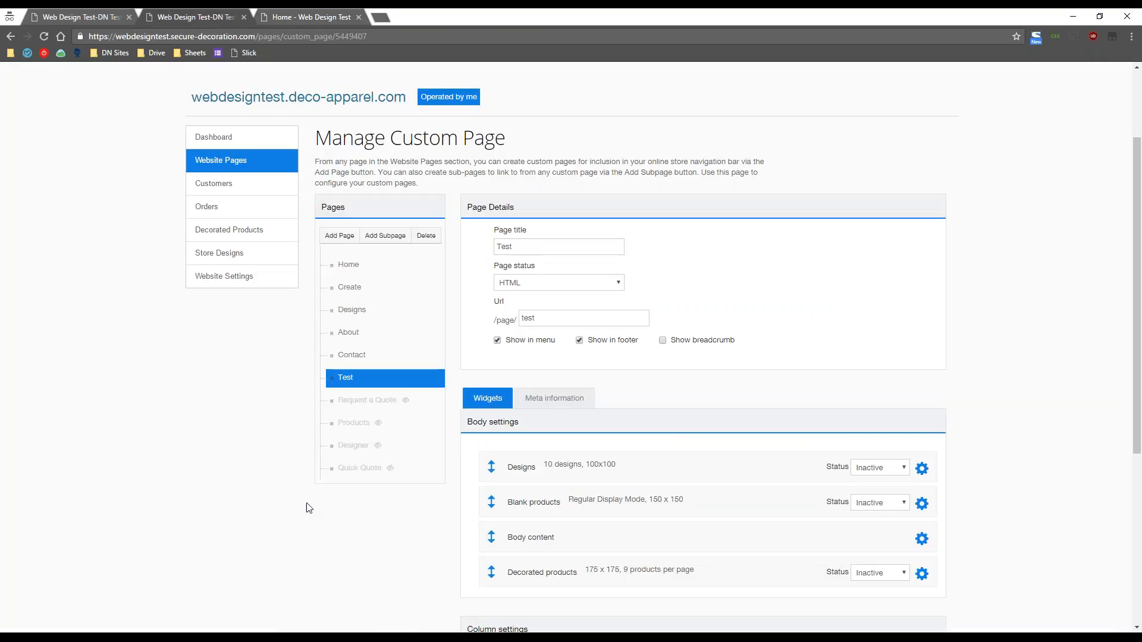
pyautogui.click(398, 266)
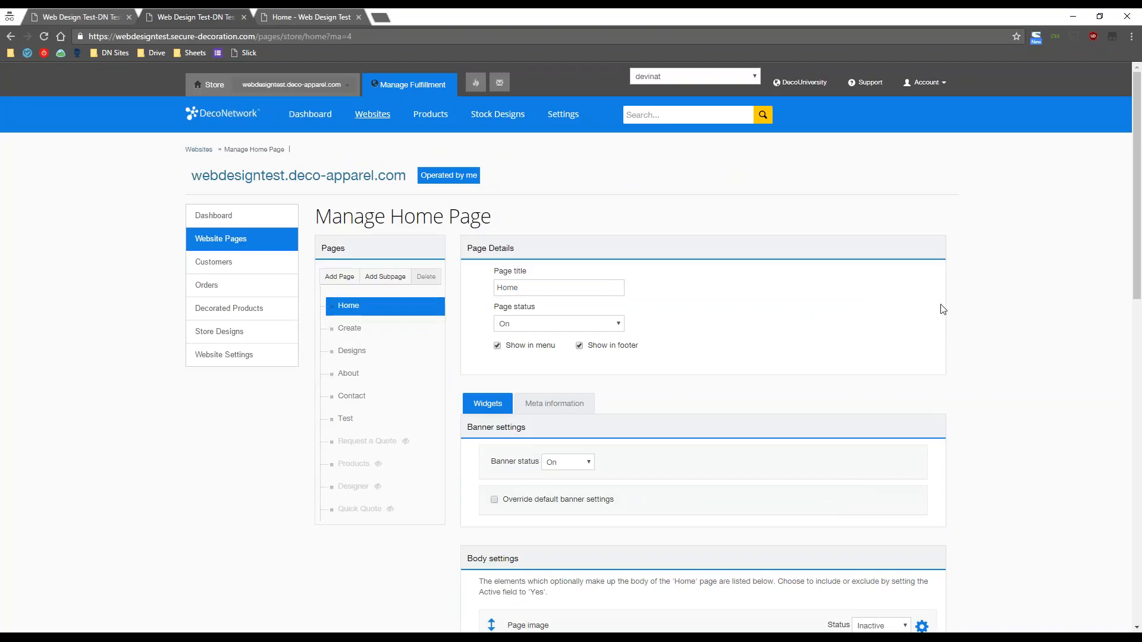
pyautogui.scroll(-3, 940, 308)
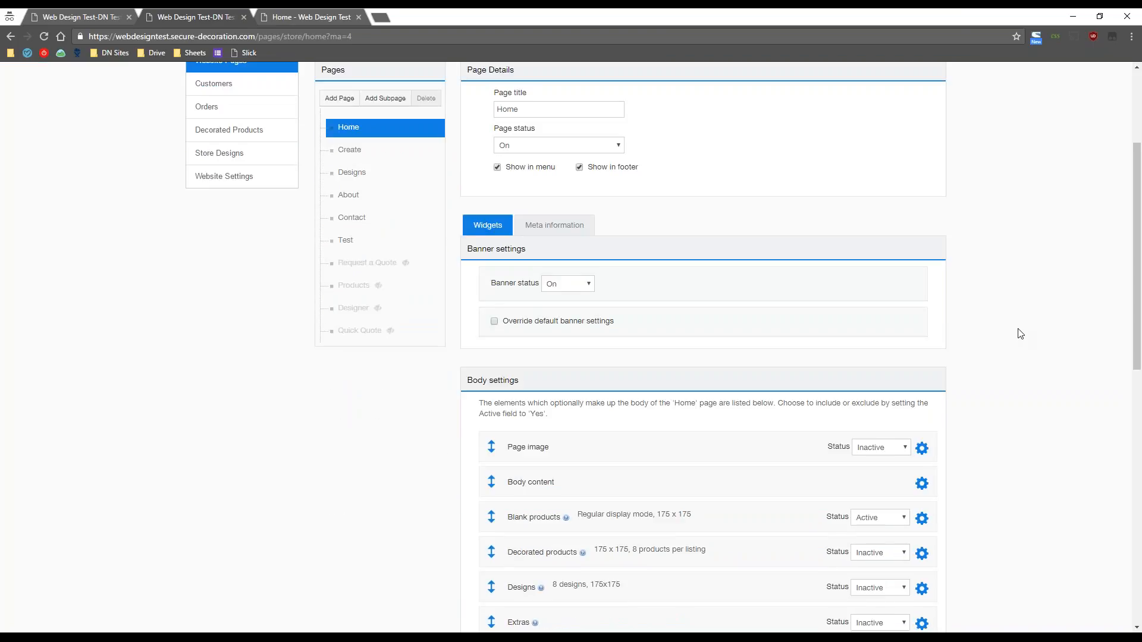
pyautogui.scroll(-1, 1021, 334)
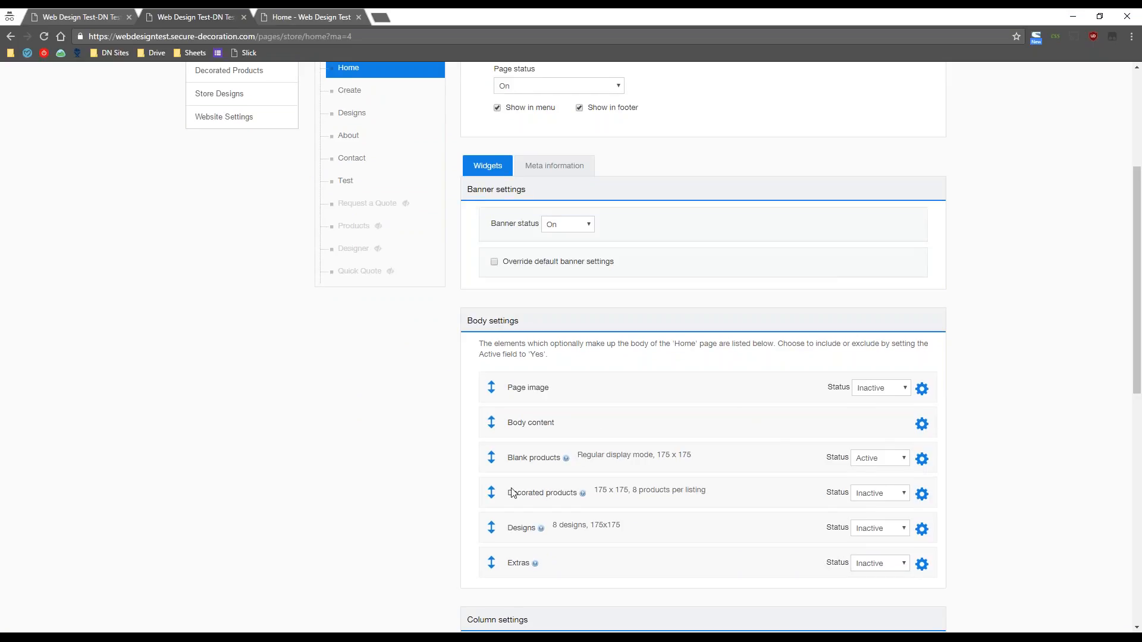
pyautogui.scroll(-2, 1027, 454)
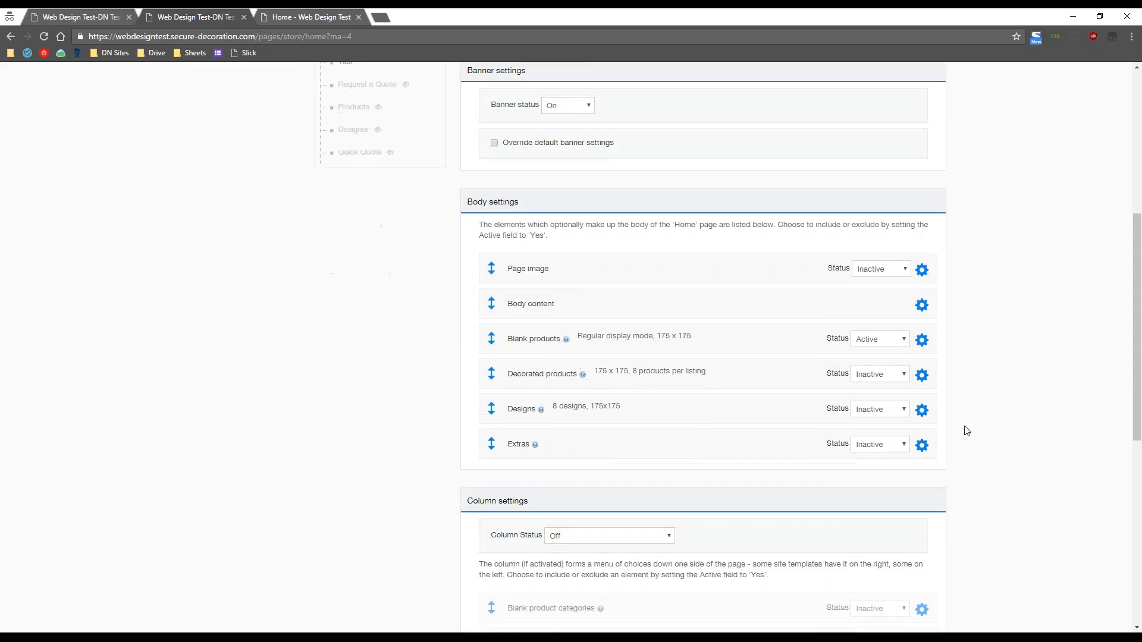
pyautogui.moveTo(491, 340)
pyautogui.mouseDown()
pyautogui.moveTo(492, 385)
pyautogui.moveTo(489, 288)
pyautogui.moveTo(487, 346)
pyautogui.mouseUp()
pyautogui.scroll(1, 1045, 429)
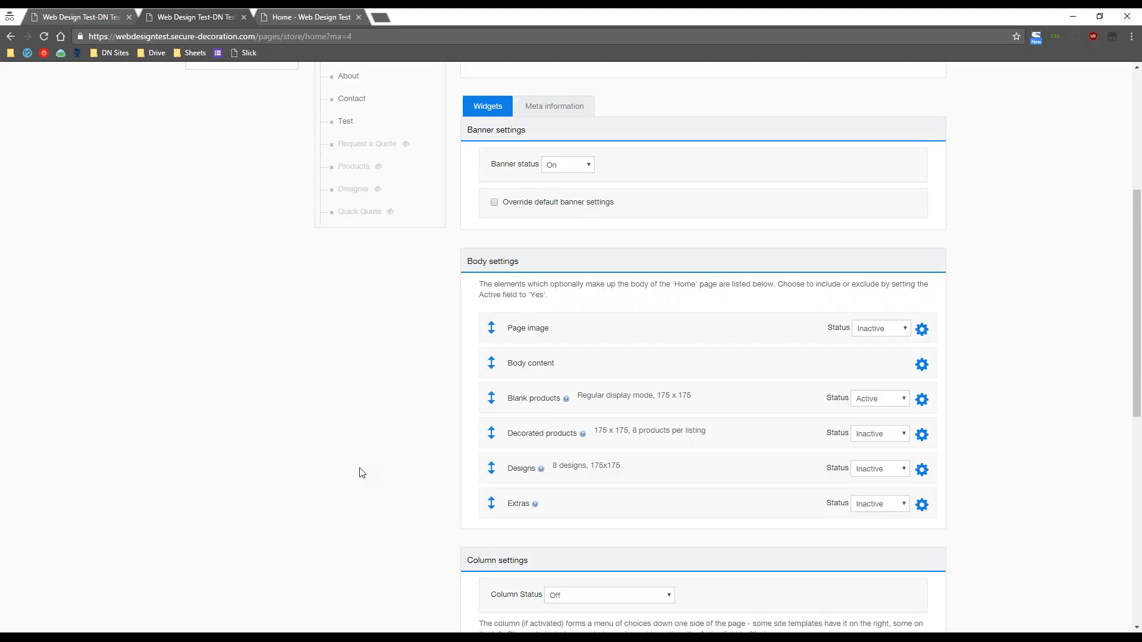
pyautogui.scroll(-1, 362, 473)
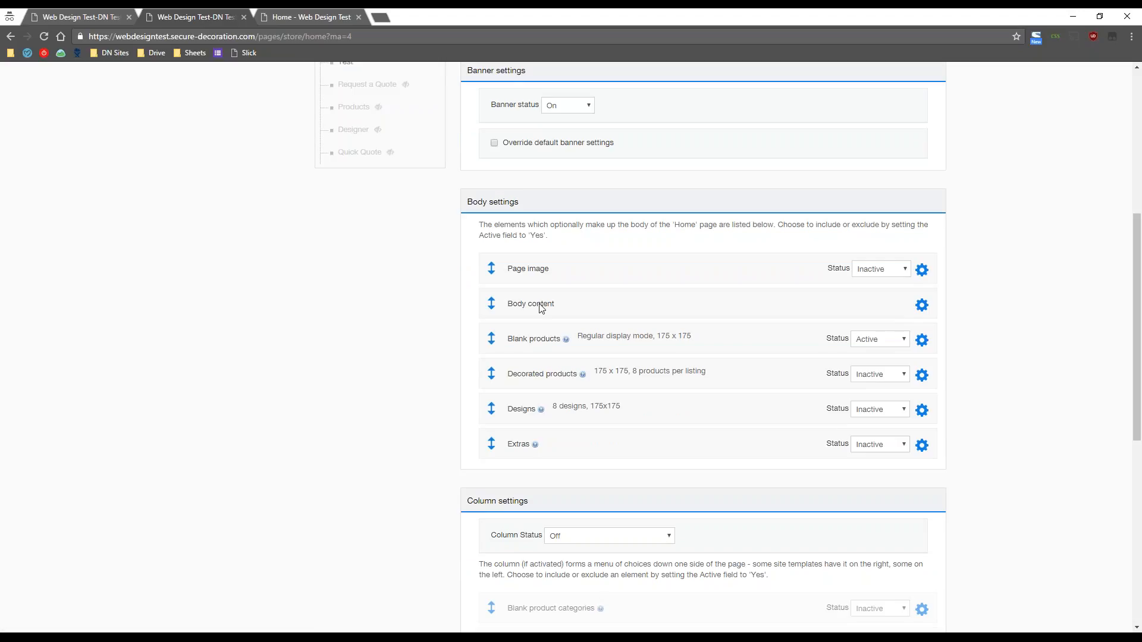
pyautogui.moveTo(491, 307)
pyautogui.mouseDown()
pyautogui.moveTo(467, 301)
pyautogui.moveTo(463, 311)
pyautogui.moveTo(489, 311)
pyautogui.mouseUp()
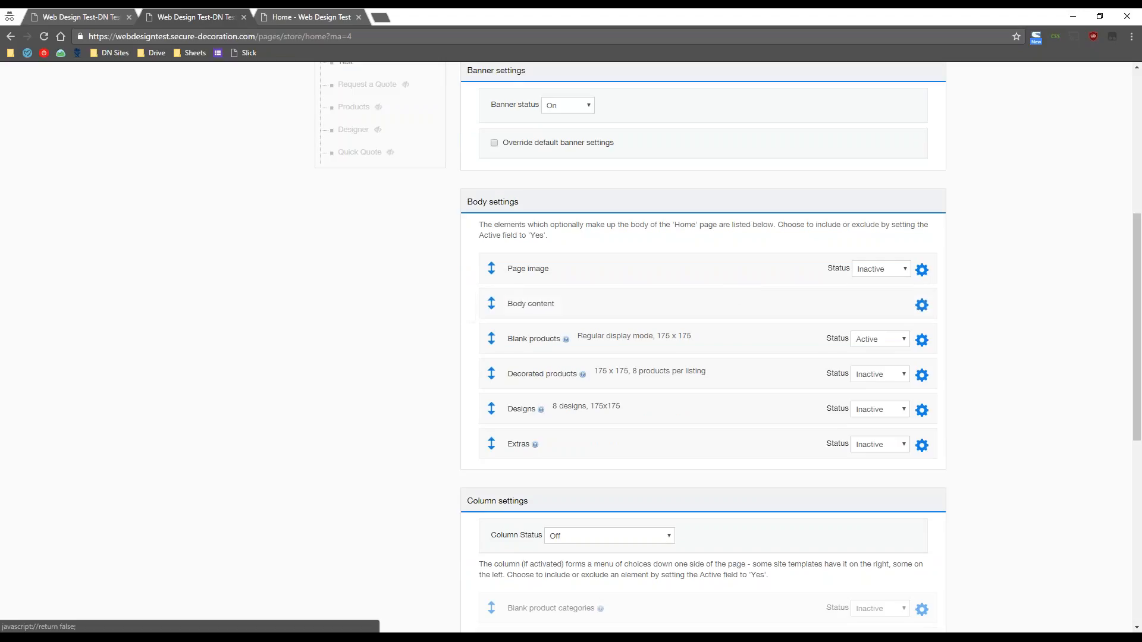
pyautogui.click(922, 307)
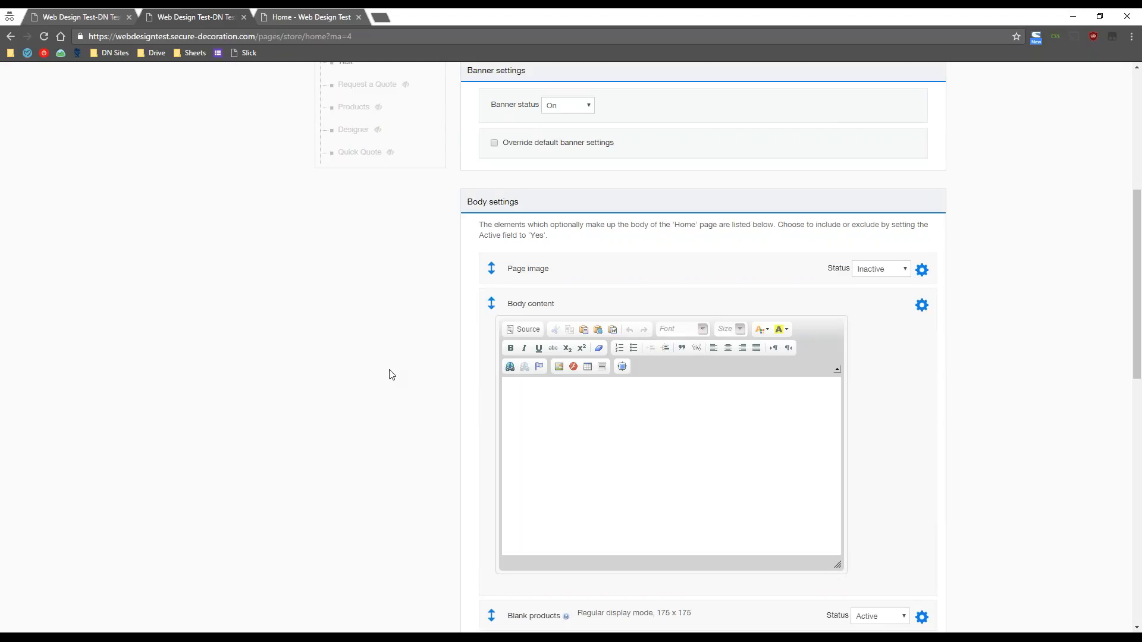
pyautogui.click(613, 419)
pyautogui.write('dfgasdfasdfasdfs')
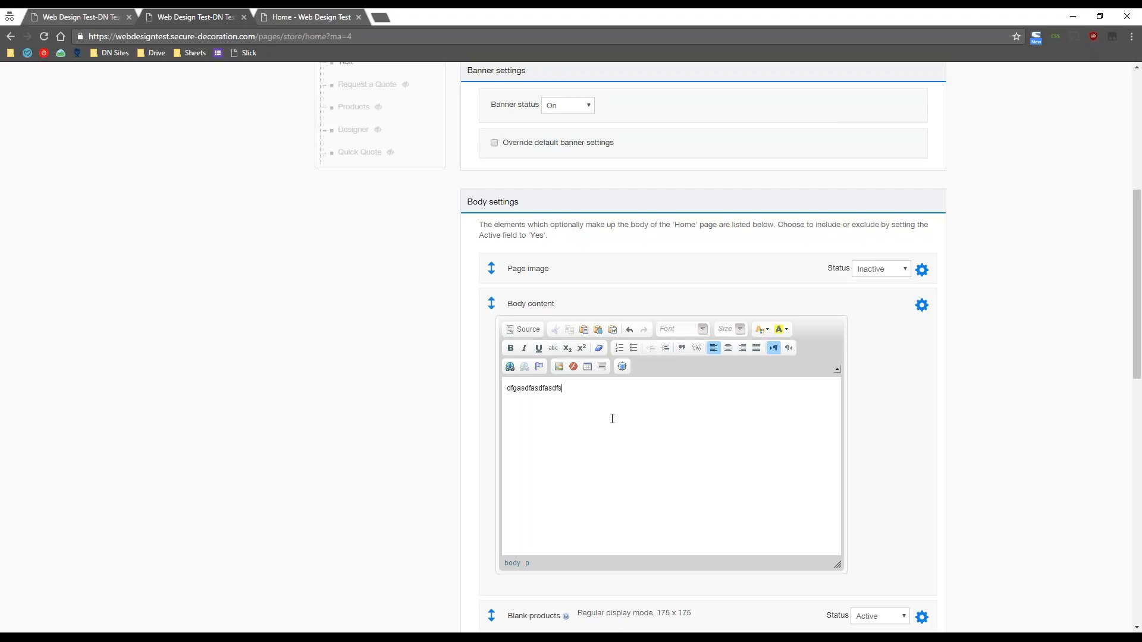
pyautogui.hotkey('ctrl', 'z')
pyautogui.hotkey('ctrl', 'z')
pyautogui.click(523, 332)
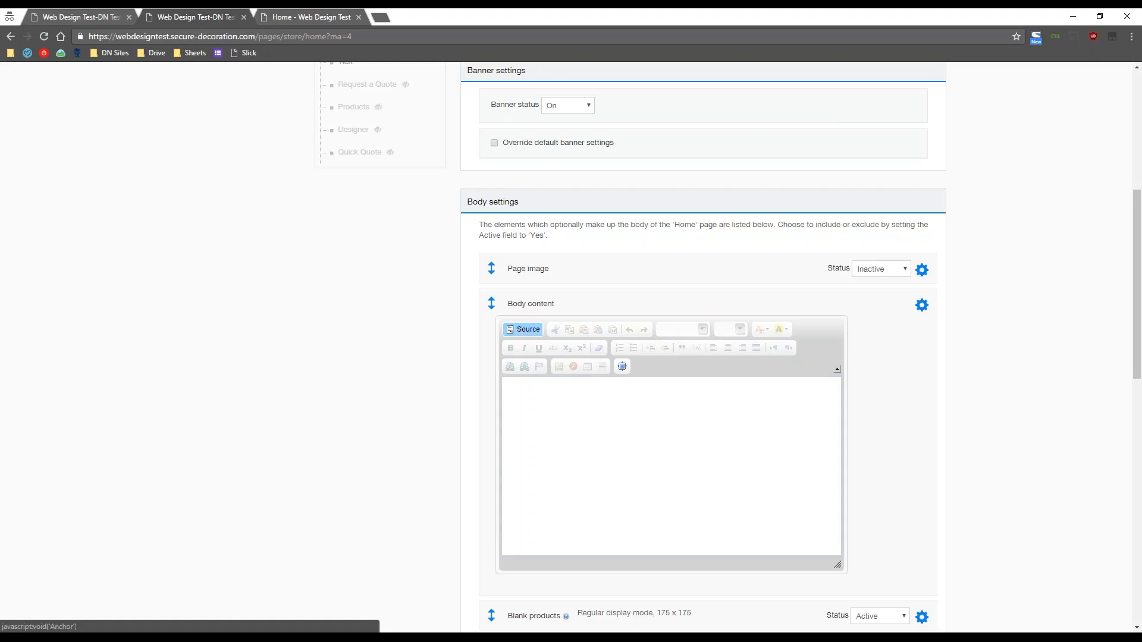
pyautogui.click(546, 397)
pyautogui.write('afasdfasdfsadfsadf')
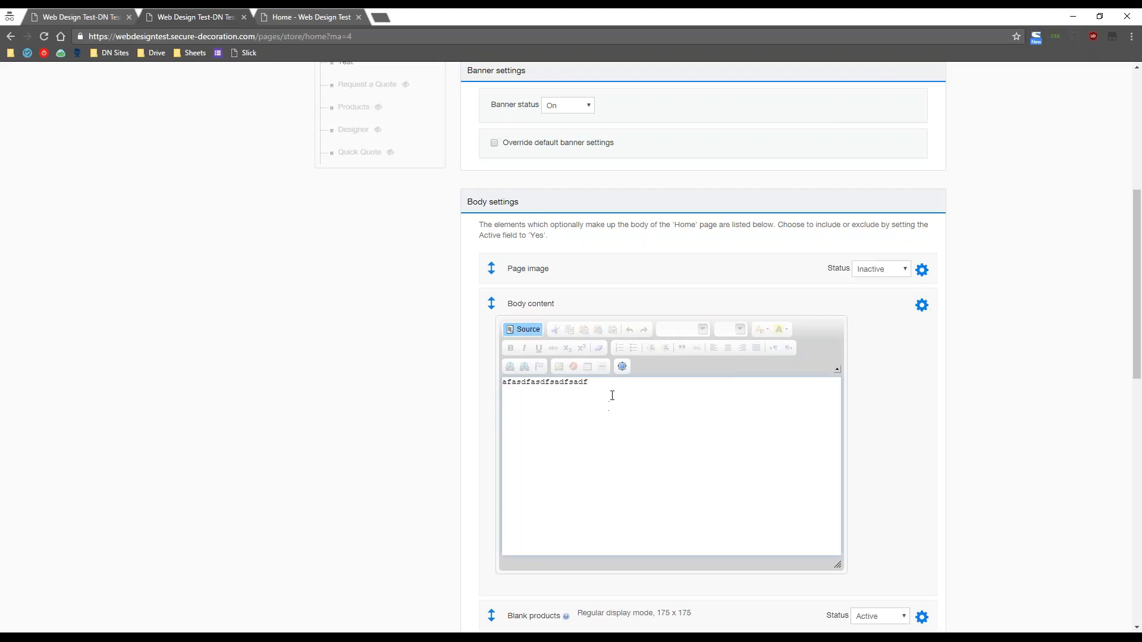
pyautogui.hotkey('ctrl', 'a')
pyautogui.press('BackSpace')
pyautogui.scroll(-2, 954, 469)
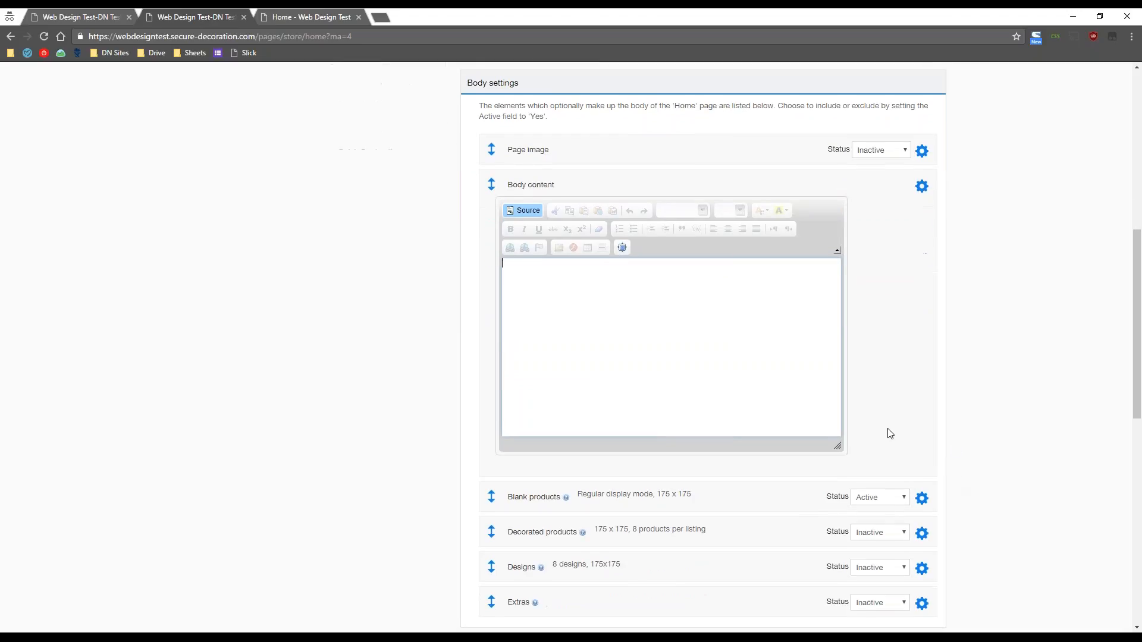
pyautogui.moveTo(836, 444); pyautogui.dragTo(773, 426)
pyautogui.click(622, 247)
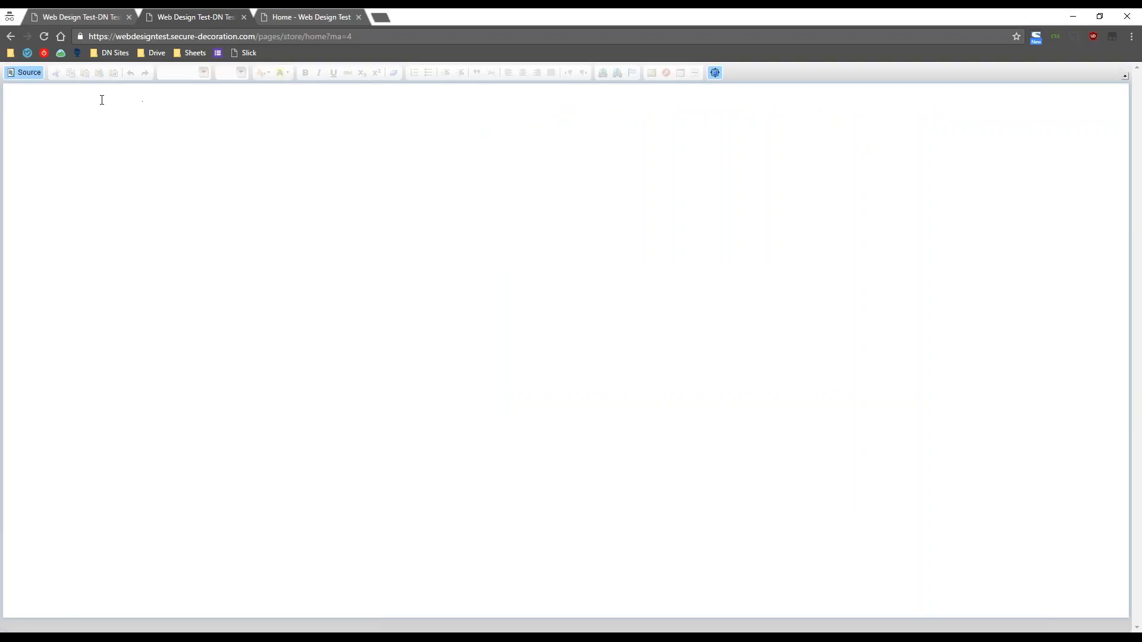
pyautogui.click(714, 72)
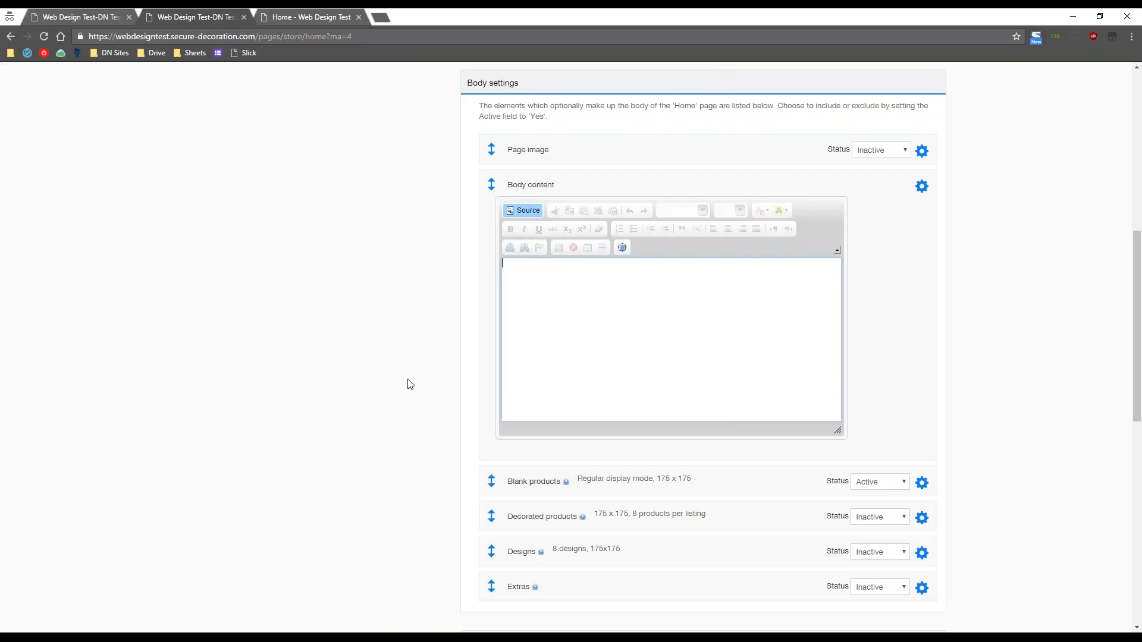
pyautogui.click(922, 187)
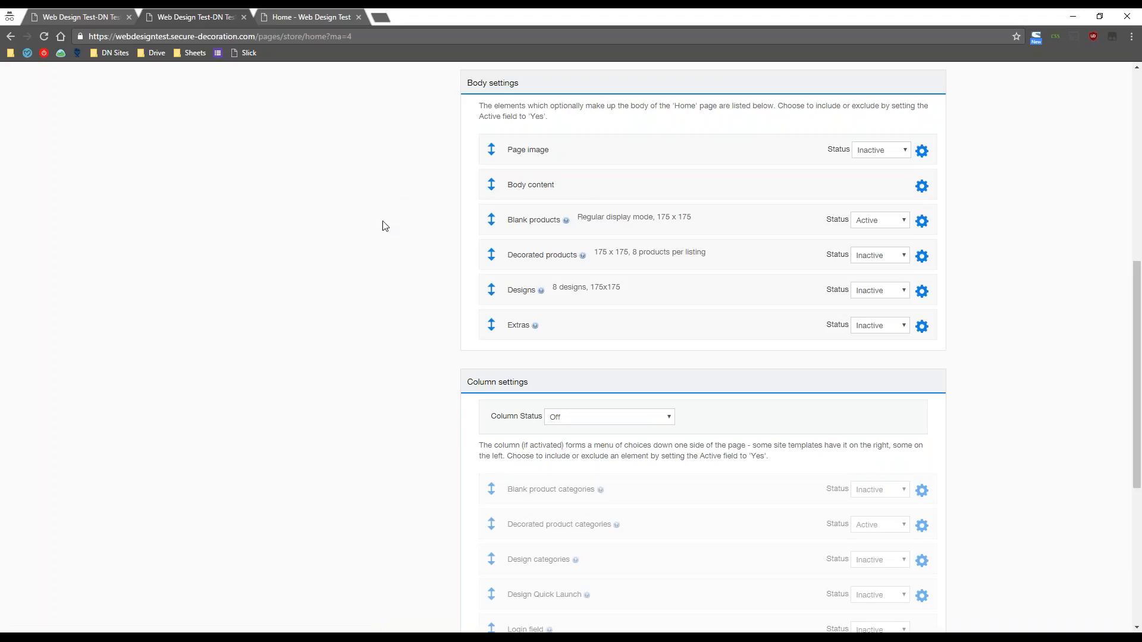
pyautogui.scroll(1, 374, 423)
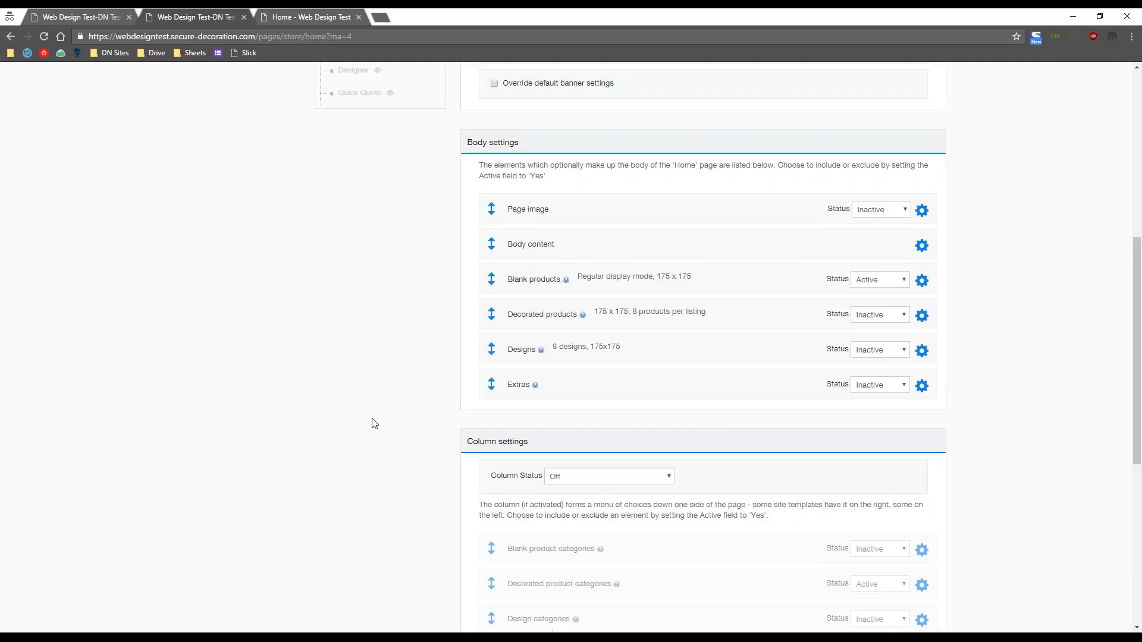
pyautogui.scroll(-1, 992, 362)
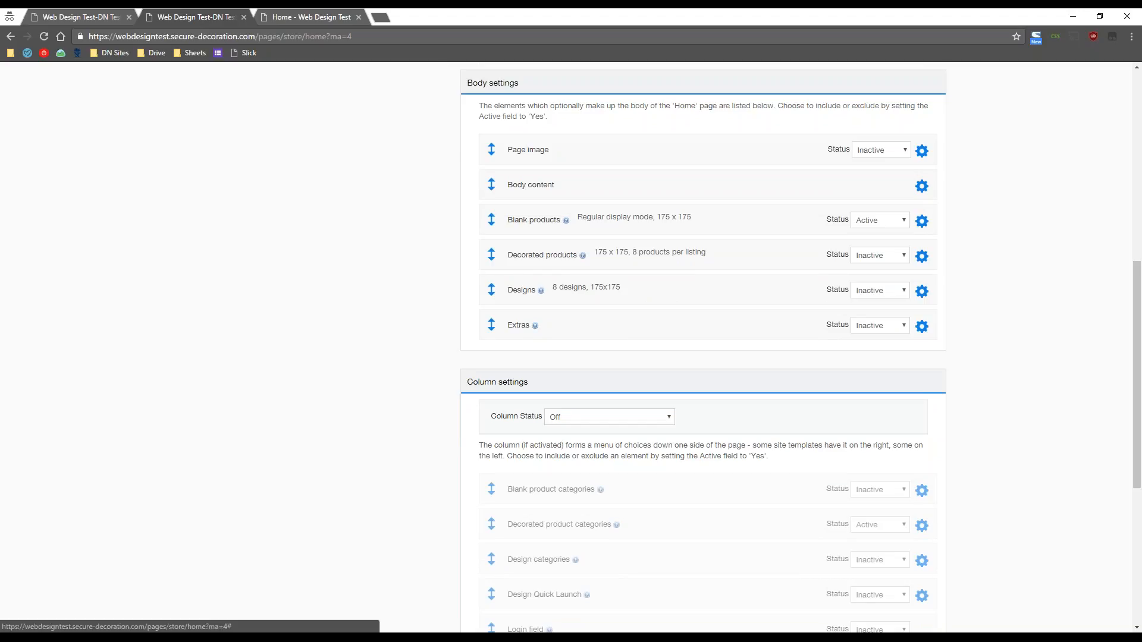
pyautogui.click(922, 220)
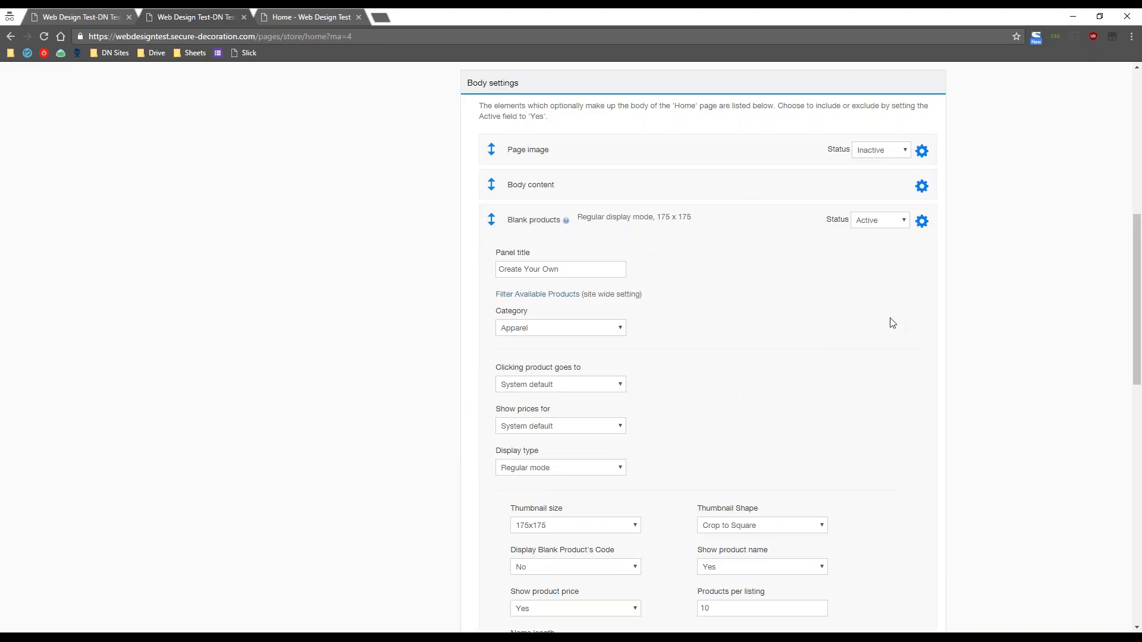
pyautogui.click(922, 222)
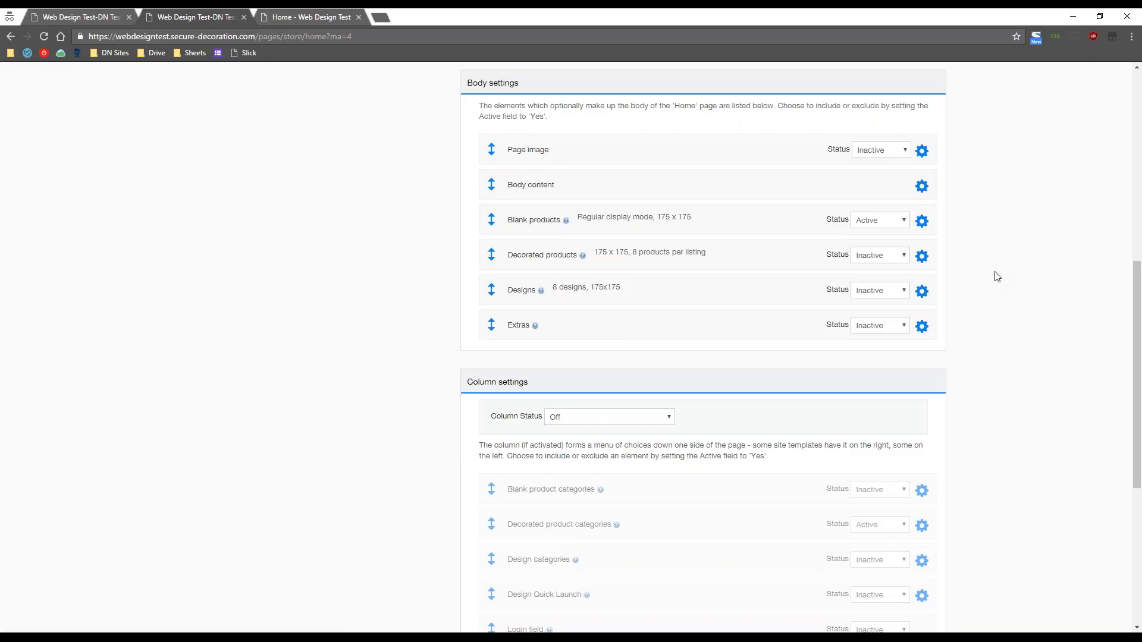
pyautogui.scroll(7, 315, 427)
pyautogui.scroll(-2, 315, 427)
pyautogui.scroll(-4, 315, 427)
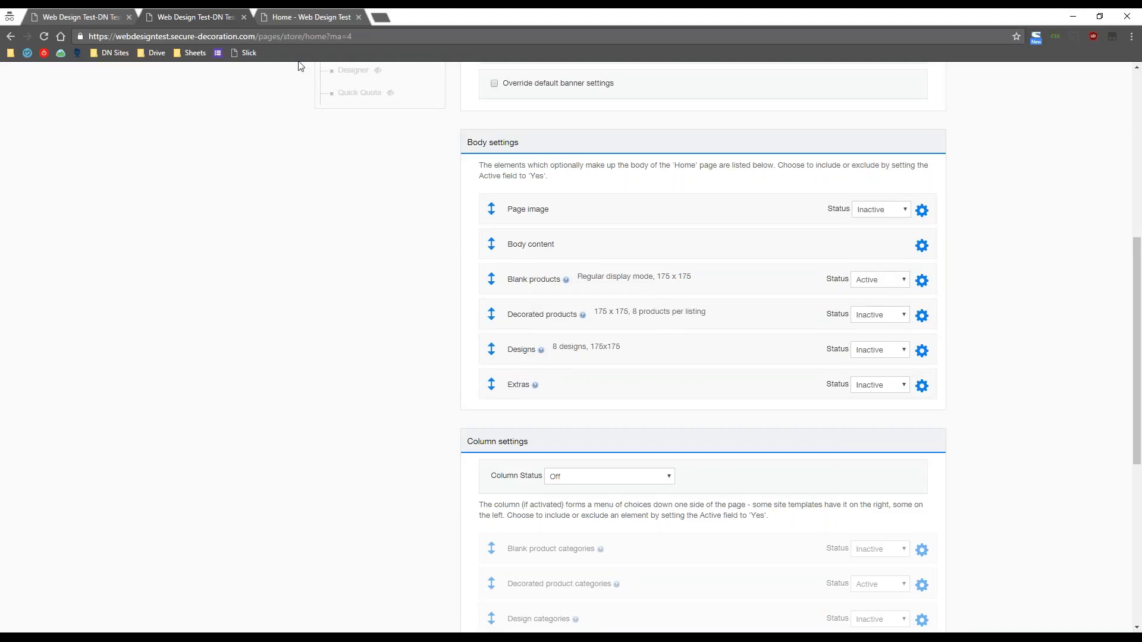
pyautogui.click(309, 16)
pyautogui.scroll(-4, 708, 385)
pyautogui.scroll(-1, 708, 385)
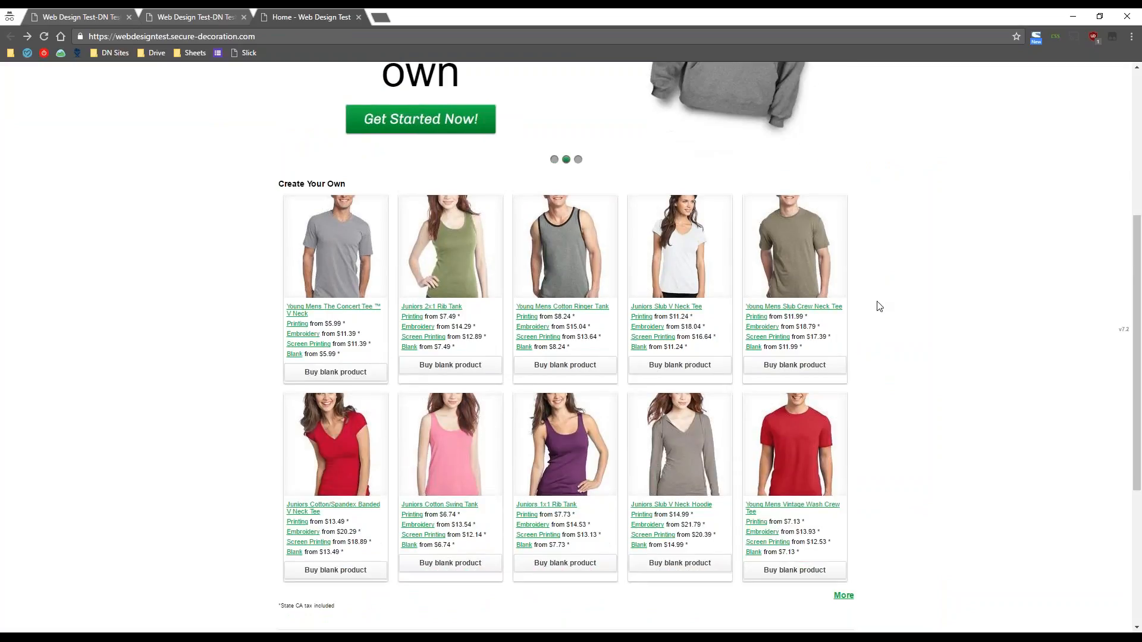
pyautogui.click(206, 18)
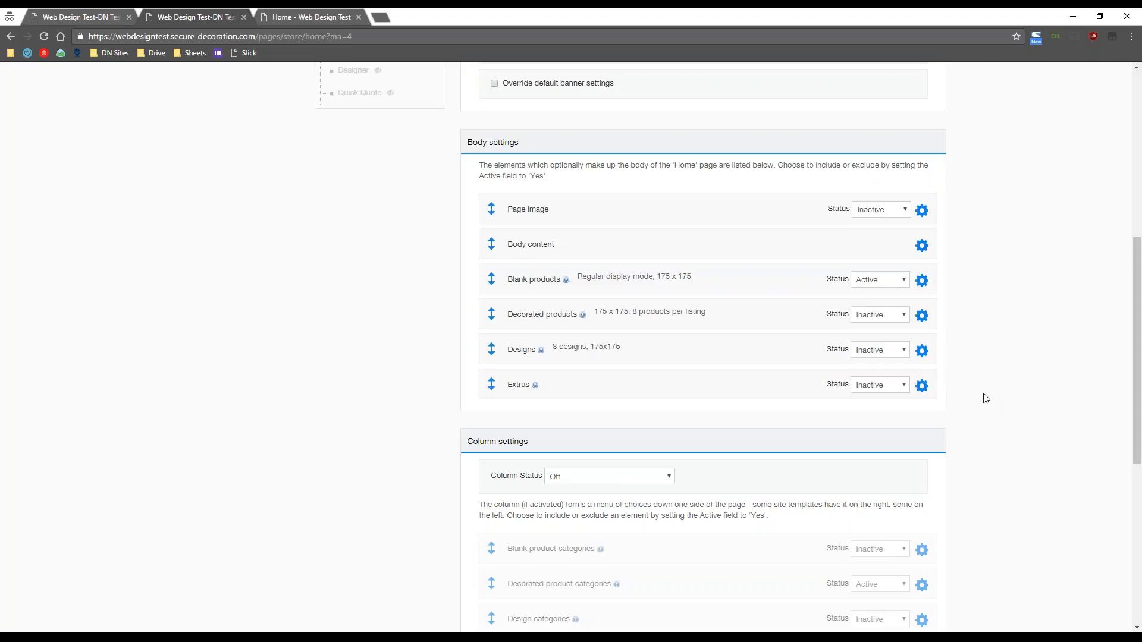
pyautogui.scroll(-1, 986, 398)
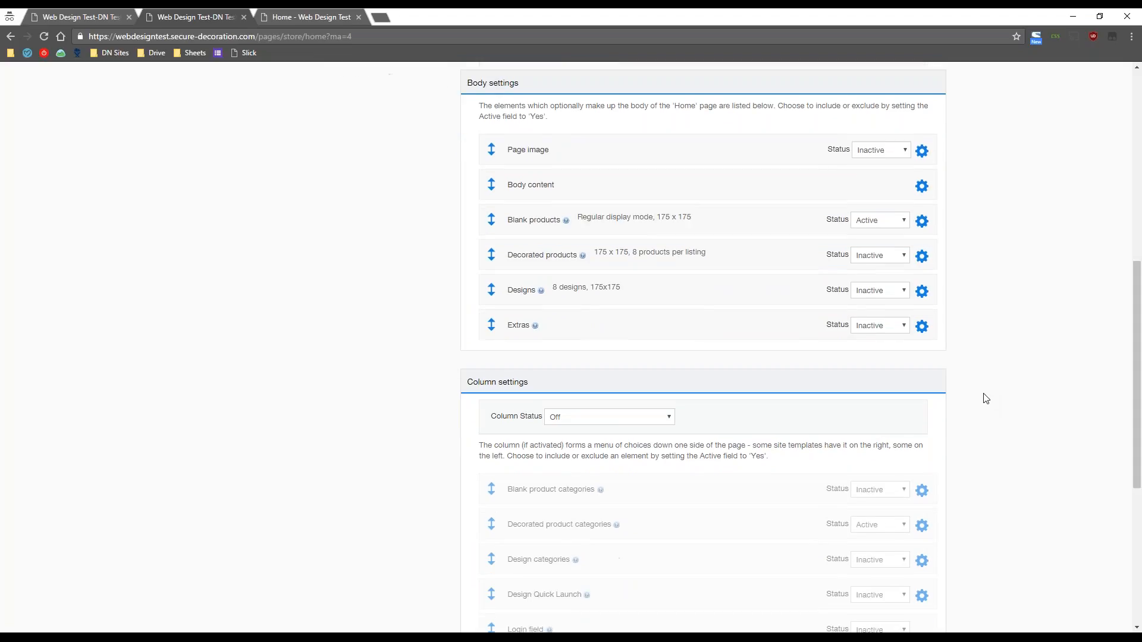
pyautogui.scroll(3, 985, 398)
pyautogui.scroll(-2, 985, 398)
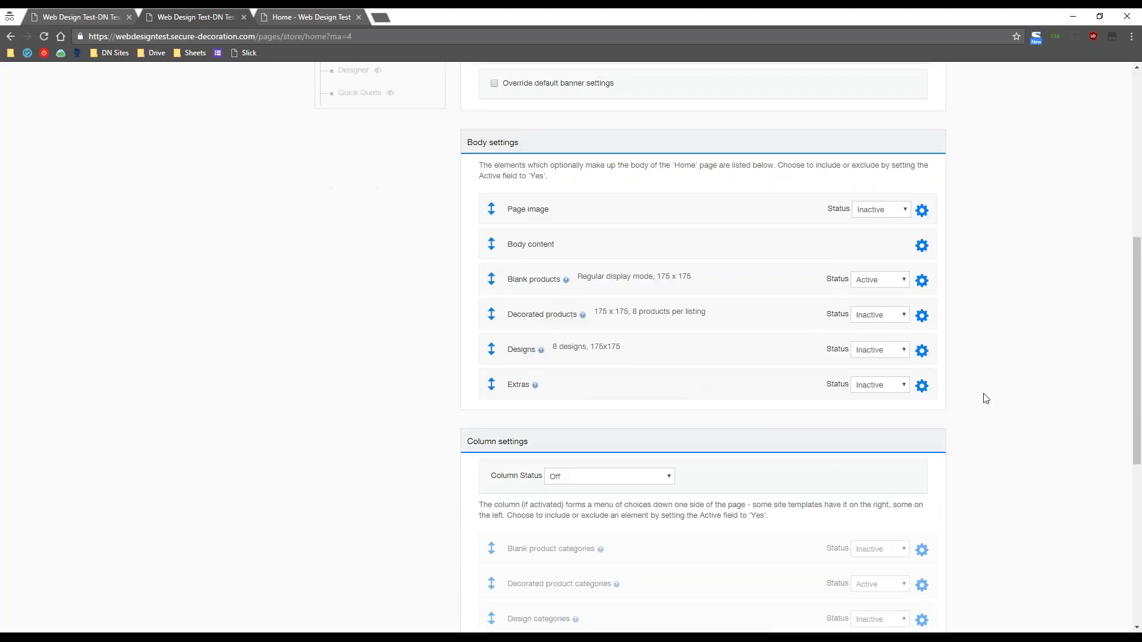
pyautogui.scroll(-3, 985, 399)
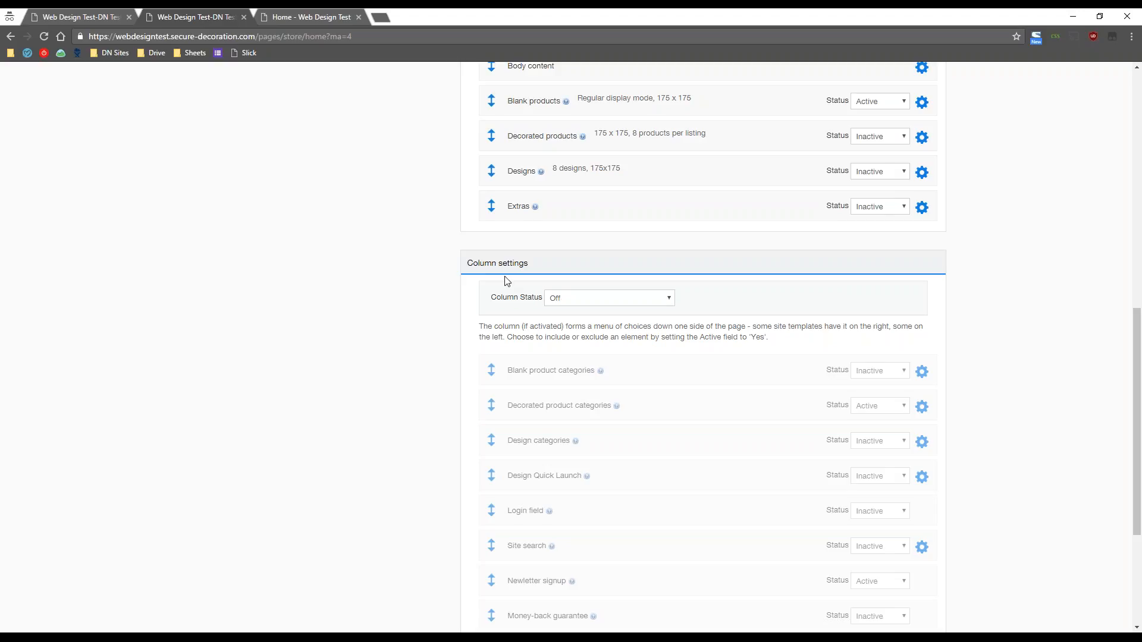
pyautogui.moveTo(532, 264); pyautogui.dragTo(470, 265)
pyautogui.click(439, 275)
pyautogui.scroll(-1, 439, 275)
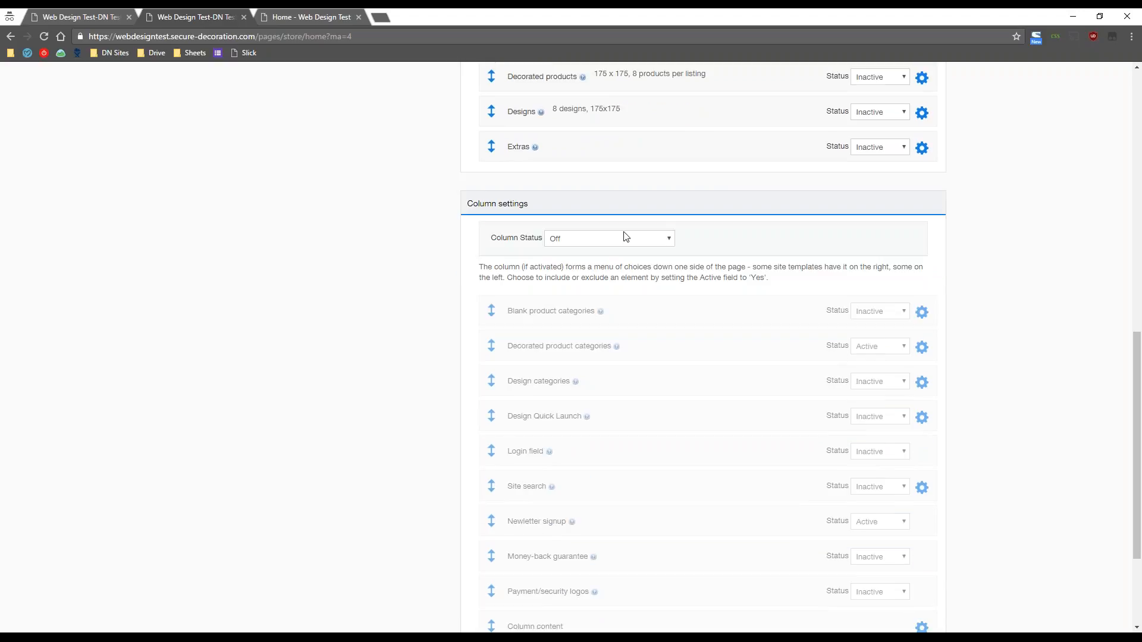
# - Turn the Home page side column on, save, and reload the storefront to compare
pyautogui.click(669, 239)
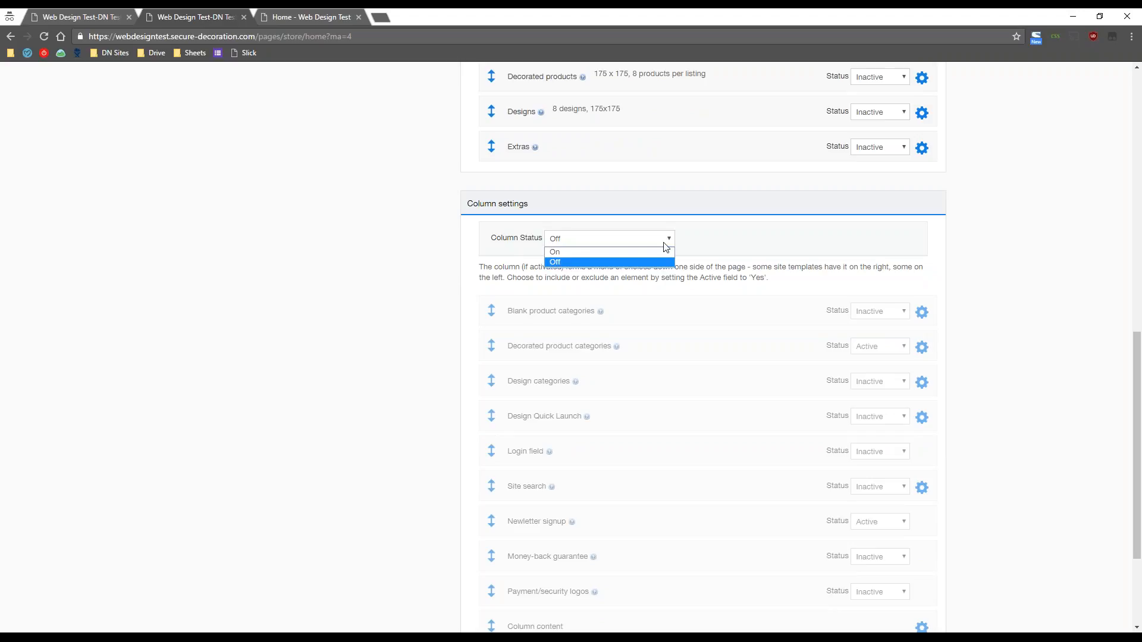
pyautogui.click(632, 259)
pyautogui.scroll(-2, 329, 419)
pyautogui.scroll(-1, 329, 419)
pyautogui.click(482, 523)
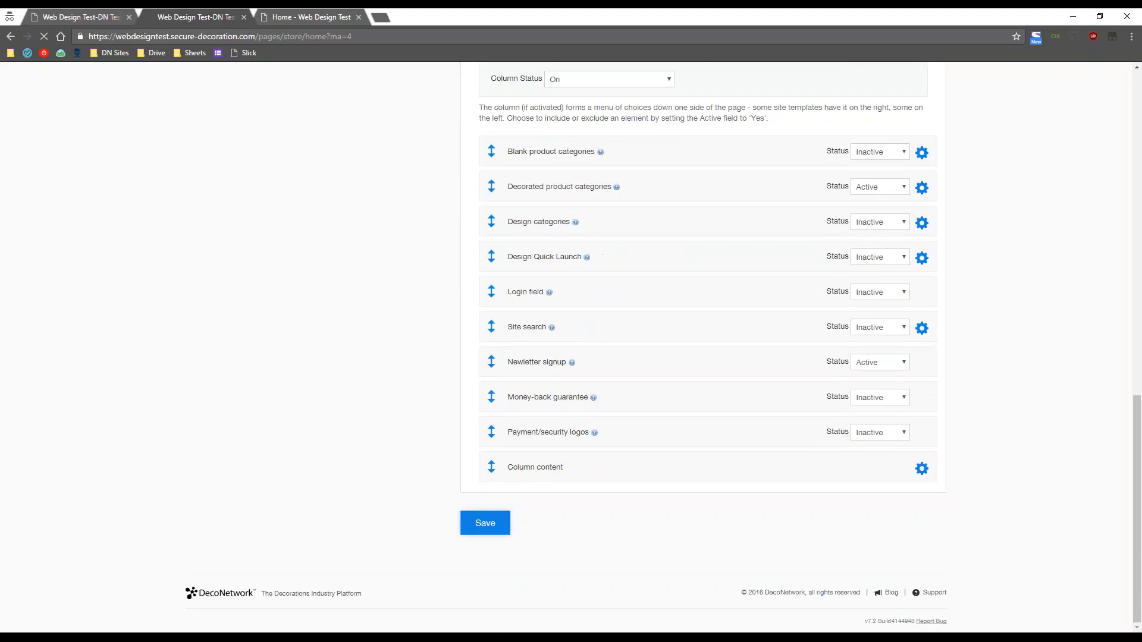
pyautogui.click(320, 10)
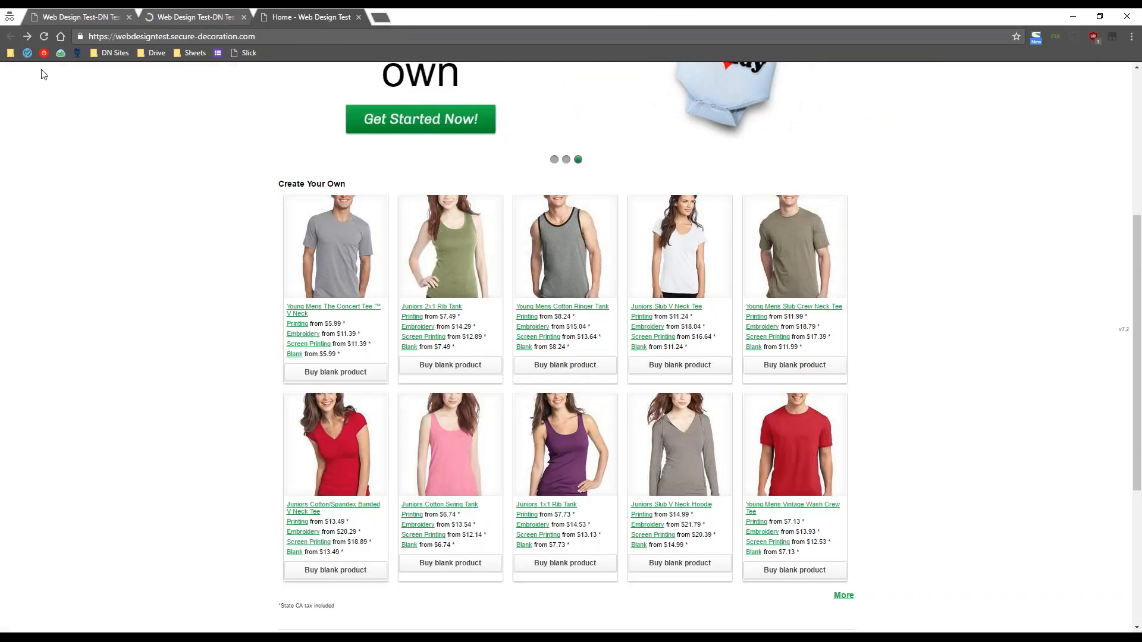
pyautogui.click(45, 34)
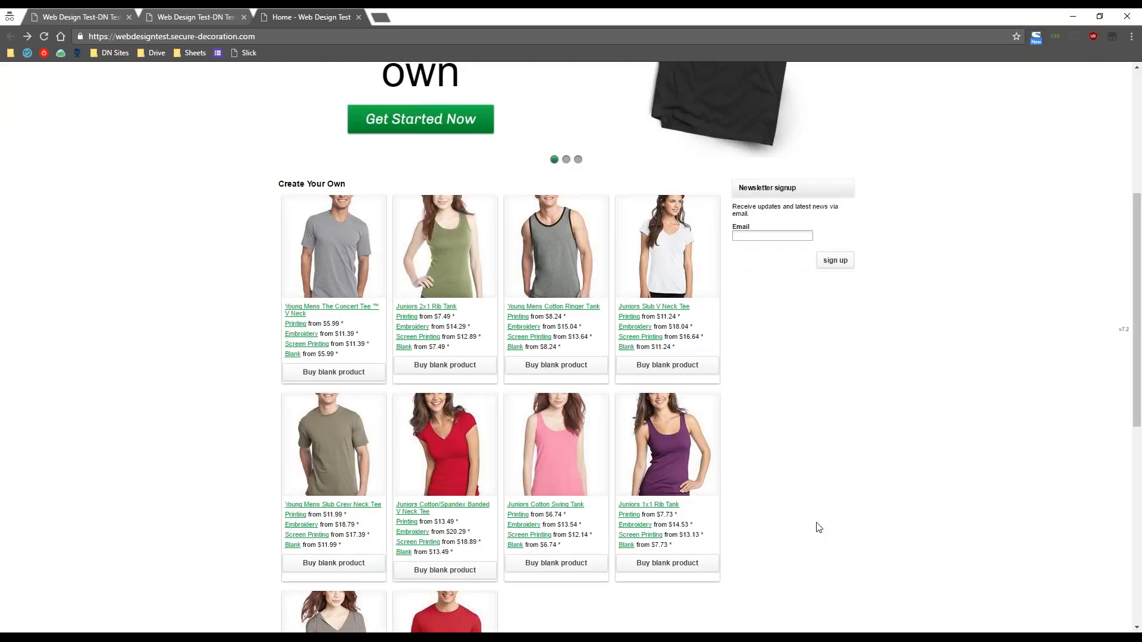
# - Toggle the Column Status between On and Off, finally leaving it Off
pyautogui.click(216, 11)
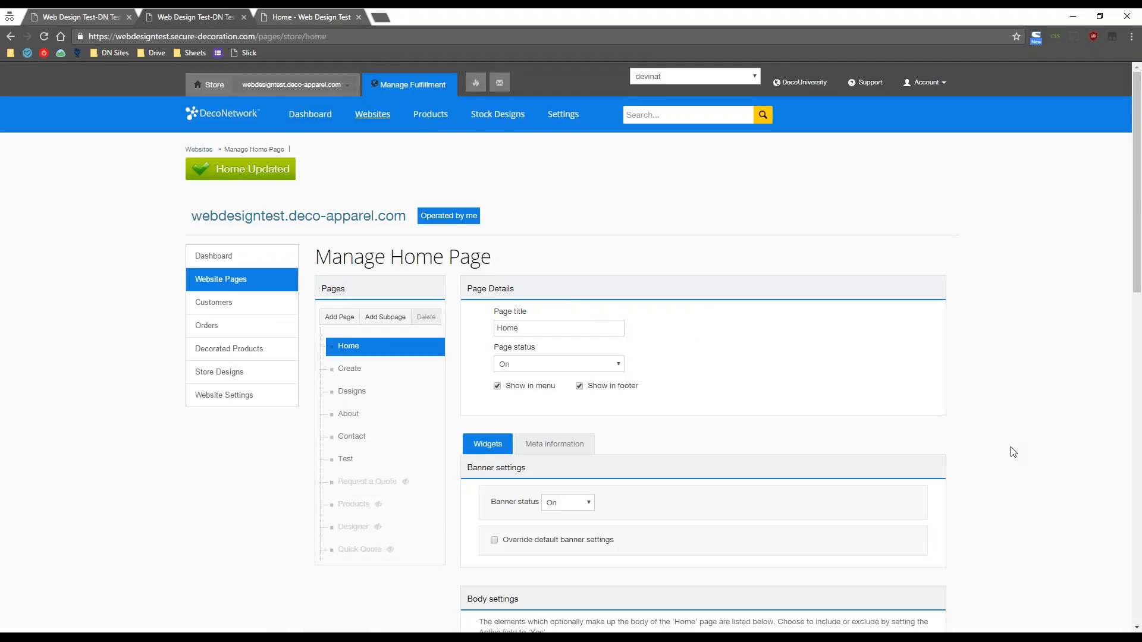
pyautogui.scroll(-1, 1011, 448)
pyautogui.scroll(-10, 1012, 452)
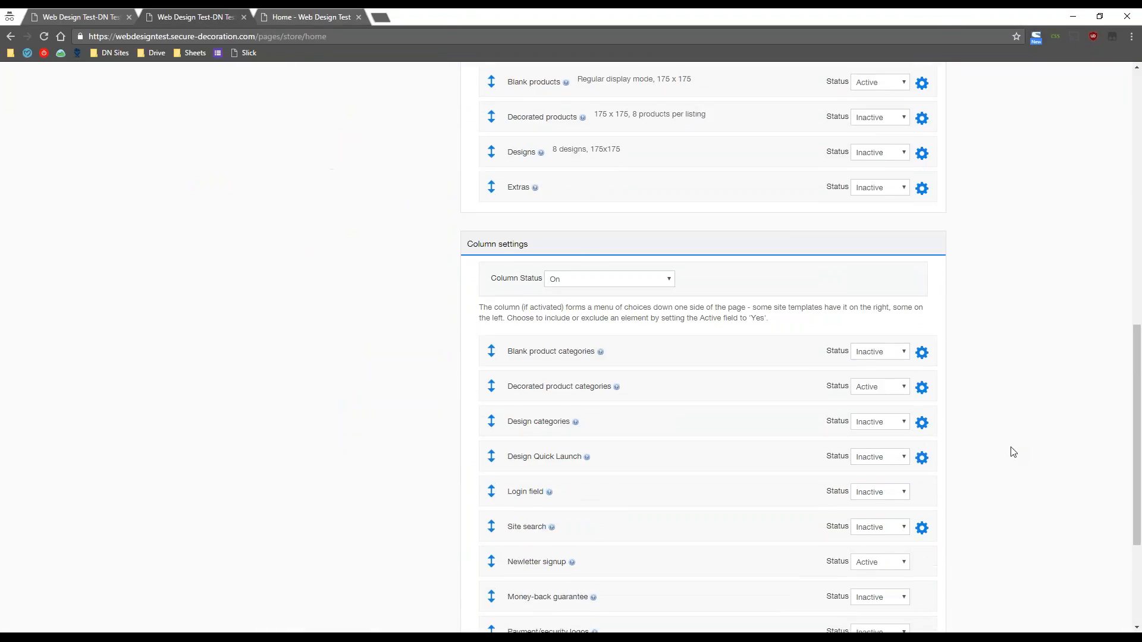
pyautogui.click(607, 277)
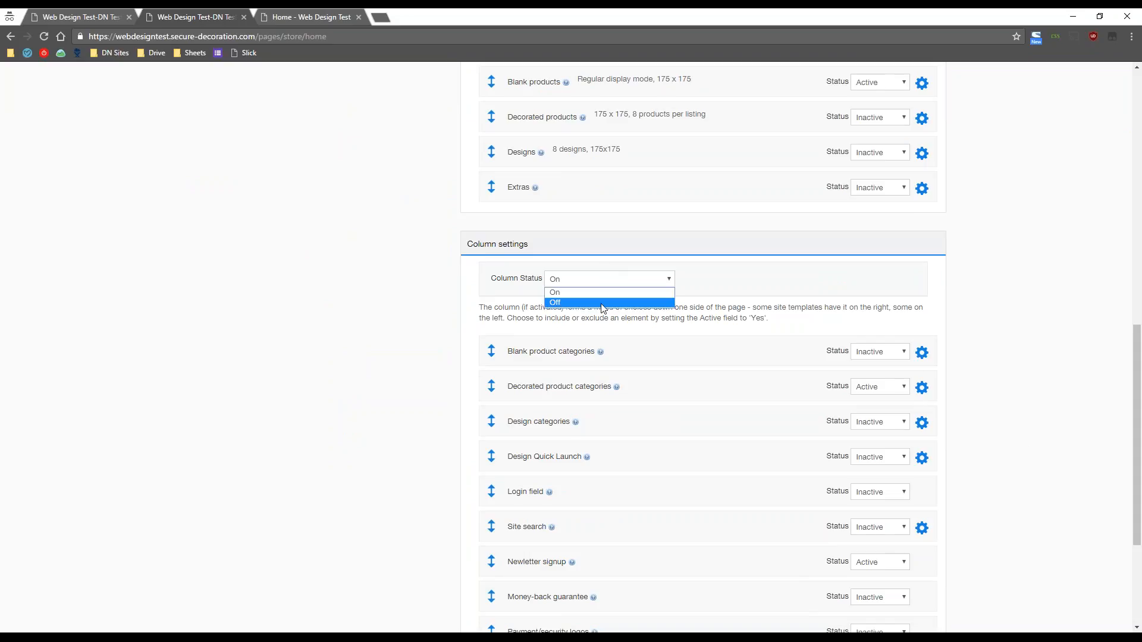
pyautogui.click(603, 302)
pyautogui.scroll(4, 789, 446)
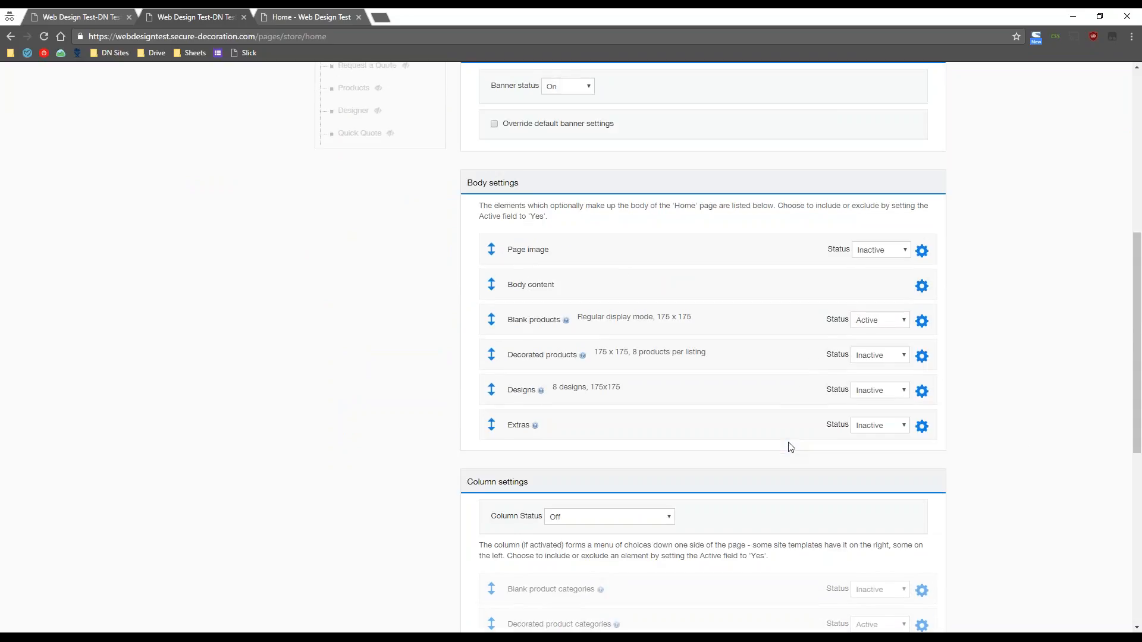
pyautogui.scroll(-6, 788, 446)
pyautogui.click(606, 161)
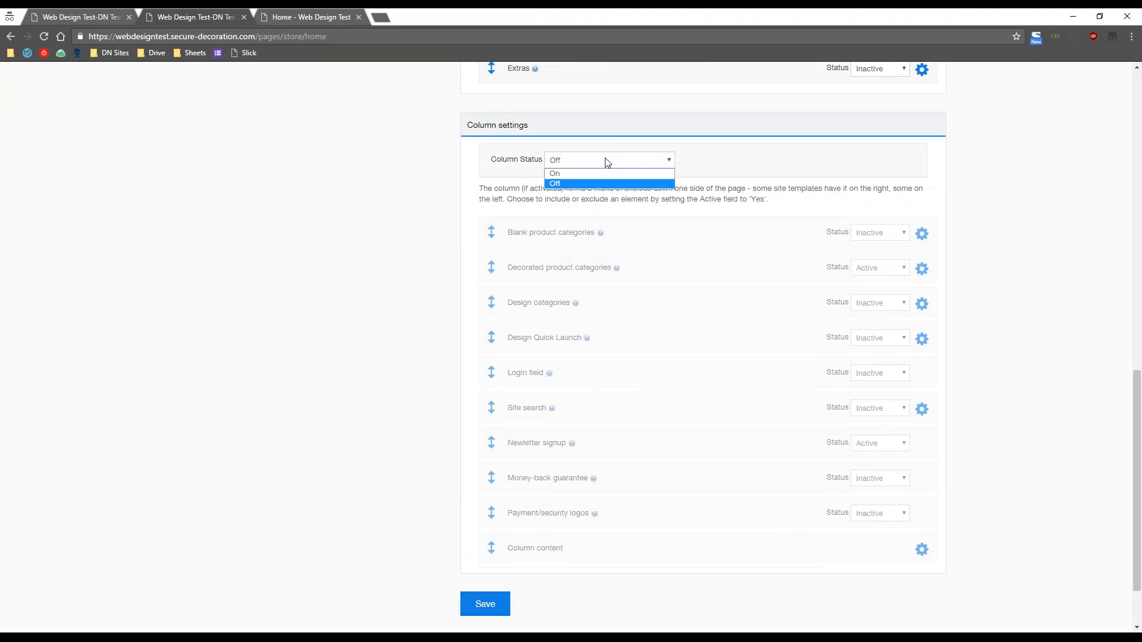
pyautogui.click(605, 173)
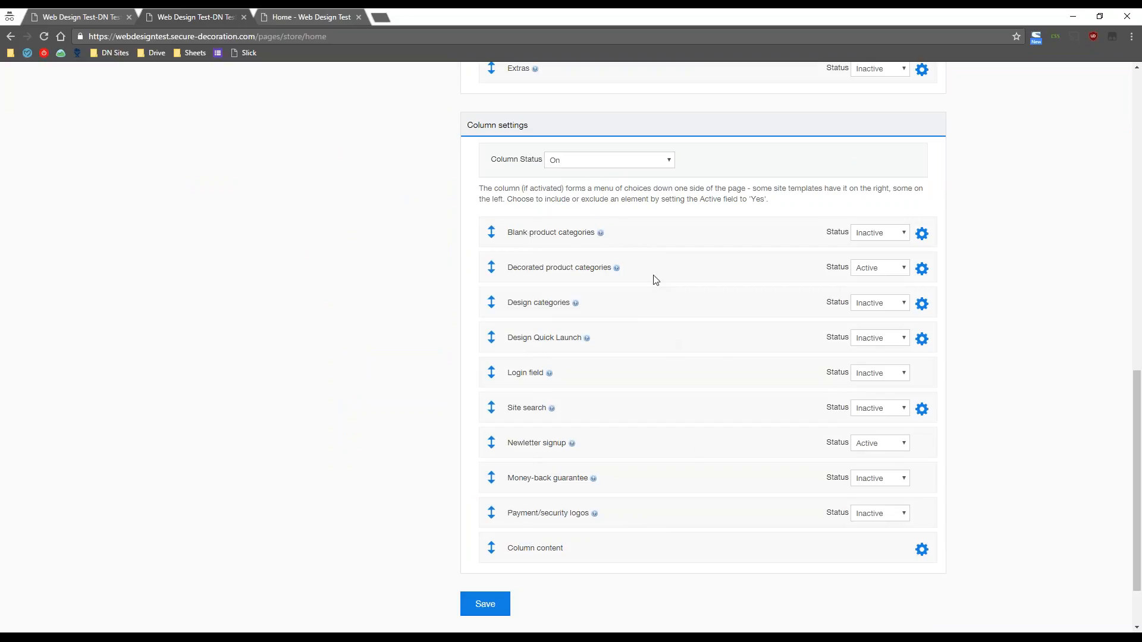
pyautogui.click(616, 161)
pyautogui.click(616, 182)
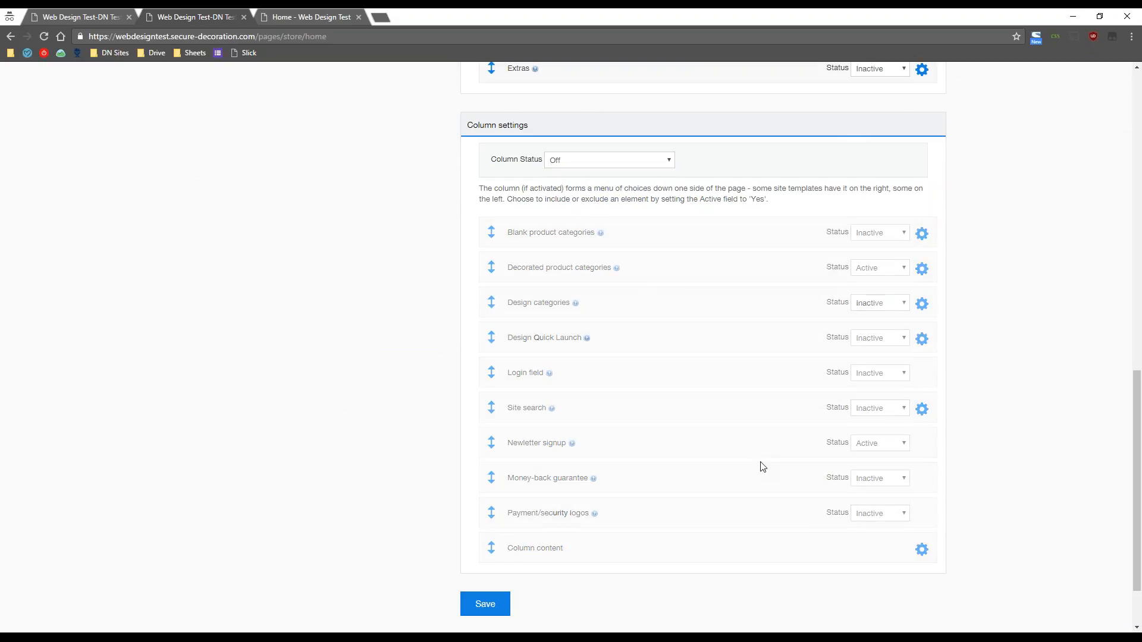
pyautogui.scroll(6, 760, 485)
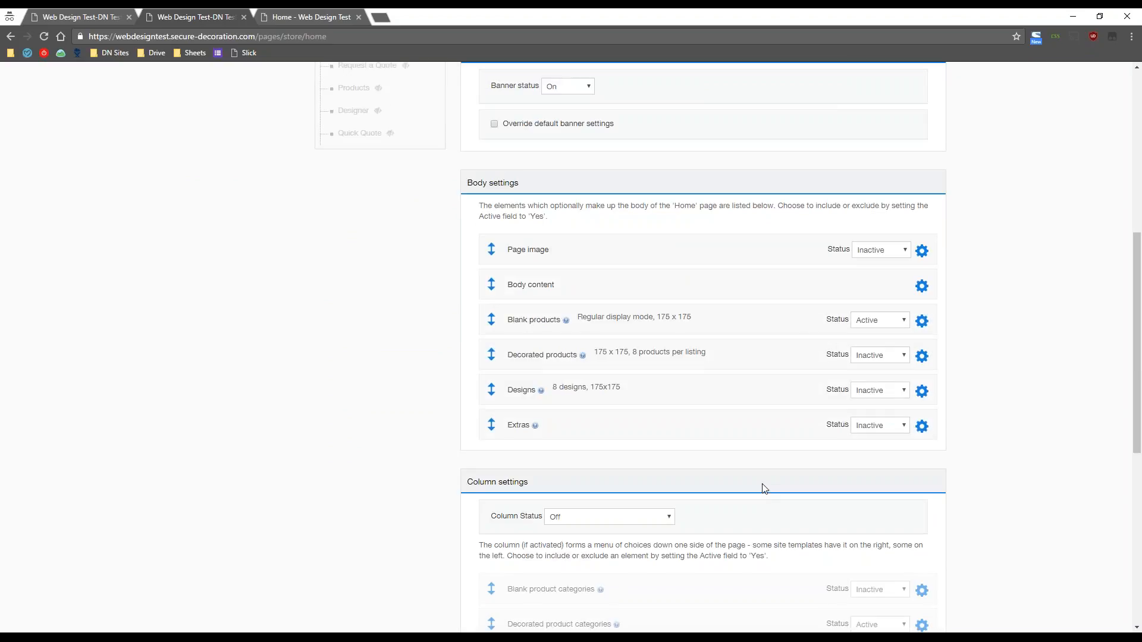
# - Open Body content in Source mode and type the img tag '<ing src=""'
pyautogui.click(920, 288)
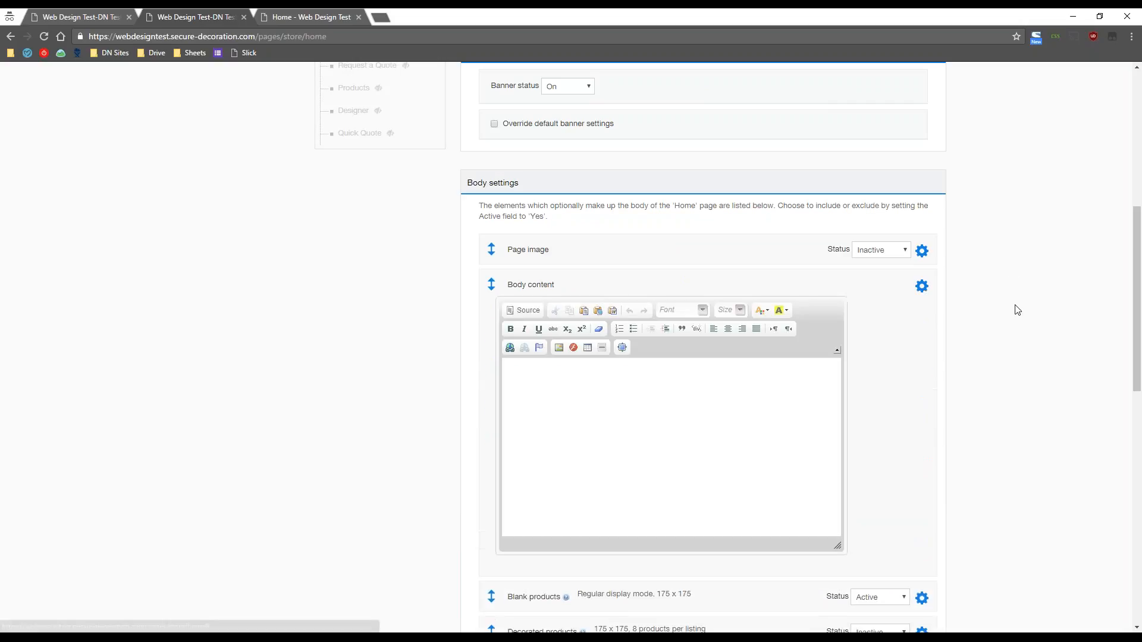
pyautogui.scroll(-1, 928, 309)
pyautogui.click(539, 257)
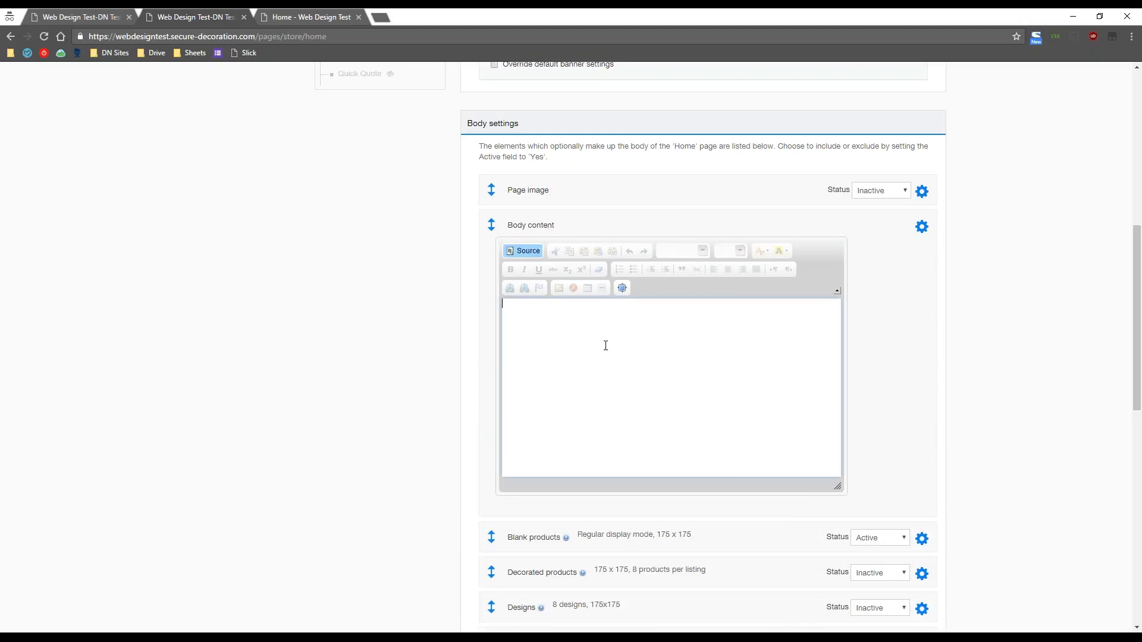
pyautogui.write('<in')
pyautogui.write('g')
pyautogui.write(' src="">')
# - Copy PLACEHOLDER.png's file path from the Customize Template CSS file browser
pyautogui.click(86, 16)
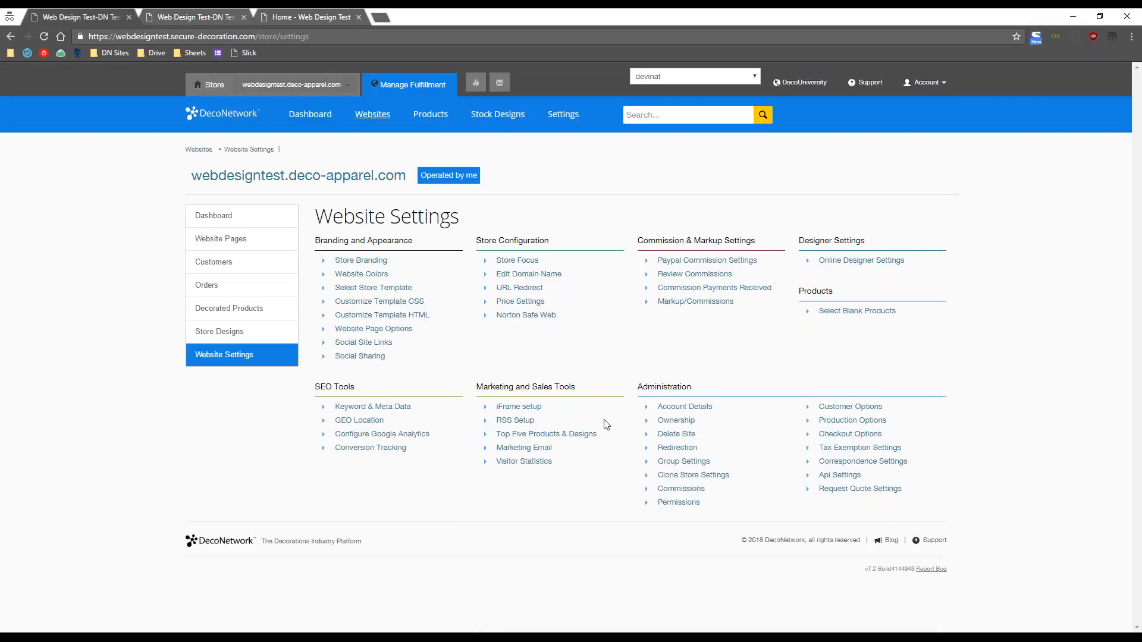
pyautogui.click(422, 301)
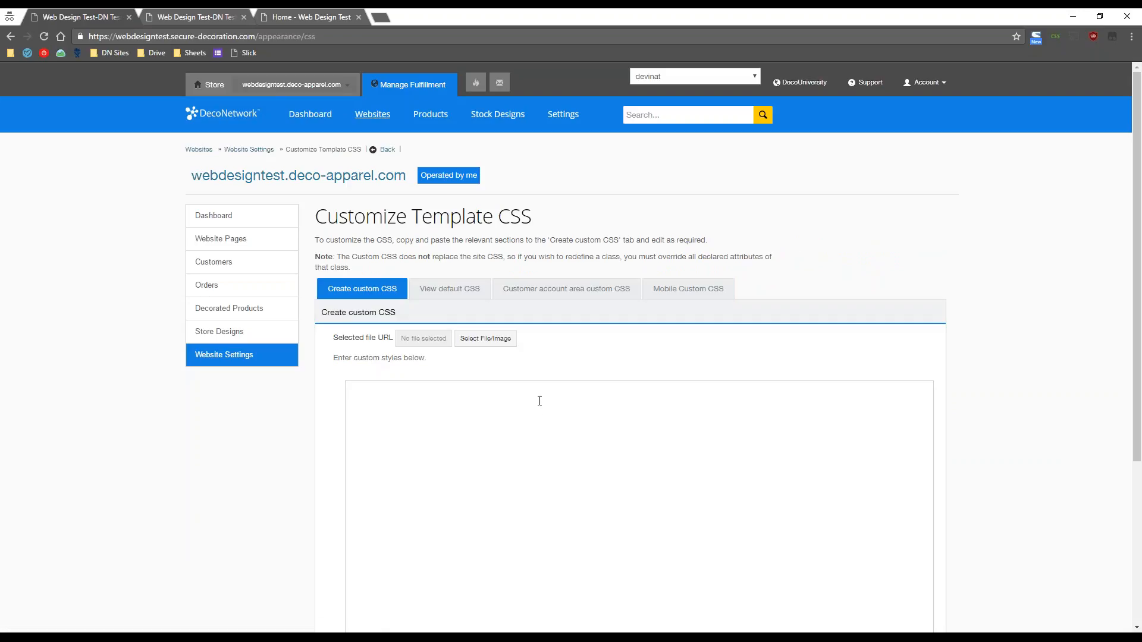
pyautogui.click(505, 334)
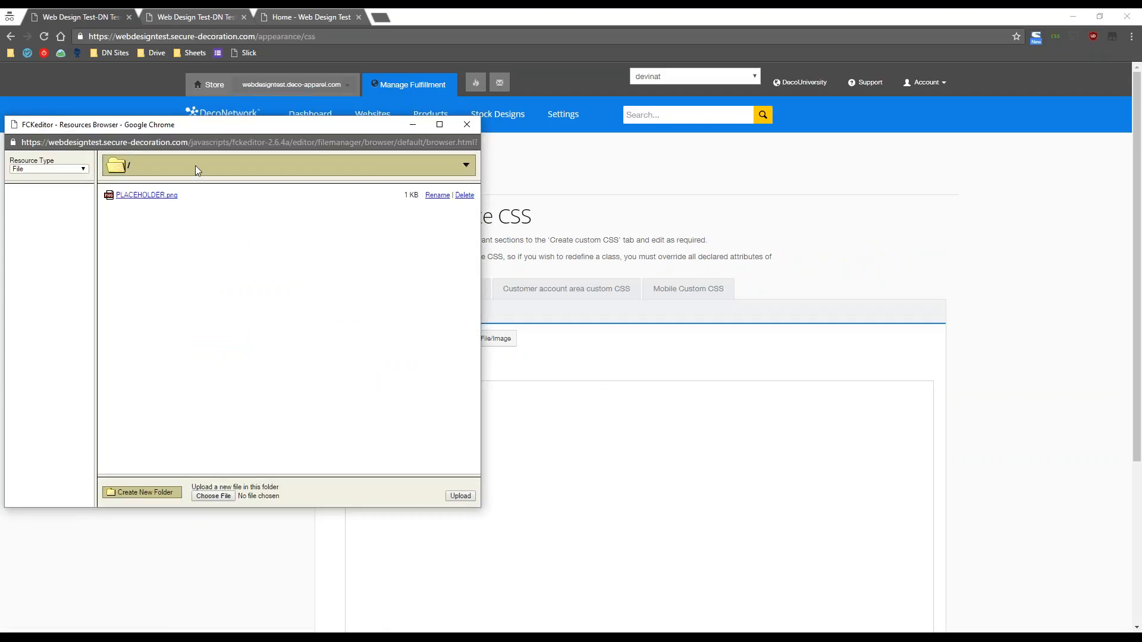
pyautogui.click(147, 195)
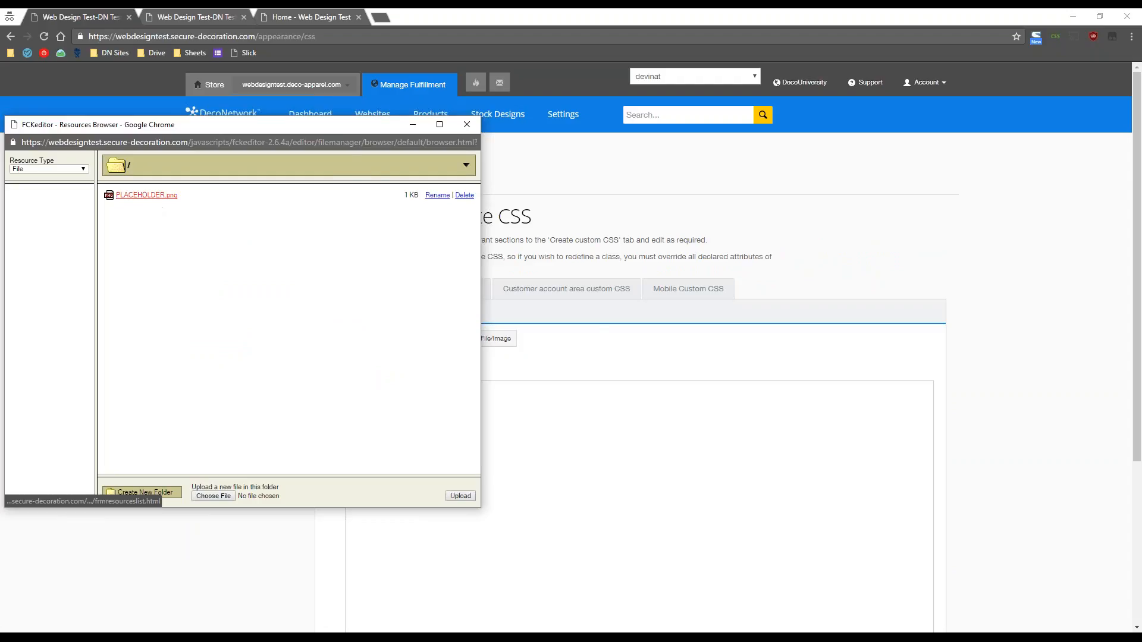
pyautogui.moveTo(402, 339); pyautogui.dragTo(532, 339)
pyautogui.rightClick(519, 338)
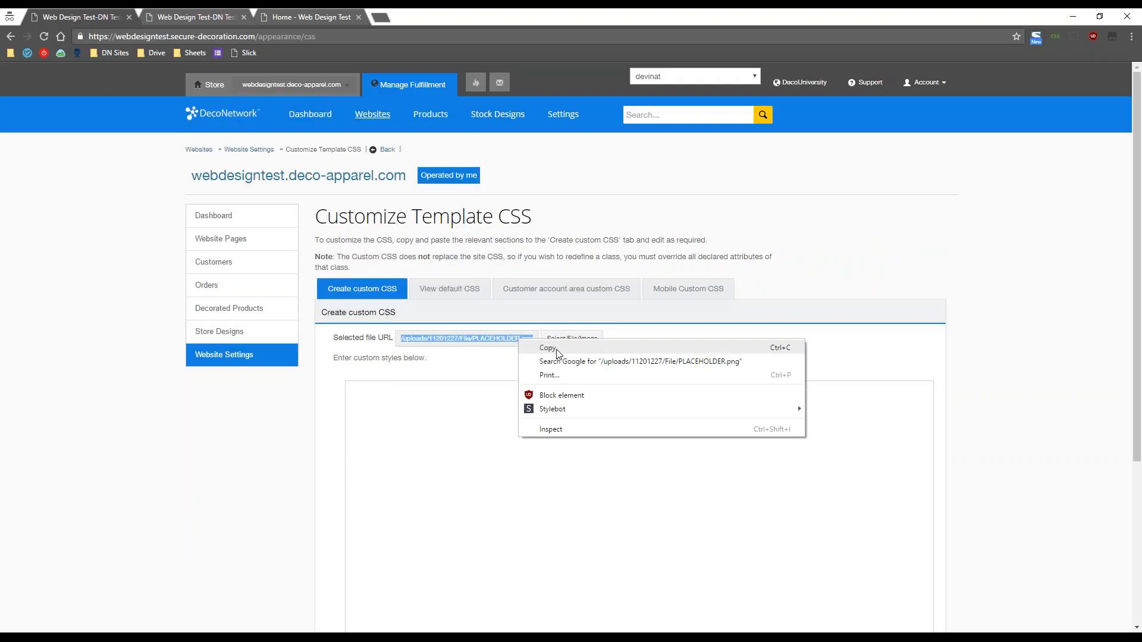
pyautogui.click(556, 349)
# - Paste the PLACEHOLDER.png path into the img src and save the Home page
pyautogui.click(199, 10)
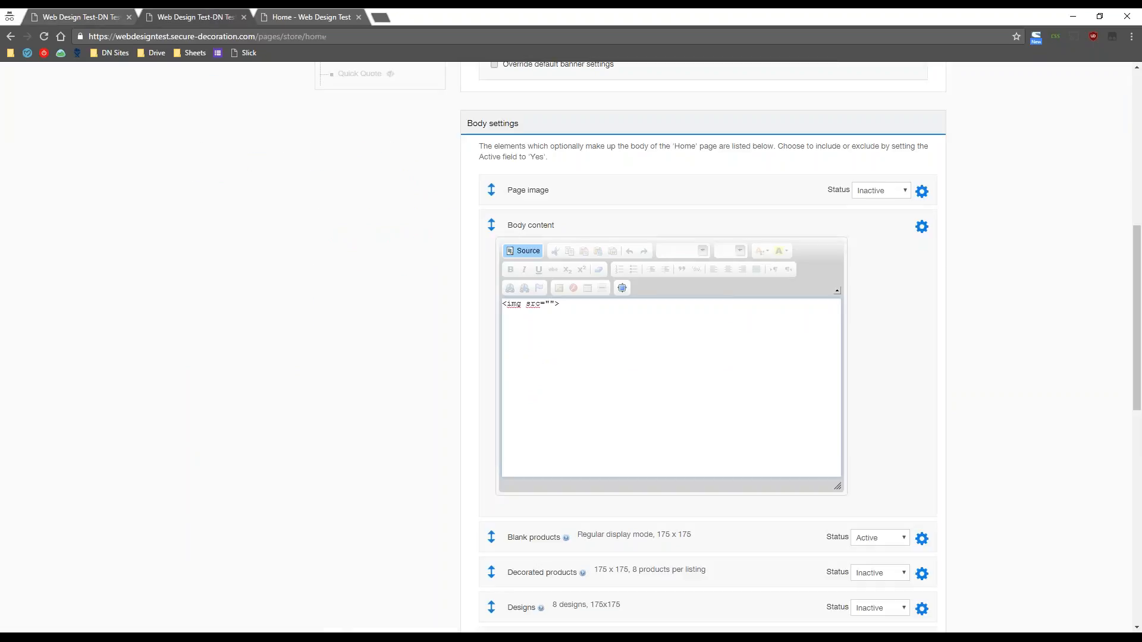
pyautogui.rightClick(549, 305)
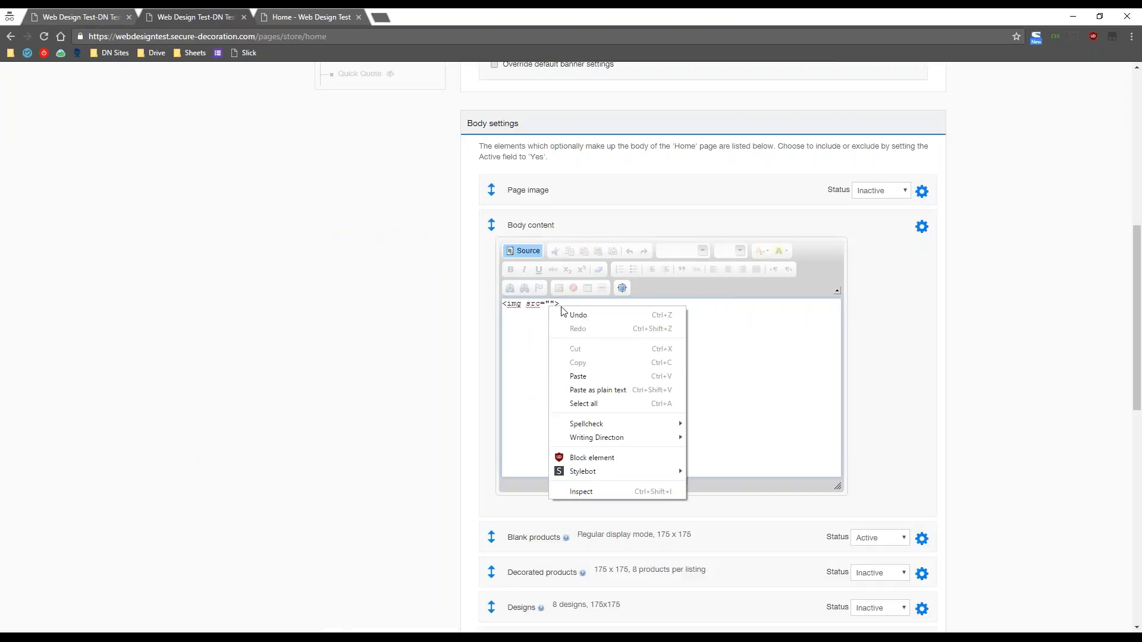
pyautogui.click(589, 377)
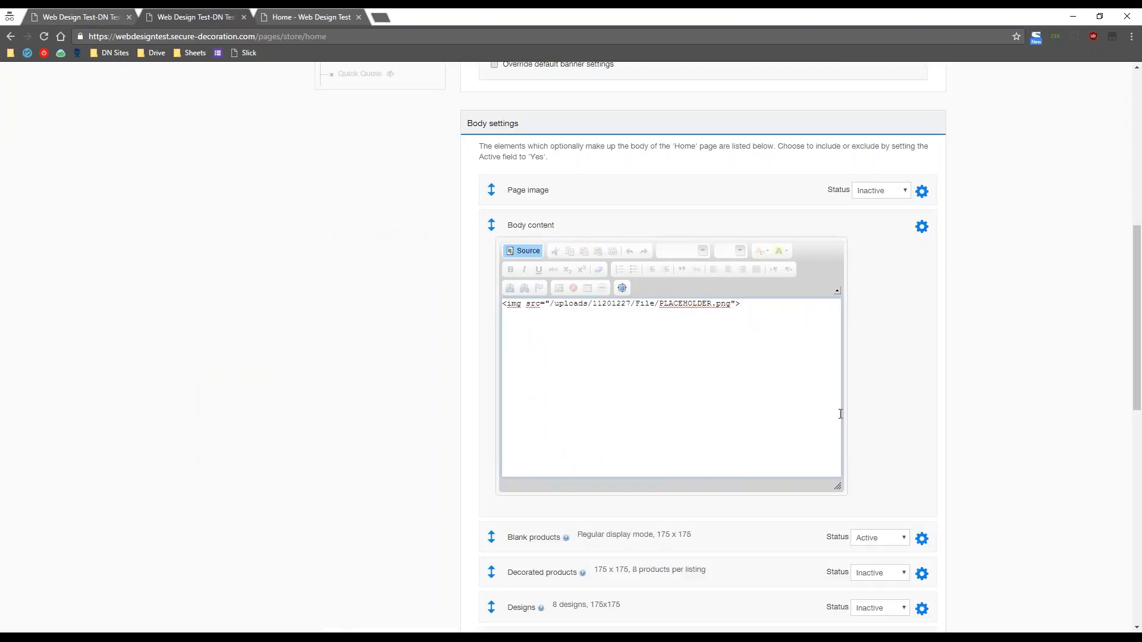
pyautogui.scroll(-5, 1054, 328)
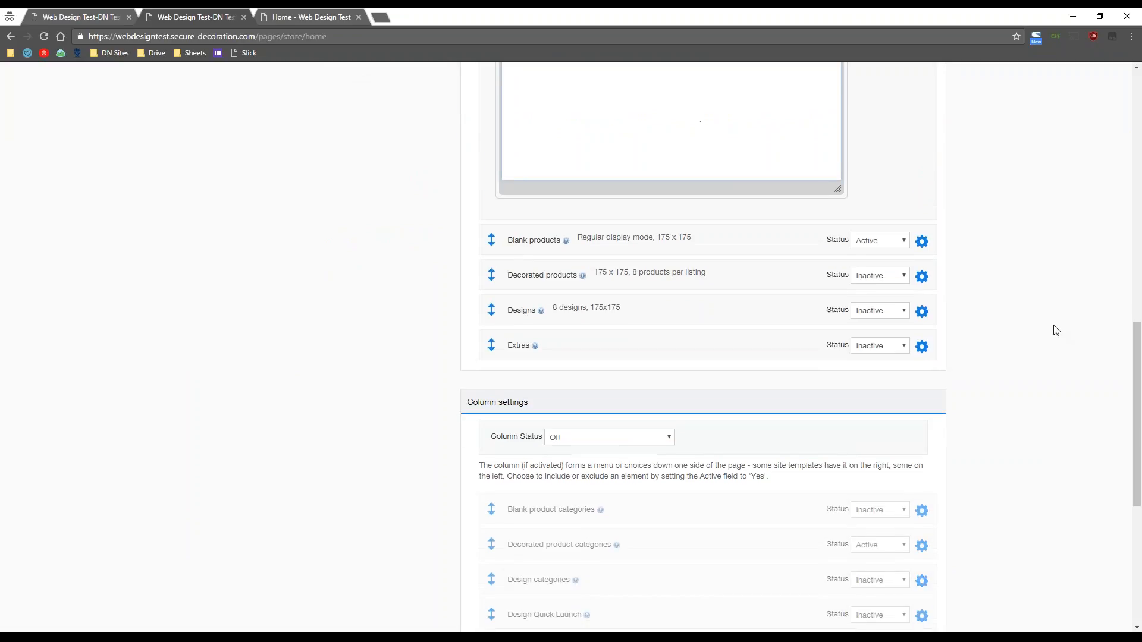
pyautogui.scroll(-6, 1055, 330)
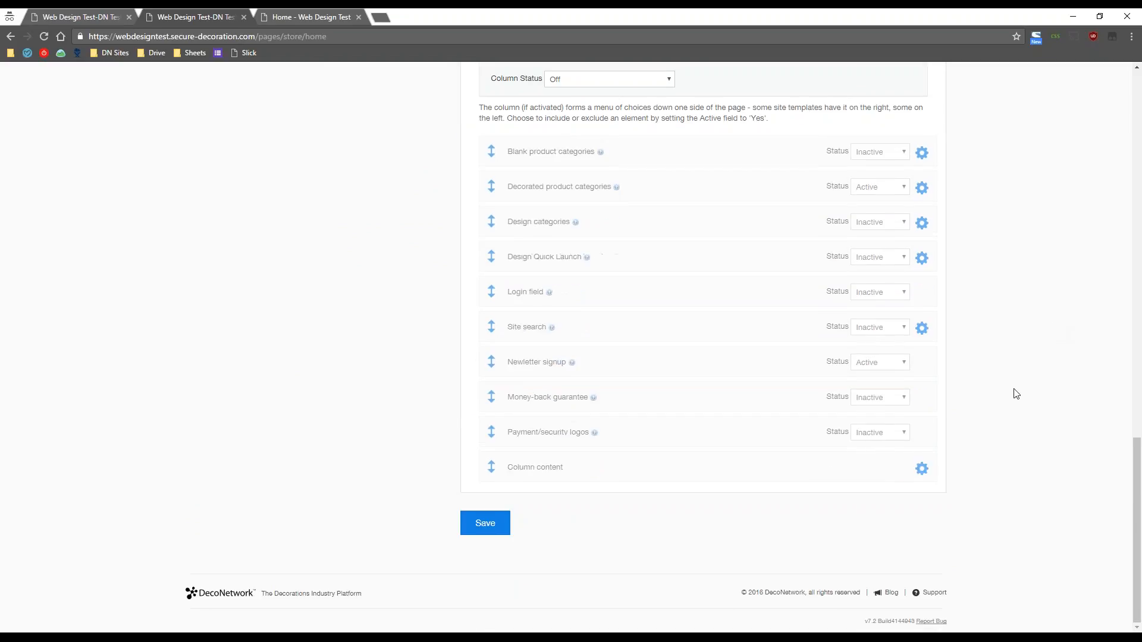
pyautogui.click(489, 531)
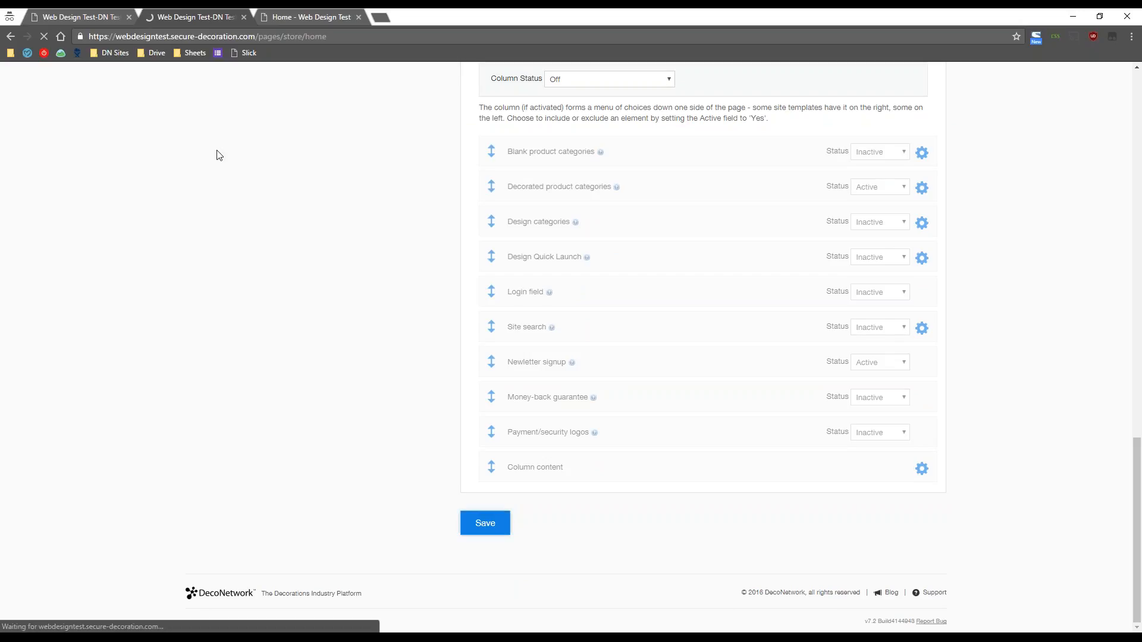
pyautogui.click(281, 8)
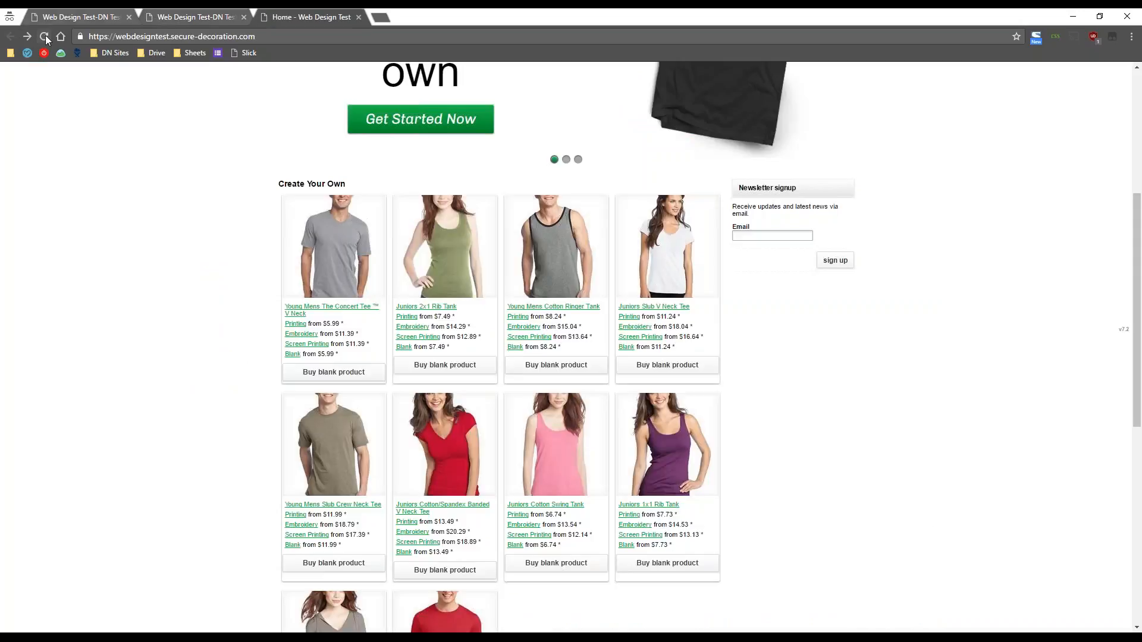
# - Reload the storefront and review the current Home page layout
pyautogui.click(45, 36)
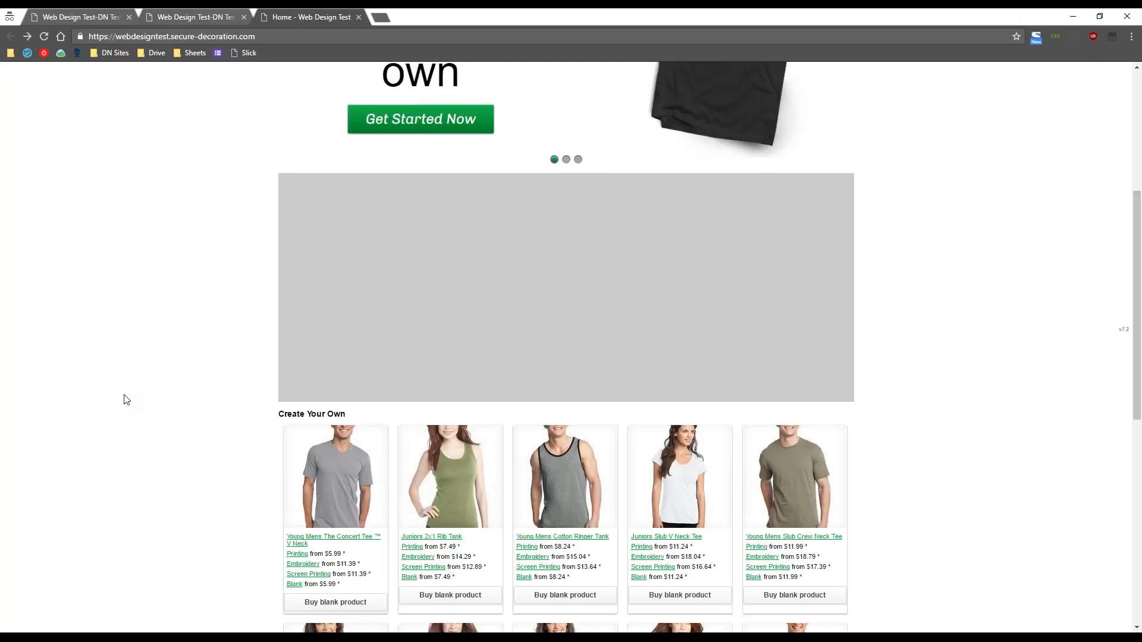
pyautogui.scroll(1, 125, 398)
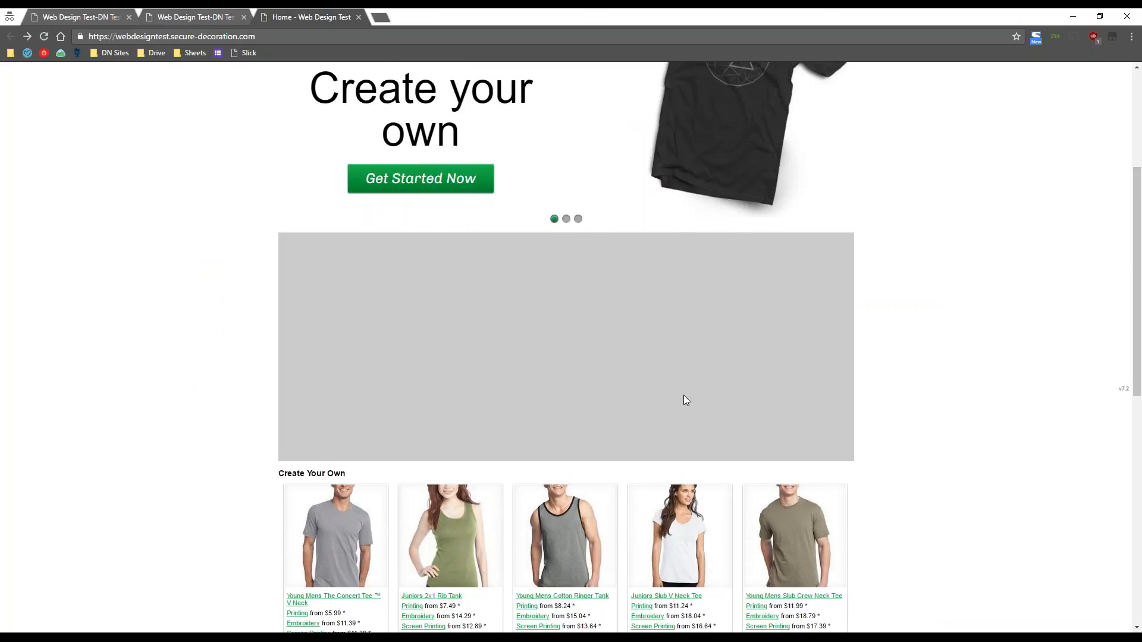
pyautogui.click(174, 12)
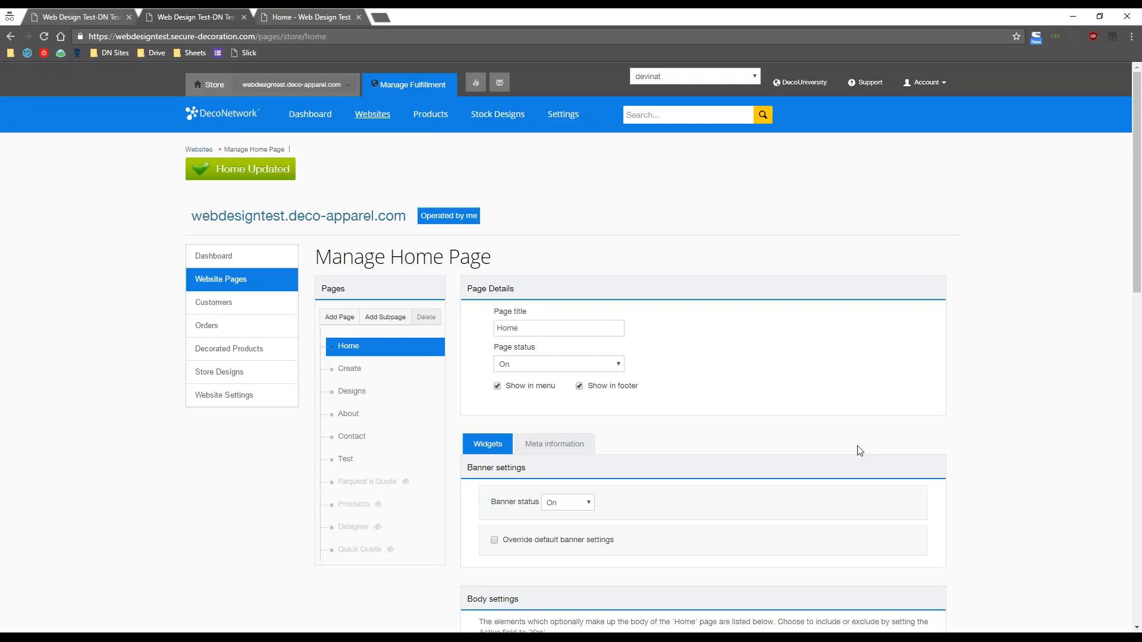
pyautogui.click(278, 12)
pyautogui.scroll(-4, 747, 407)
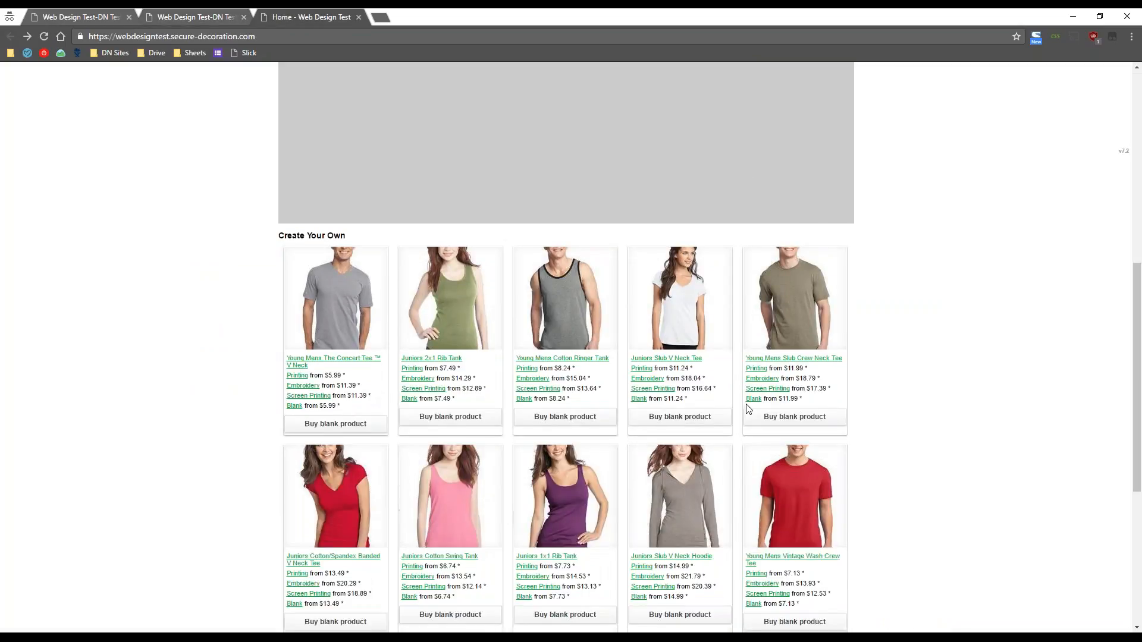
pyautogui.scroll(4, 510, 388)
pyautogui.scroll(-2, 473, 409)
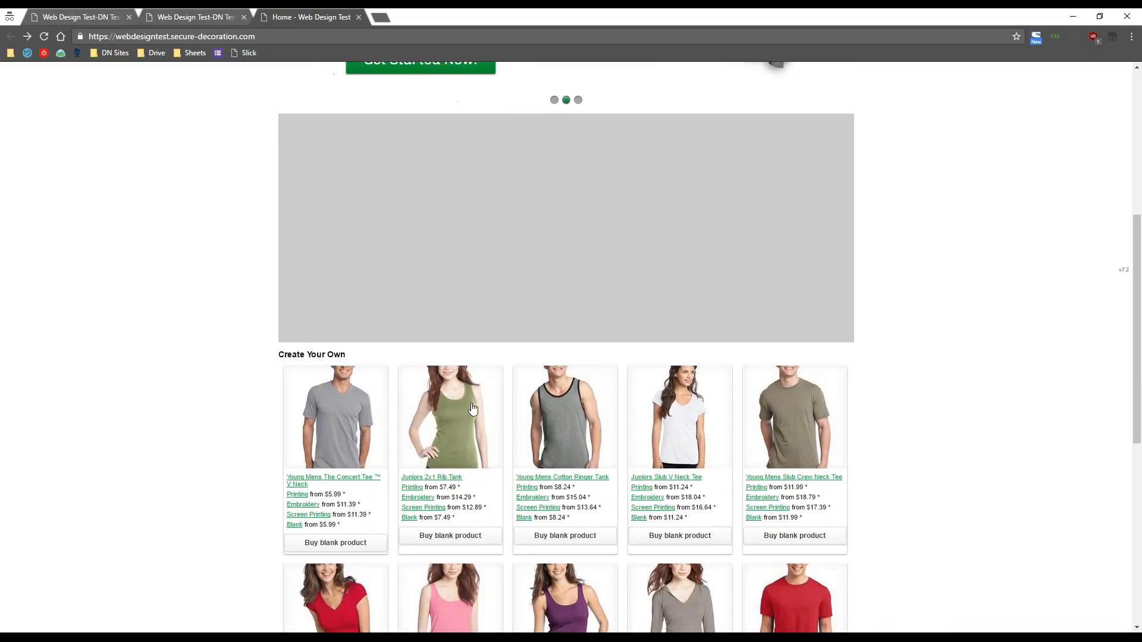
pyautogui.click(174, 10)
# - Move Body content below Blank products and save the Home page widgets
pyautogui.scroll(-8, 738, 457)
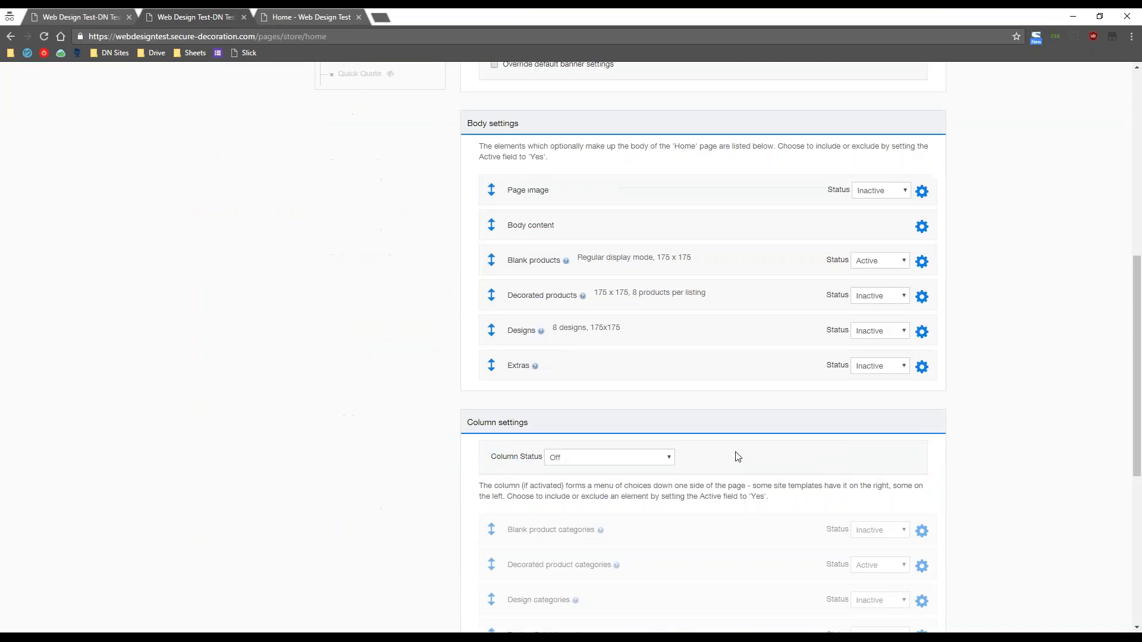
pyautogui.moveTo(491, 231); pyautogui.dragTo(492, 259)
pyautogui.scroll(-7, 377, 400)
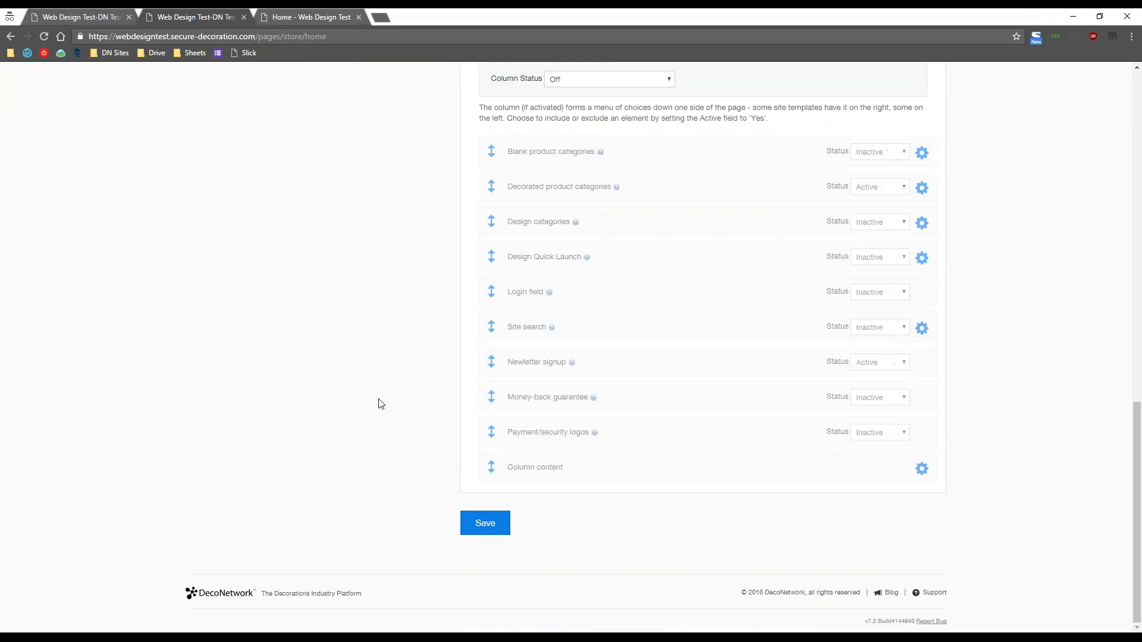
pyautogui.click(502, 524)
# - Reload the storefront to check the new widget order, then return to admin
pyautogui.click(320, 17)
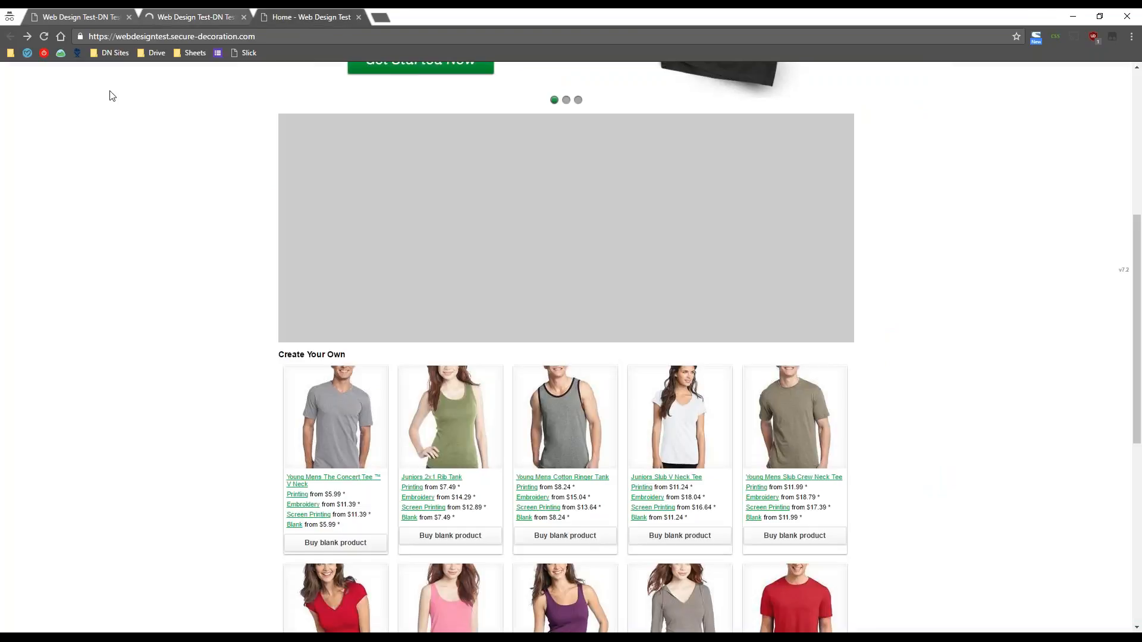
pyautogui.click(44, 37)
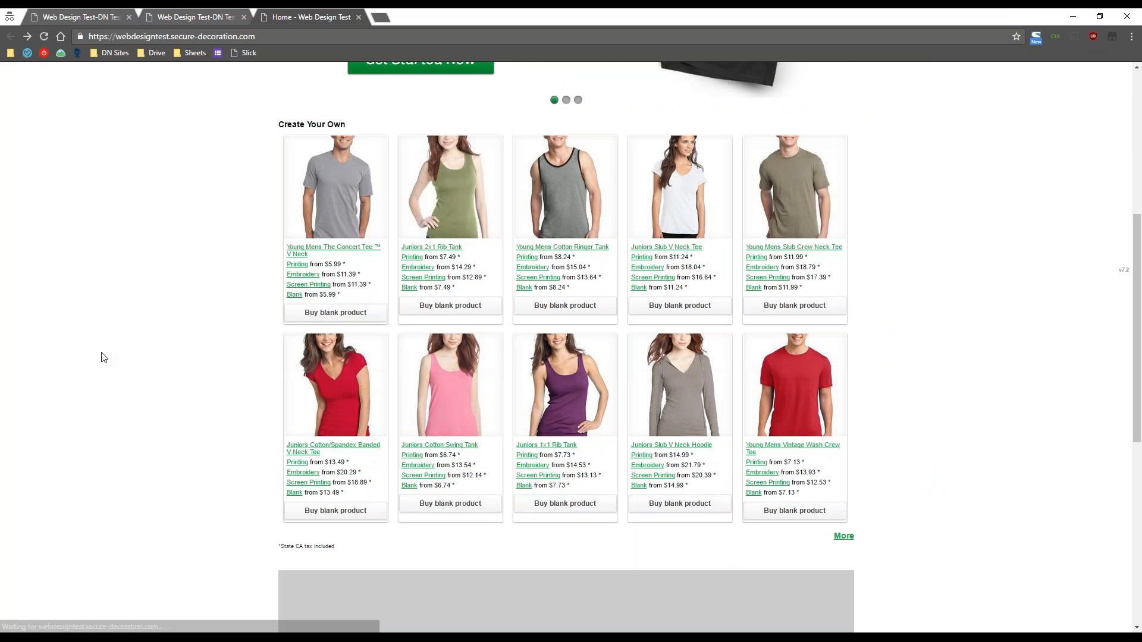
pyautogui.scroll(-3, 658, 500)
pyautogui.scroll(-2, 658, 500)
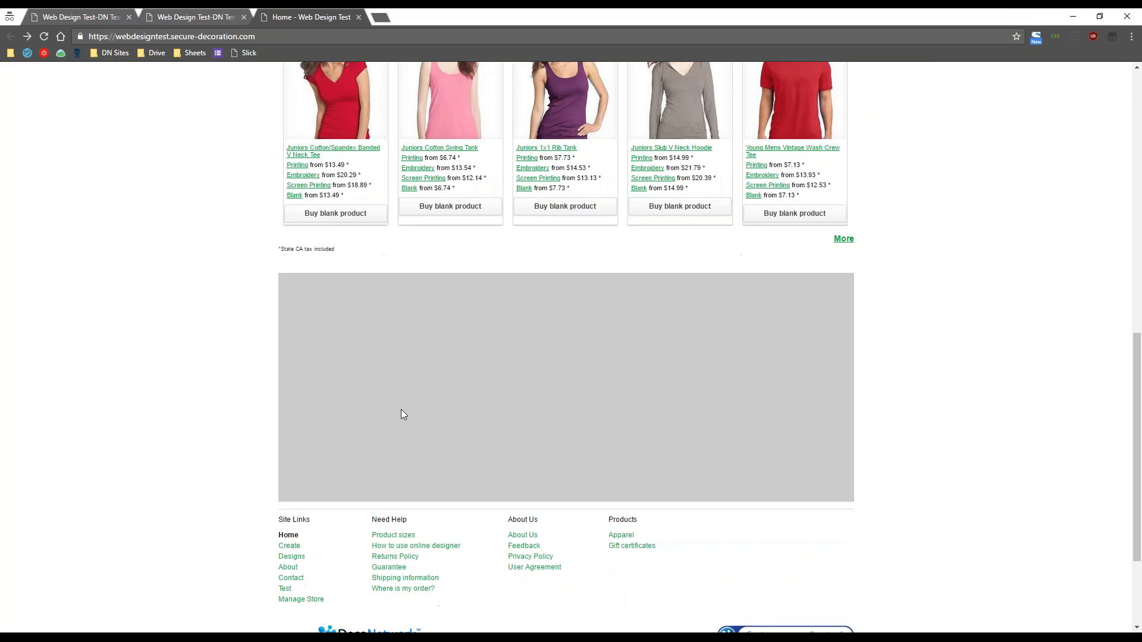
pyautogui.scroll(7, 400, 416)
pyautogui.scroll(4, 408, 415)
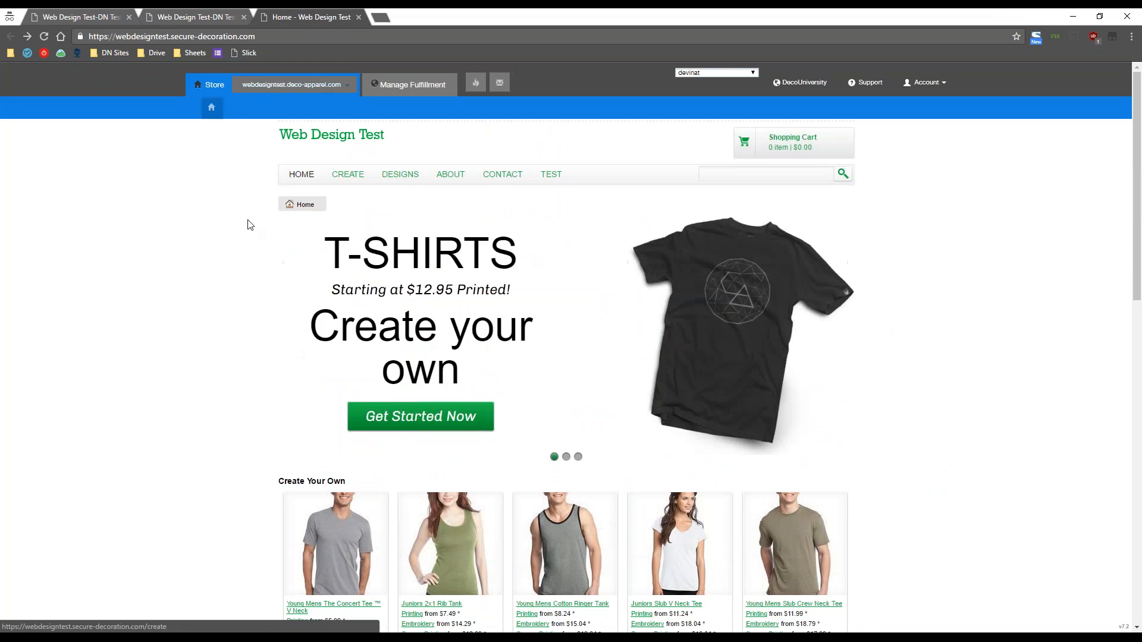
pyautogui.click(208, 8)
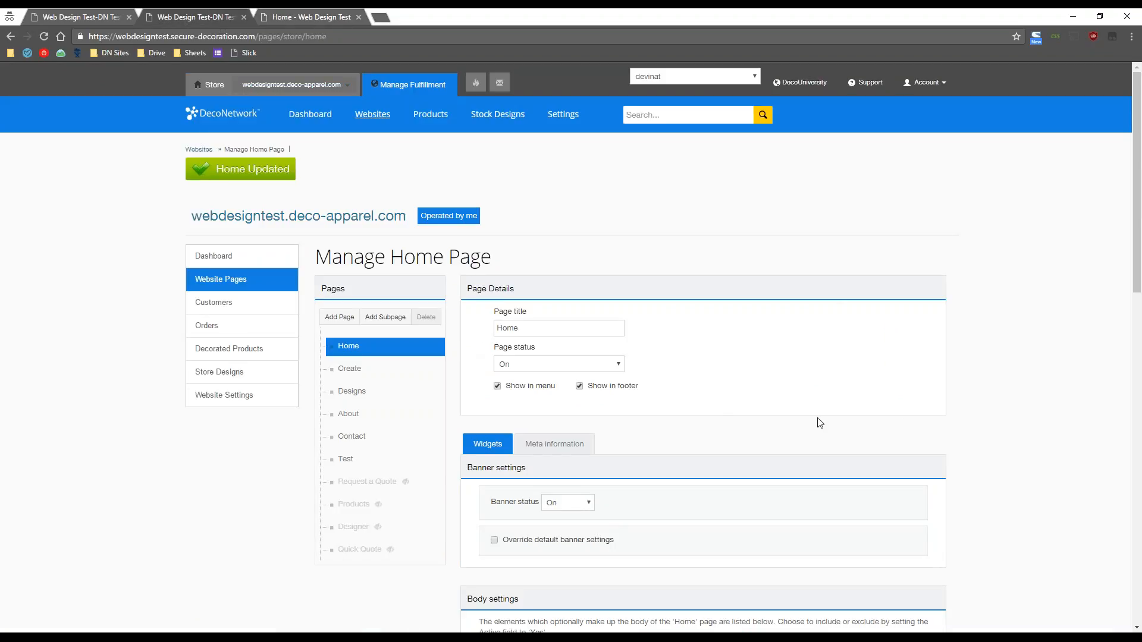
pyautogui.scroll(-4, 1028, 427)
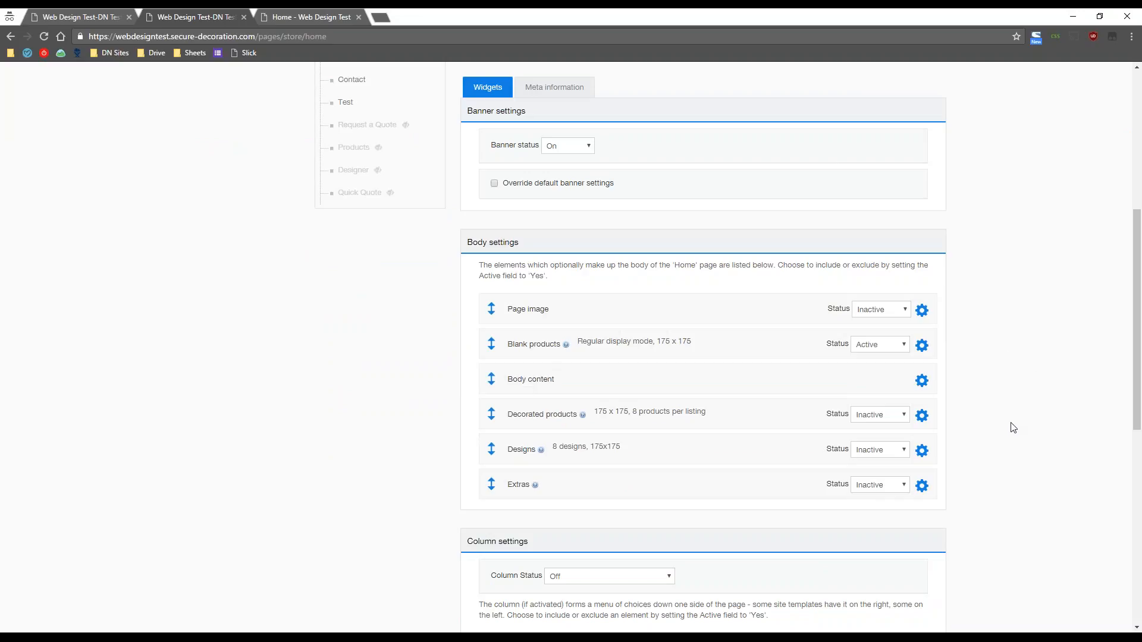
pyautogui.scroll(2, 1014, 428)
pyautogui.scroll(2, 1014, 429)
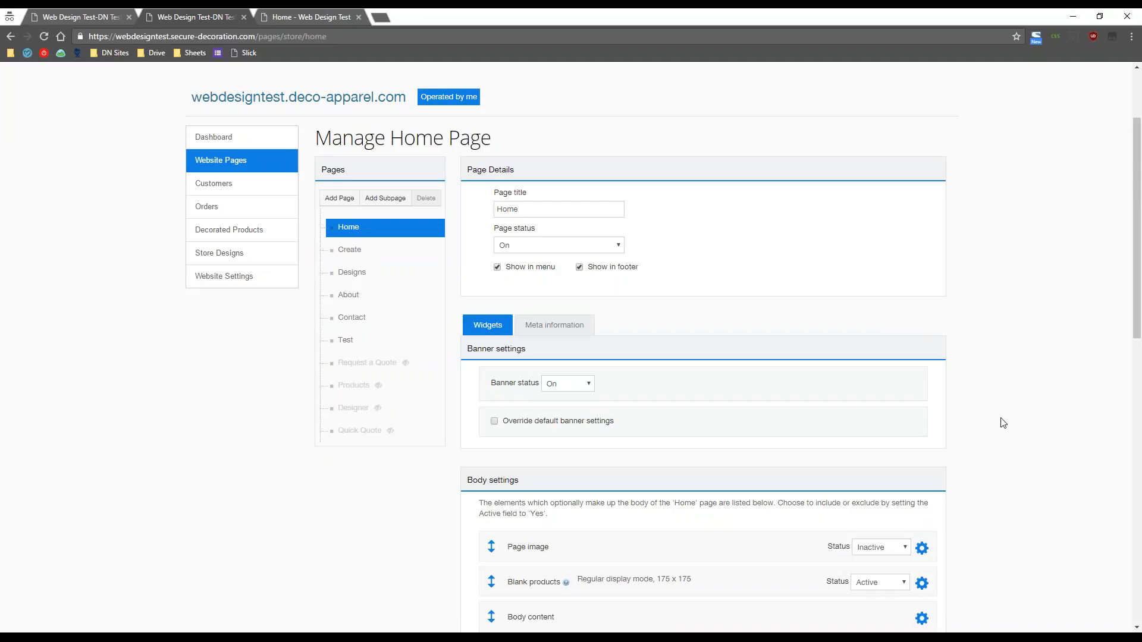
pyautogui.scroll(-1, 1033, 421)
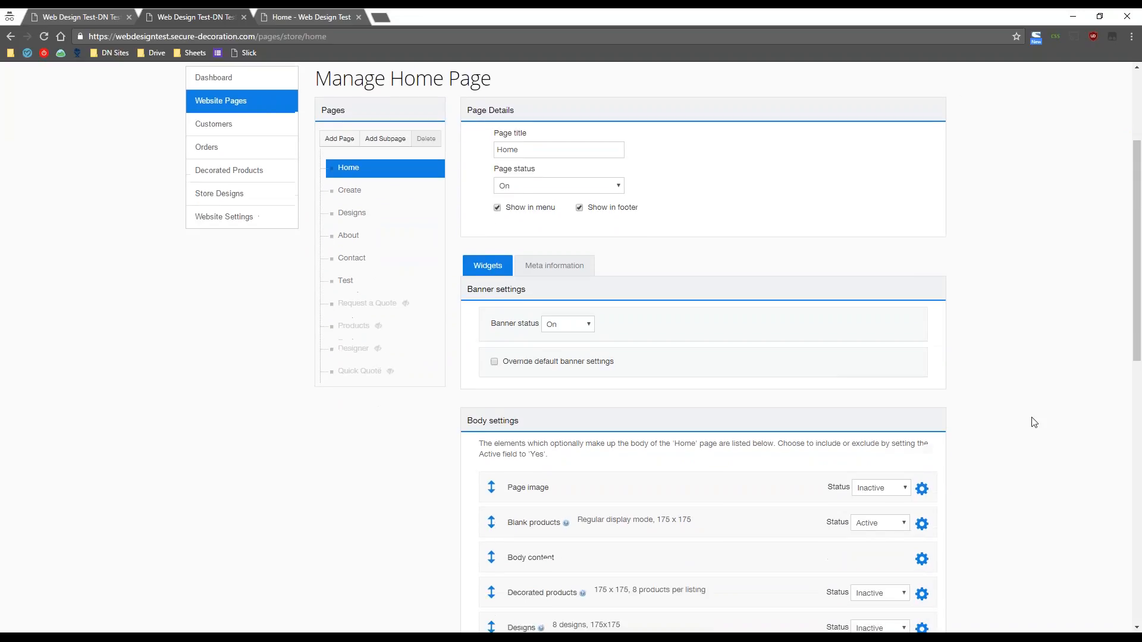
pyautogui.scroll(-1, 1031, 423)
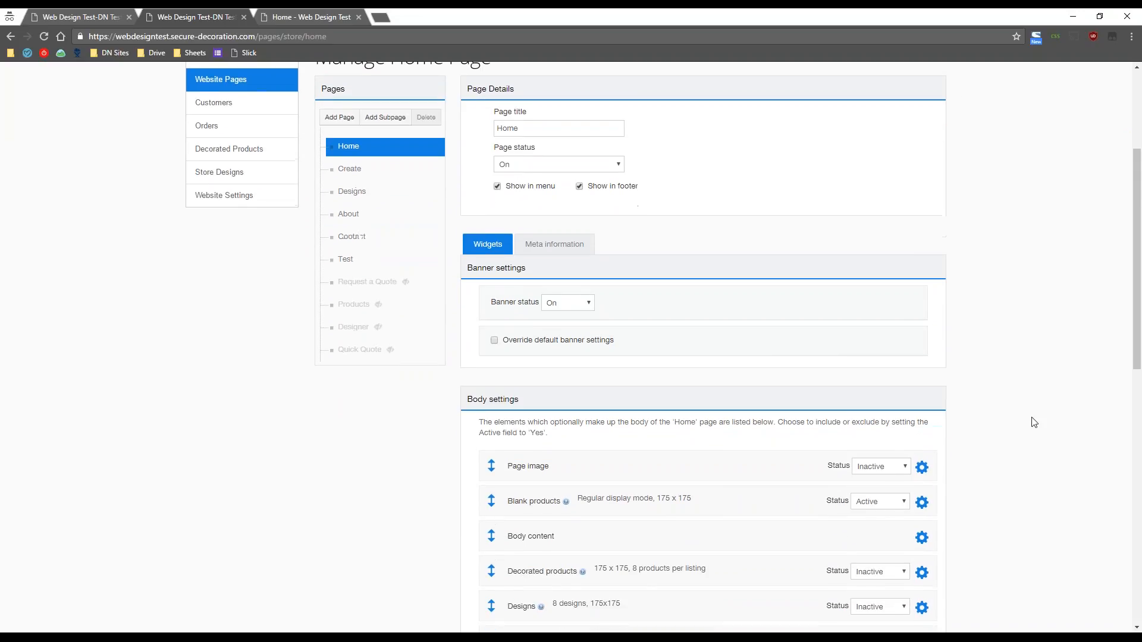
pyautogui.click(301, 13)
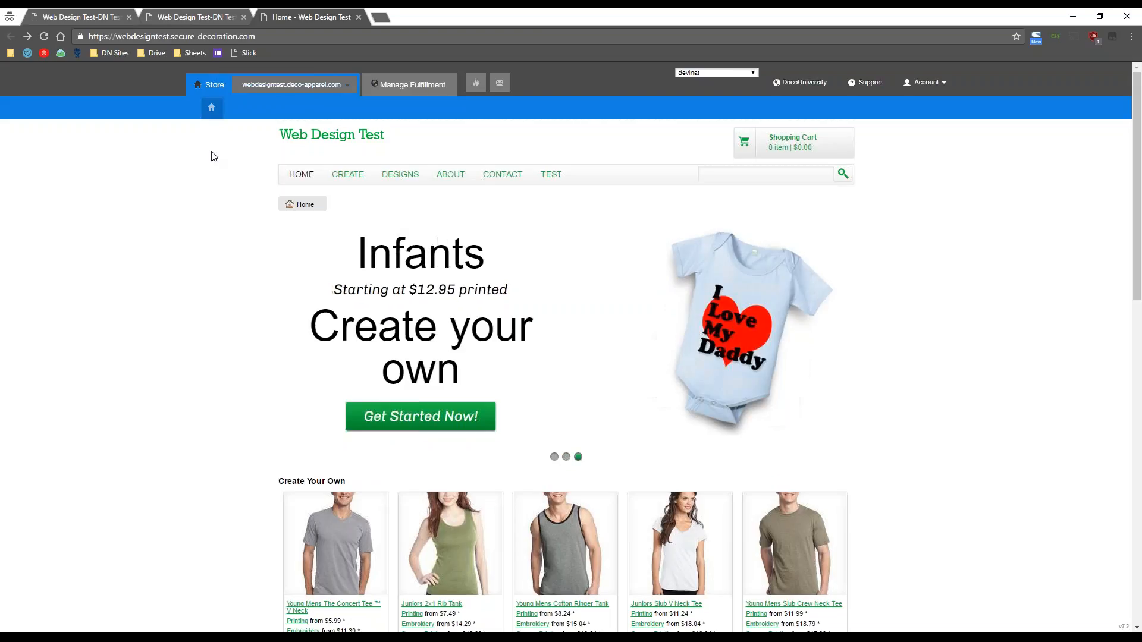
pyautogui.click(201, 13)
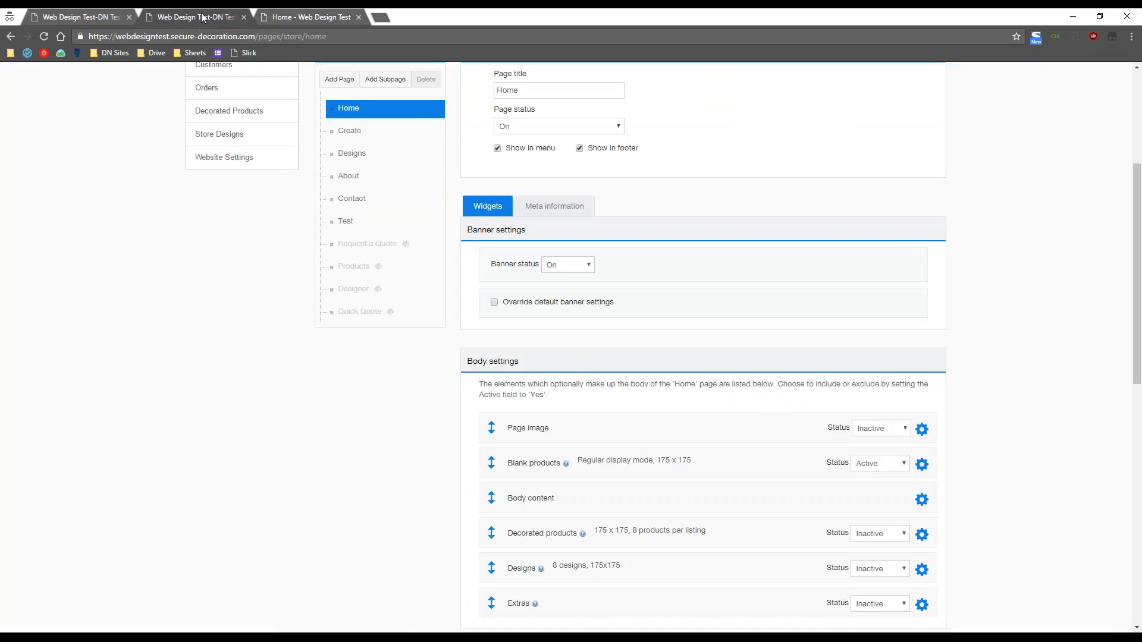
pyautogui.moveTo(527, 231); pyautogui.dragTo(466, 231)
pyautogui.click(639, 243)
pyautogui.click(593, 266)
pyautogui.click(584, 288)
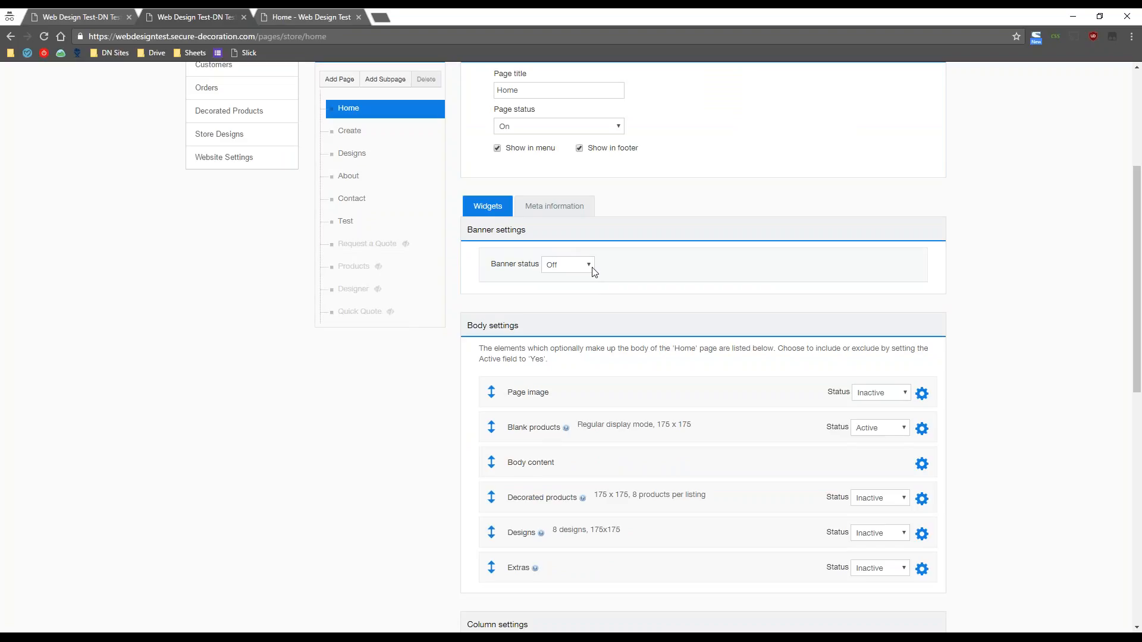
pyautogui.click(591, 270)
pyautogui.click(589, 278)
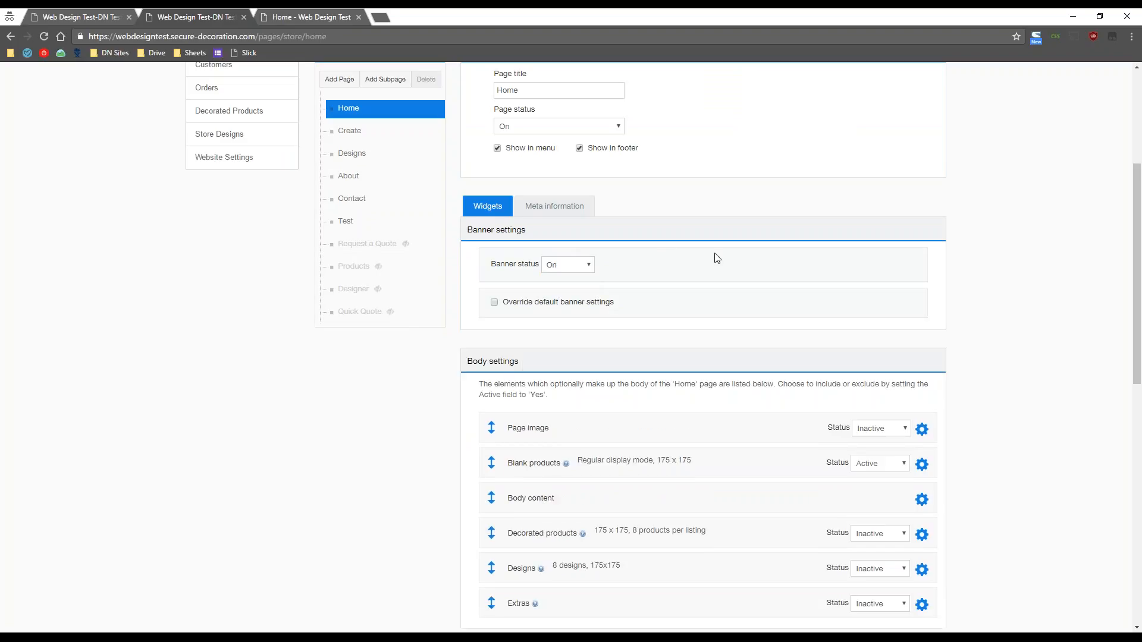
# - Tick 'Override default banner settings' and compare with the storefront banner
pyautogui.click(494, 304)
pyautogui.scroll(-3, 854, 292)
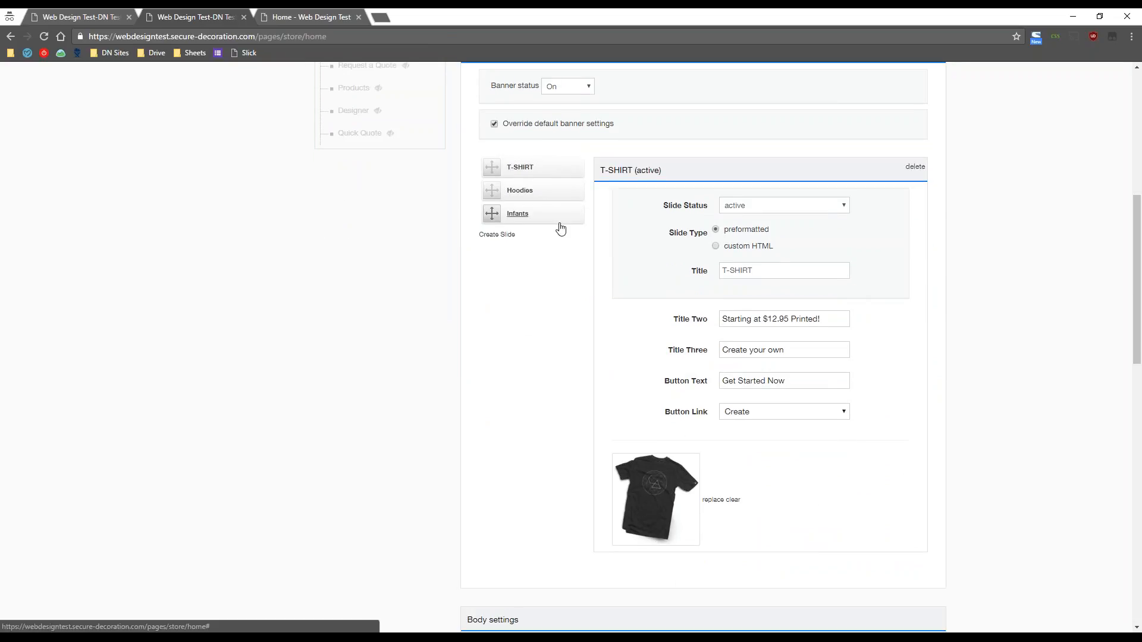
pyautogui.click(275, 13)
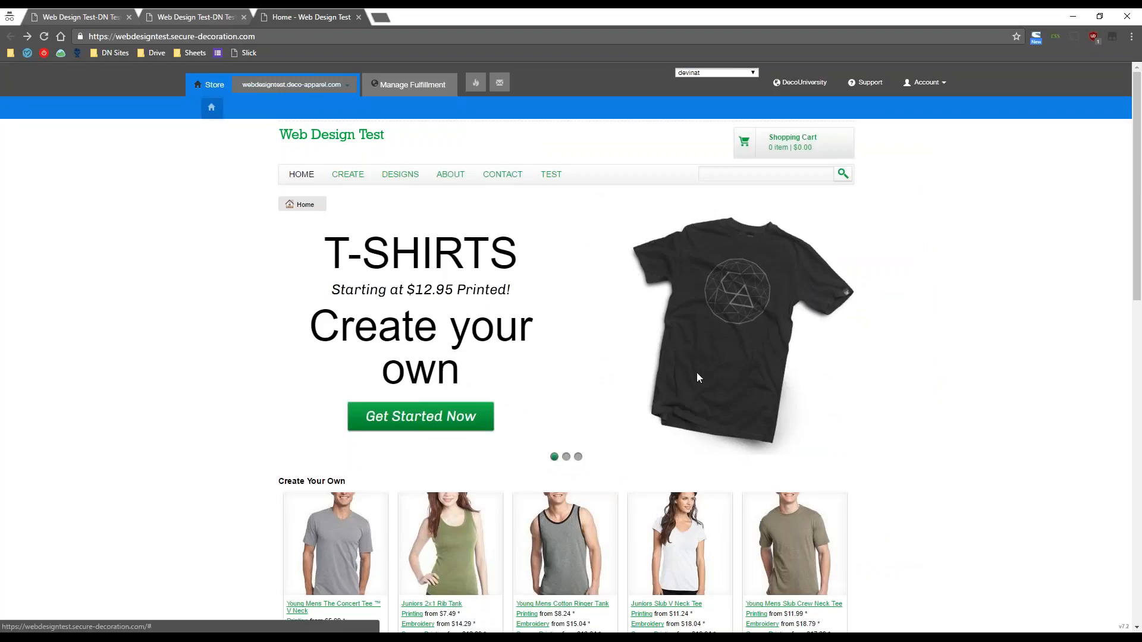
pyautogui.click(196, 12)
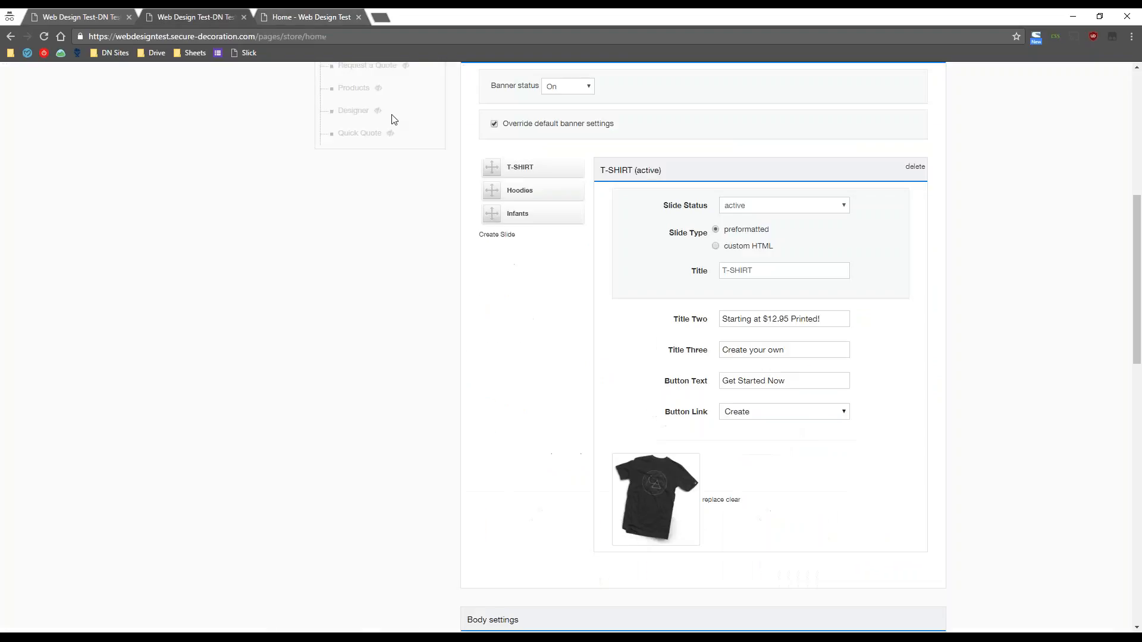
pyautogui.scroll(1, 518, 332)
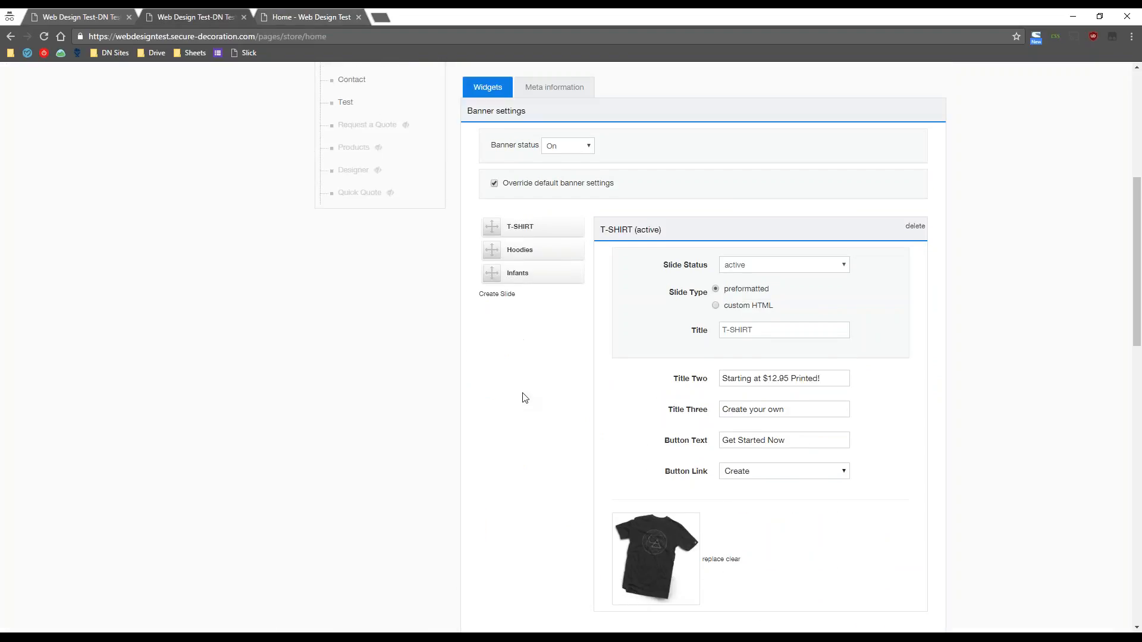
# - Create a new empty banner slide, then delete it and confirm
pyautogui.click(499, 295)
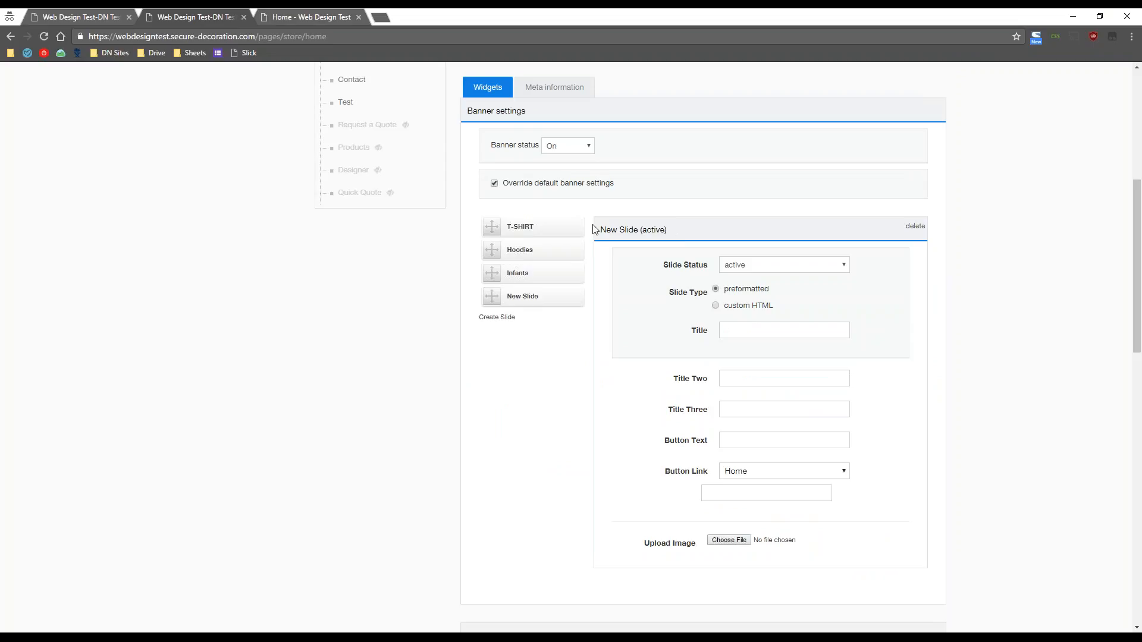
pyautogui.moveTo(673, 233); pyautogui.dragTo(616, 227)
pyautogui.click(666, 230)
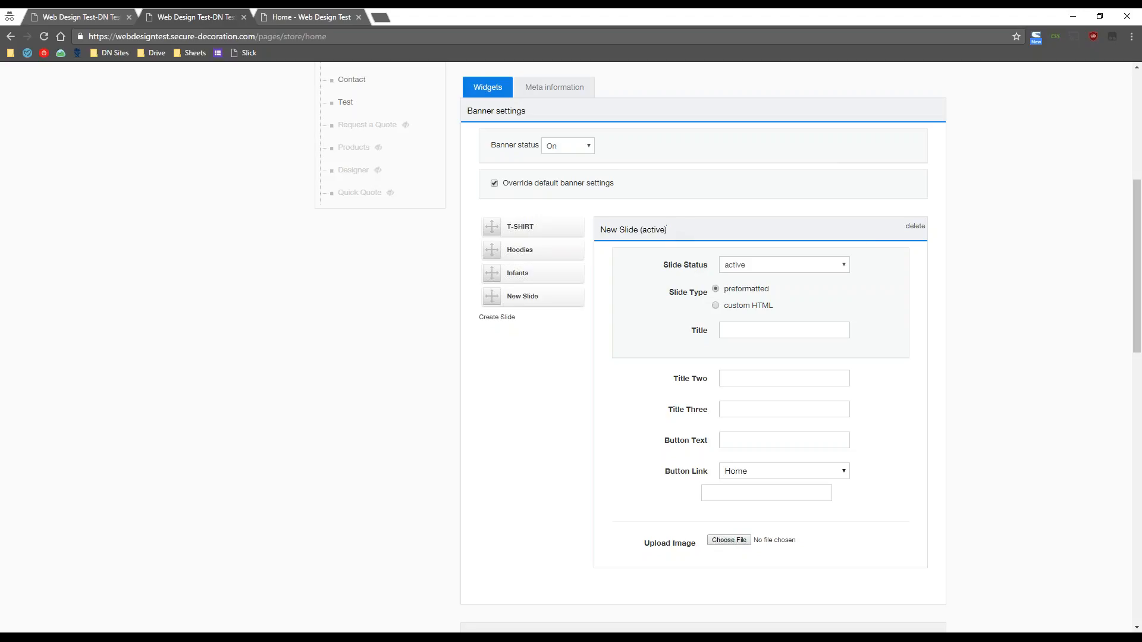
pyautogui.click(915, 230)
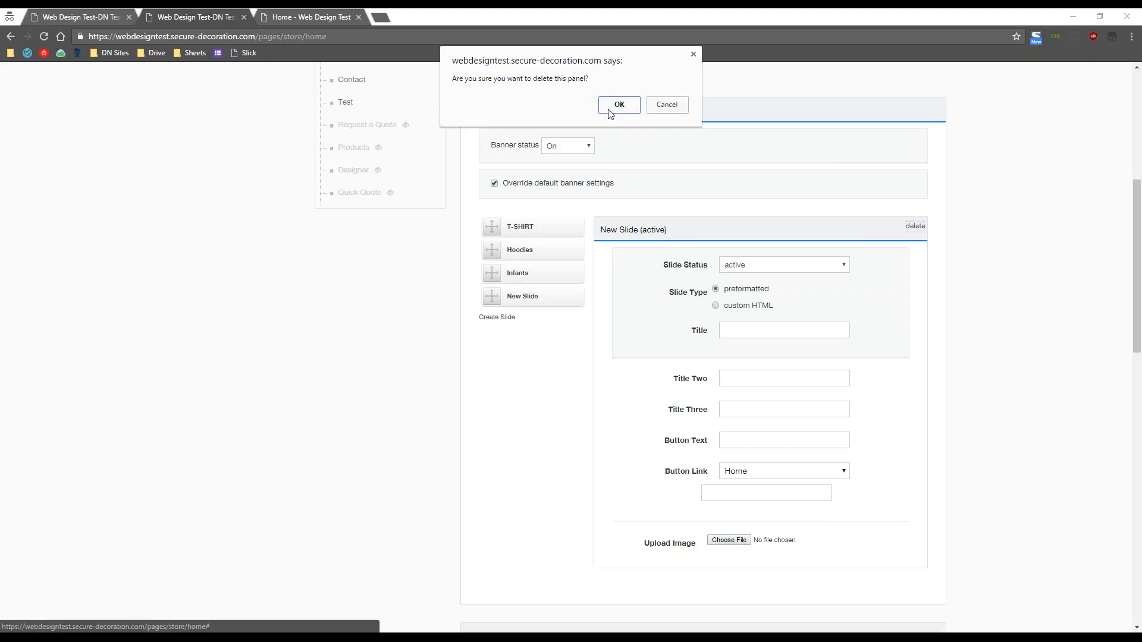
pyautogui.click(610, 110)
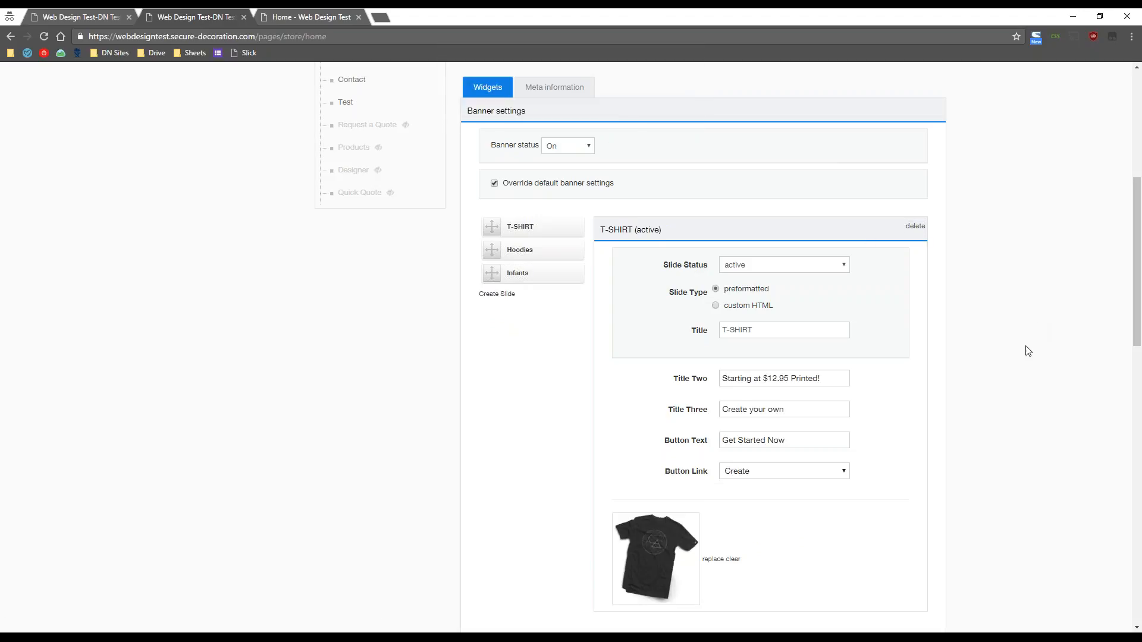
pyautogui.click(330, 19)
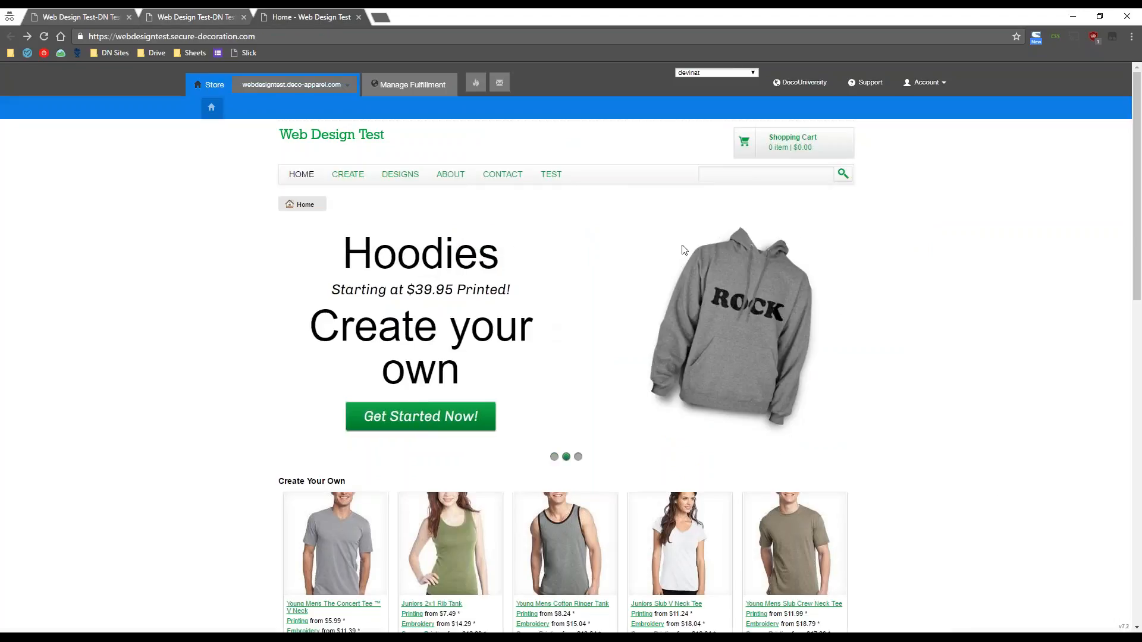
# - Set the T-SHIRT slide type to custom HTML and toggle the editor's Source view on and off
pyautogui.click(167, 14)
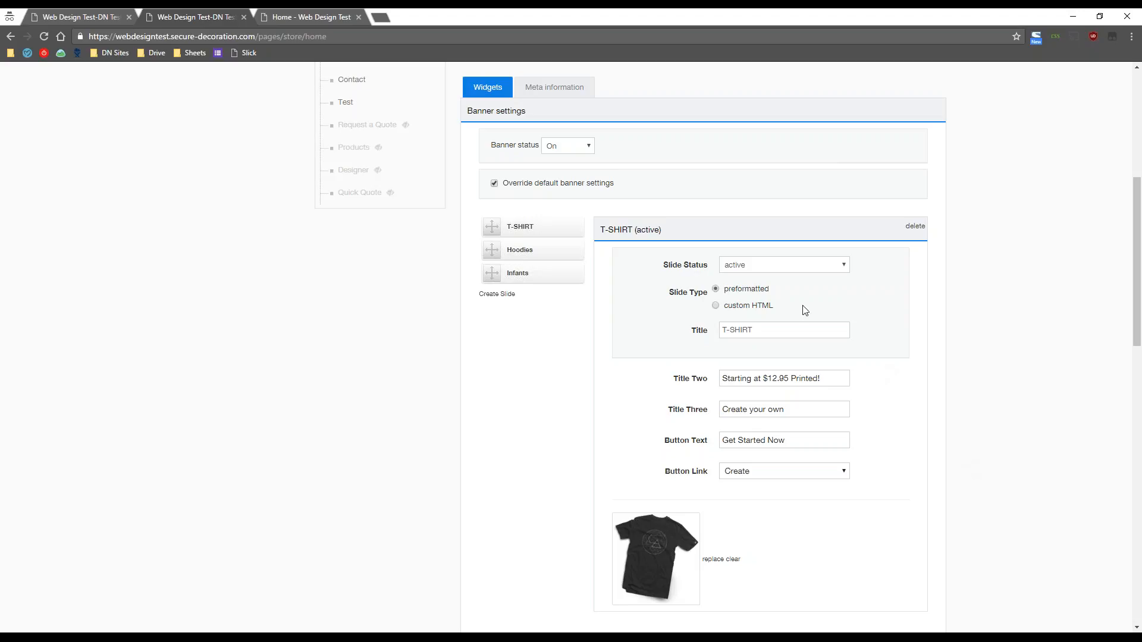
pyautogui.click(737, 309)
pyautogui.scroll(-2, 1022, 401)
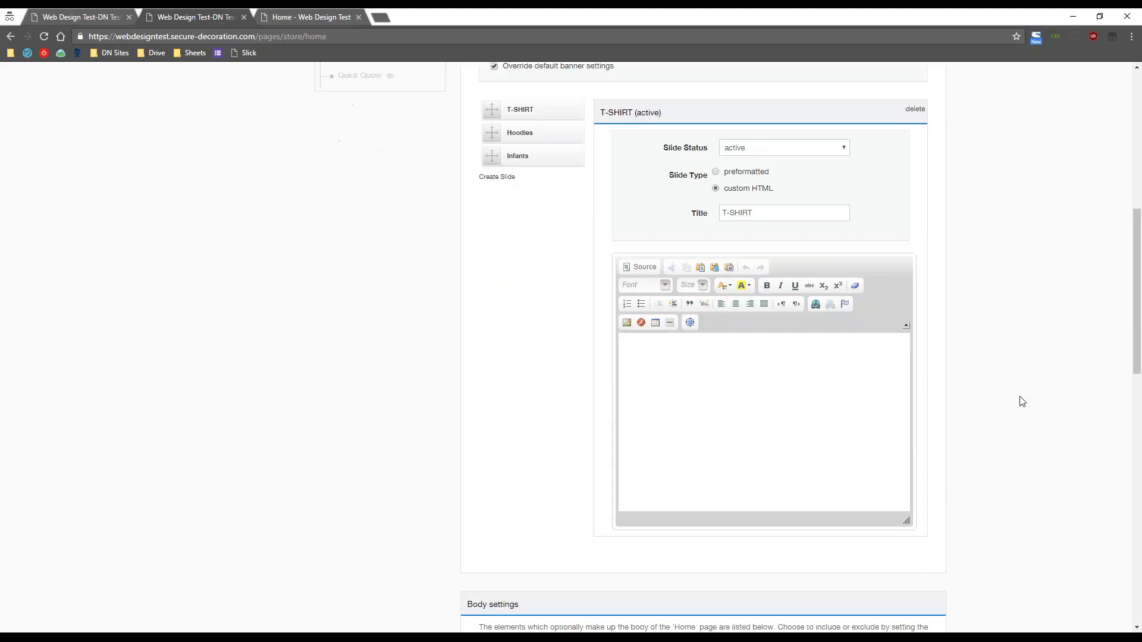
pyautogui.scroll(-1, 1014, 369)
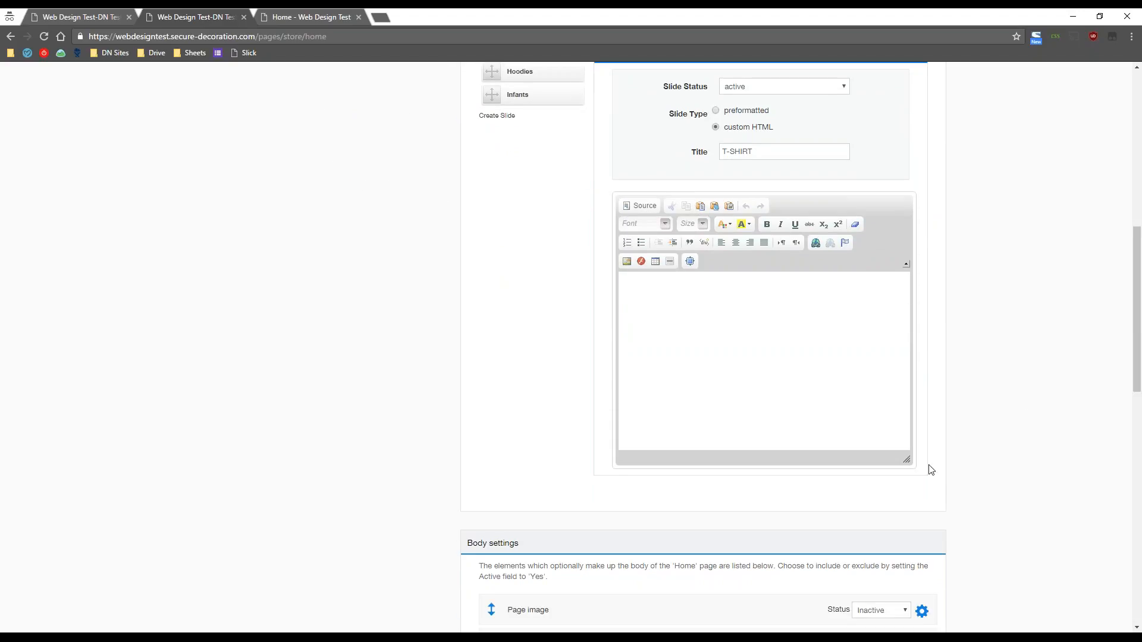
pyautogui.click(638, 207)
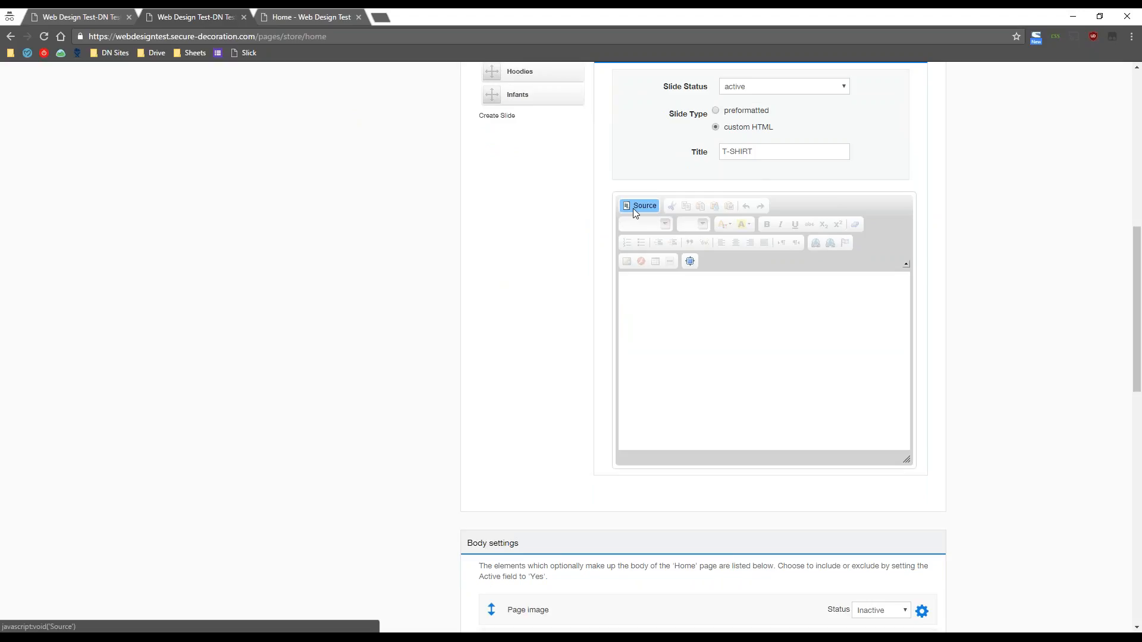
pyautogui.click(634, 208)
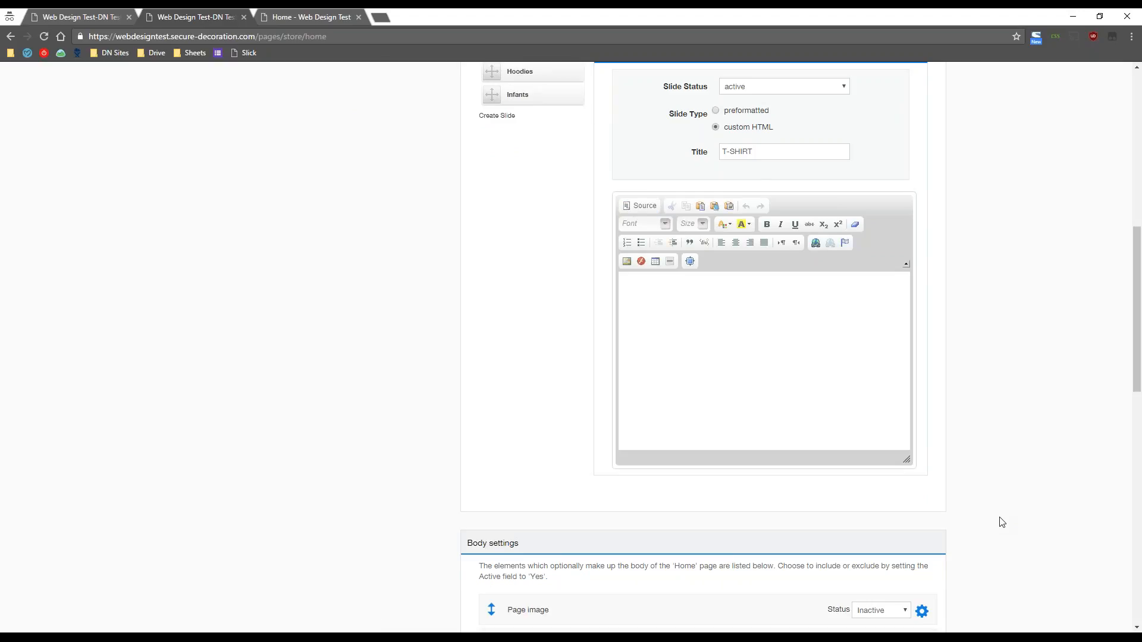
pyautogui.scroll(1, 1001, 523)
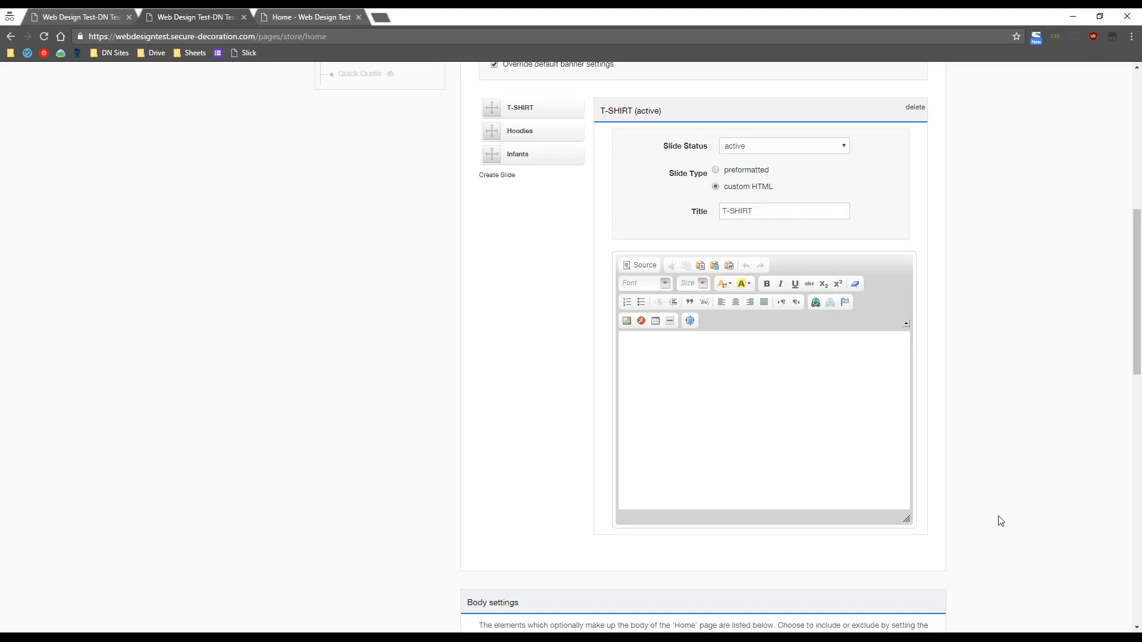
# - From the slide's image dialog, browse the server and delete the old PLACEHOLDER.png
pyautogui.click(626, 322)
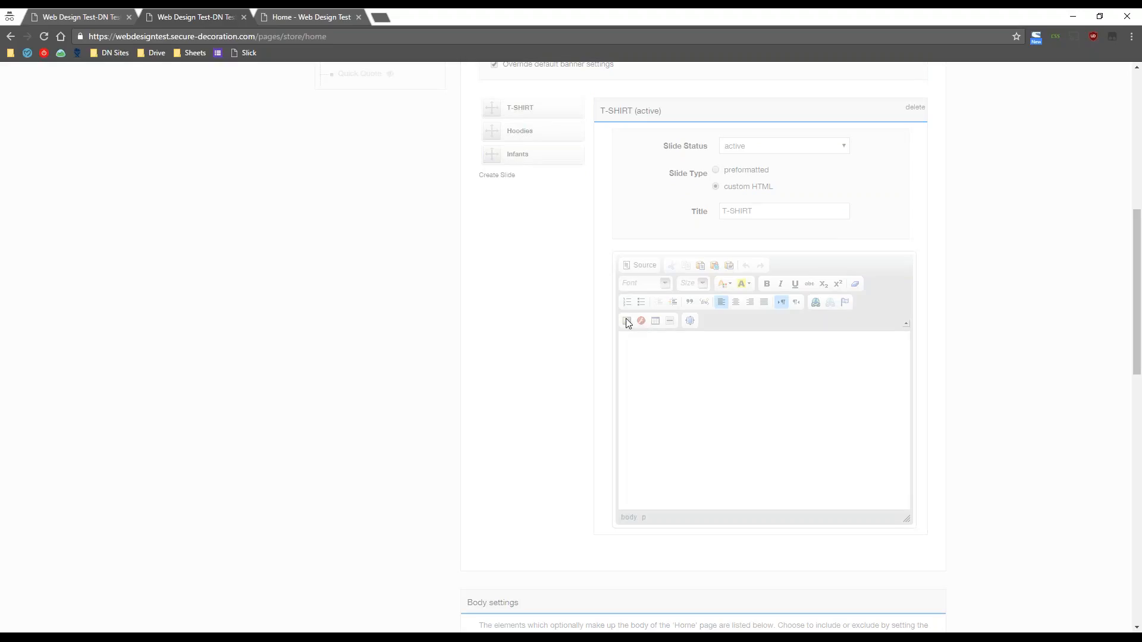
pyautogui.click(629, 269)
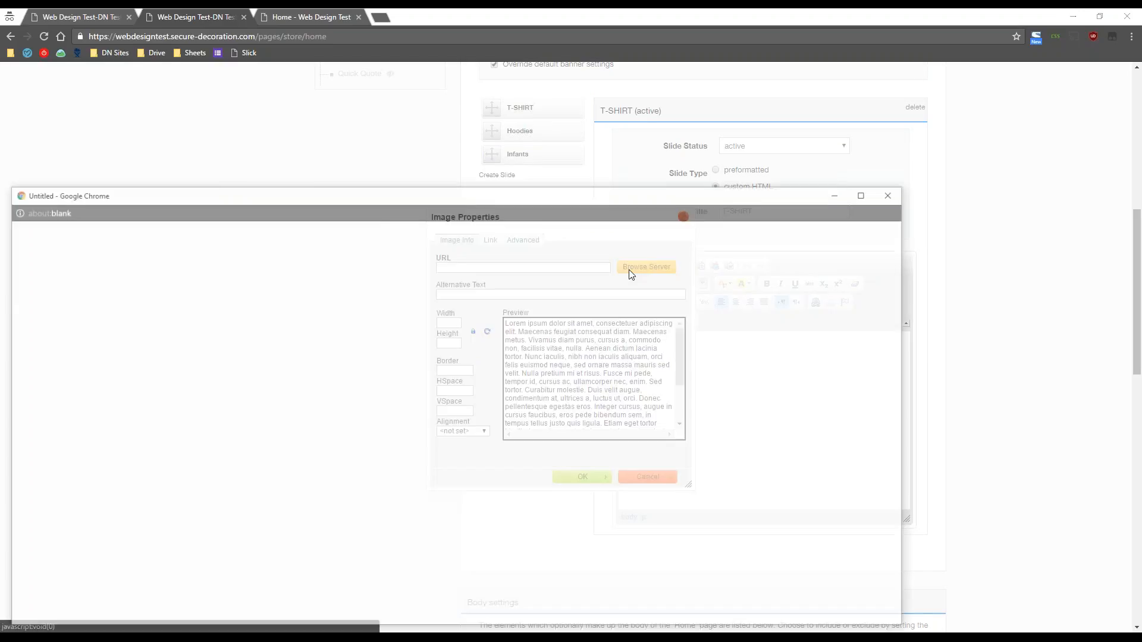
pyautogui.moveTo(486, 197); pyautogui.dragTo(500, 53)
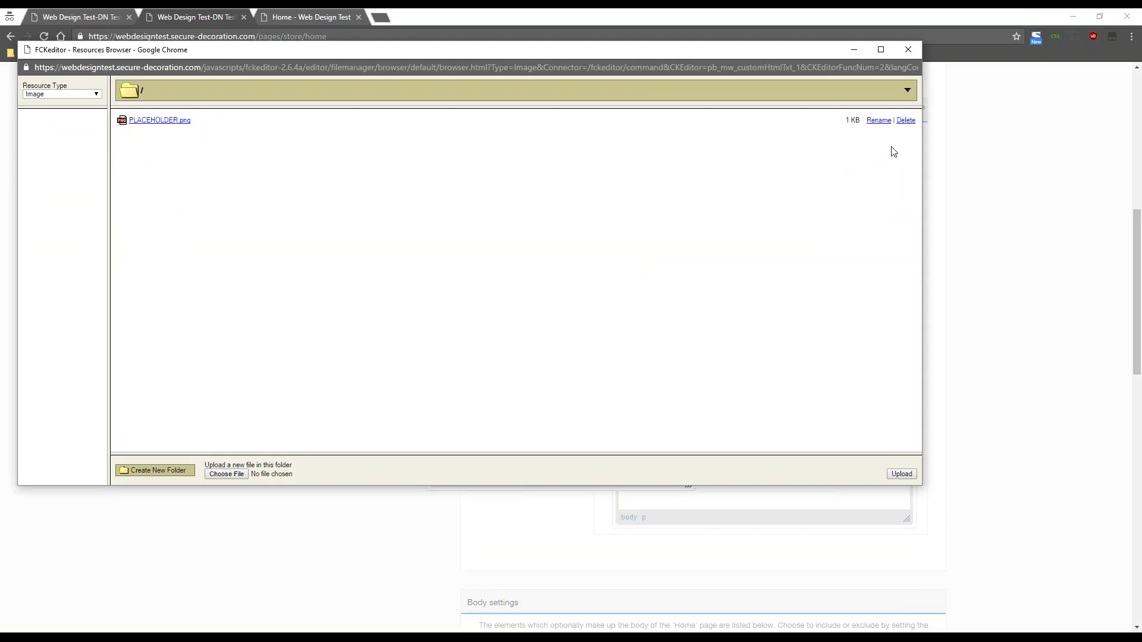
pyautogui.click(906, 121)
pyautogui.click(518, 133)
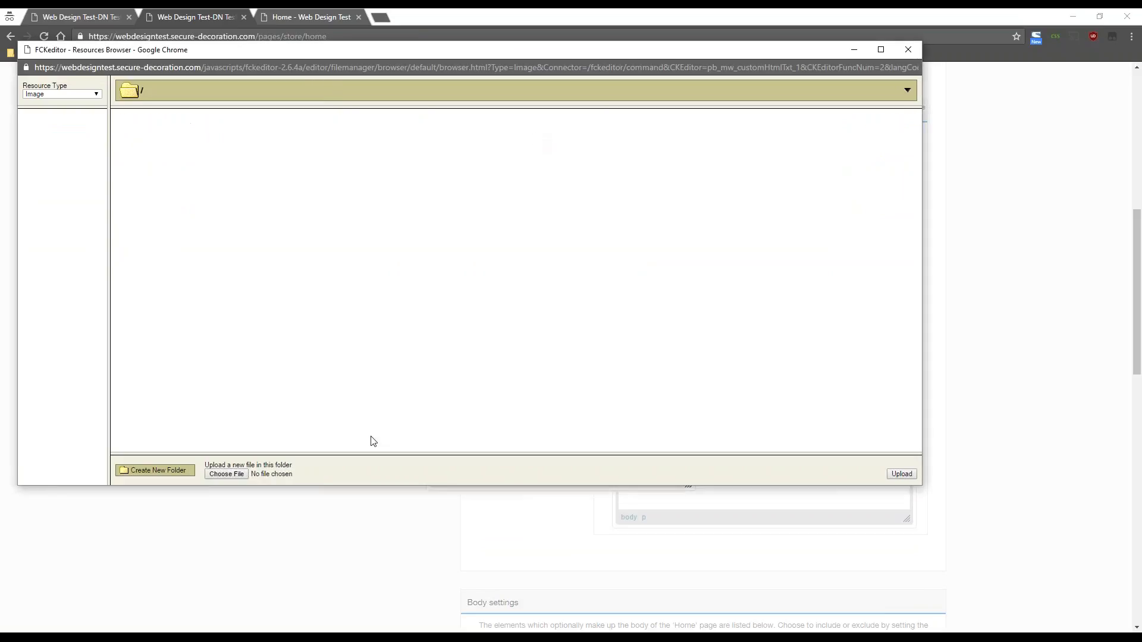
# - Upload PLACEHOLDER.png from the Desktop and insert it into the T-SHIRT slide content
pyautogui.click(225, 474)
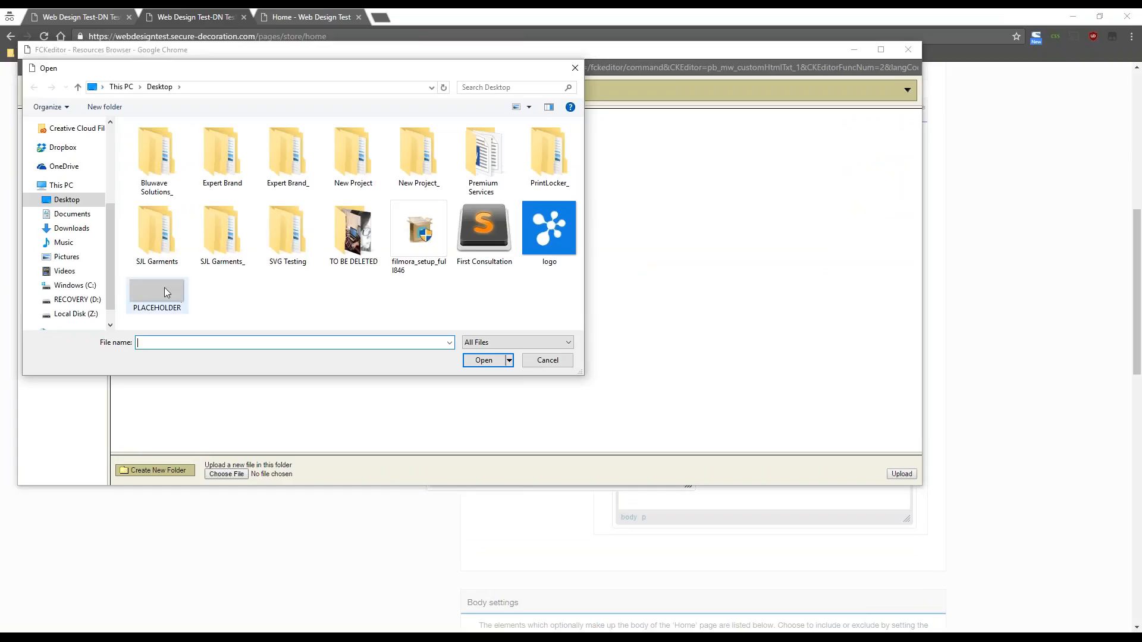
pyautogui.click(165, 290)
pyautogui.click(483, 360)
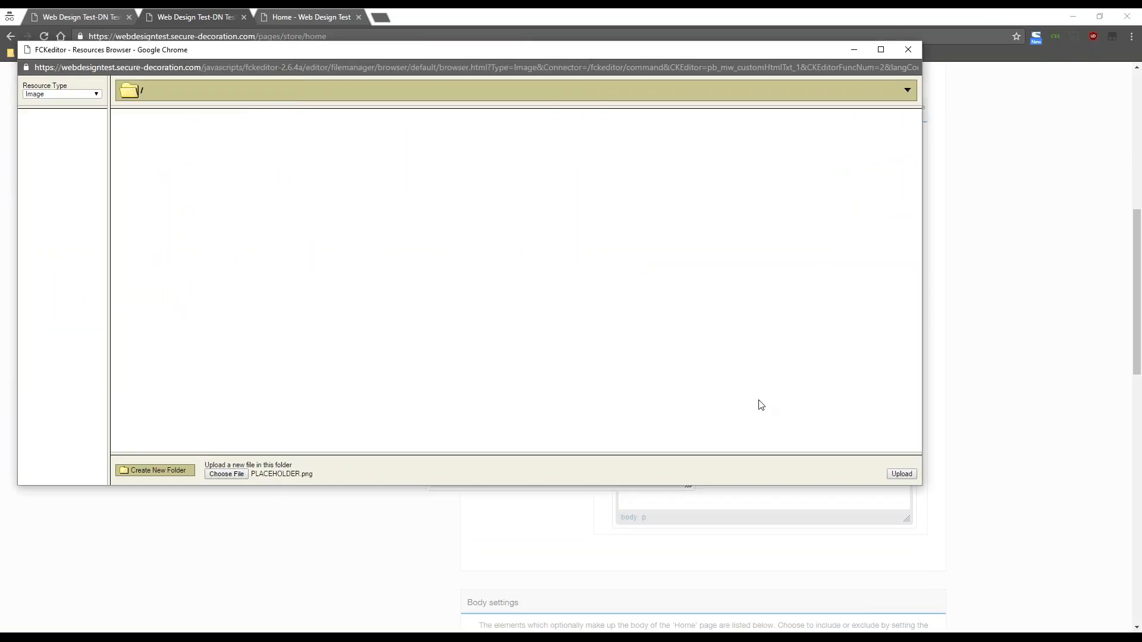
pyautogui.click(900, 476)
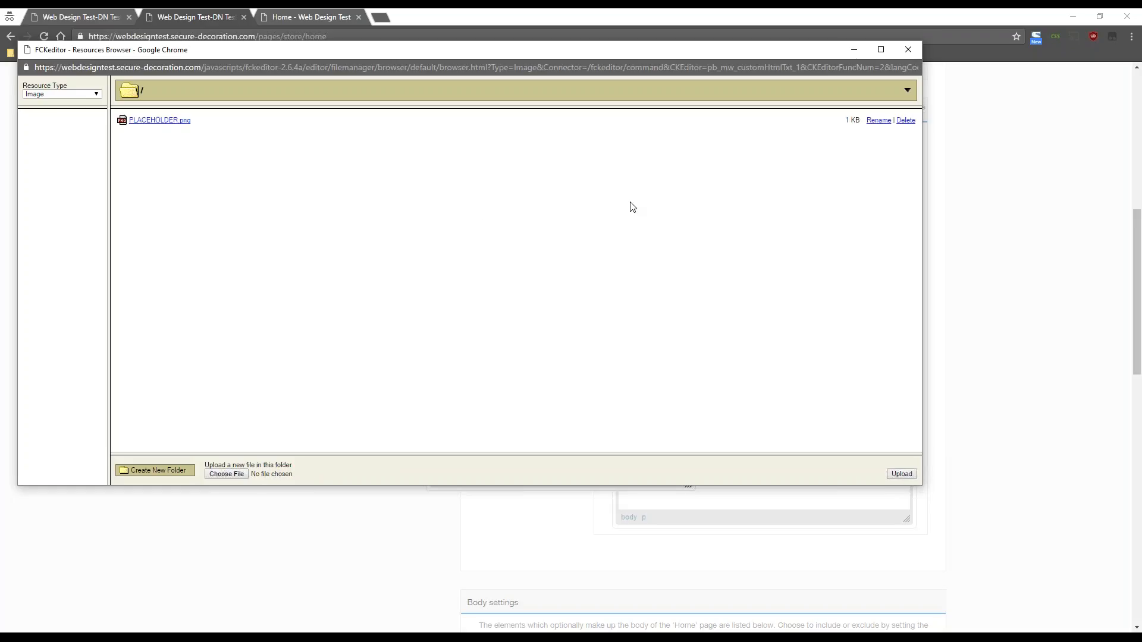
pyautogui.click(151, 120)
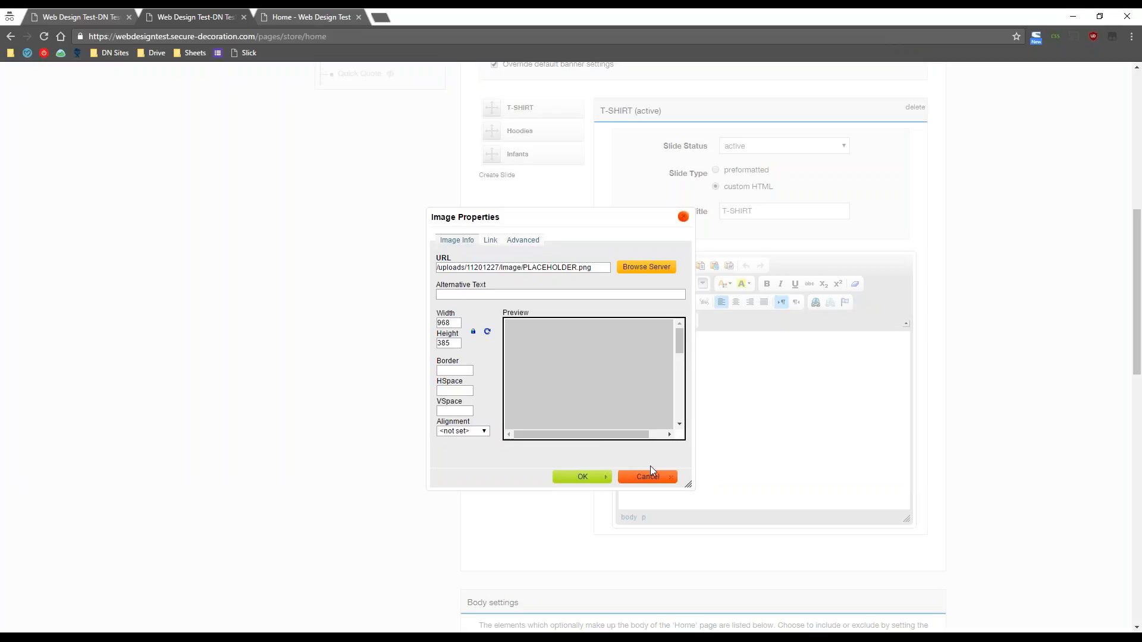
pyautogui.click(571, 474)
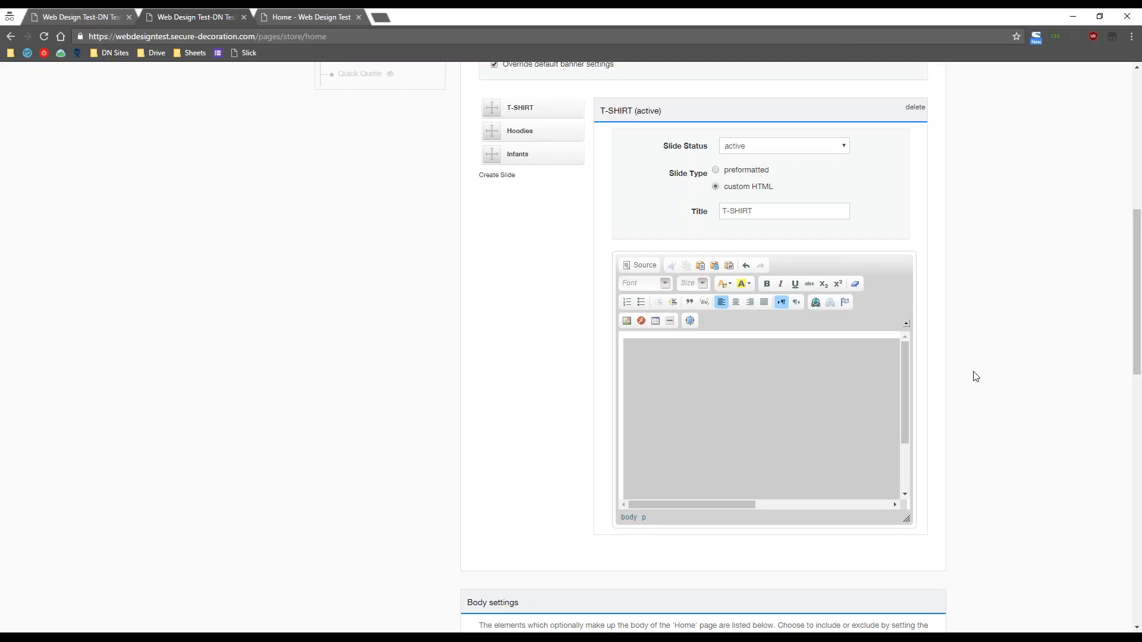
# - Start a link on the placeholder image and copy the /create?pn=1 path from the storefront Create page
pyautogui.click(650, 384)
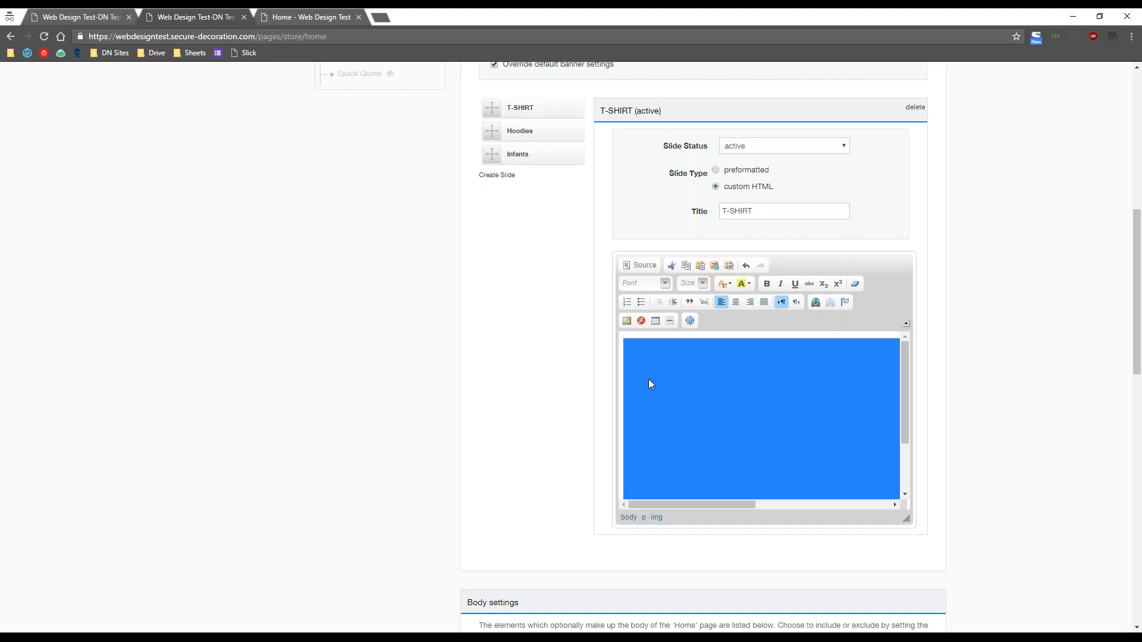
pyautogui.click(816, 304)
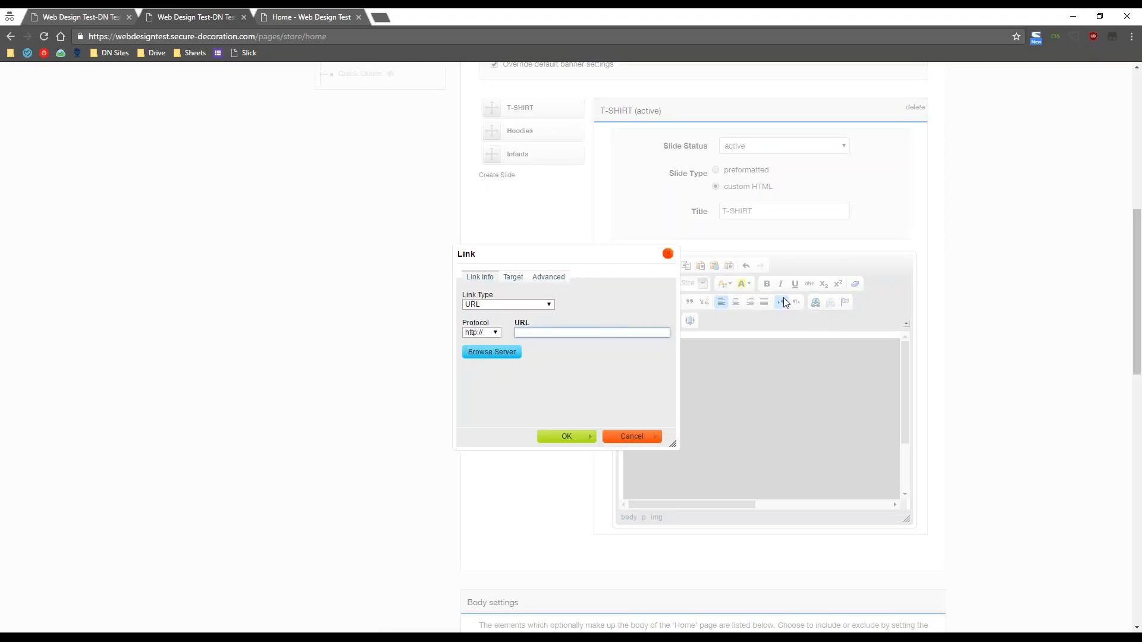
pyautogui.click(288, 17)
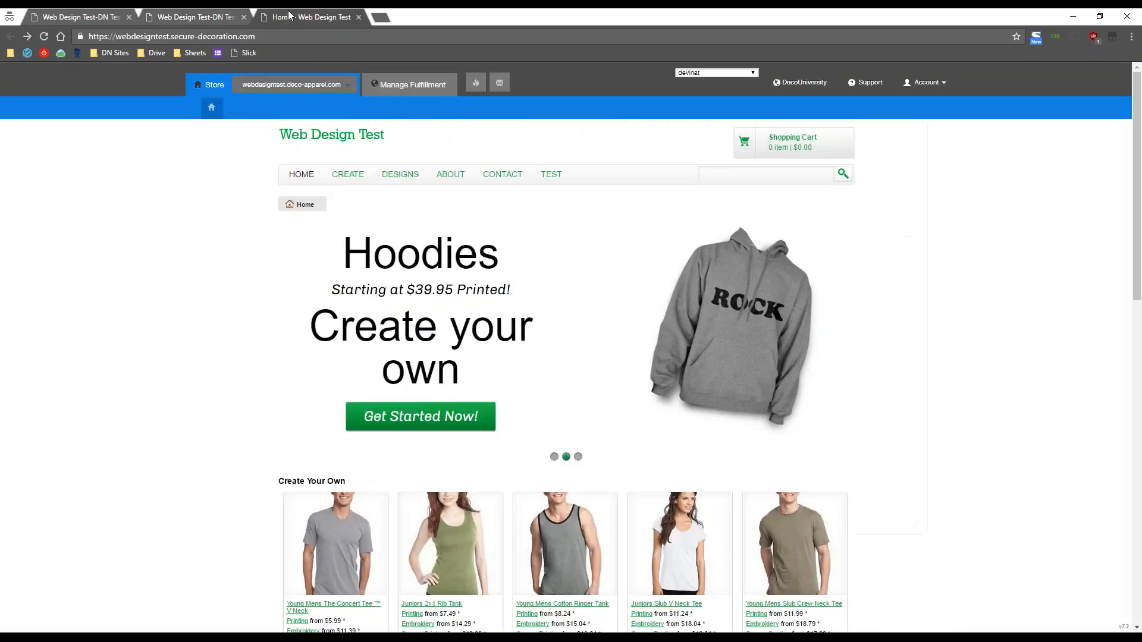
pyautogui.click(355, 179)
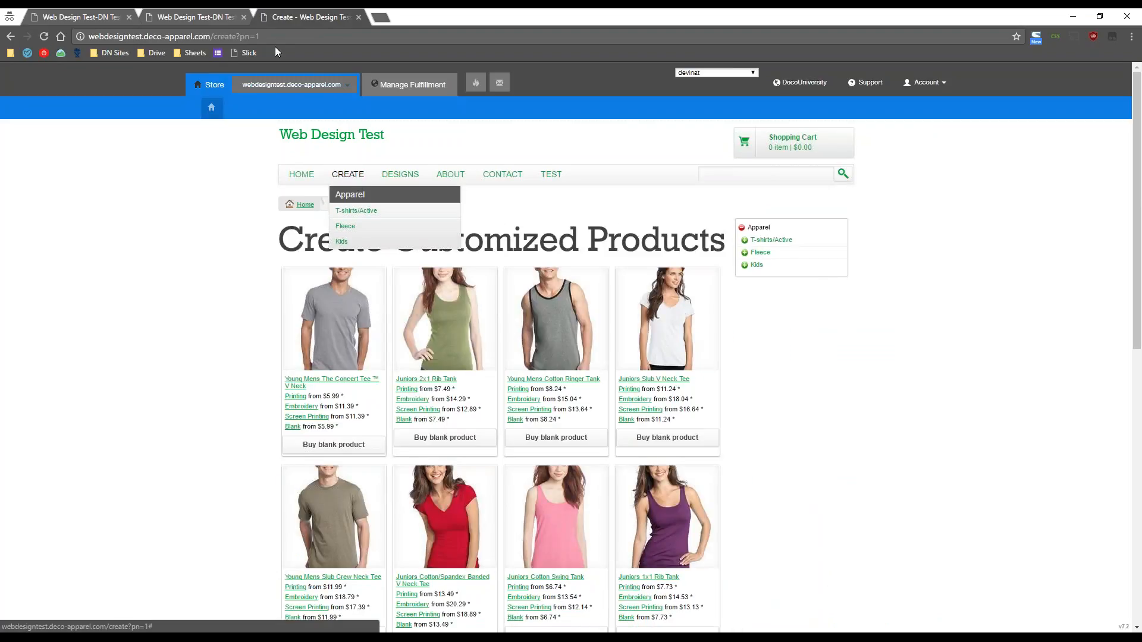
pyautogui.click(117, 34)
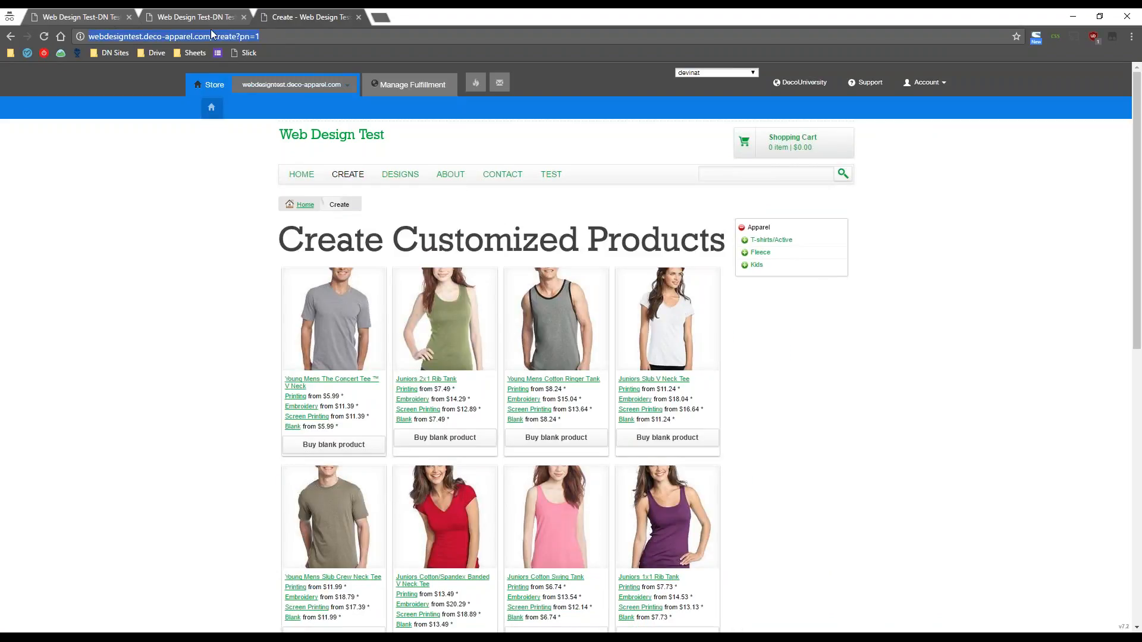
pyautogui.click(280, 36)
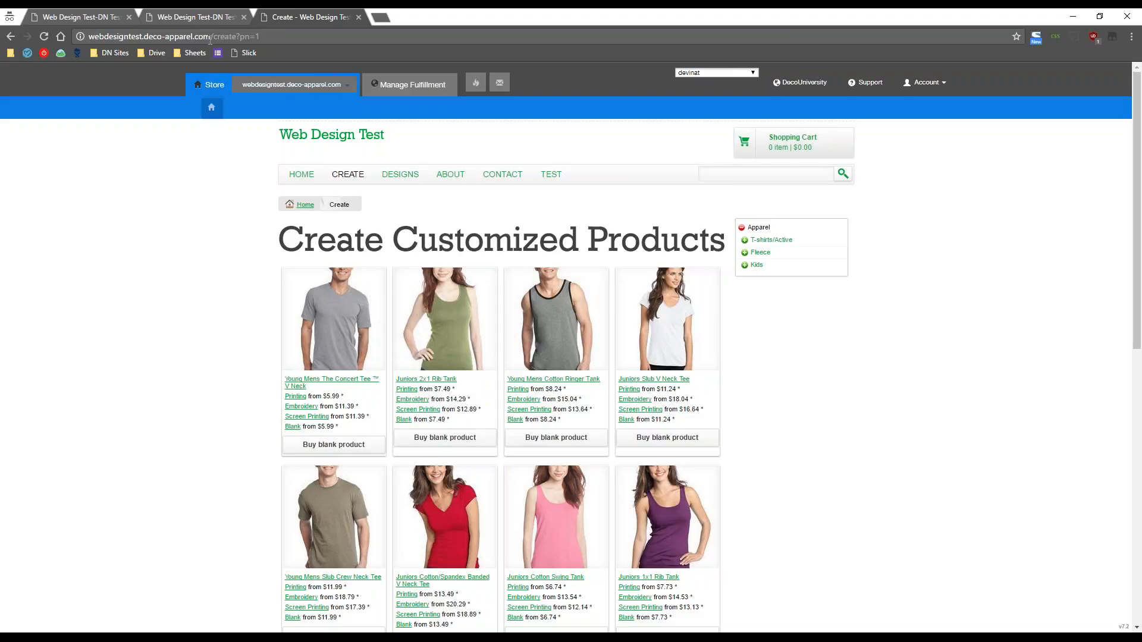
pyautogui.moveTo(213, 36); pyautogui.dragTo(279, 39)
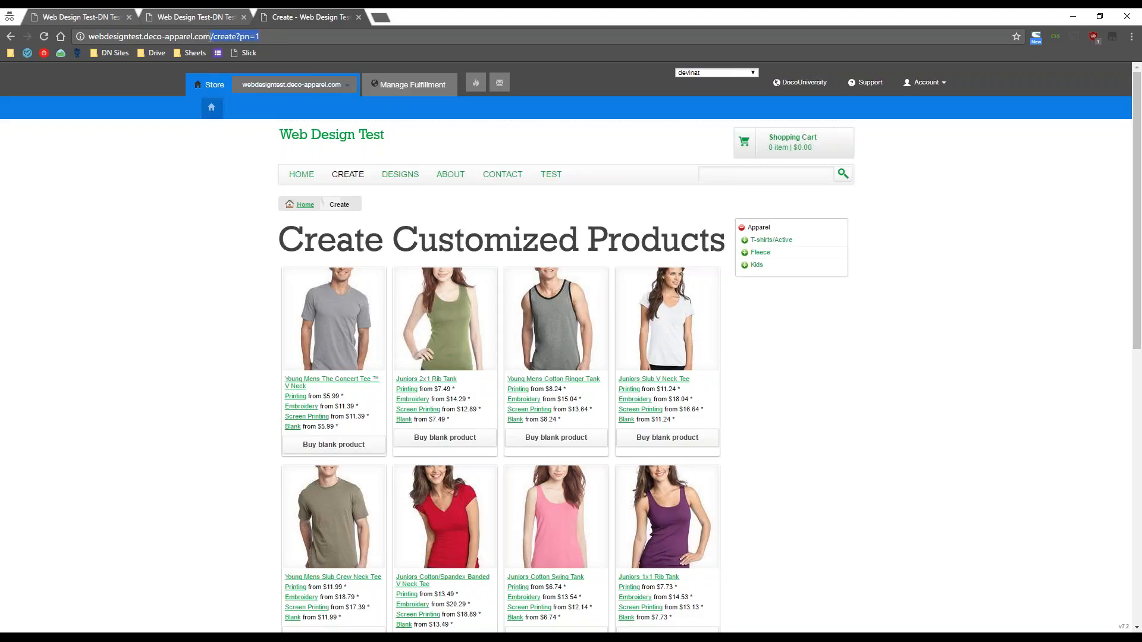
pyautogui.rightClick(229, 37)
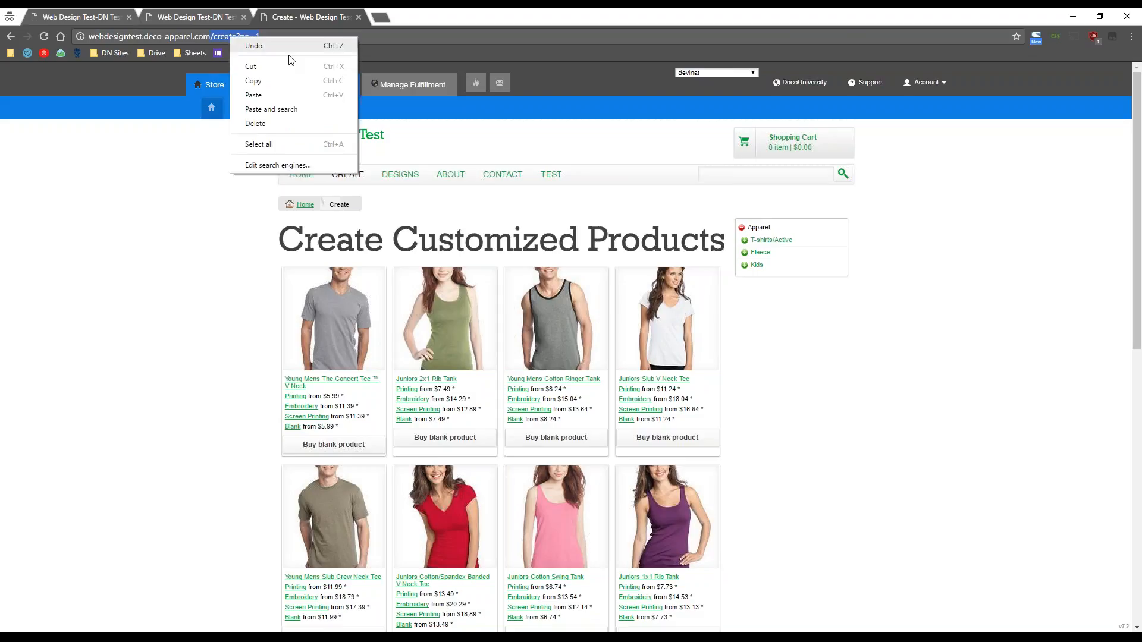
pyautogui.click(280, 84)
# - Paste /create?pn=1 as the image's link URL and confirm the link
pyautogui.click(219, 10)
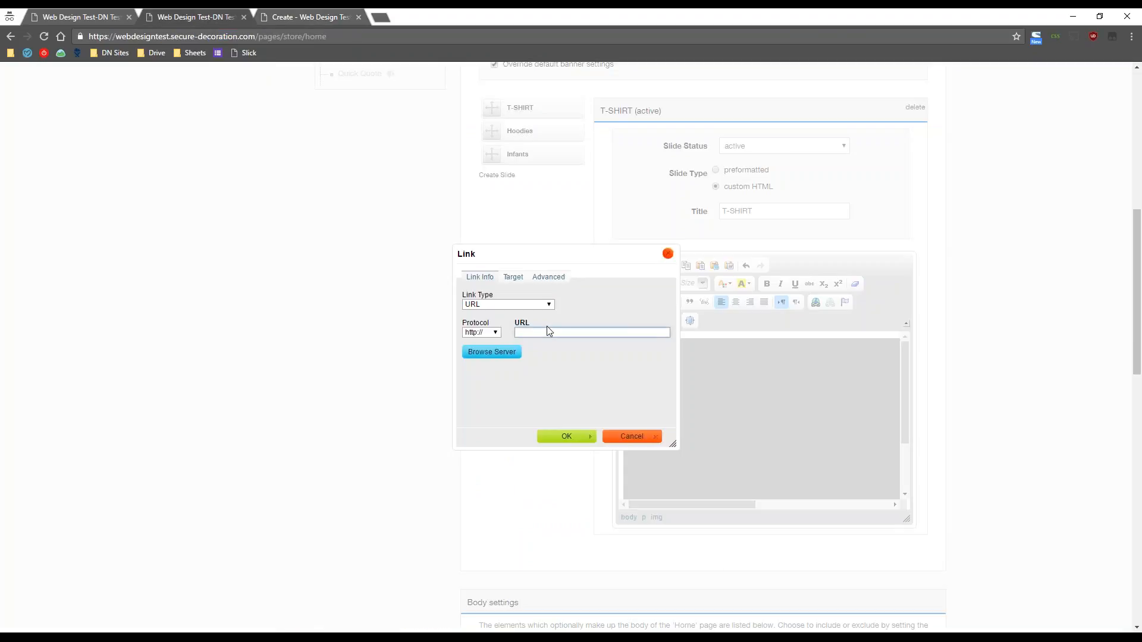
pyautogui.rightClick(547, 326)
pyautogui.rightClick(547, 334)
pyautogui.click(573, 401)
pyautogui.click(568, 436)
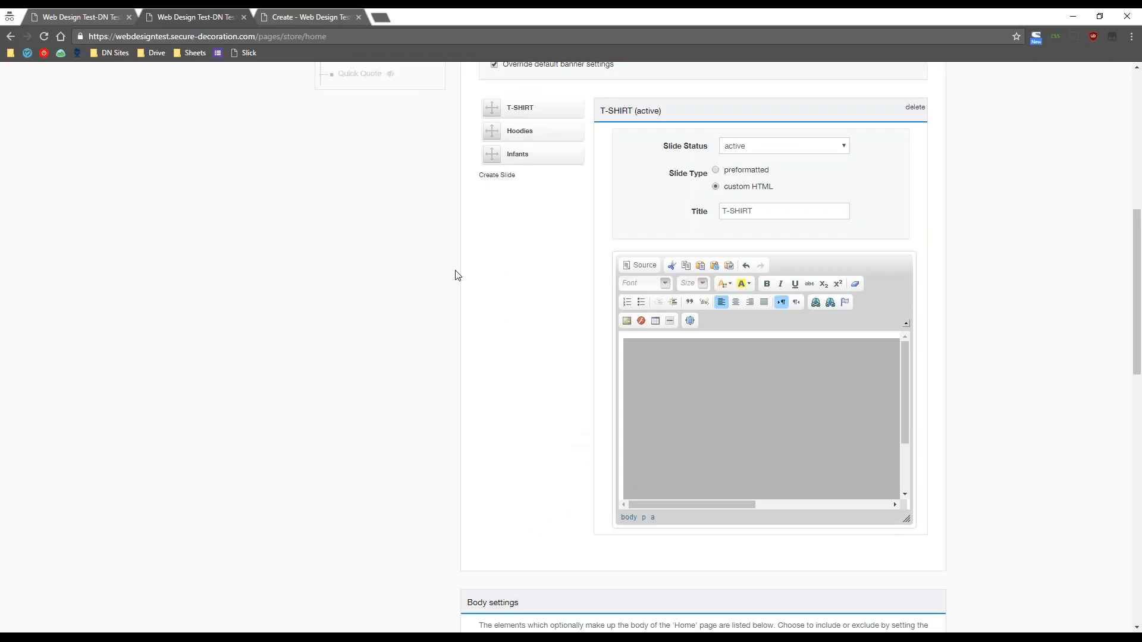
pyautogui.click(319, 8)
# - Copy the /create?pn=1 path again, then save the home page settings at the bottom
pyautogui.click(194, 176)
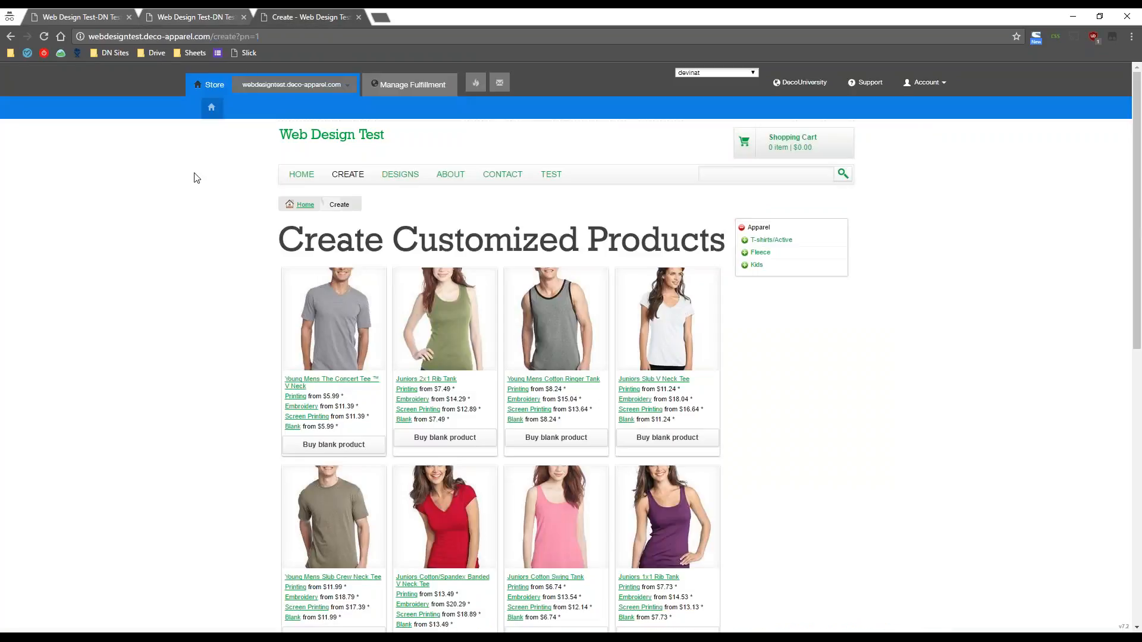
pyautogui.click(220, 9)
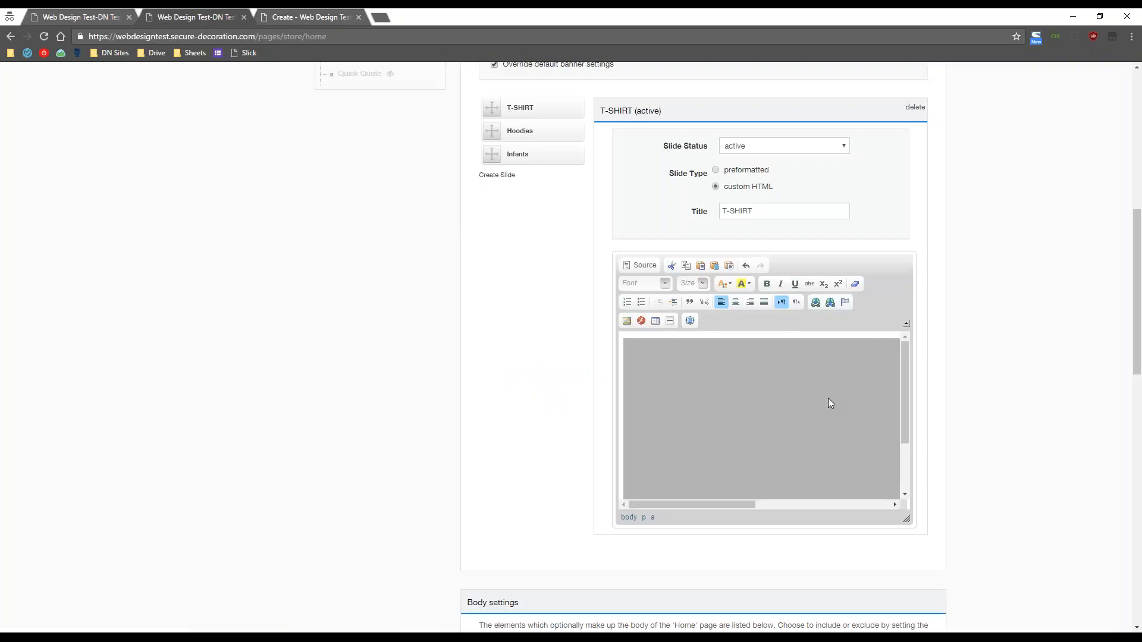
pyautogui.click(314, 15)
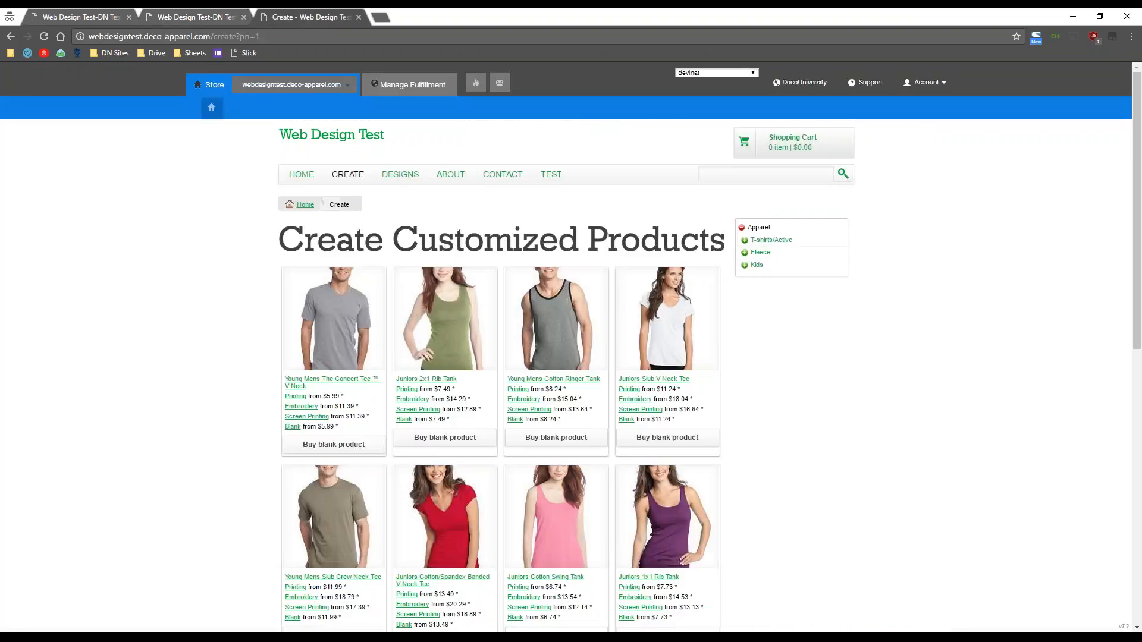
pyautogui.moveTo(211, 36); pyautogui.dragTo(296, 38)
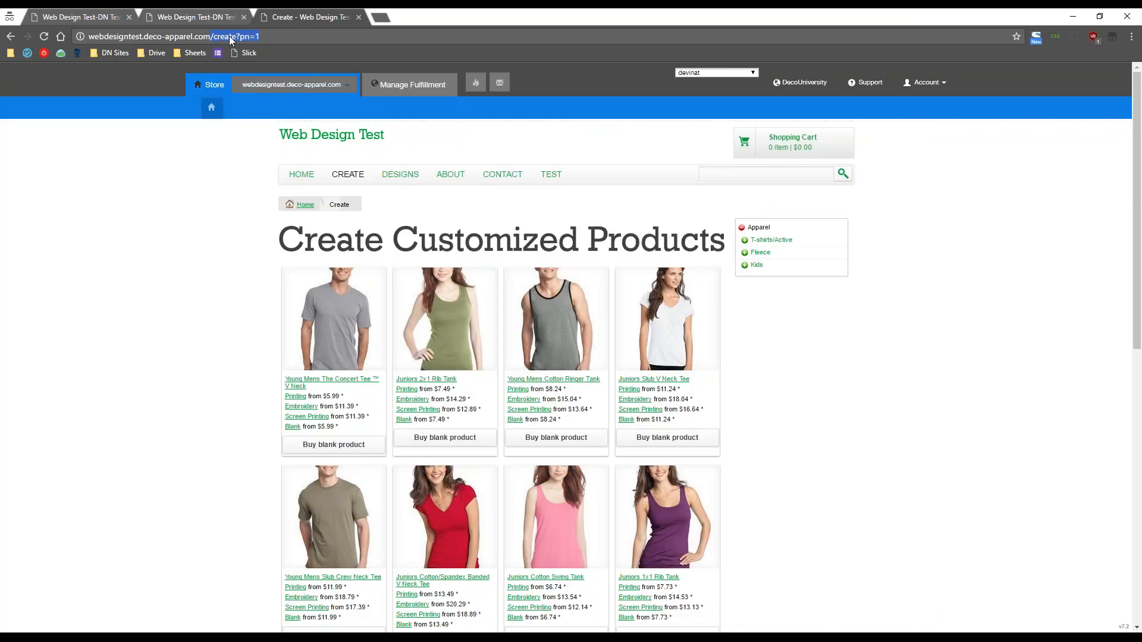
pyautogui.hotkey('ctrl', 'c')
pyautogui.hotkey('ctrl', 'shift', 'Tab')
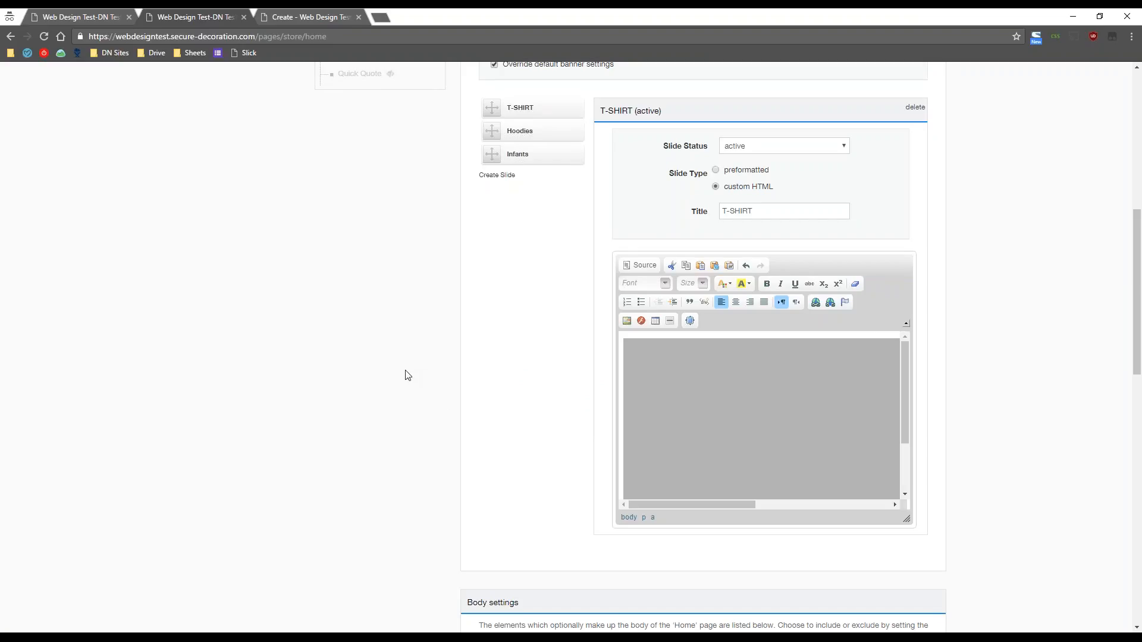
pyautogui.scroll(-15, 408, 375)
pyautogui.click(486, 522)
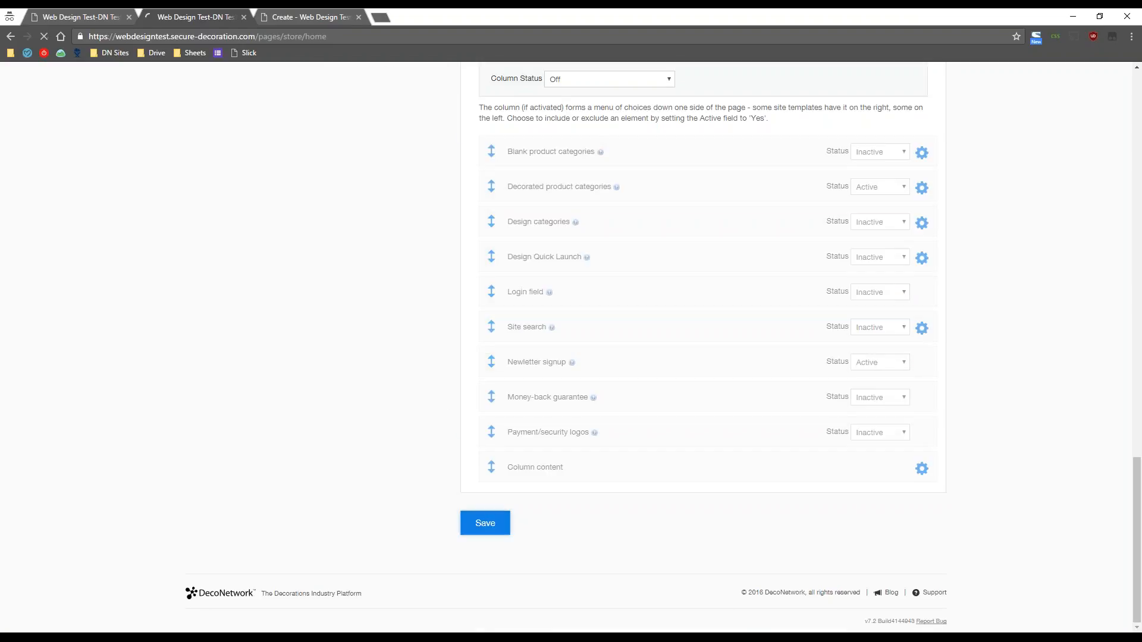
# - Reload the storefront home page and inspect the grey placeholder banner image's element
pyautogui.click(309, 17)
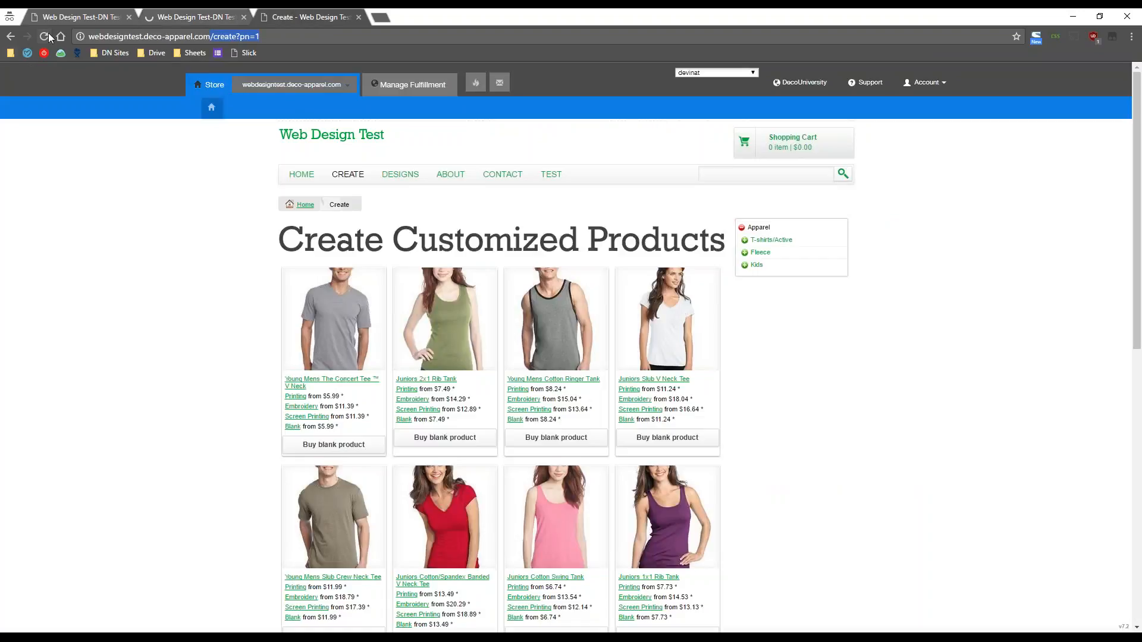
pyautogui.click(11, 37)
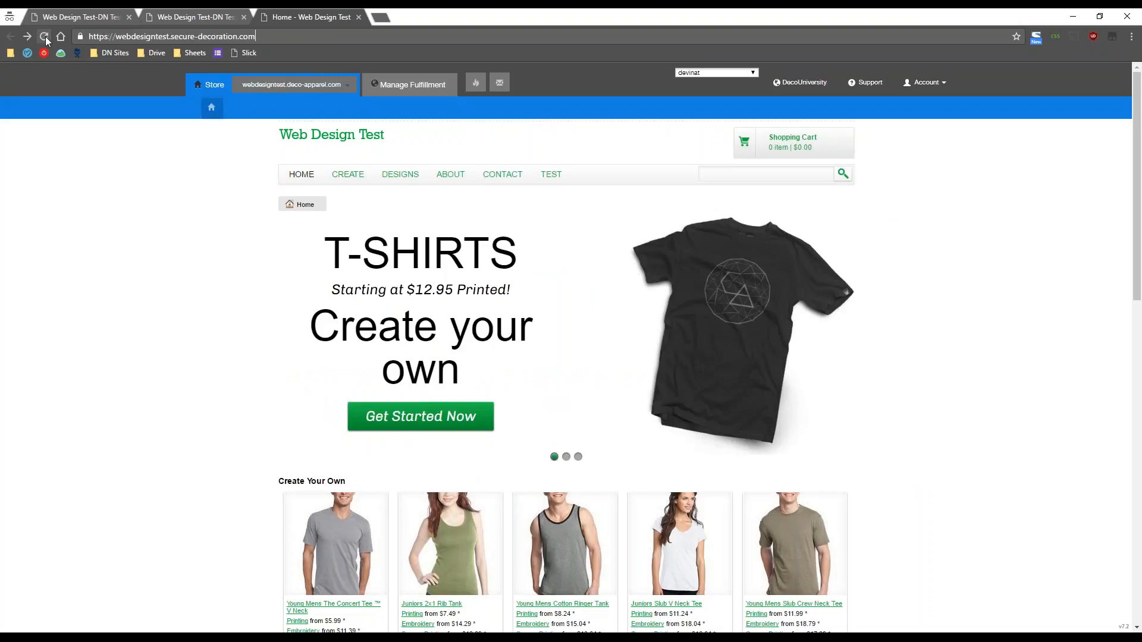
pyautogui.click(45, 37)
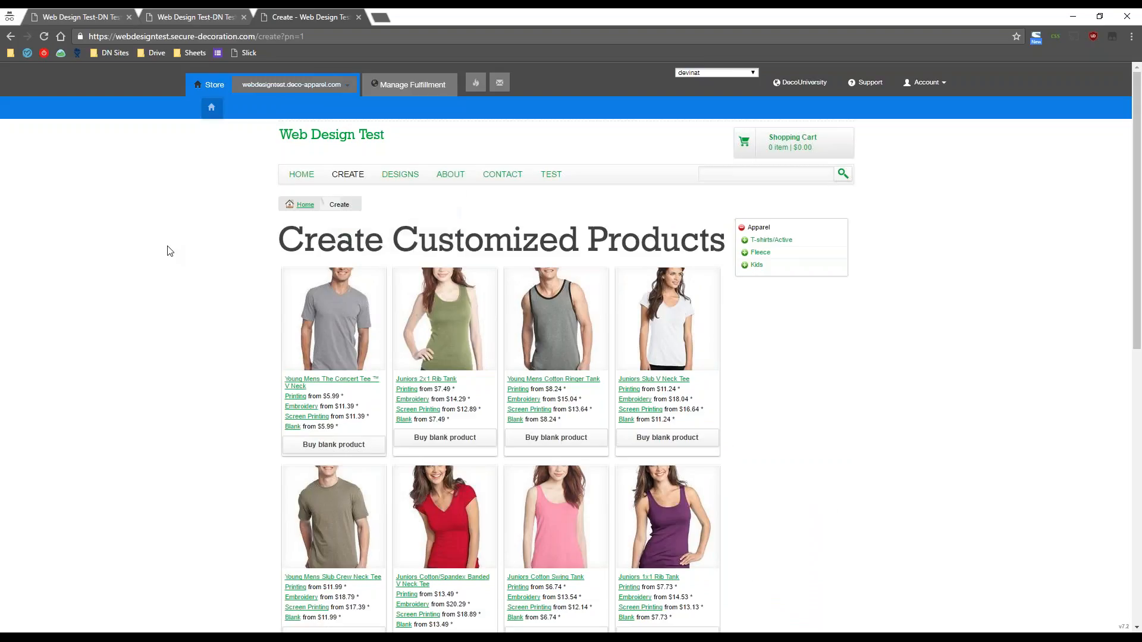
pyautogui.hotkey('alt', 'Left')
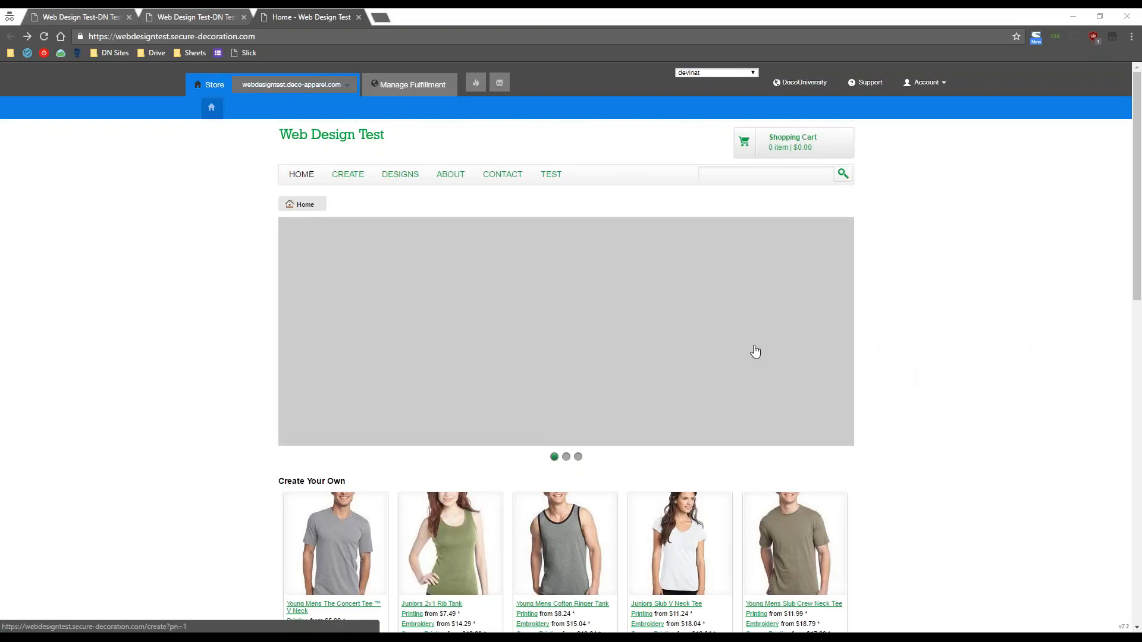
pyautogui.rightClick(754, 347)
pyautogui.click(800, 543)
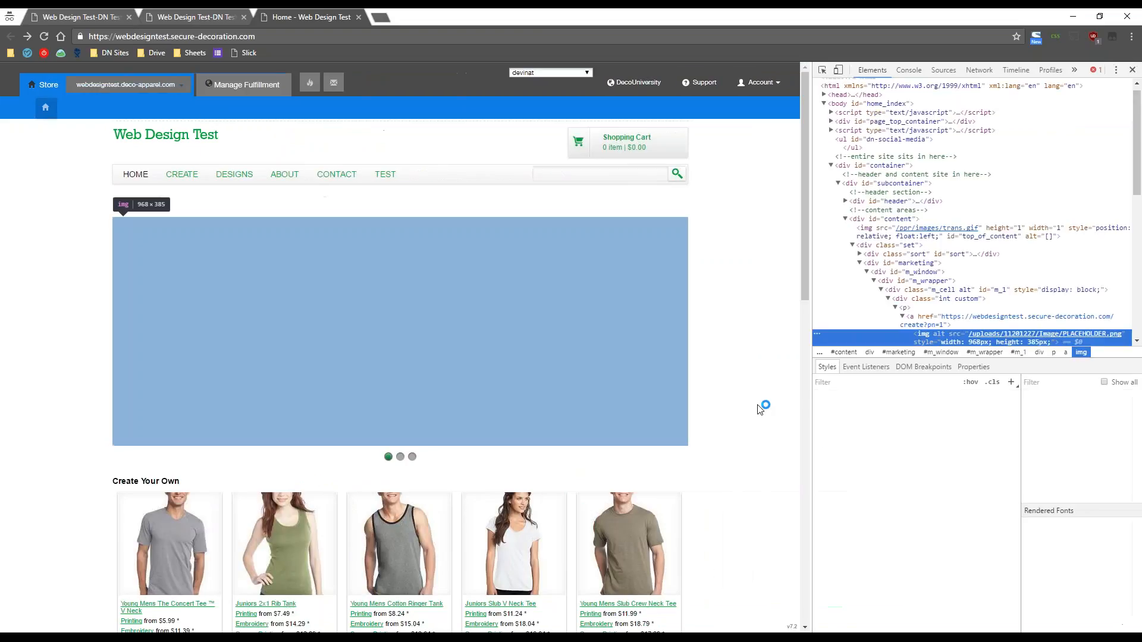
# - Examine div#marketing and div#m_window with its 385px height, show the third slide, then close DevTools
pyautogui.click(895, 308)
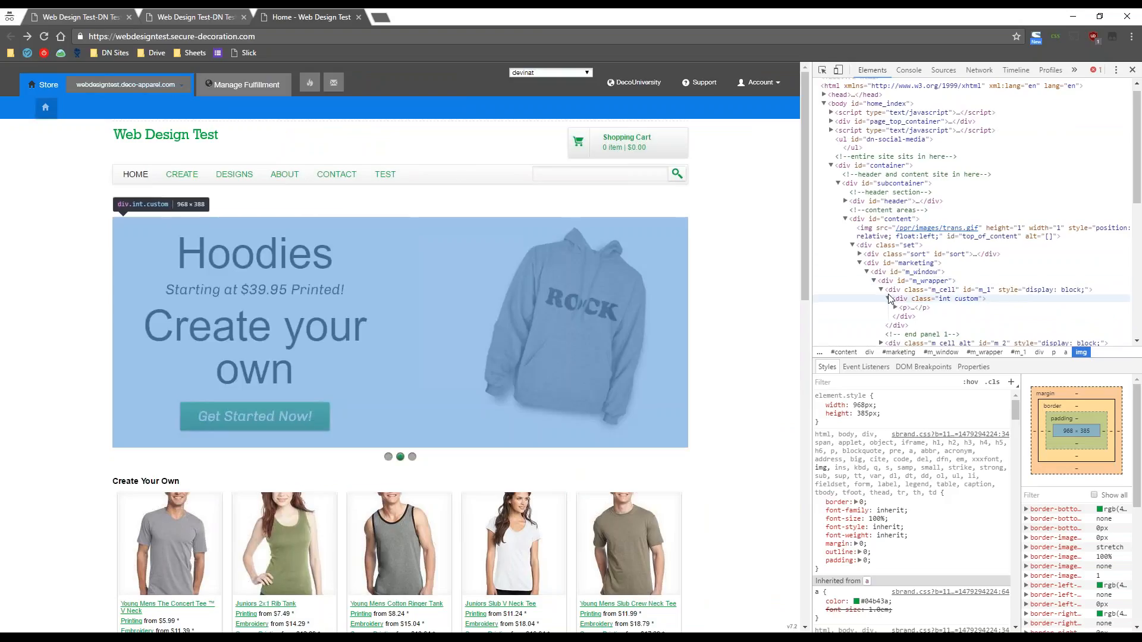
pyautogui.click(880, 289)
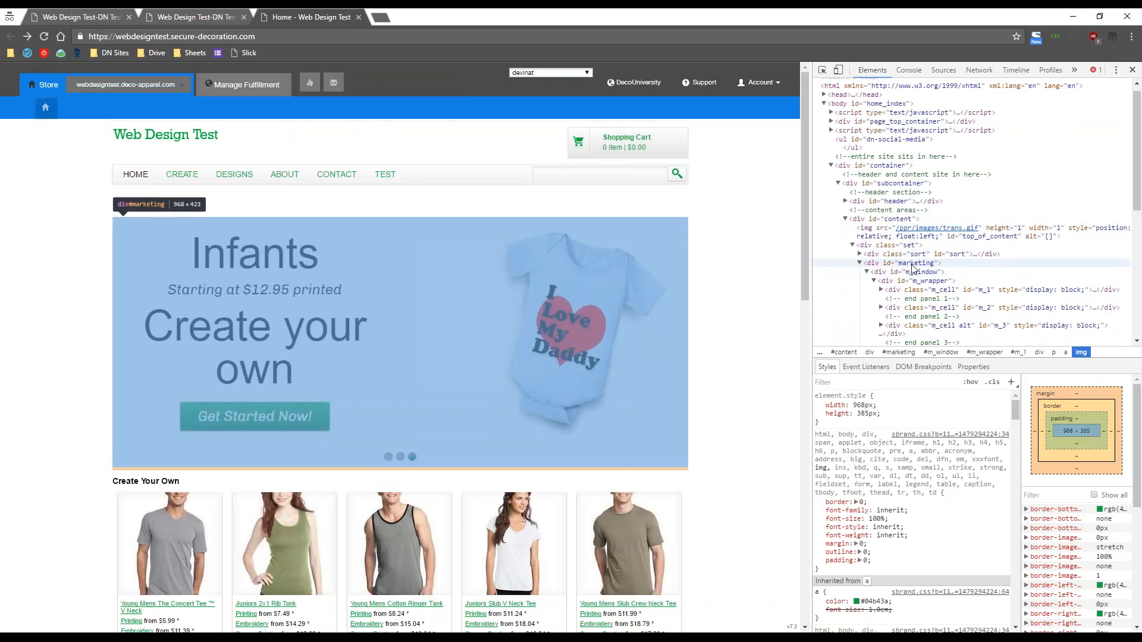
pyautogui.click(892, 263)
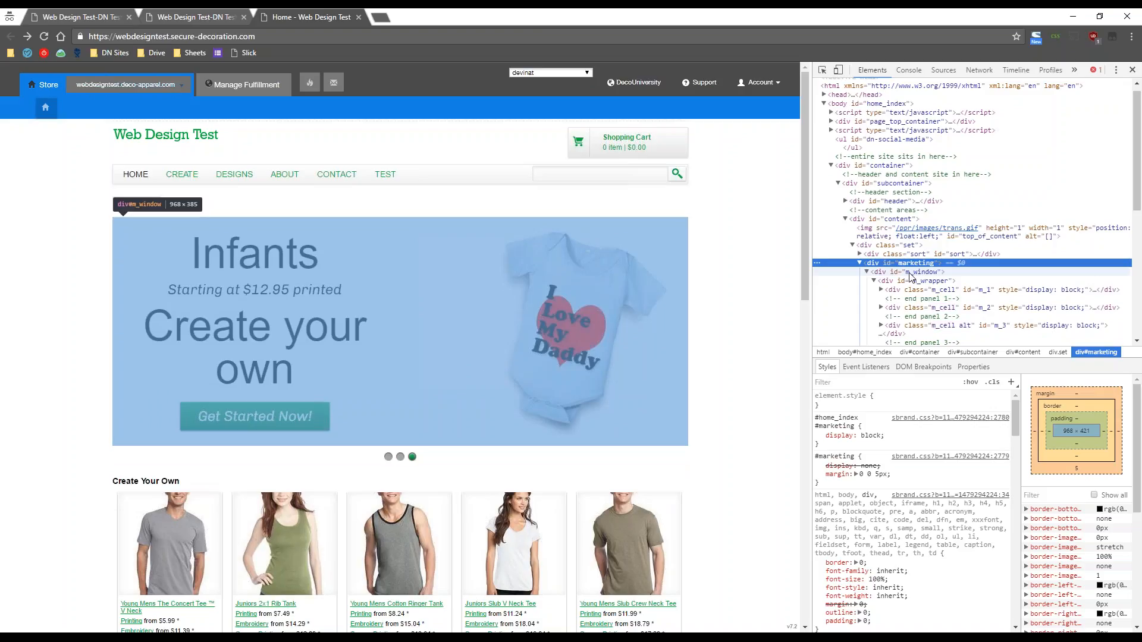
pyautogui.click(908, 273)
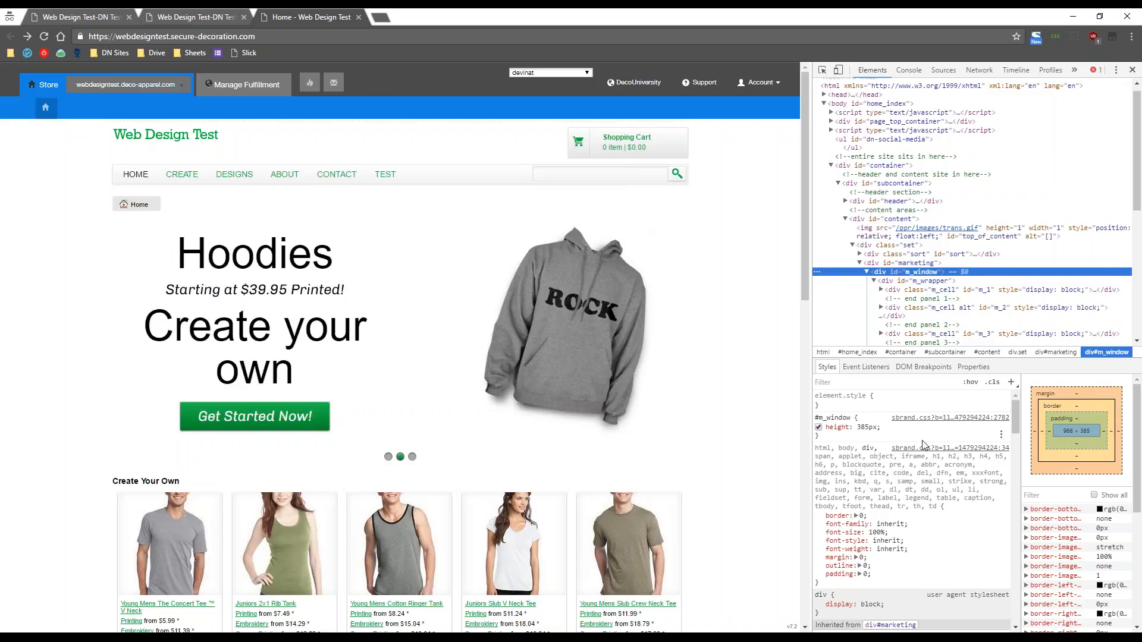
pyautogui.click(865, 427)
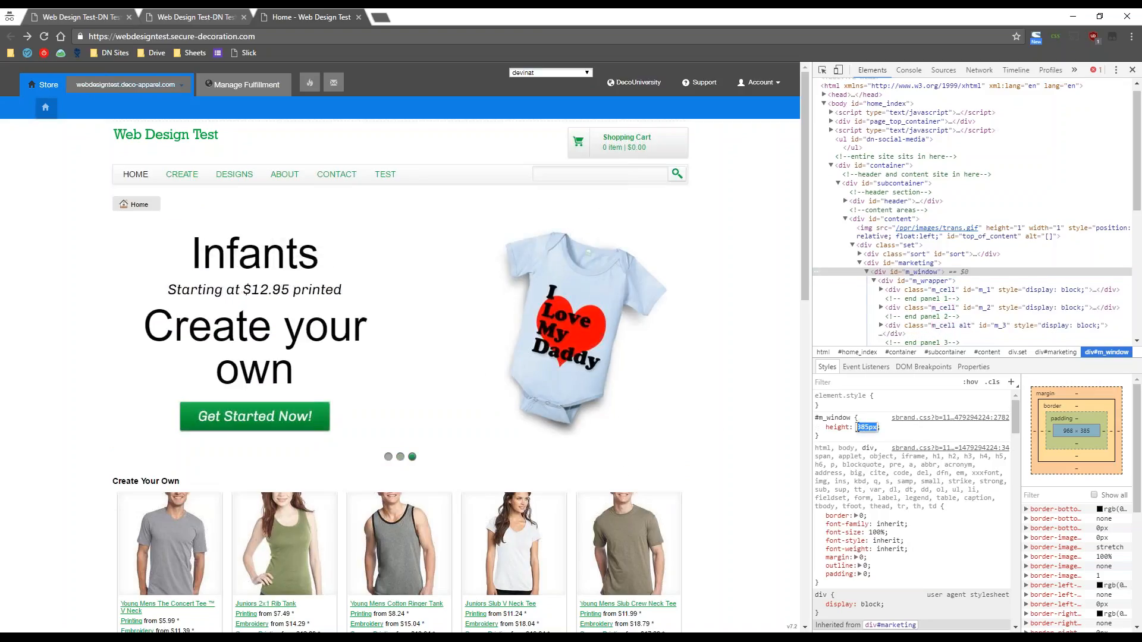
pyautogui.click(887, 427)
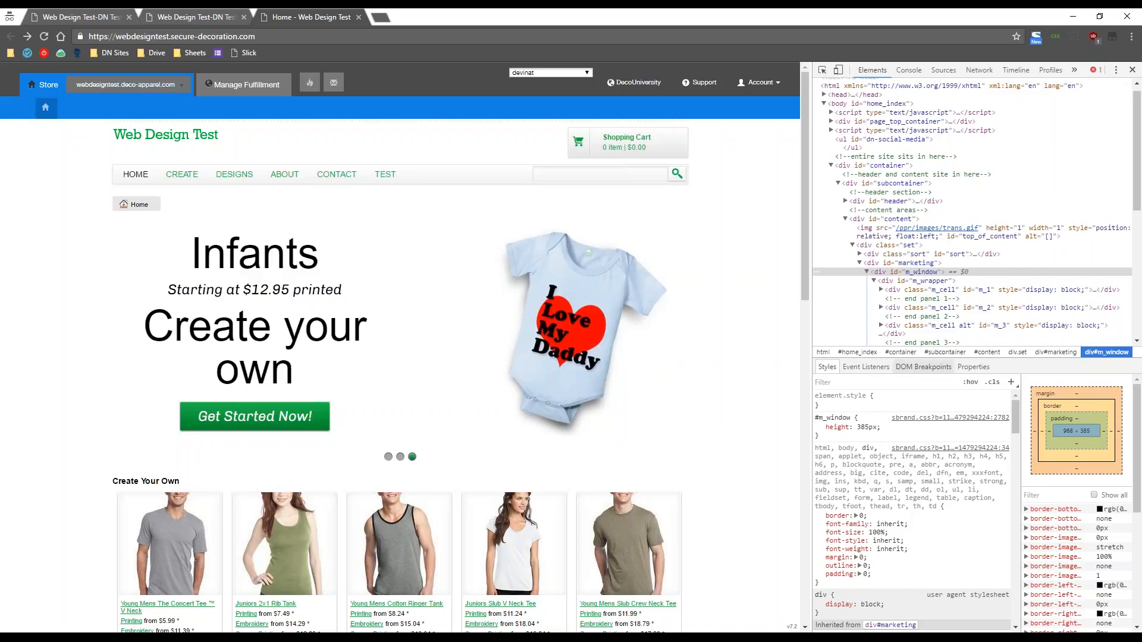
pyautogui.click(918, 273)
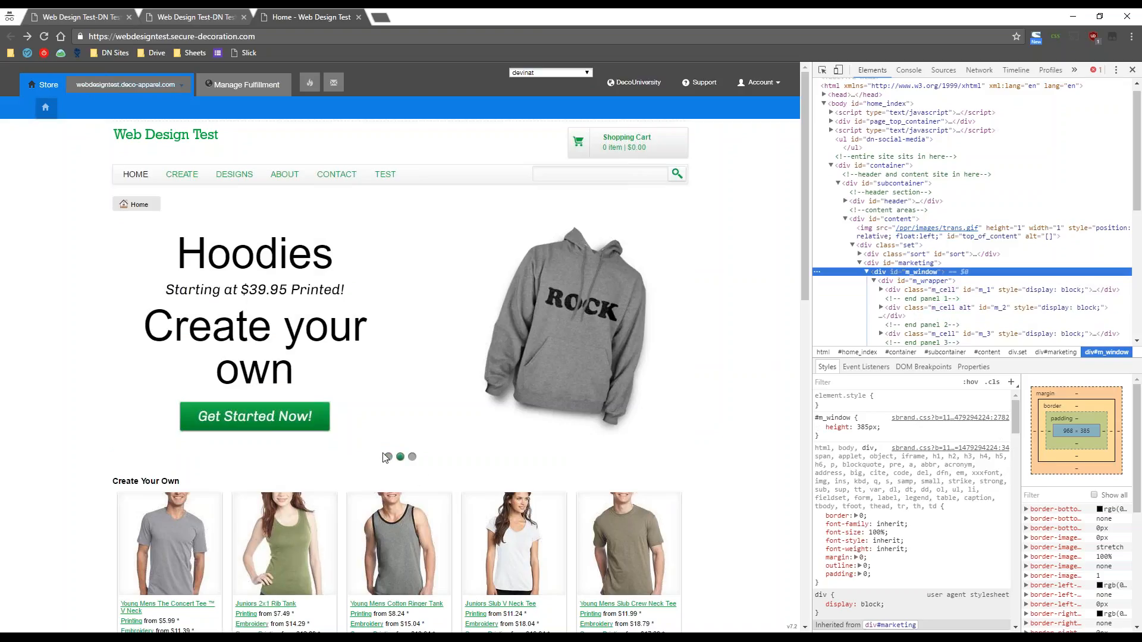
pyautogui.click(413, 461)
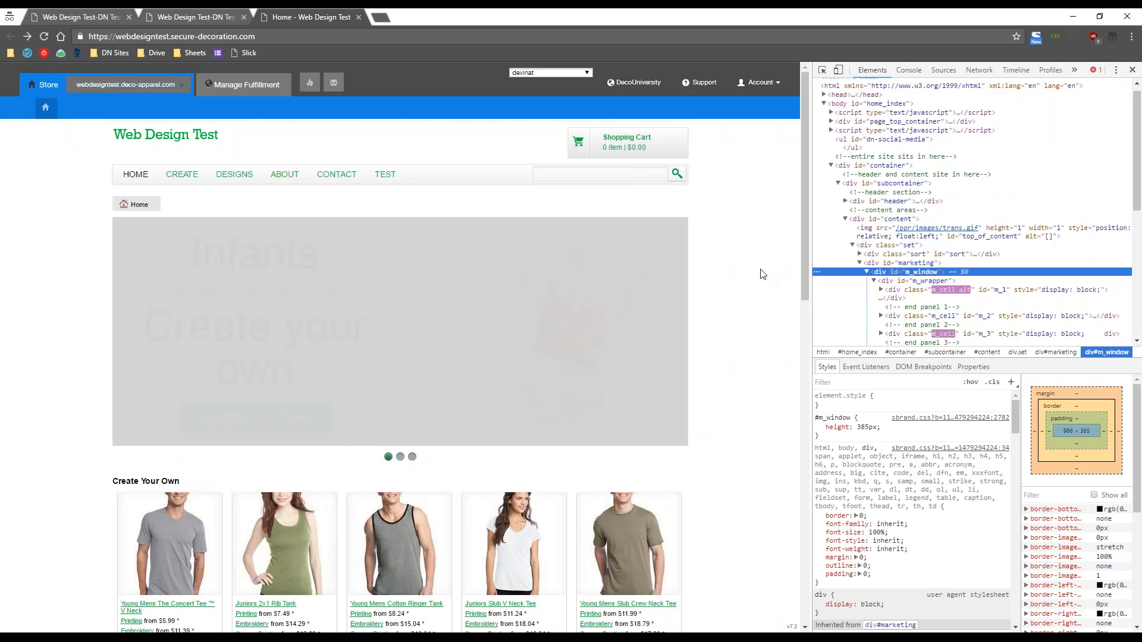
pyautogui.click(1133, 72)
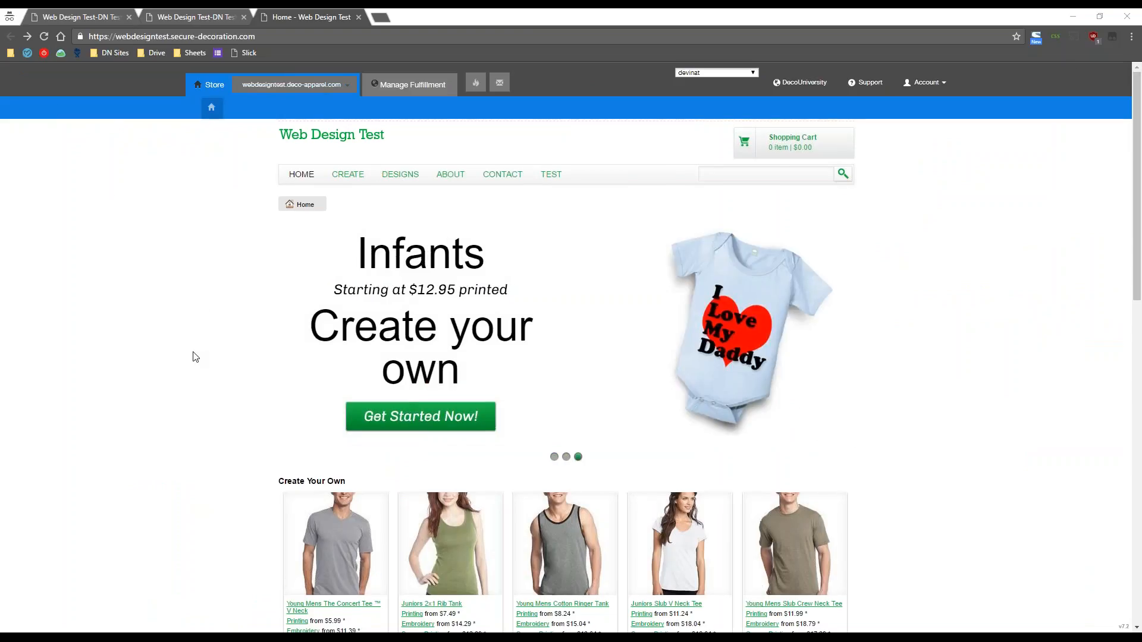
# - Scroll the storefront home page down to the grey placeholder block above the footer
pyautogui.scroll(-13, 196, 357)
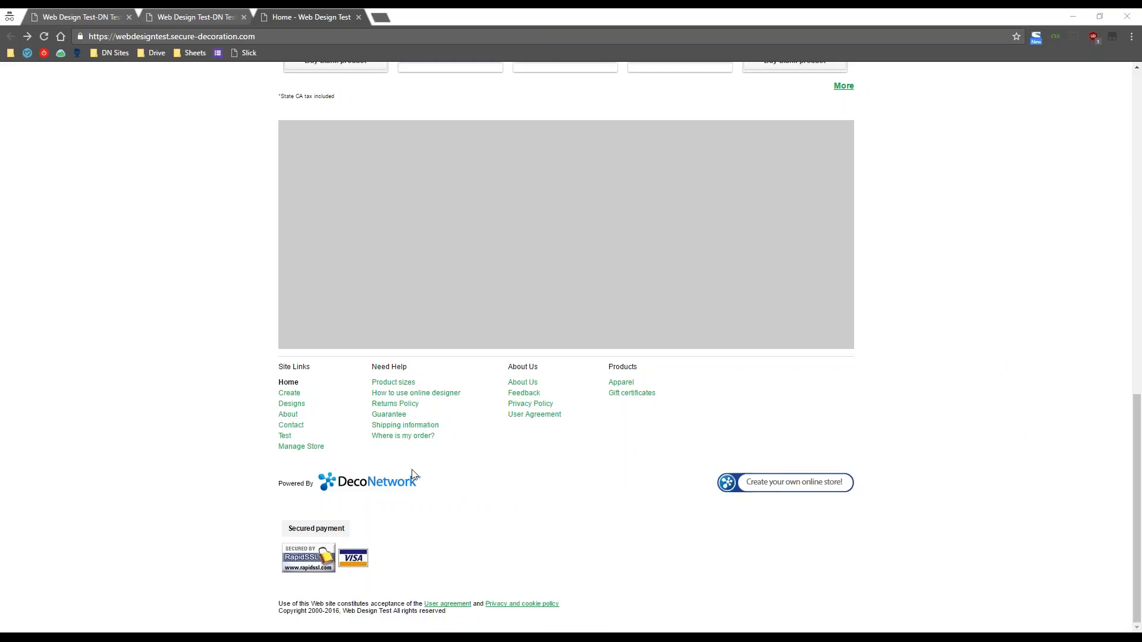
# - In the admin tab, open Settings and then Commercial Terms under General Settings
pyautogui.click(69, 13)
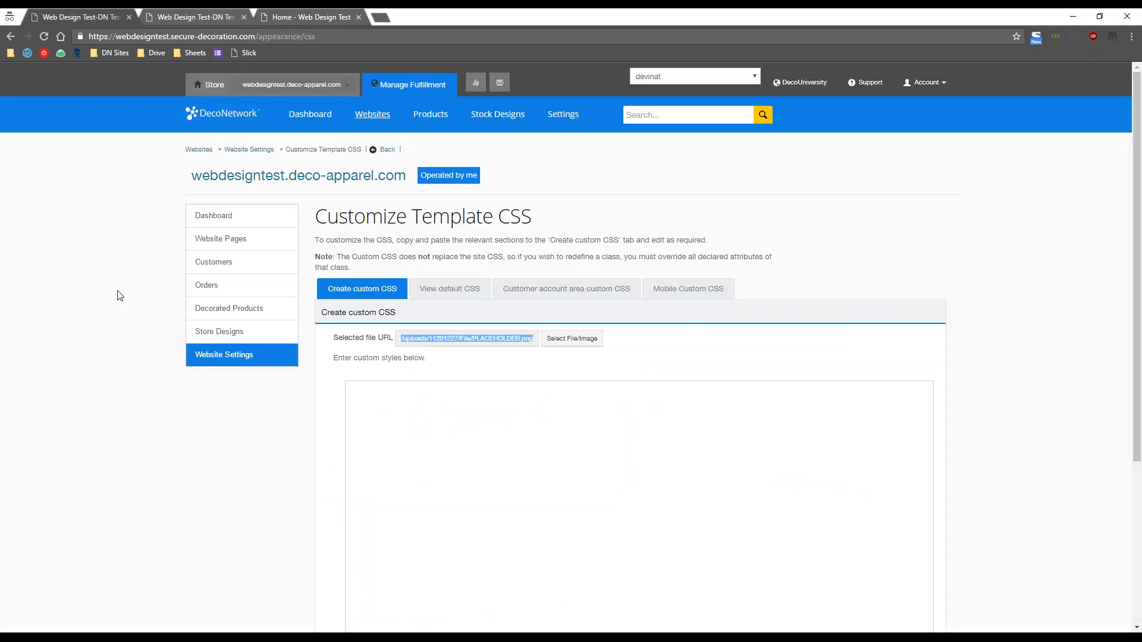
pyautogui.click(563, 116)
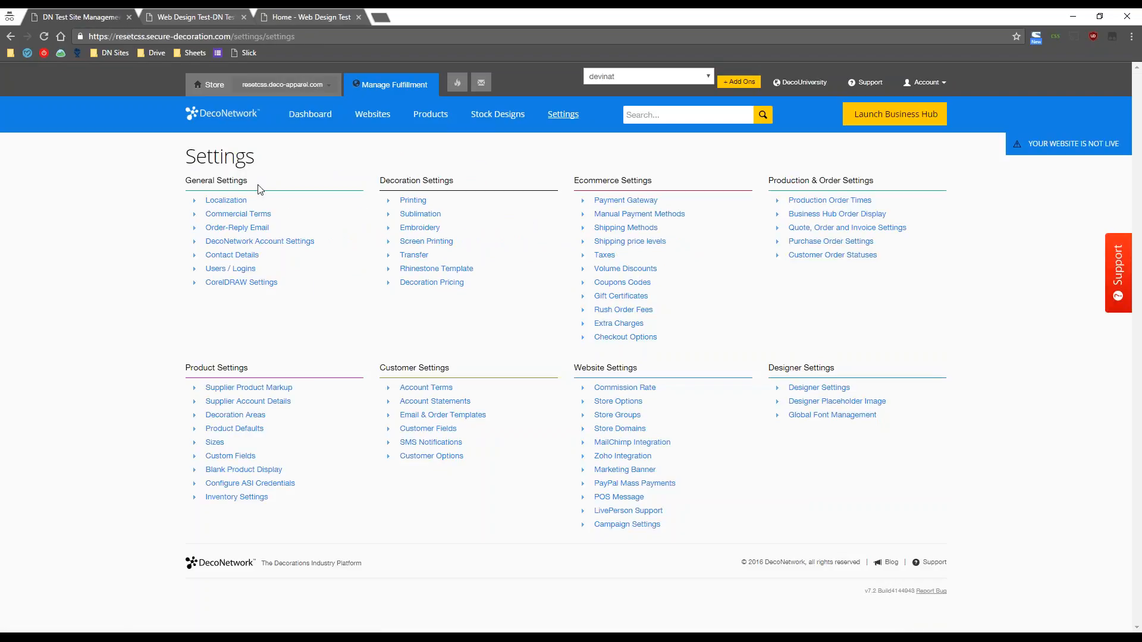
pyautogui.moveTo(254, 185); pyautogui.dragTo(188, 183)
pyautogui.click(188, 184)
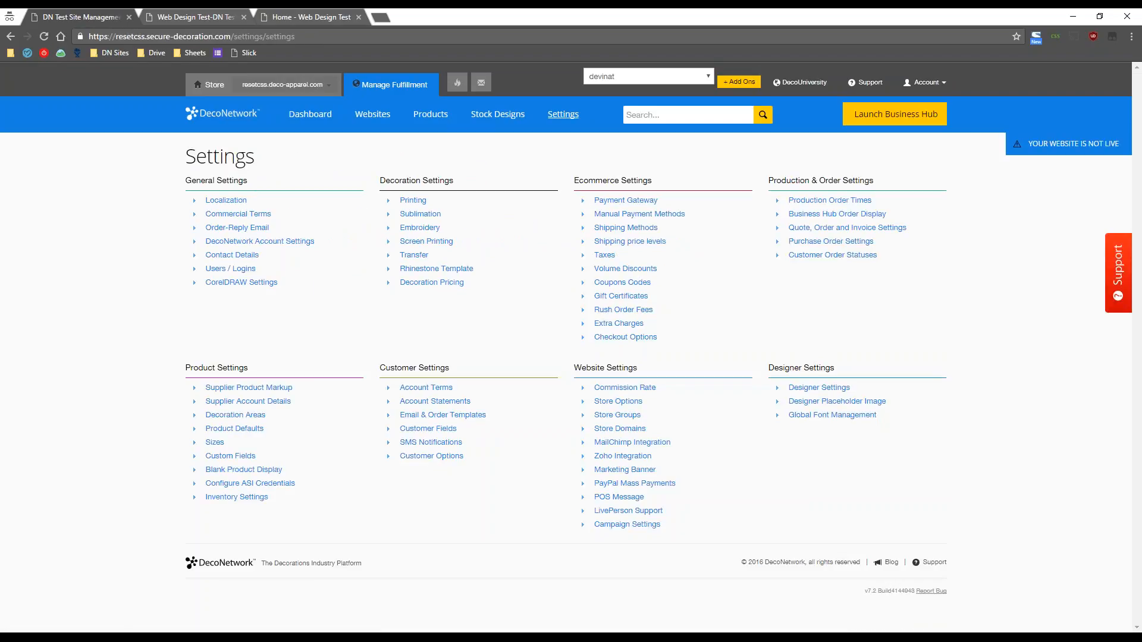
pyautogui.click(251, 214)
# - Scroll through the info page tables, including the Page content viewed legend
pyautogui.scroll(-3, 790, 485)
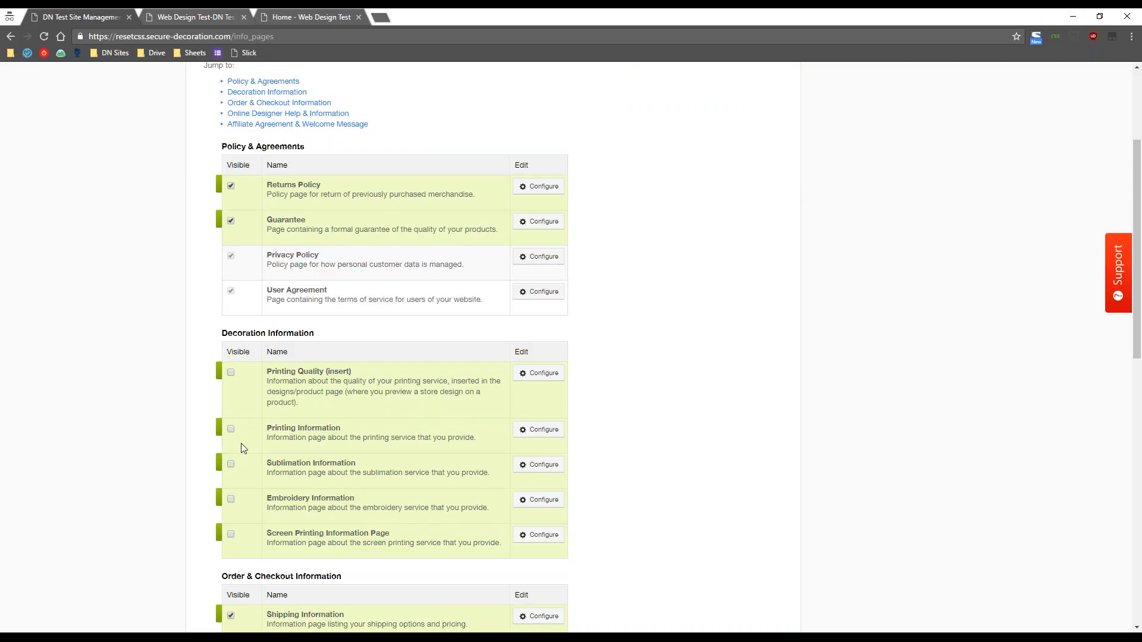
pyautogui.scroll(-3, 177, 407)
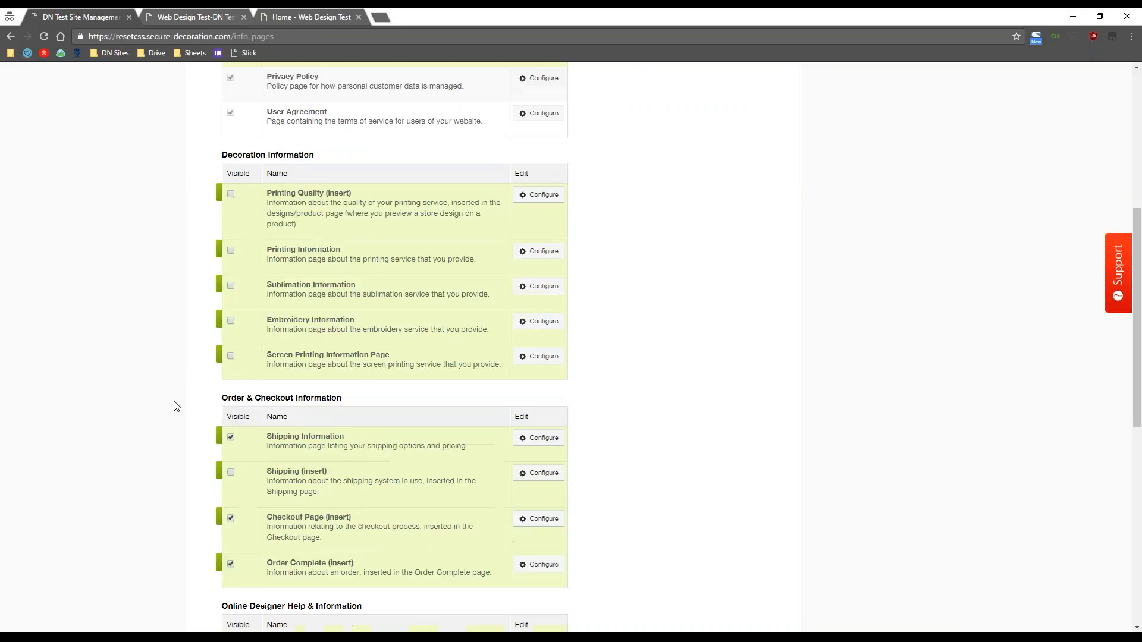
pyautogui.scroll(-8, 173, 403)
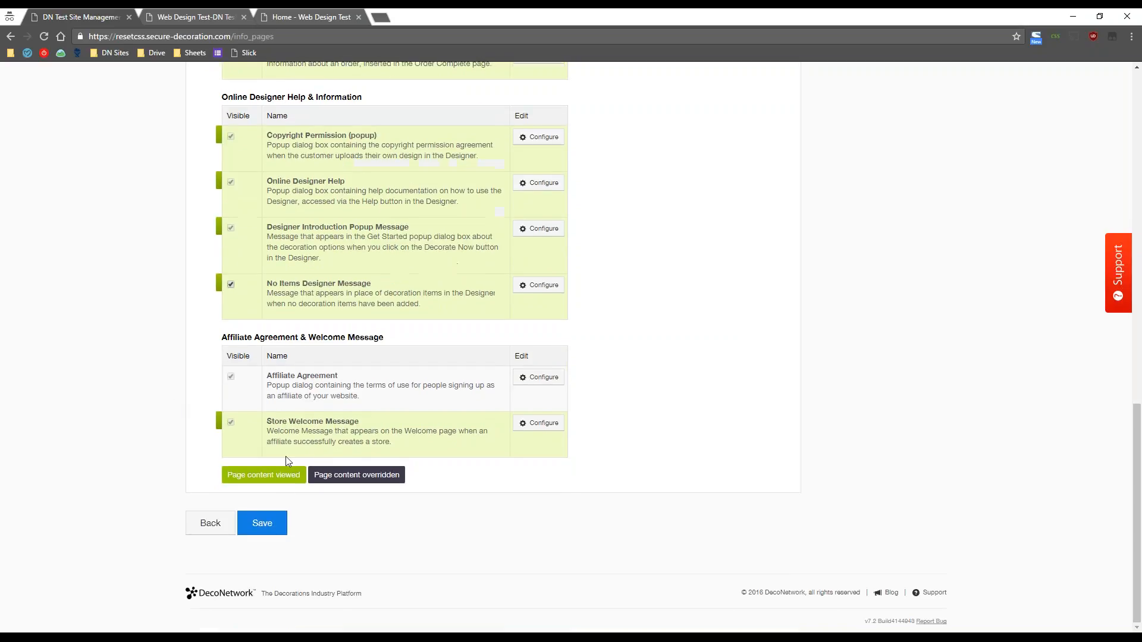
pyautogui.moveTo(204, 475); pyautogui.dragTo(308, 476)
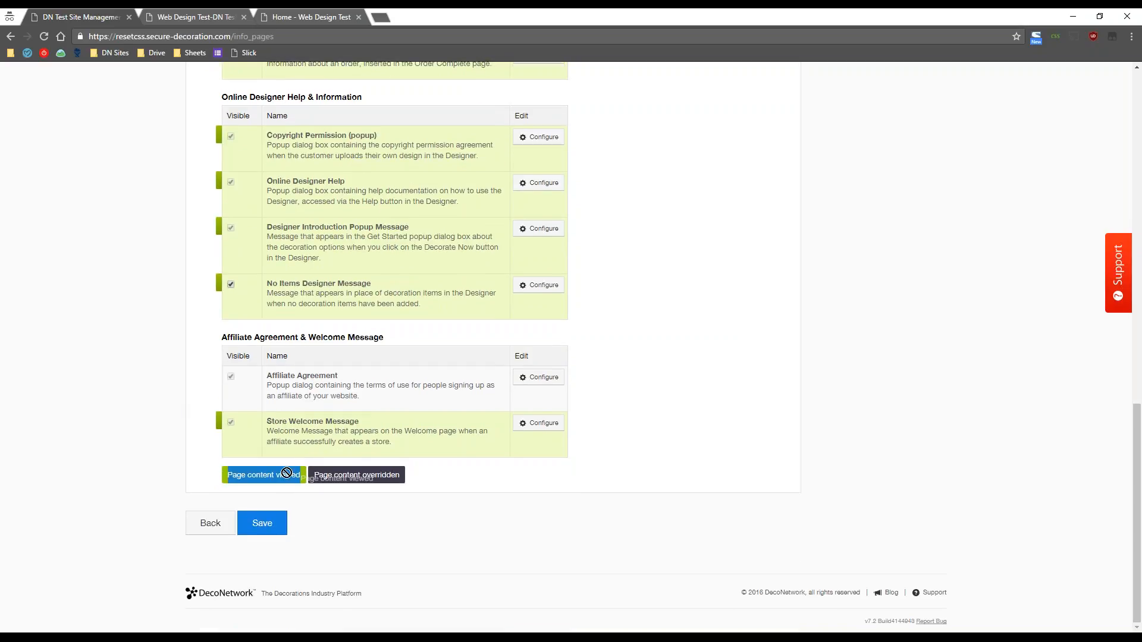
pyautogui.click(279, 476)
pyautogui.scroll(12, 159, 450)
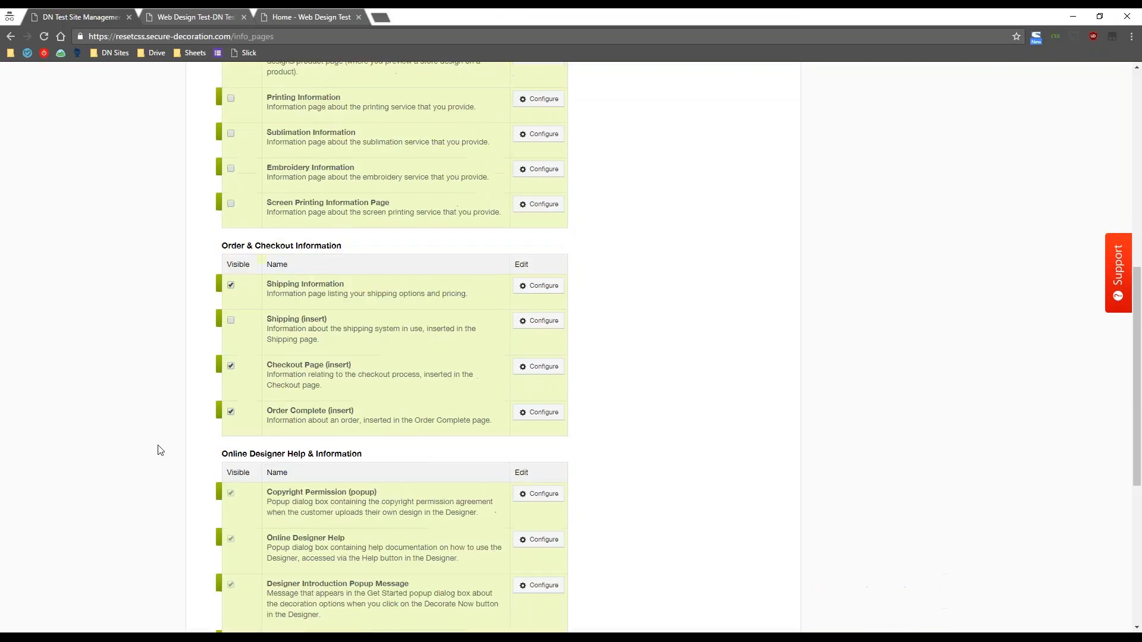
pyautogui.scroll(-6, 158, 450)
pyautogui.scroll(2, 158, 450)
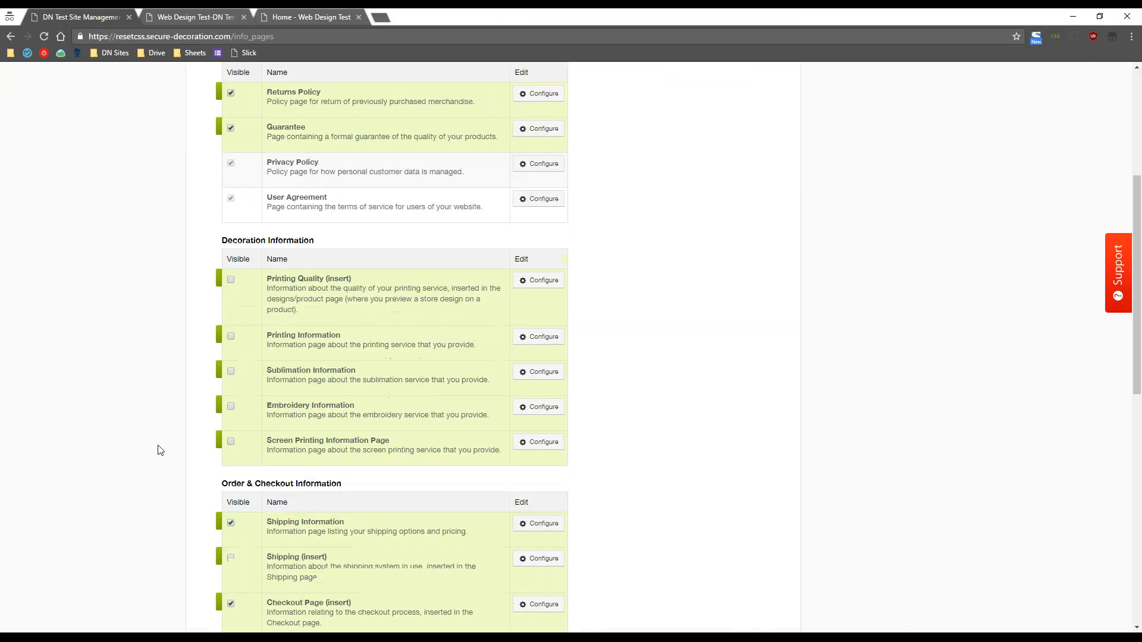
pyautogui.scroll(-1, 158, 449)
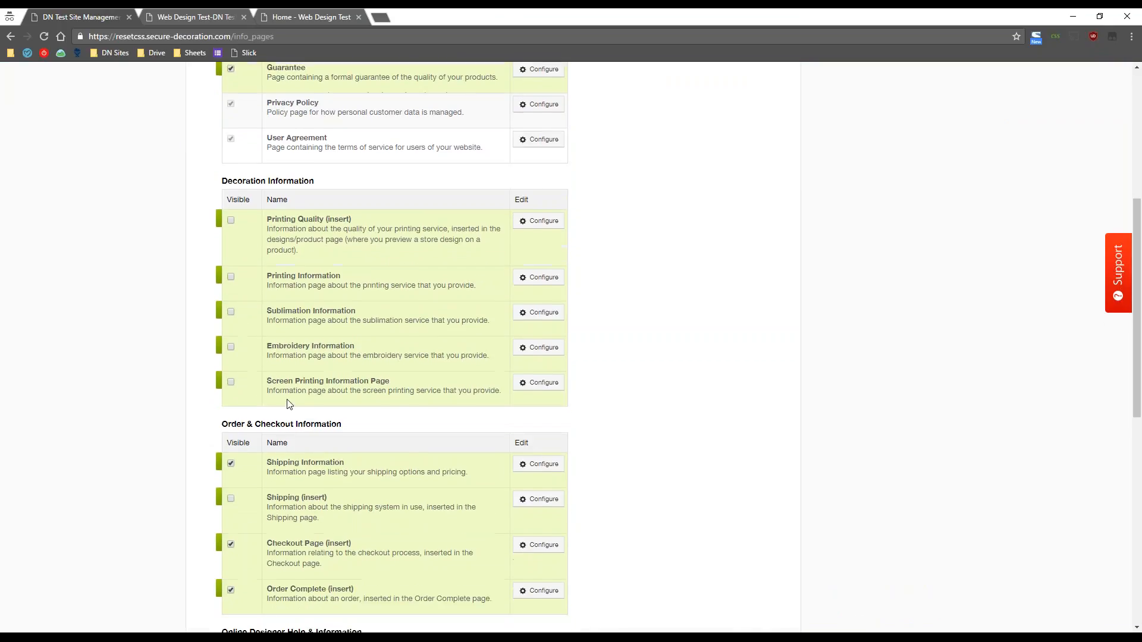
# - Tick Override default content for Sublimation Information, view its HTML source, then return to the storefront home top
pyautogui.click(540, 313)
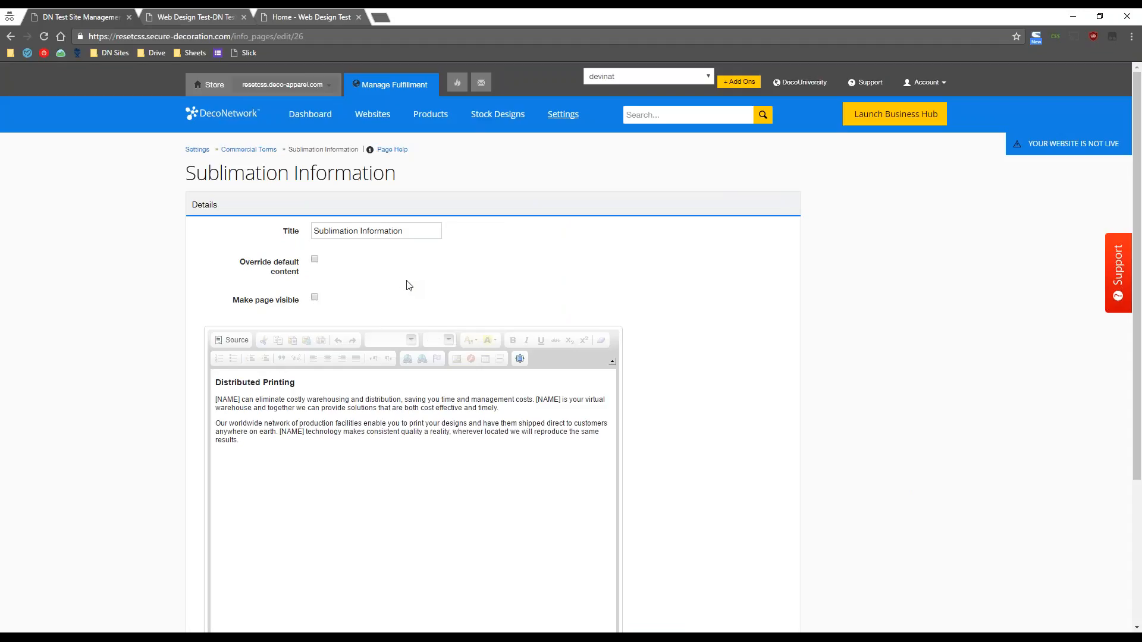
pyautogui.click(314, 259)
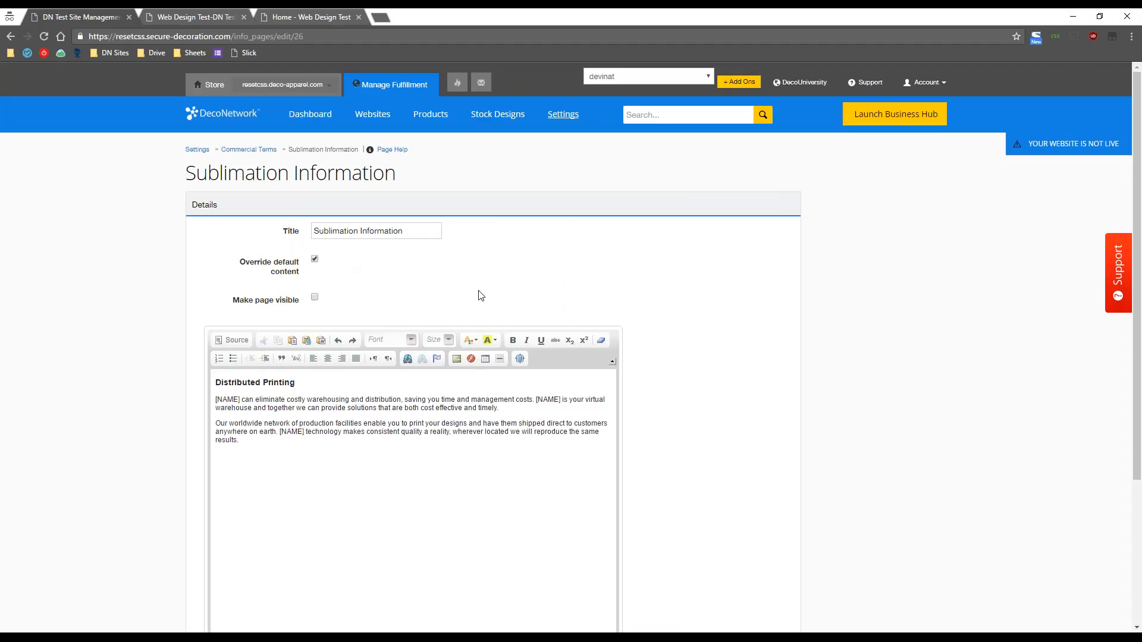
pyautogui.scroll(-3, 731, 311)
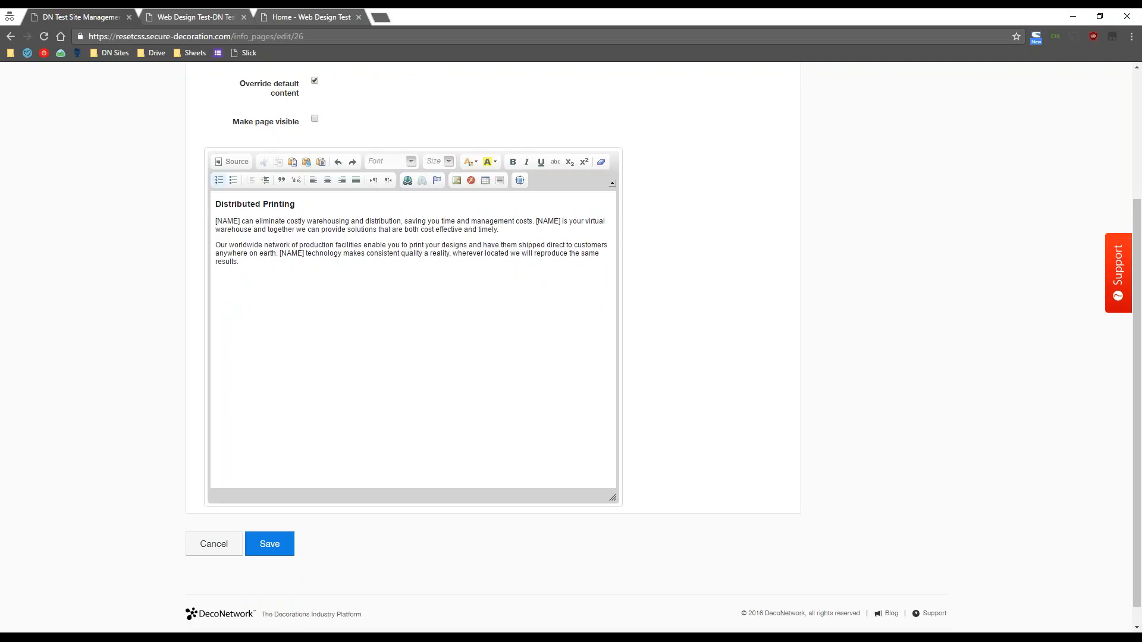
pyautogui.click(232, 166)
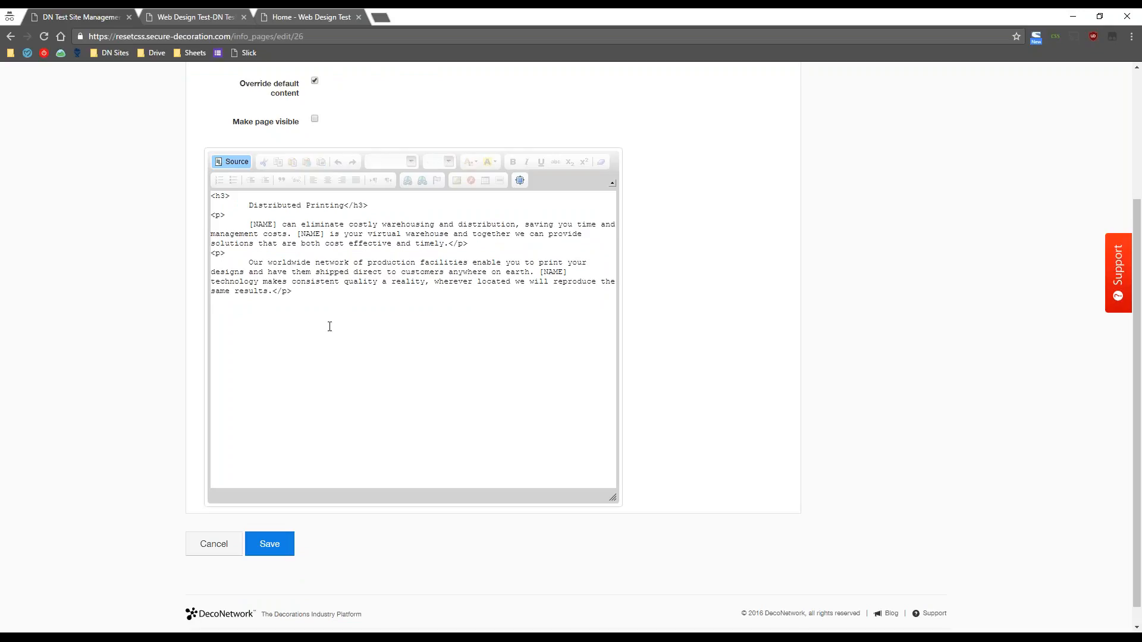
pyautogui.click(326, 12)
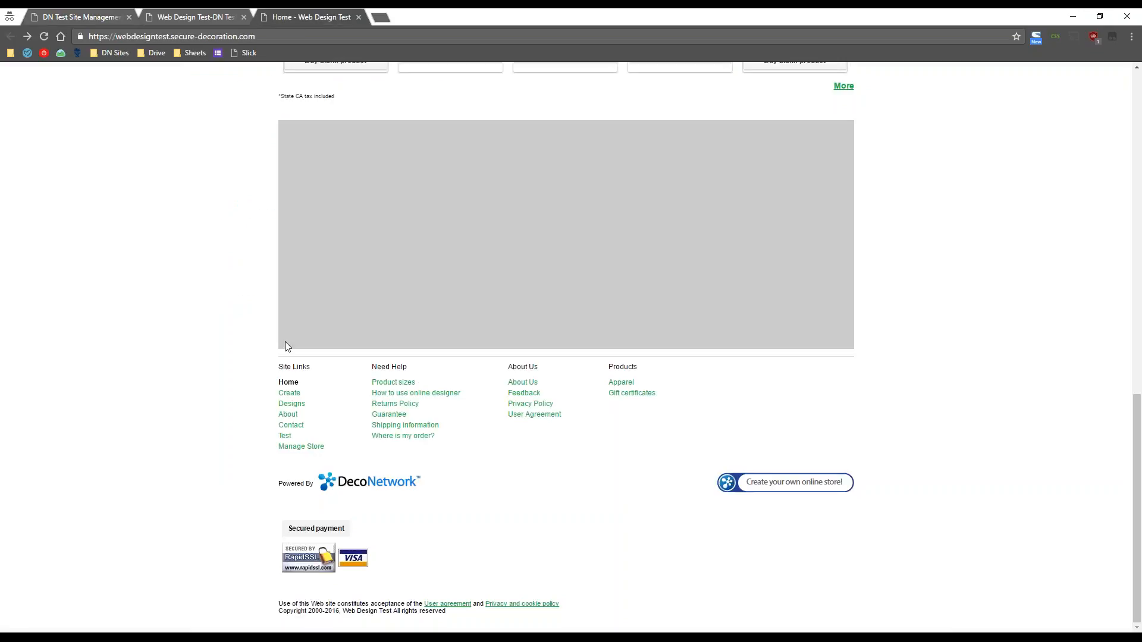
pyautogui.scroll(10, 153, 406)
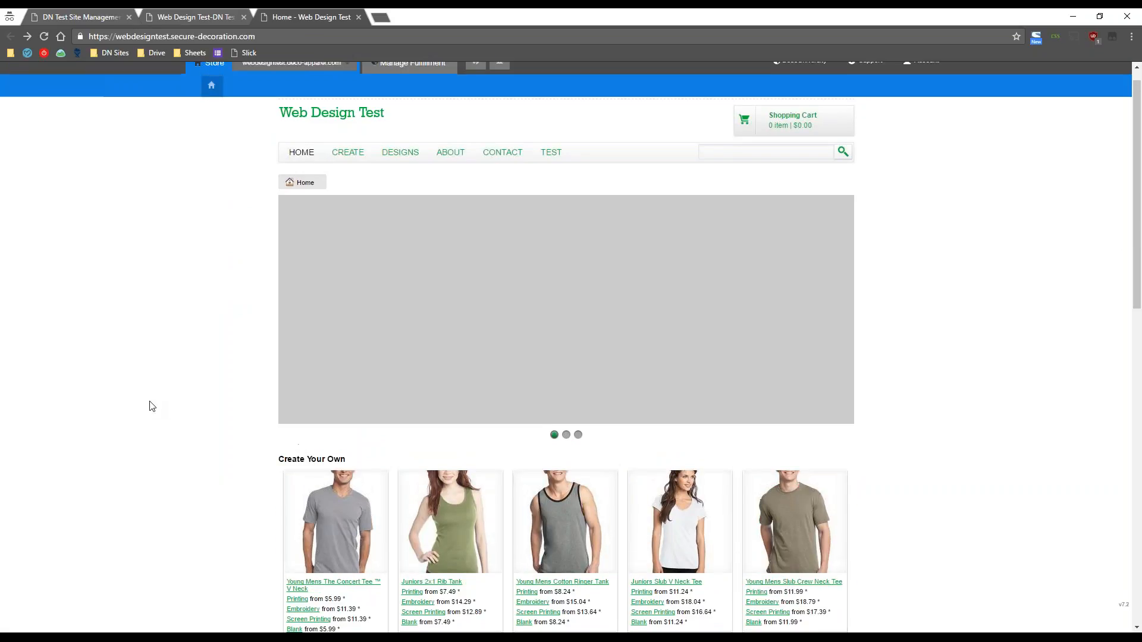